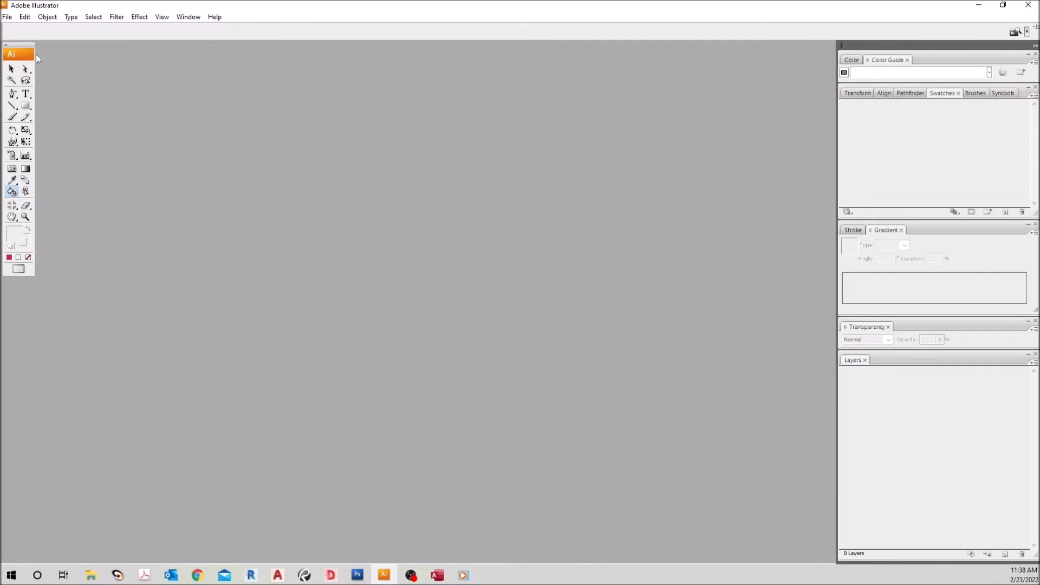
Create a new document named "NFT Tutorial" with a 600 × 600 pt artboard and view it at 100%.
click(7, 16)
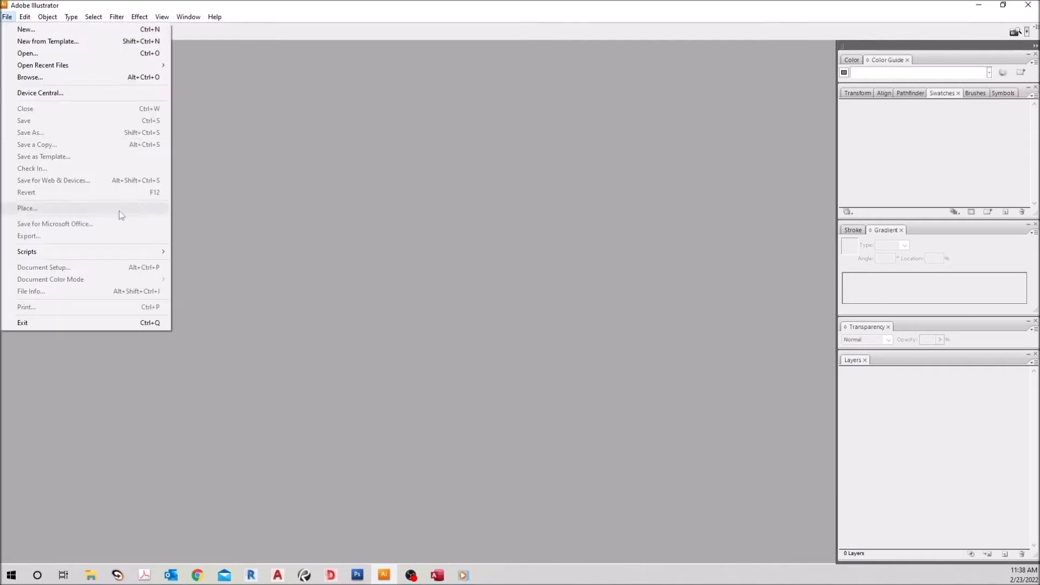
click(47, 32)
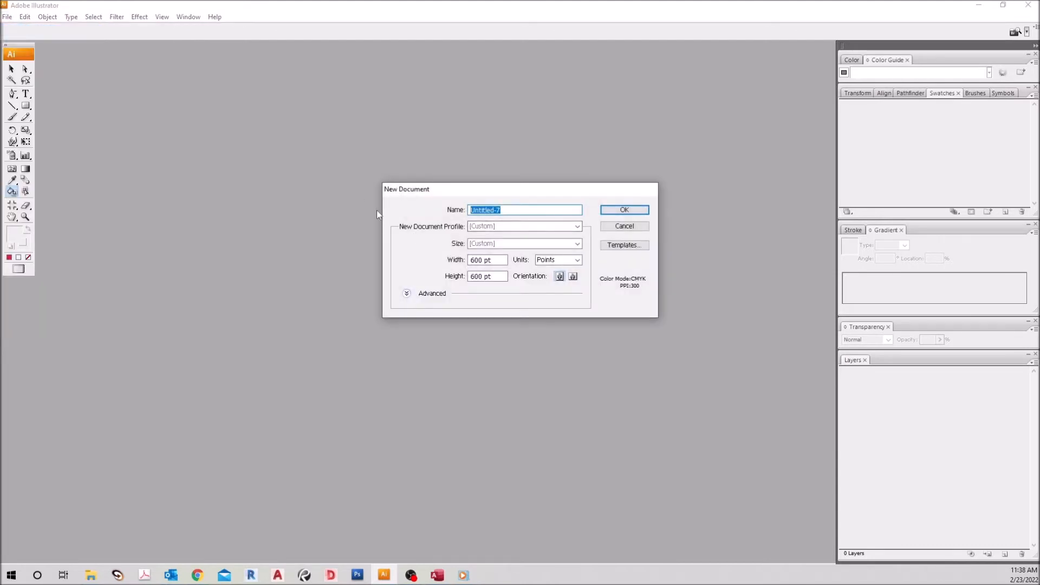
text(NFT Tutorial)
click(630, 211)
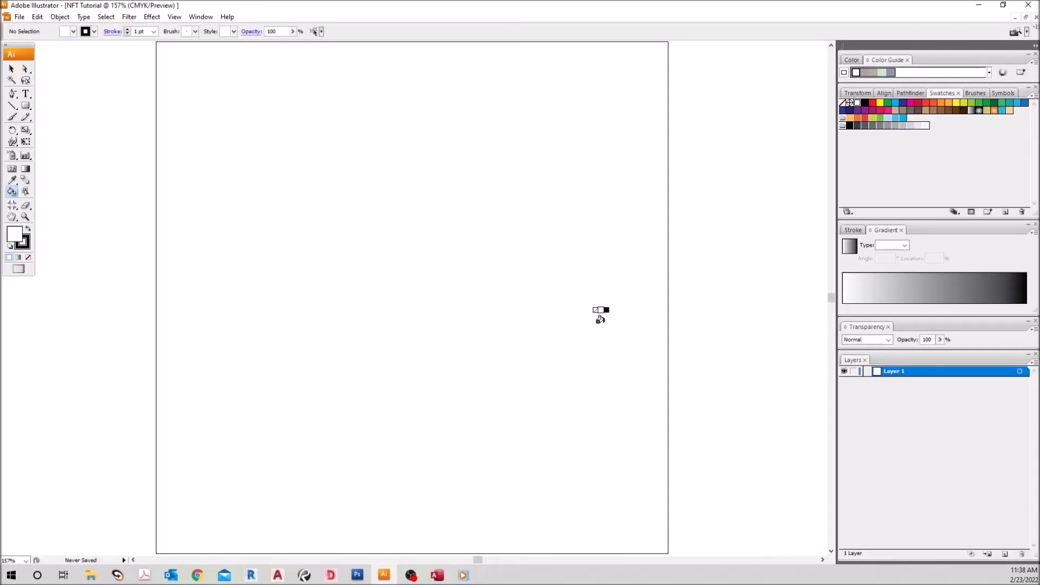
key(ctrl+plus)
key(ctrl+plus)
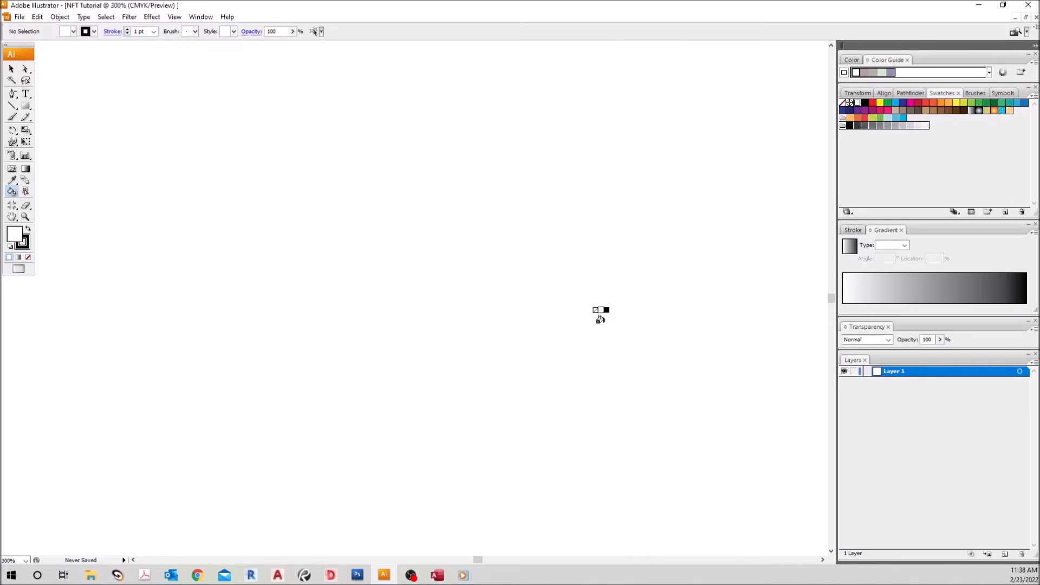
key(ctrl+1)
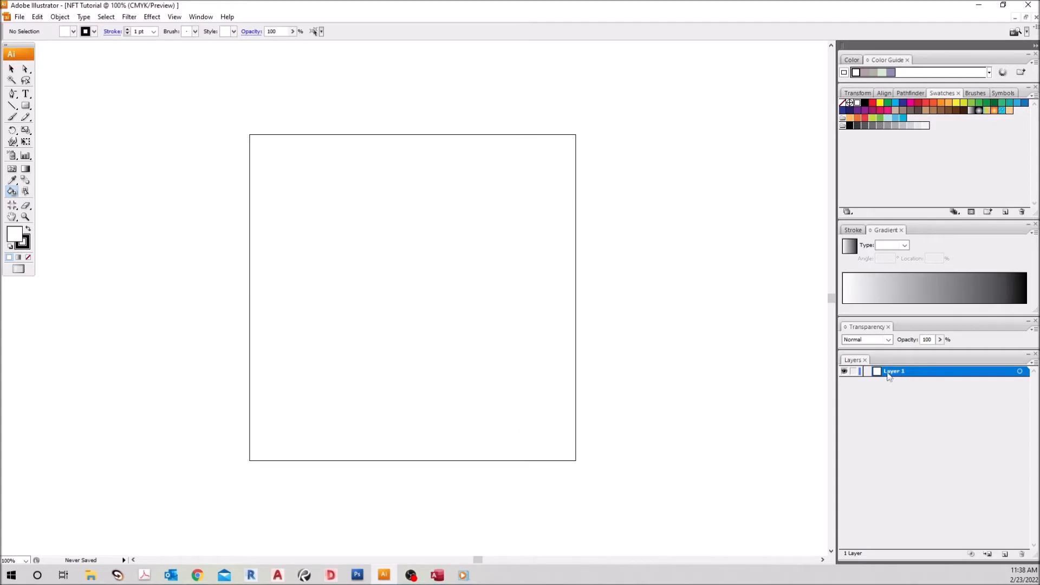
click(987, 554)
click(988, 555)
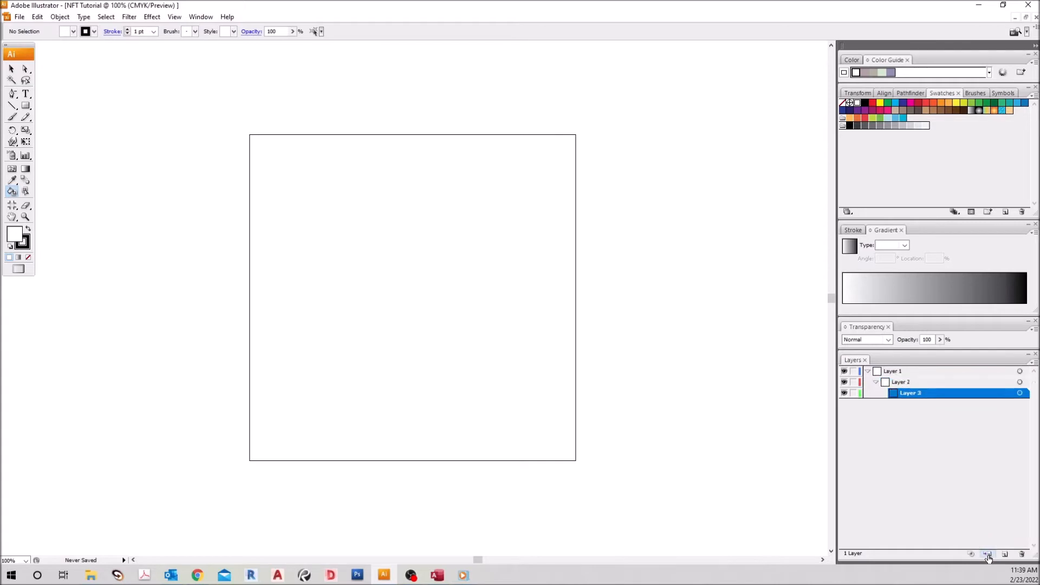
key(ctrl+z)
key(ctrl+z)
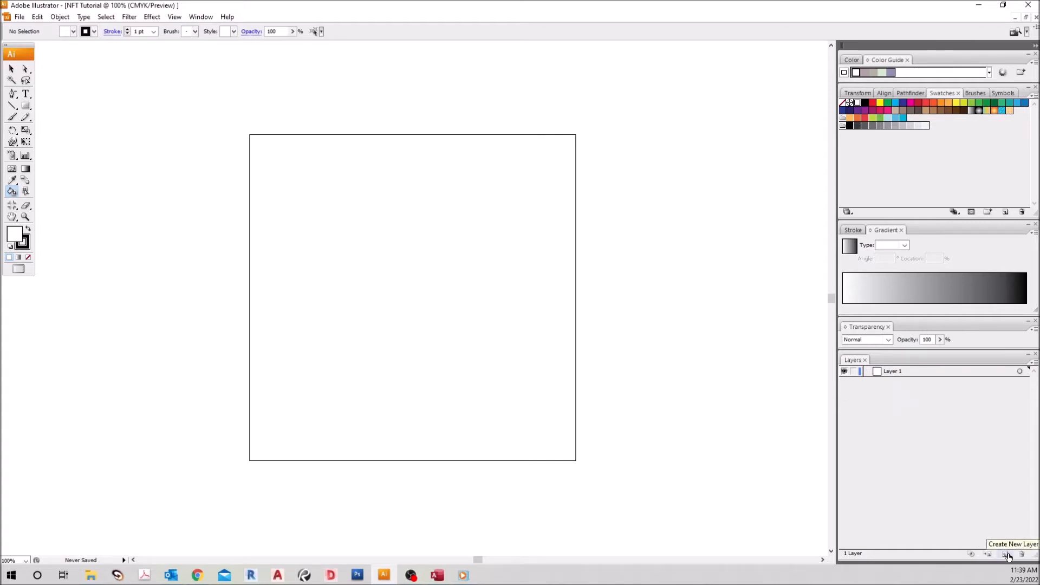
Add four new top-level layers above Layer 1.
click(1008, 556)
click(1007, 556)
click(1007, 556)
click(1008, 555)
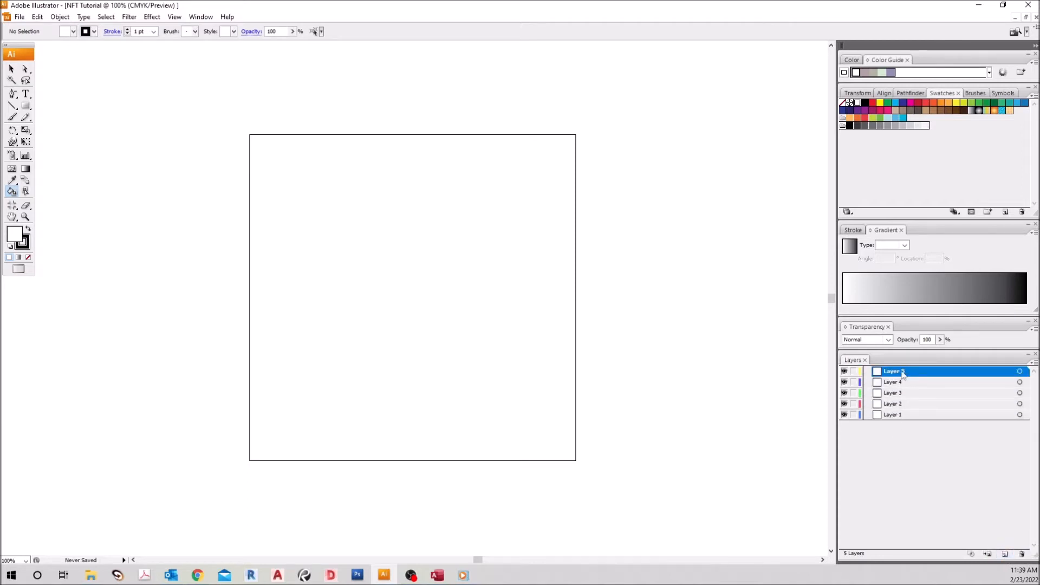
Rename Layer 1 as "Fondo" and Layer 2 as "Cuerpo".
double_click(916, 415)
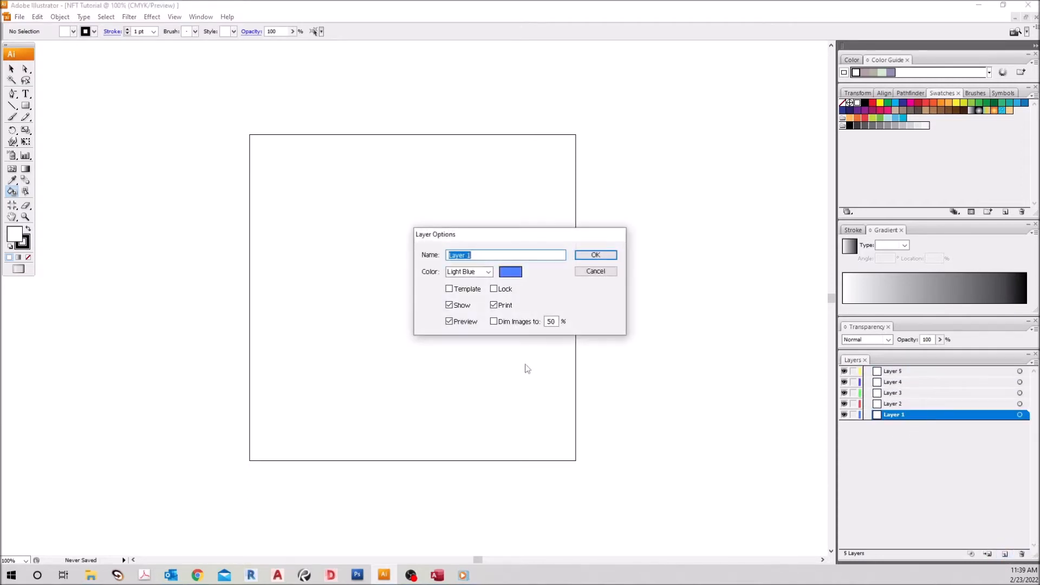
text(Fondo)
click(596, 255)
double_click(894, 403)
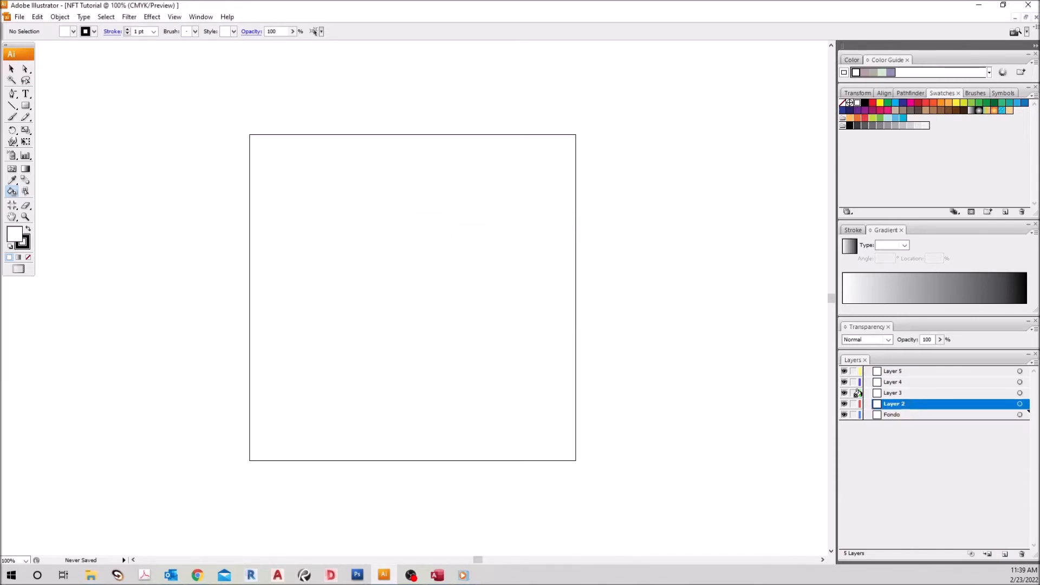
text(Cuerpo)
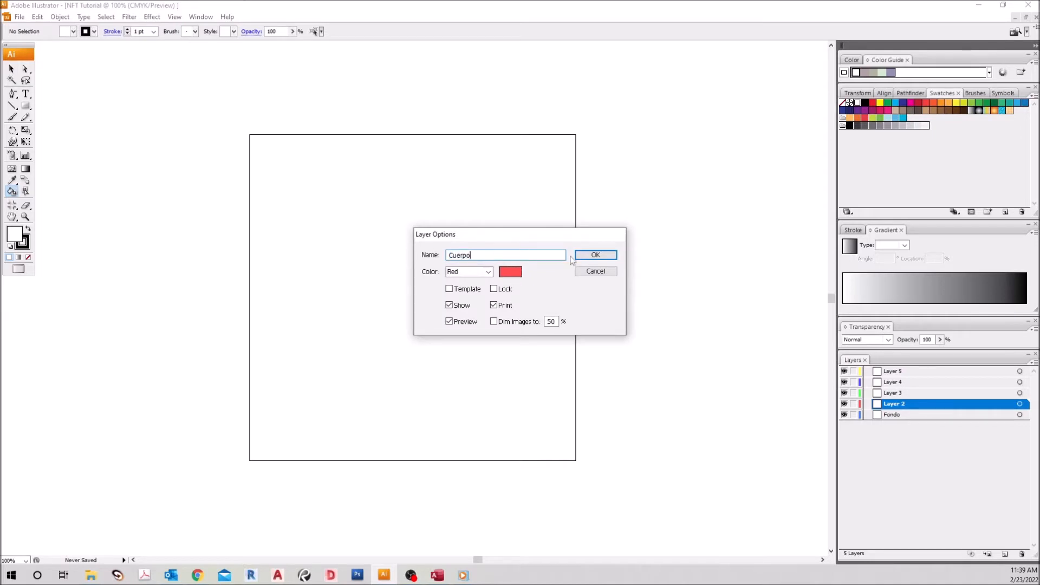
click(578, 256)
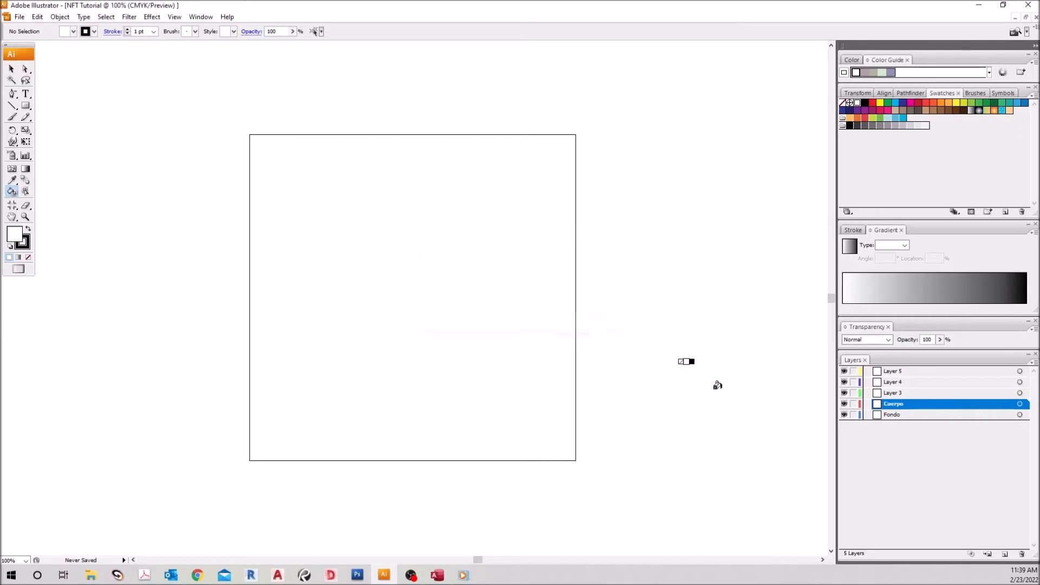
Rename Layer 3 as "Ojos" and Layer 4 as "Boca".
double_click(904, 394)
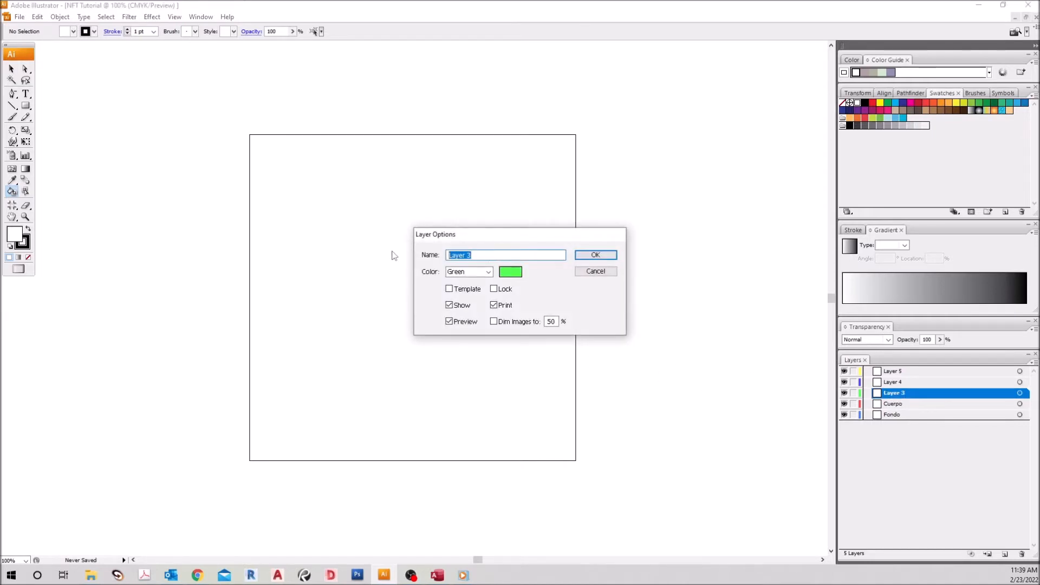
text(Ojos)
click(606, 260)
double_click(918, 385)
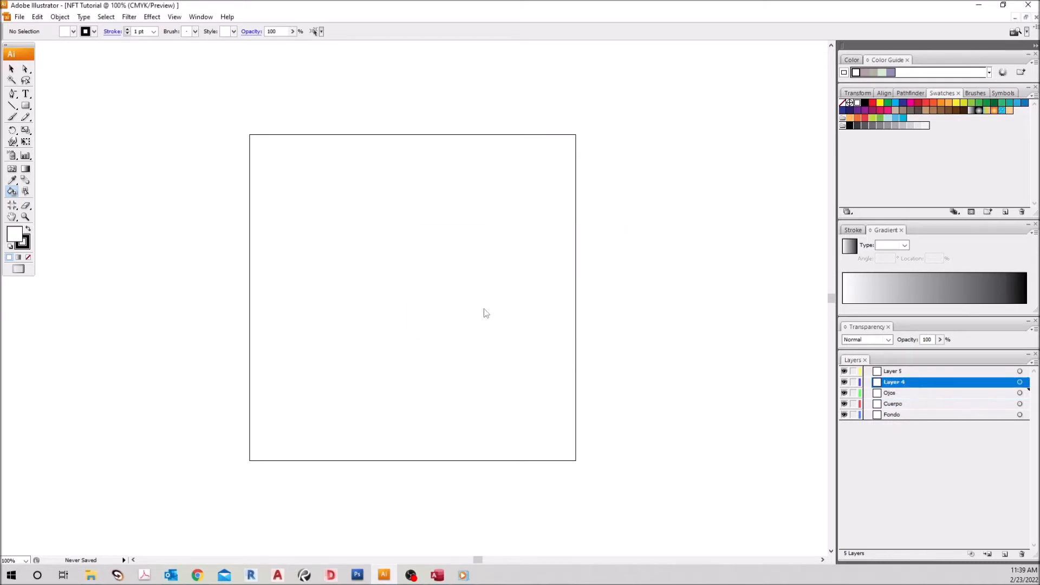
drag(481, 255, 390, 253)
text(Boca)
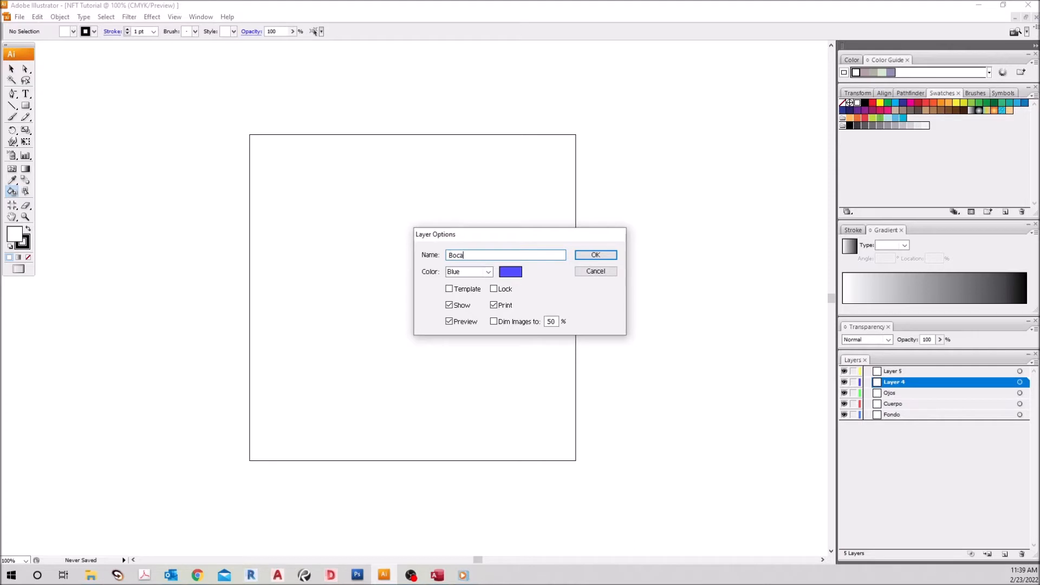
click(606, 259)
Rename Layer 5 as "Sombrero".
click(916, 372)
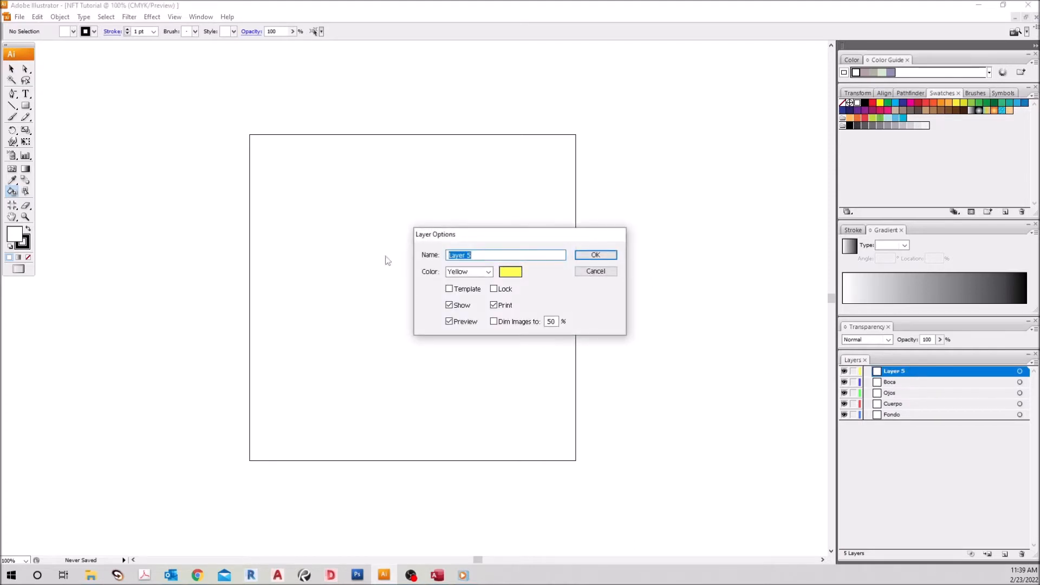
text(Sombrero)
key(Return)
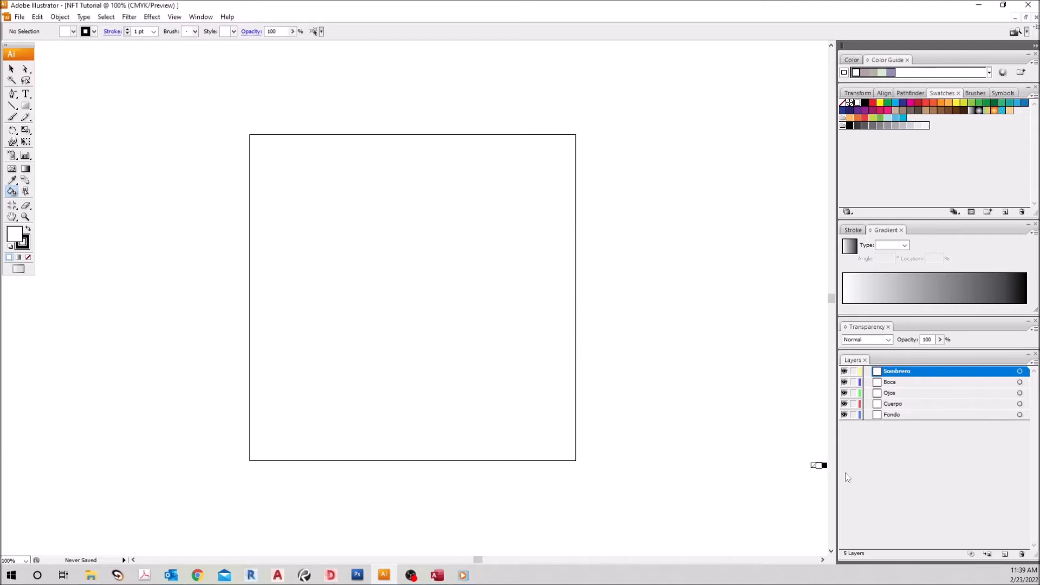
Draw a 600 × 600 pt rectangle covering the whole artboard on the Fondo layer.
click(909, 416)
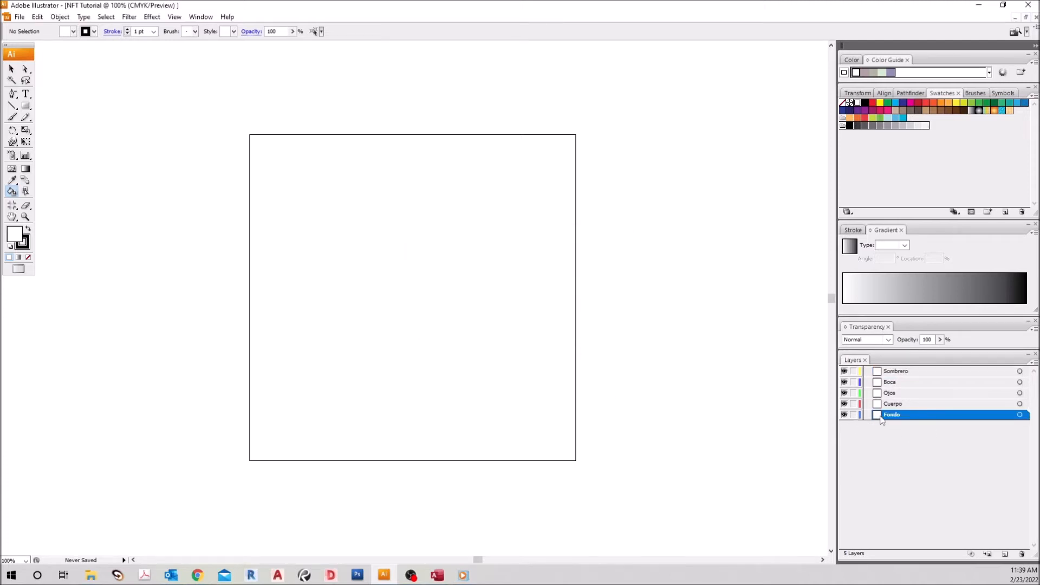
click(26, 105)
key(ctrl+minus)
key(ctrl+plus)
key(ctrl+plus)
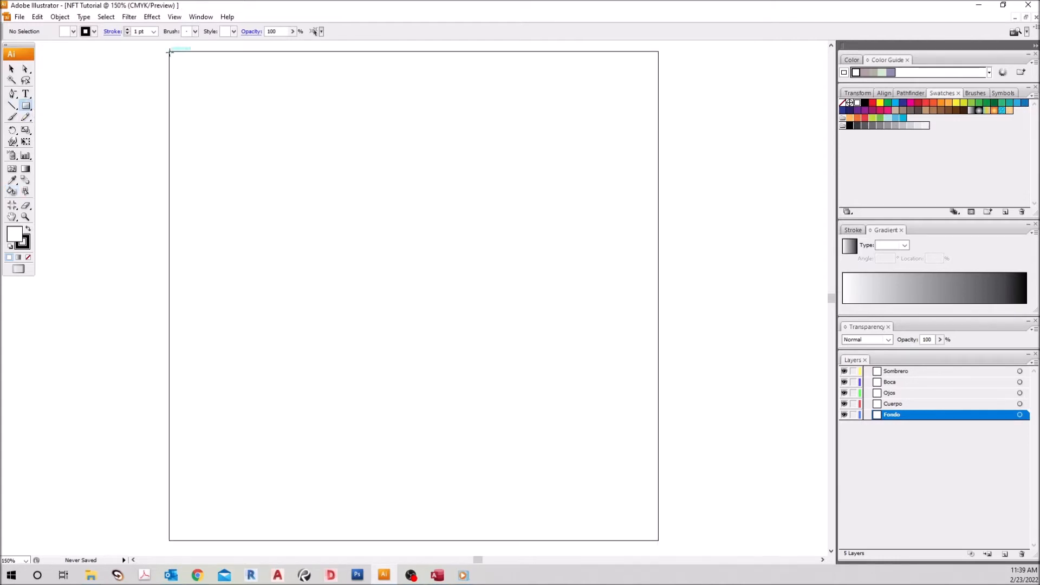
drag(169, 51, 660, 539)
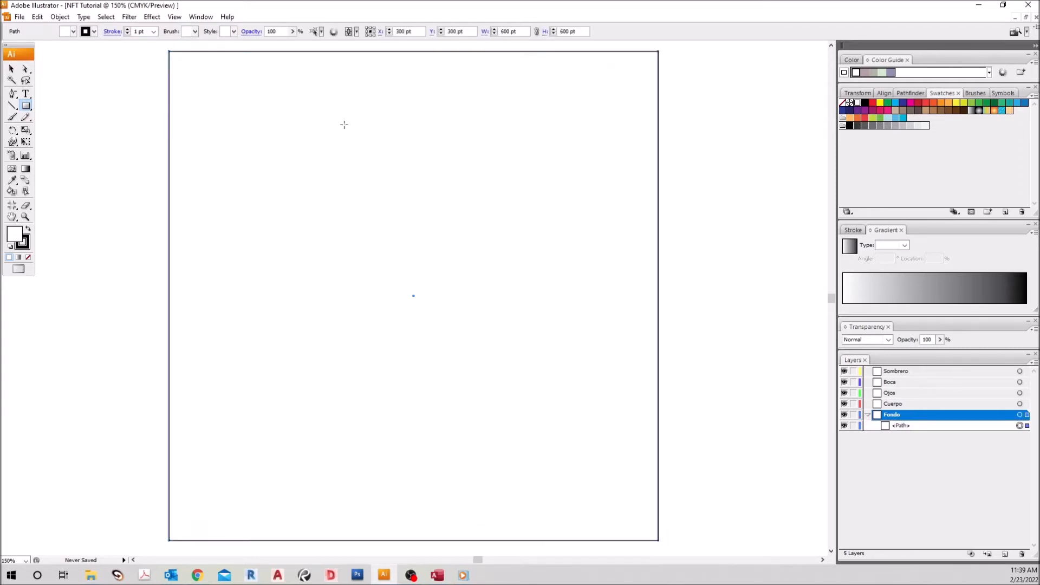
Fill the background square with a brownish-gray swatch using the Live Paint Bucket.
key(ctrl+minus)
click(10, 70)
click(12, 191)
click(911, 110)
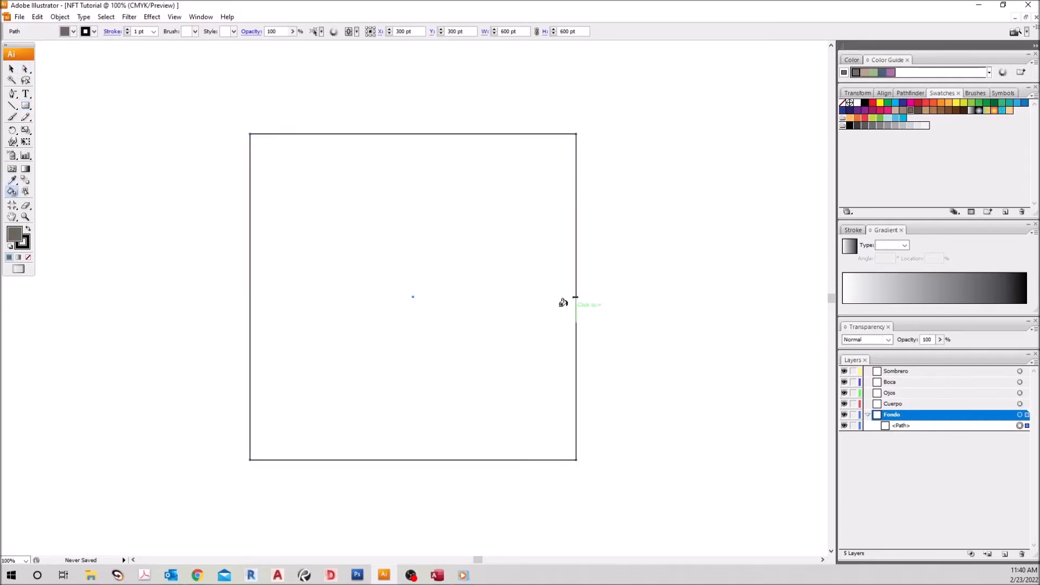
click(500, 360)
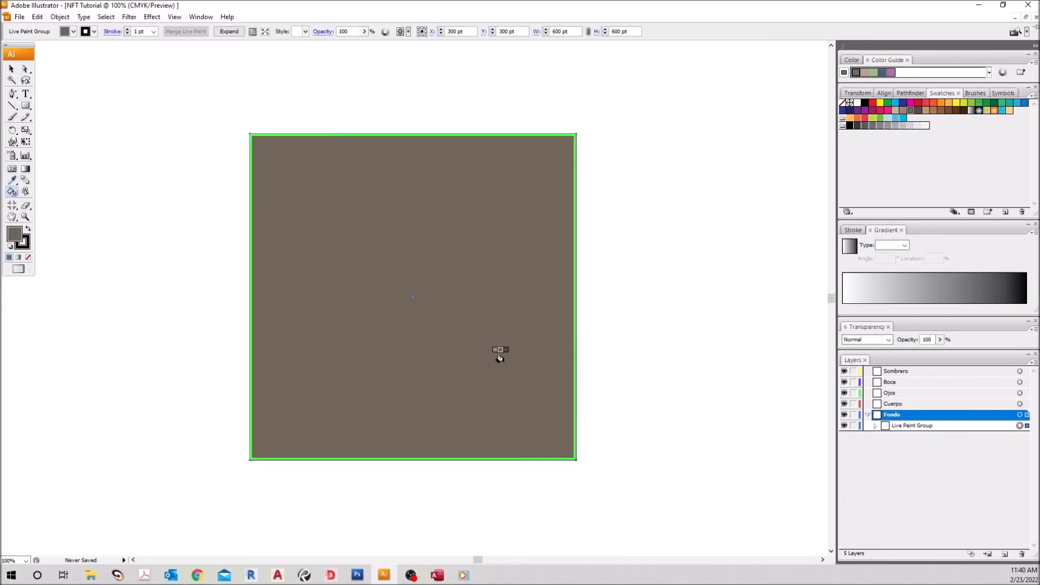
Recolor the background square with the yellow-green swatch using Live Paint and leave it deselected.
click(964, 103)
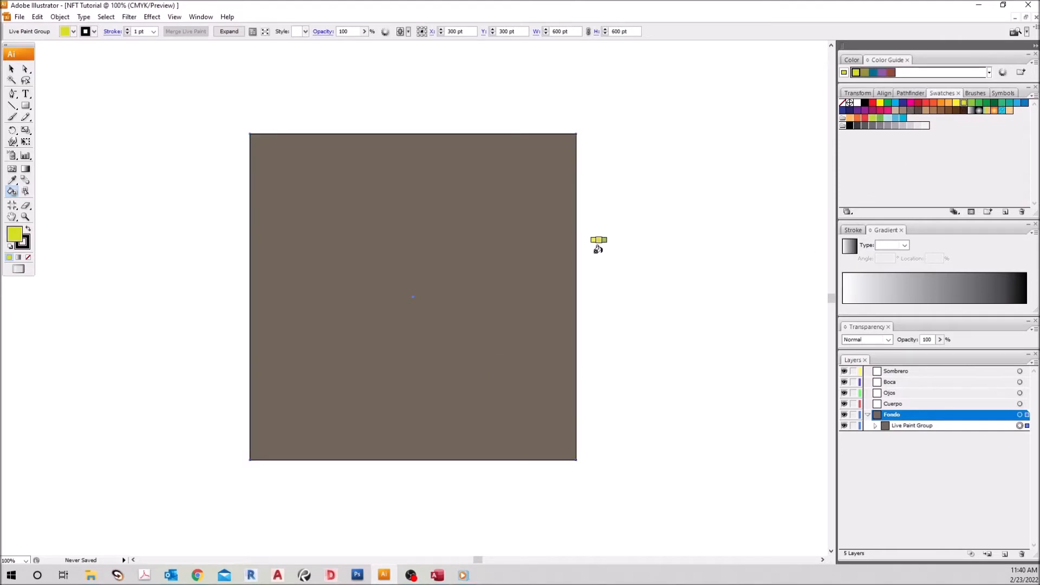
click(465, 249)
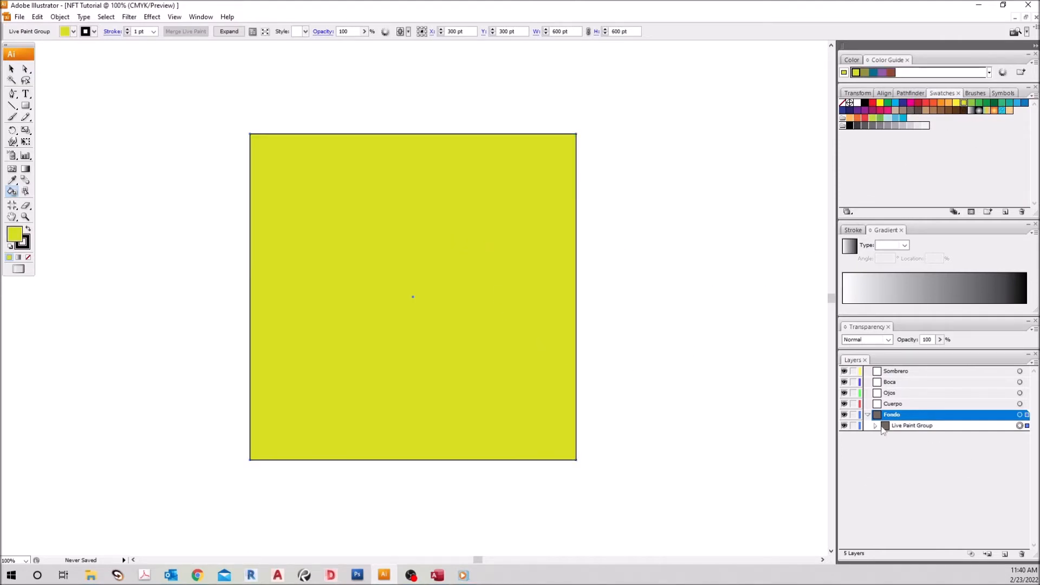
click(11, 69)
click(307, 195)
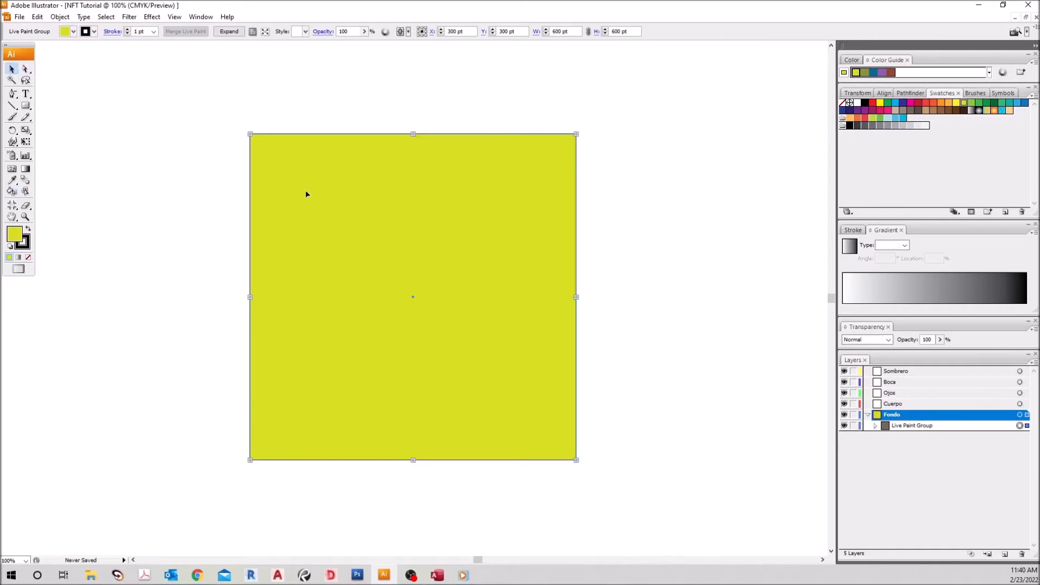
click(634, 325)
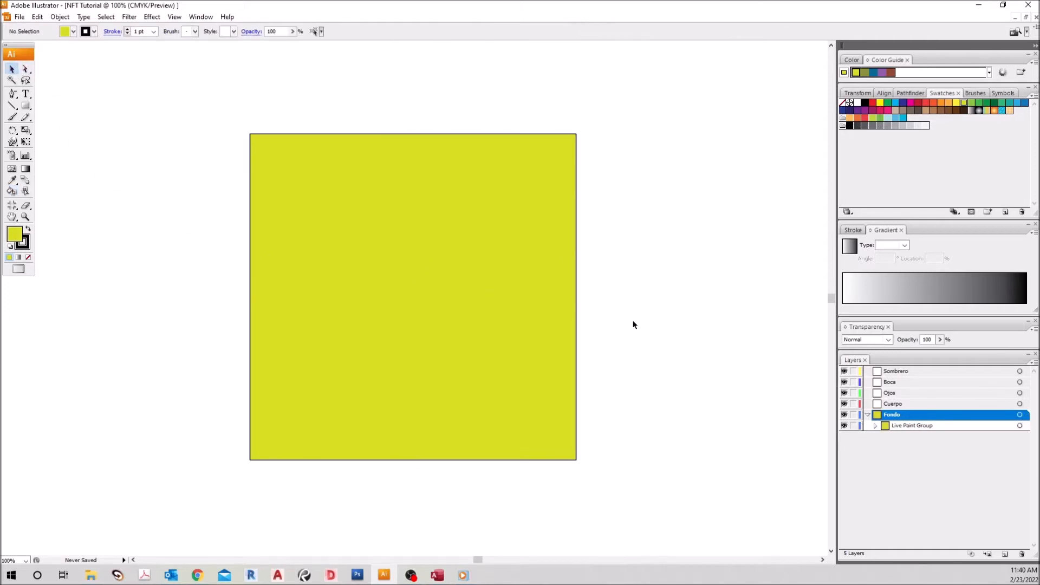
Make Cuerpo the active layer and hide the Fondo, Ojos, Boca and Sombrero layers.
click(868, 416)
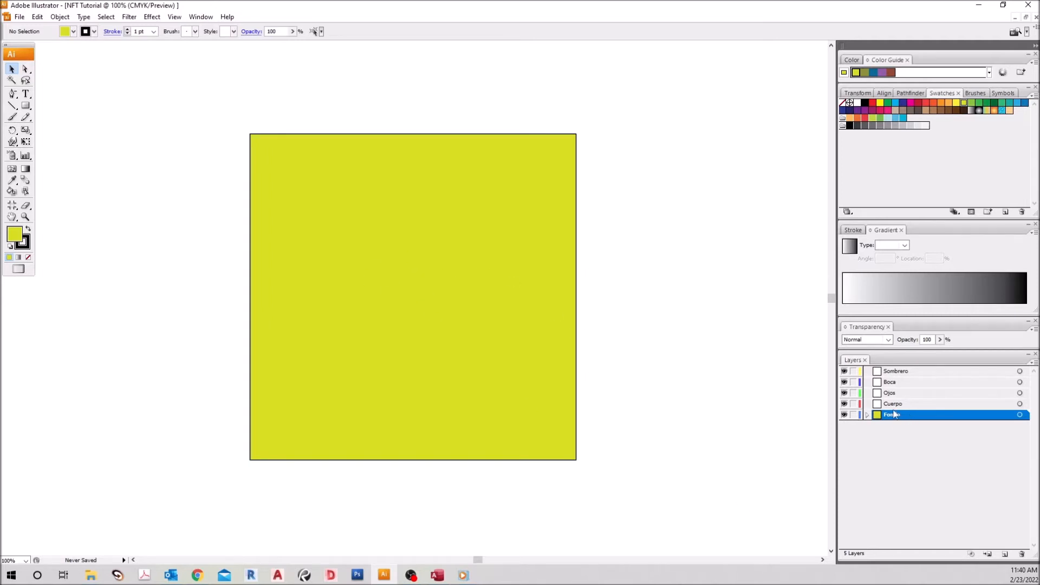
click(906, 405)
click(845, 415)
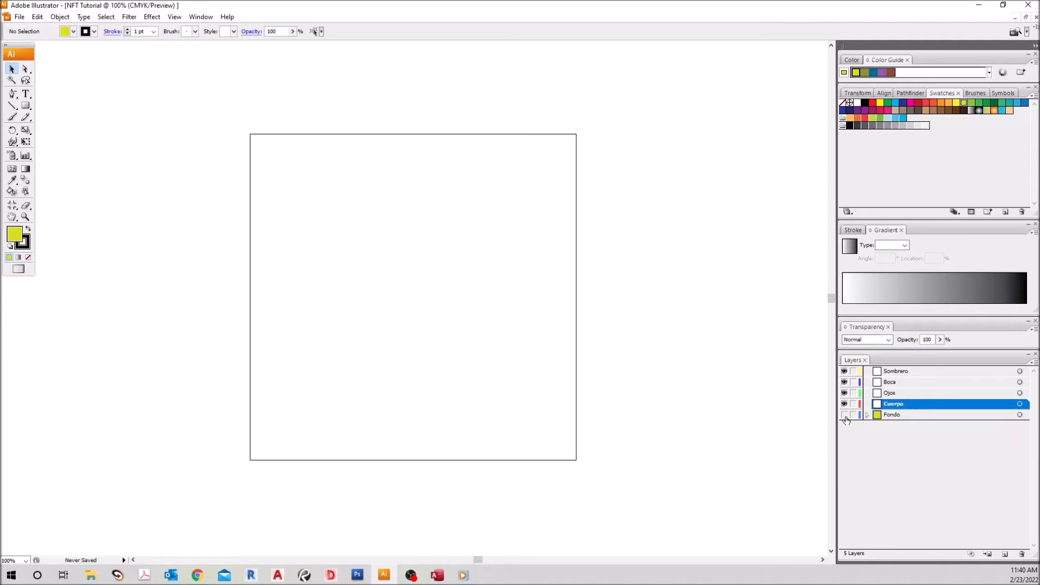
drag(845, 394, 845, 372)
click(844, 415)
click(845, 415)
Paint a closed freehand head-and-shoulders outline on the Cuerpo layer with the Paintbrush, using a black 1 pt stroke.
key(ctrl+plus)
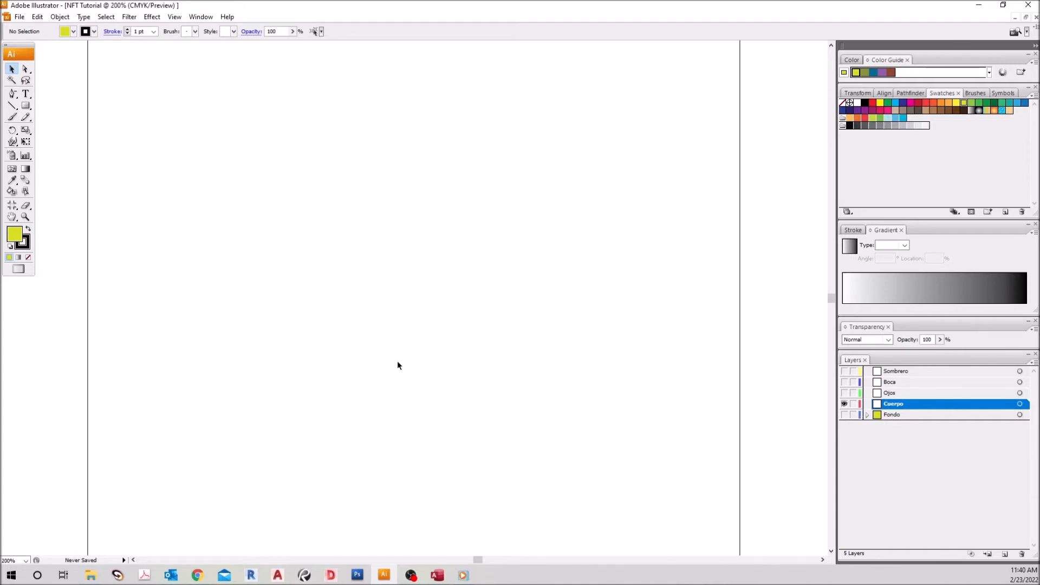
key(ctrl+minus)
click(13, 117)
click(154, 32)
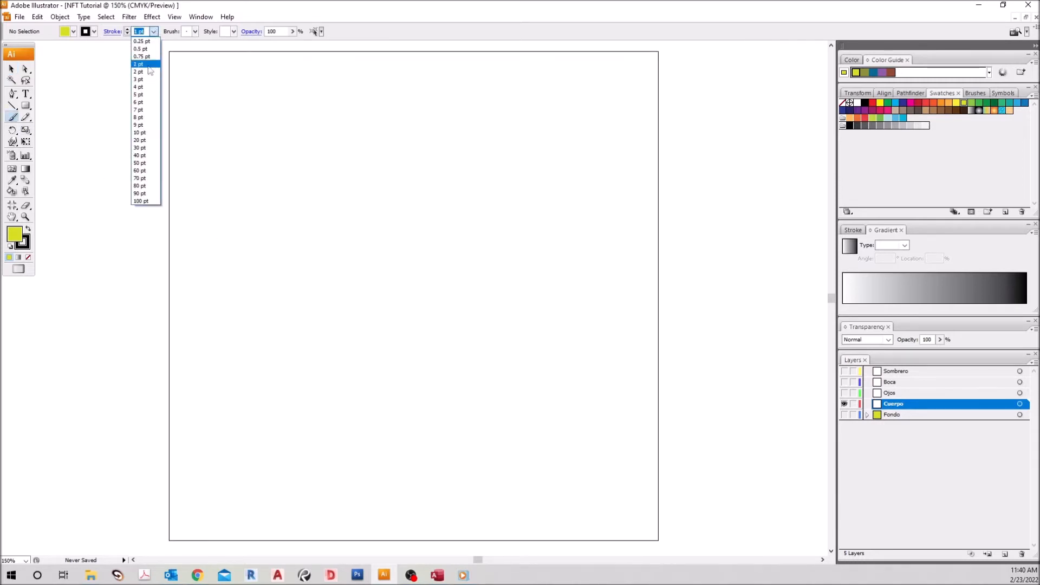
click(149, 65)
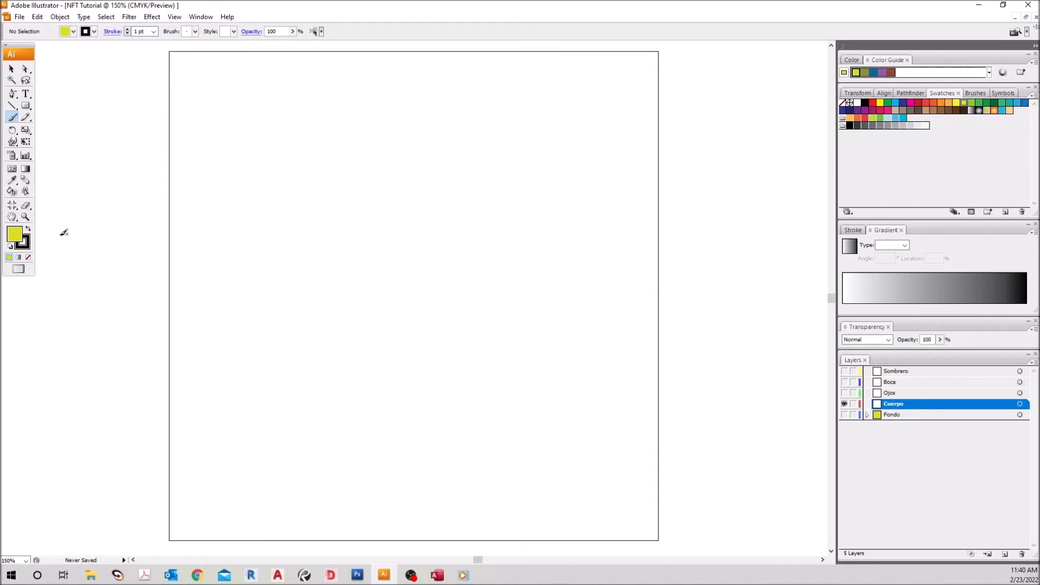
click(850, 126)
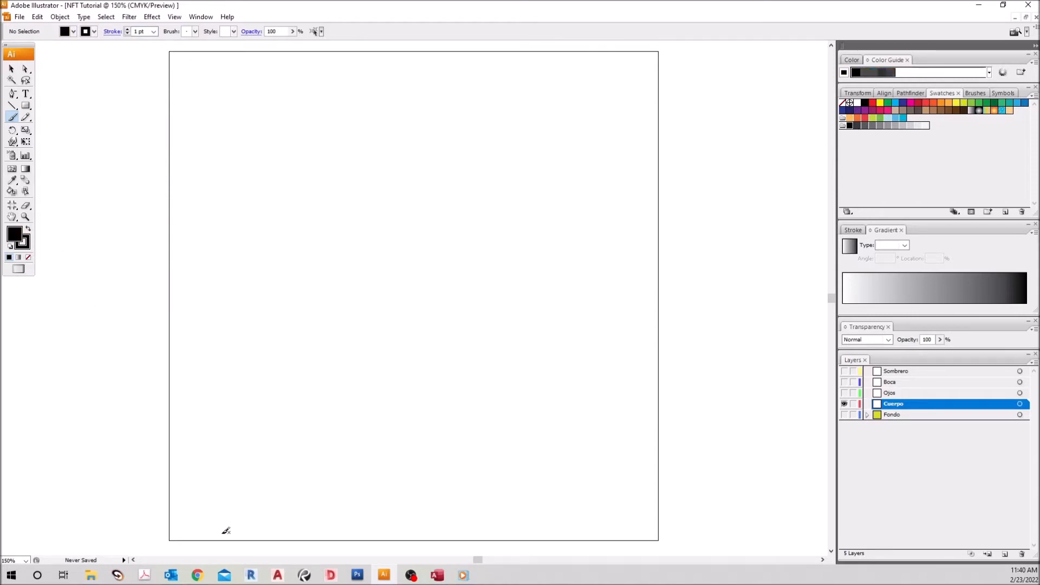
mouse_move(227, 526)
mouse_down()
mouse_move(308, 498)
mouse_move(342, 466)
mouse_move(356, 408)
mouse_move(320, 250)
mouse_move(357, 181)
mouse_move(396, 160)
mouse_move(445, 157)
mouse_move(549, 194)
mouse_move(567, 248)
mouse_move(559, 330)
mouse_move(500, 452)
mouse_move(535, 499)
mouse_move(534, 532)
mouse_move(226, 524)
mouse_up()
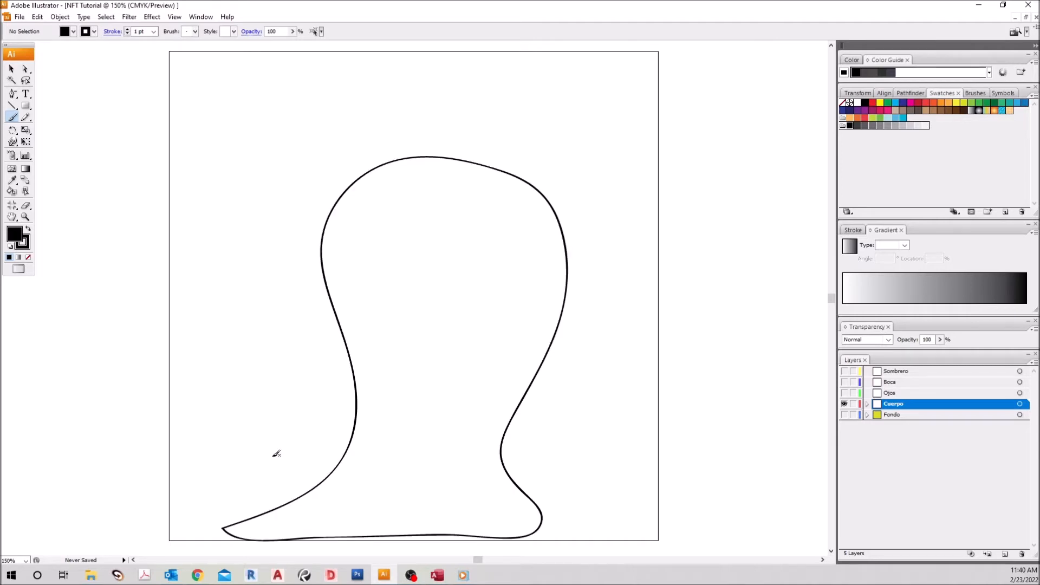
Reshape the upper curve of the head outline by adjusting its anchor points and handles with Direct Selection.
click(25, 69)
click(514, 173)
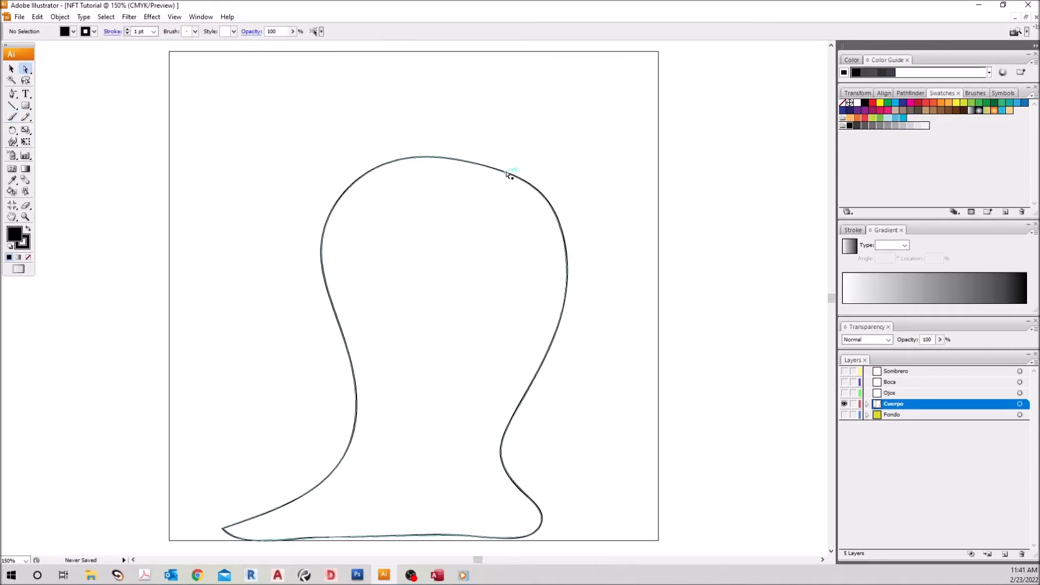
click(472, 160)
drag(472, 161, 472, 161)
drag(555, 187, 544, 182)
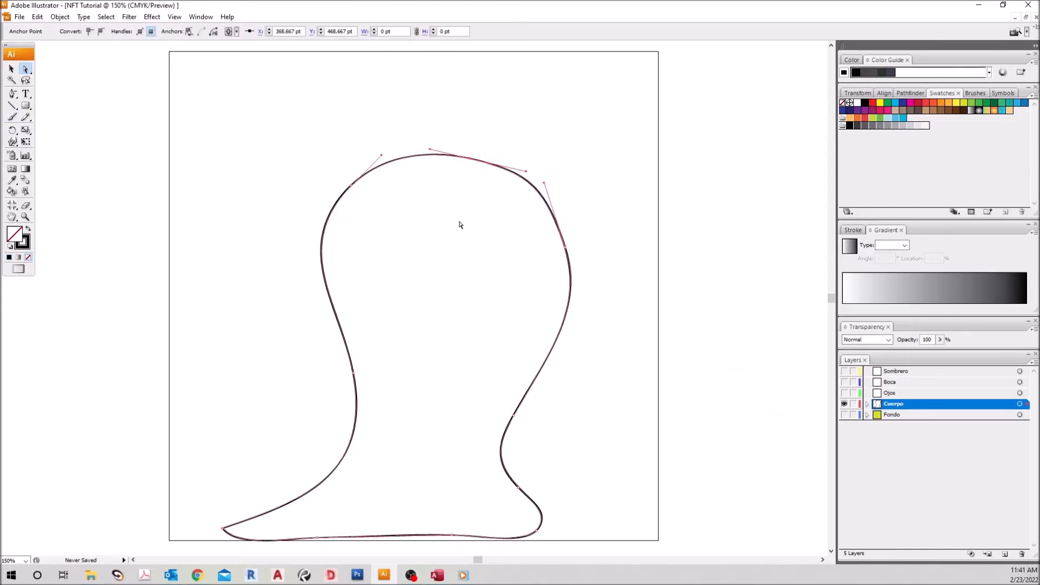
Move the head-and-shoulders outline slightly up and to the right within the artboard and deselect it.
scroll(459, 224, down, 1)
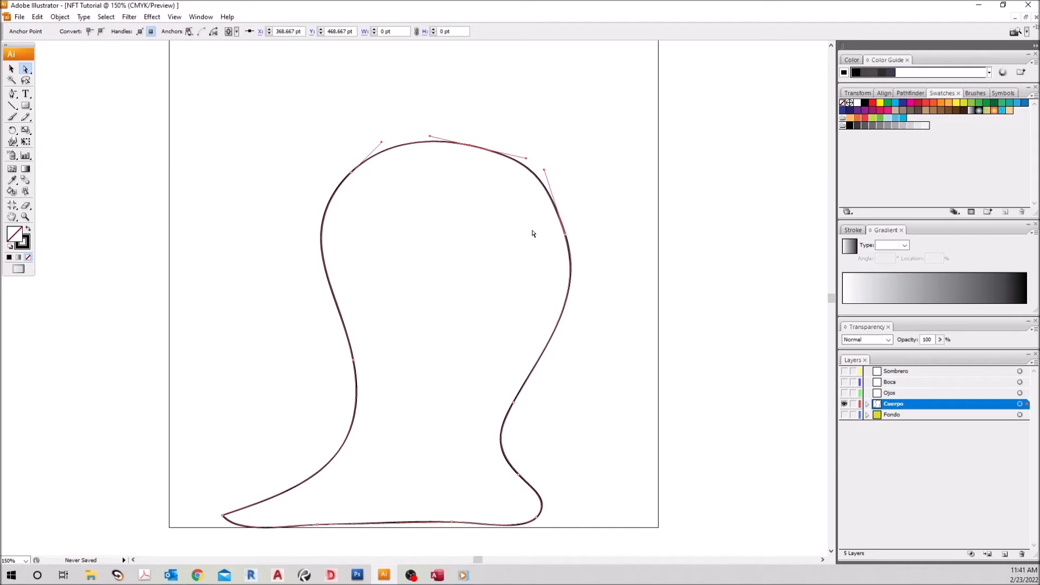
scroll(250, 427, down, 4)
key(v)
click(469, 195)
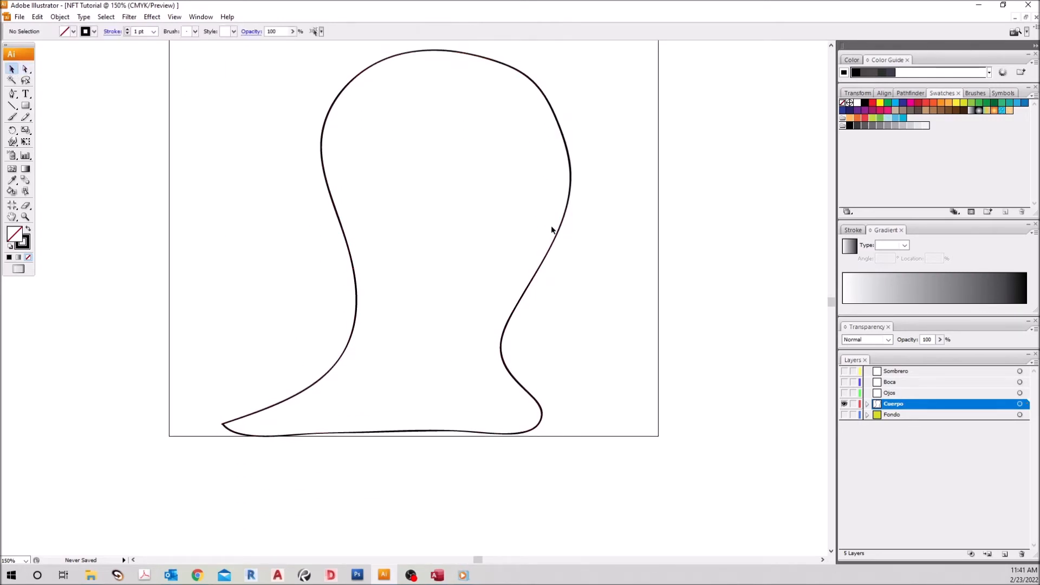
click(559, 230)
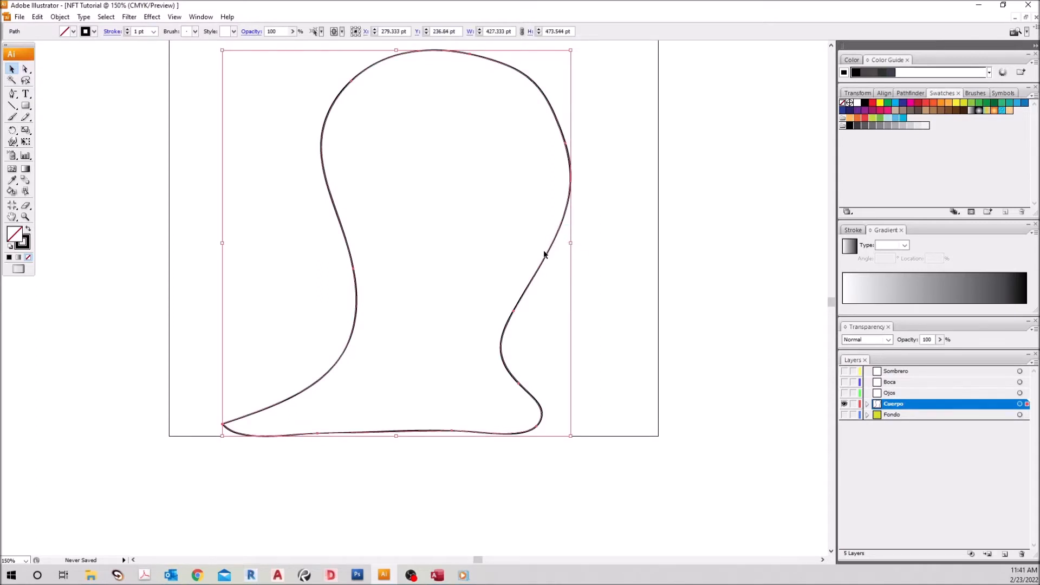
drag(514, 314, 518, 301)
scroll(608, 397, up, 2)
click(516, 176)
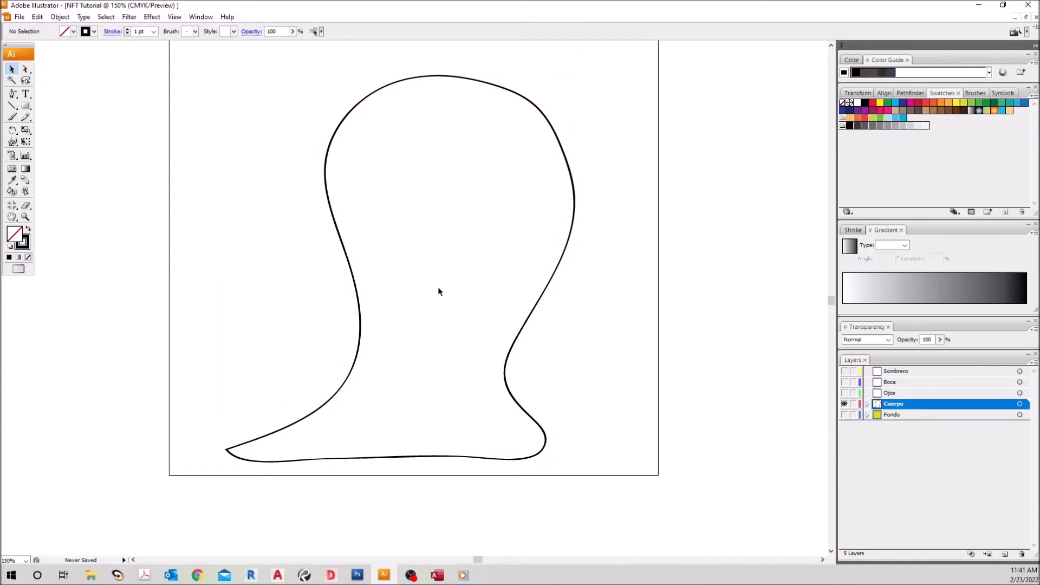
scroll(472, 277, up, 1)
scroll(306, 317, down, 1)
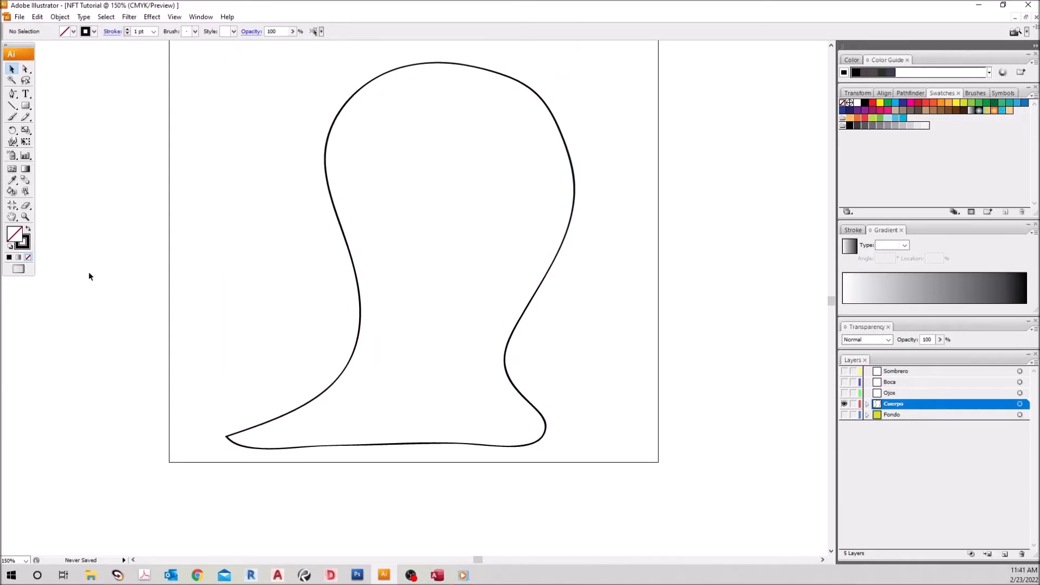
Bring the body outline's ends together at its lower-left pointed tip with Direct Selection, and deselect the path.
key(ctrl+plus)
key(ctrl+plus)
key(ctrl+plus)
scroll(493, 272, down, 5)
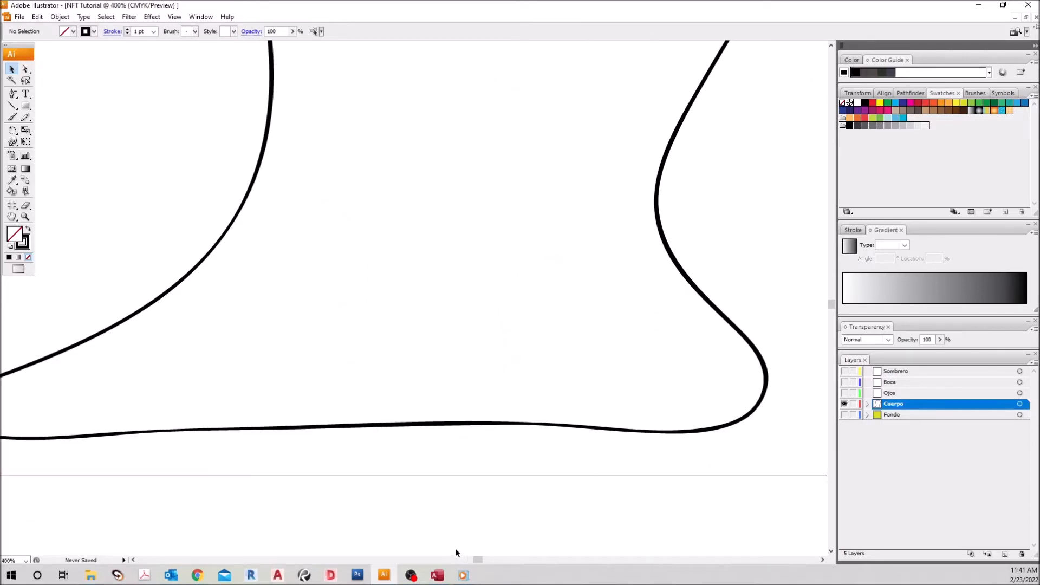
drag(478, 563, 468, 562)
click(25, 69)
click(485, 398)
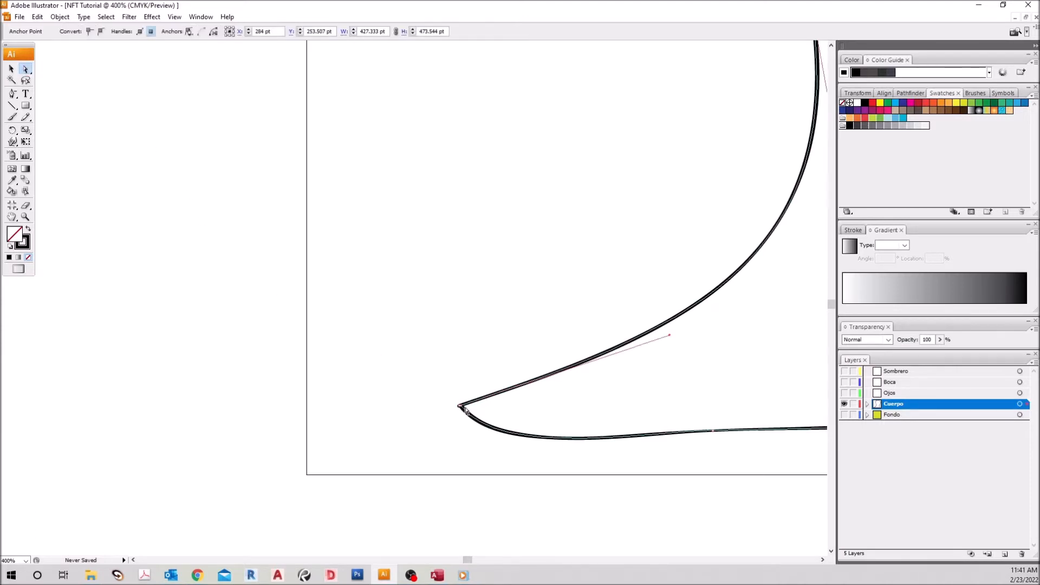
key(ctrl+plus)
scroll(464, 412, down, 3)
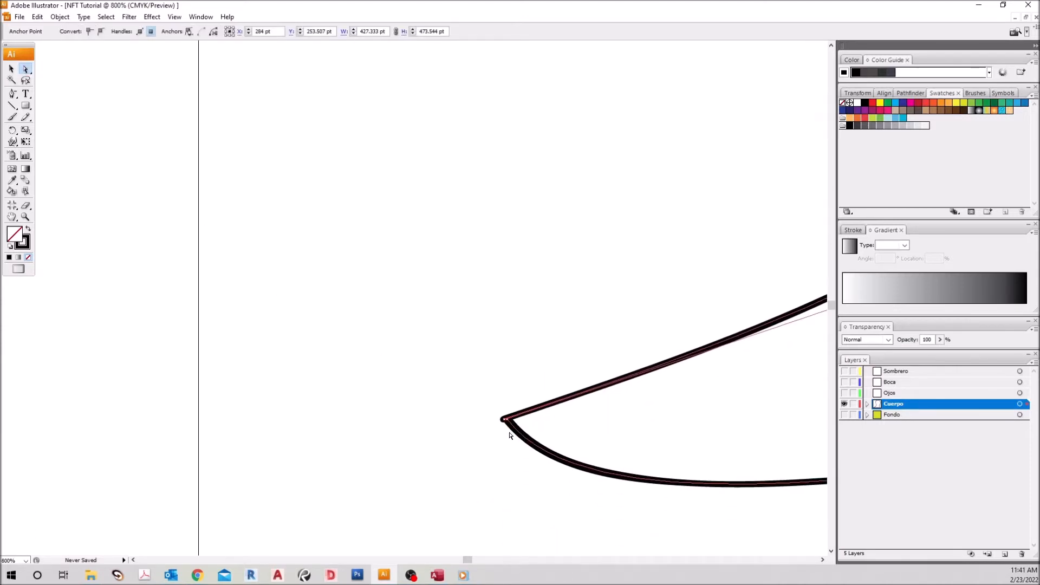
click(505, 419)
key(v)
key(ctrl+minus)
key(ctrl+minus)
key(ctrl+minus)
key(ctrl+minus)
key(ctrl+minus)
key(ctrl+minus)
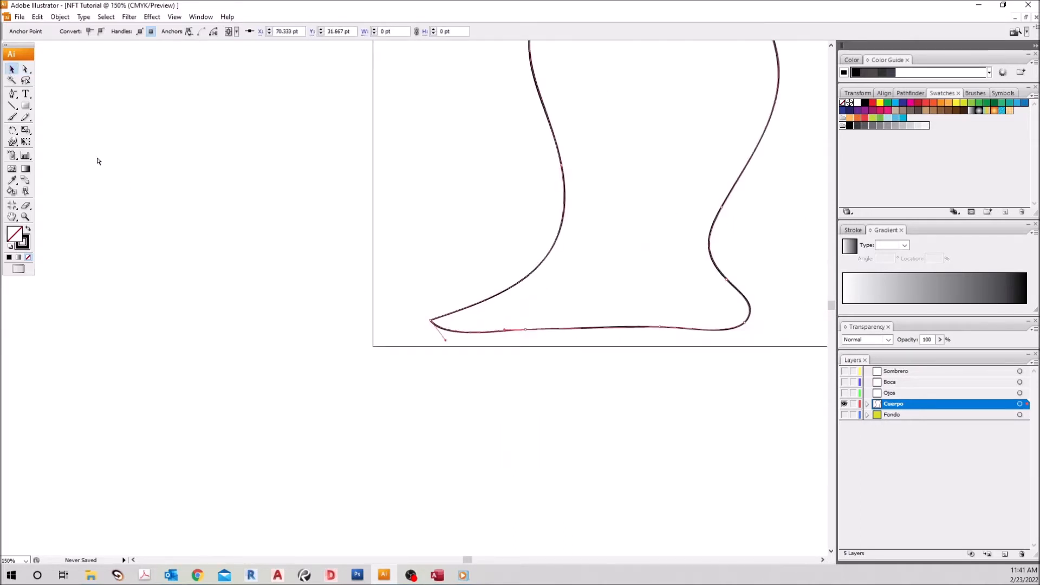
scroll(507, 369, up, 1)
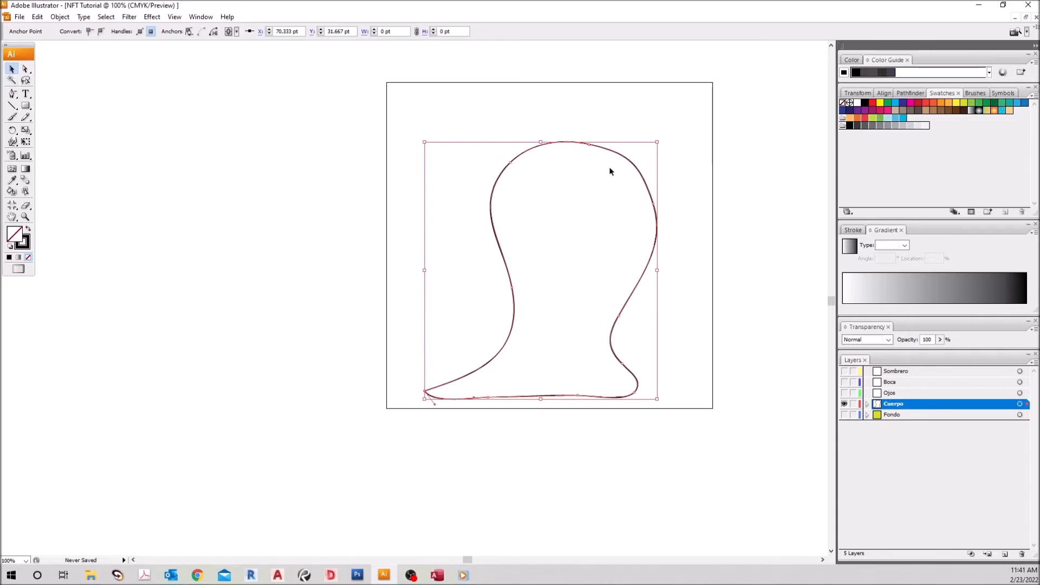
click(711, 241)
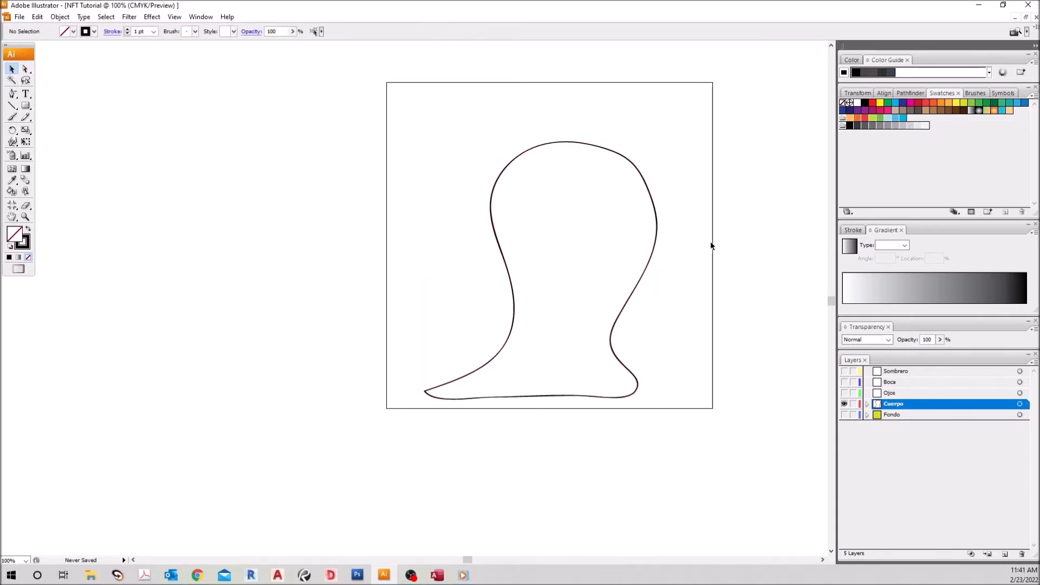
Fill the body outline with the medium green swatch, keeping its black stroke, and deselect it.
click(637, 165)
click(25, 69)
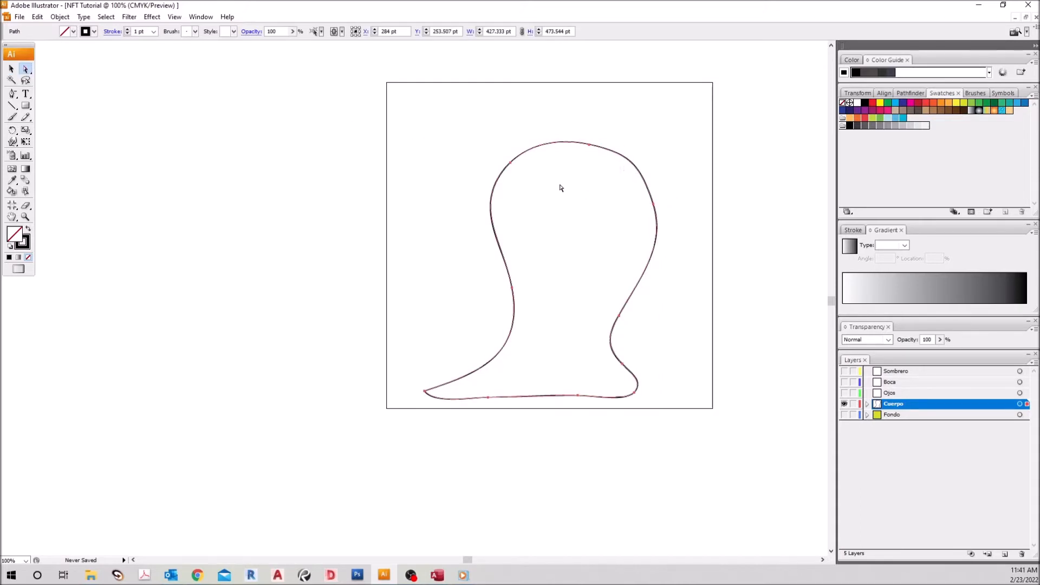
click(12, 69)
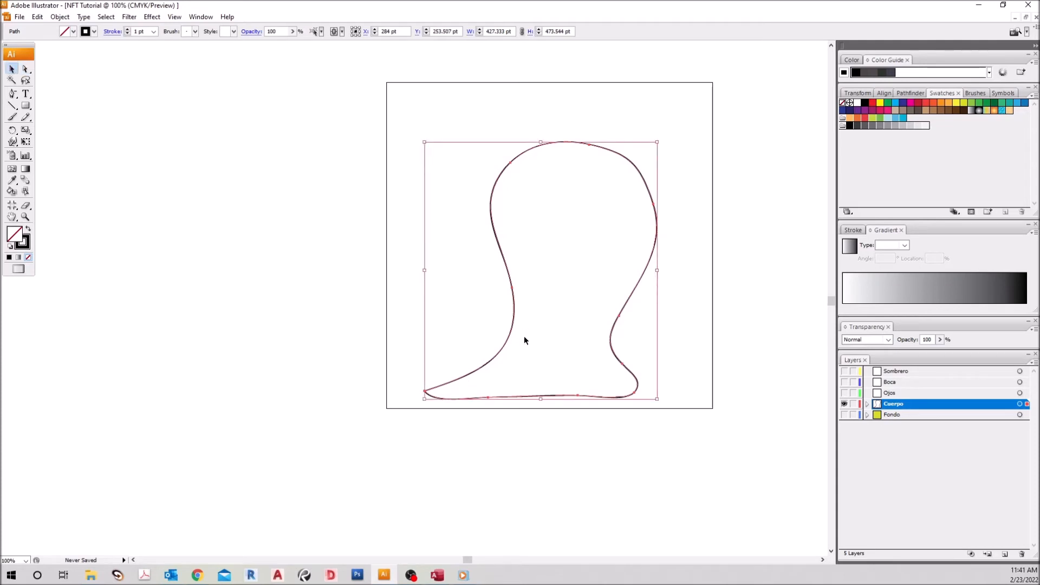
click(527, 342)
click(25, 69)
click(504, 169)
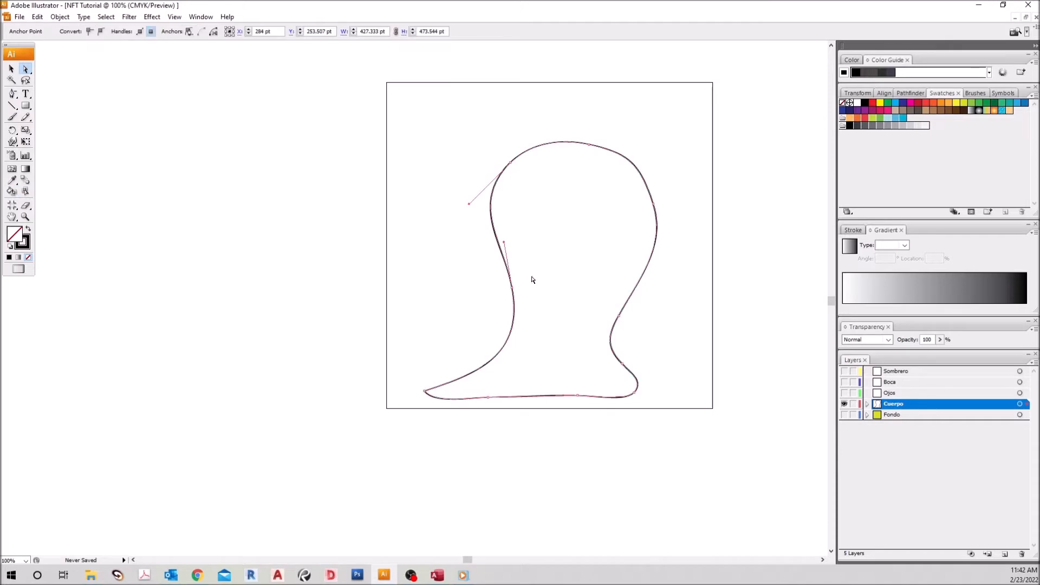
click(965, 103)
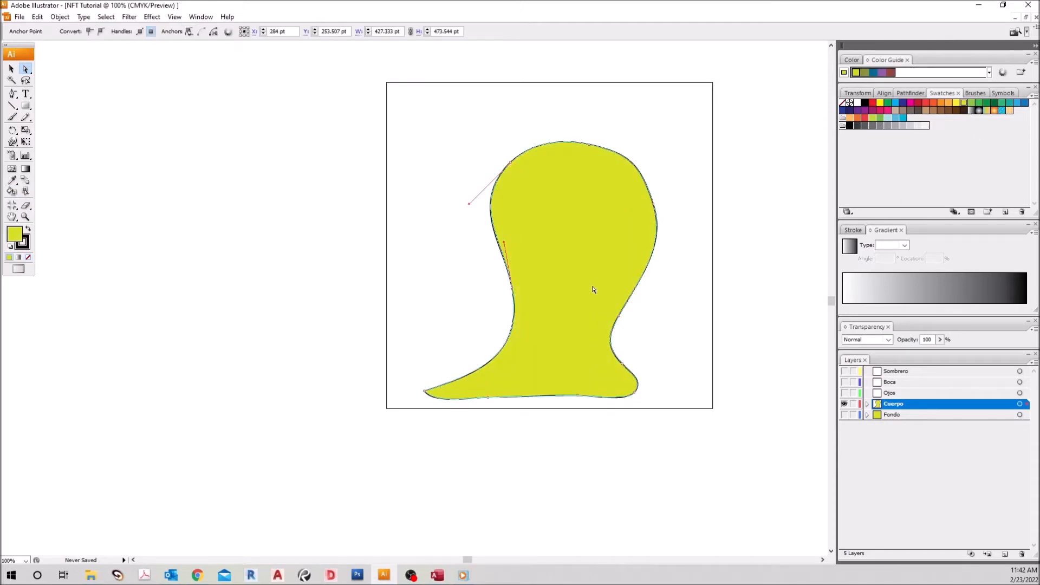
click(979, 103)
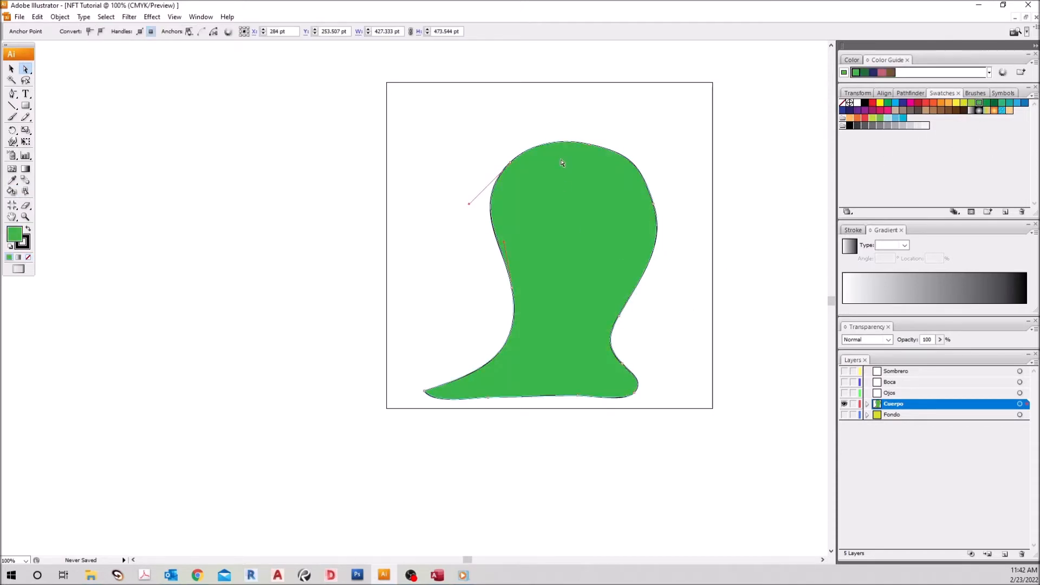
click(12, 68)
click(281, 314)
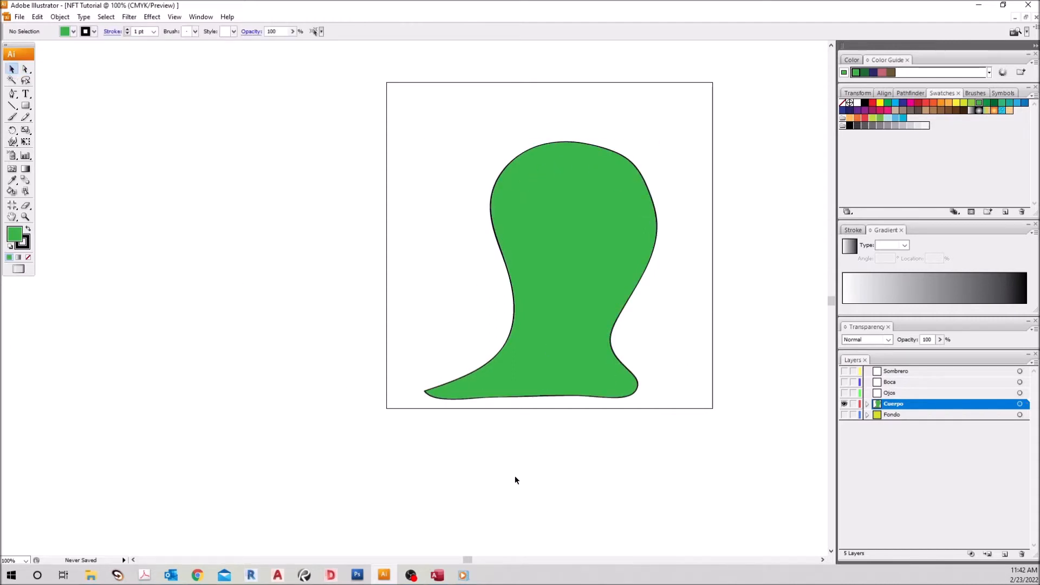
Hide the Cuerpo layer and make Ojos the active, visible layer in Preview mode.
click(844, 404)
key(ctrl+y)
click(903, 393)
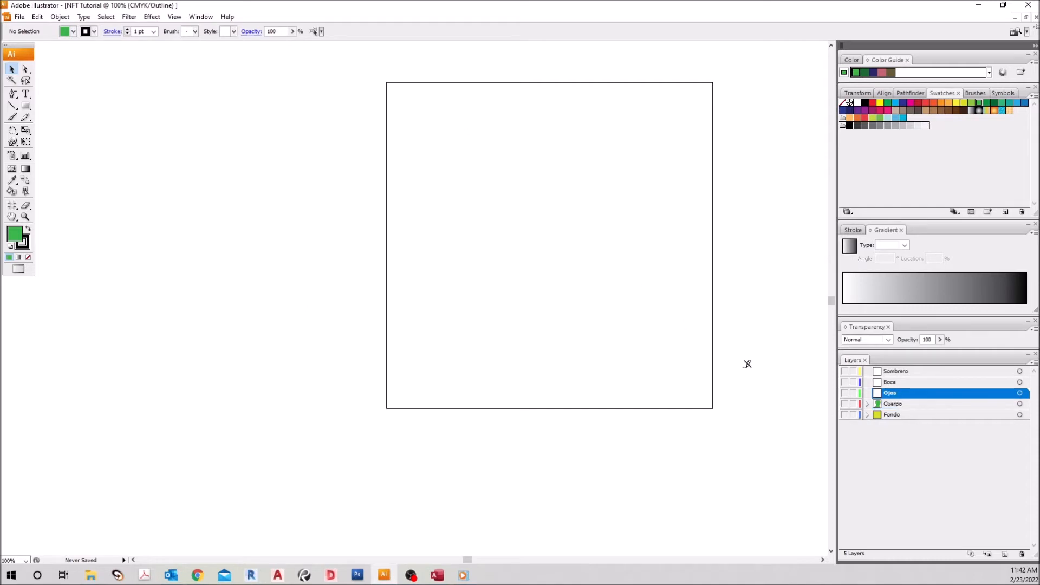
key(ctrl+y)
Paint a closed freehand teardrop about 140 × 200 pt on the Ojos layer with the Paintbrush, tip up, using a black 1 pt stroke.
key(ctrl+plus)
drag(469, 560, 477, 561)
scroll(565, 466, up, 8)
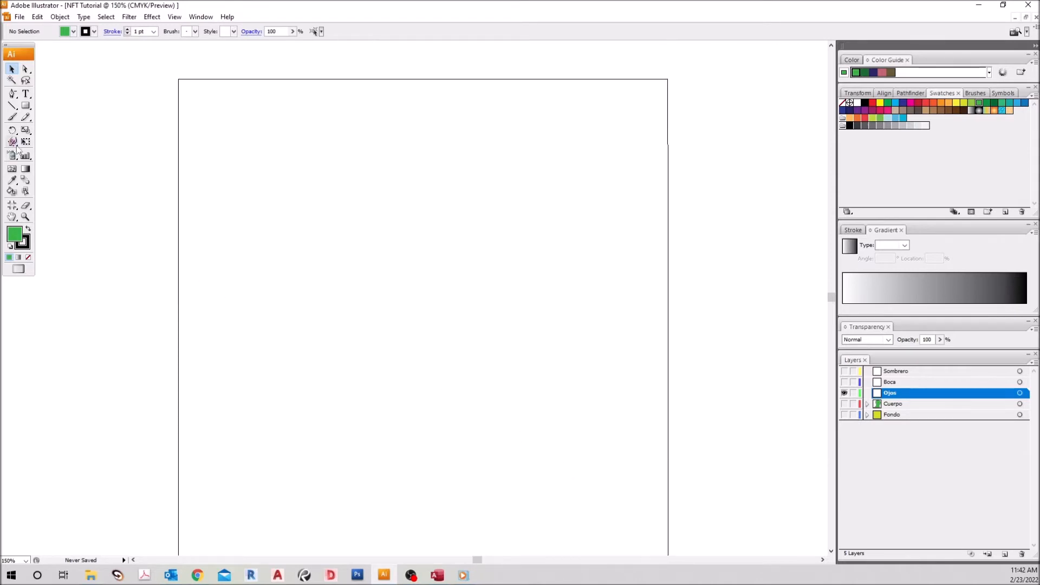
click(13, 117)
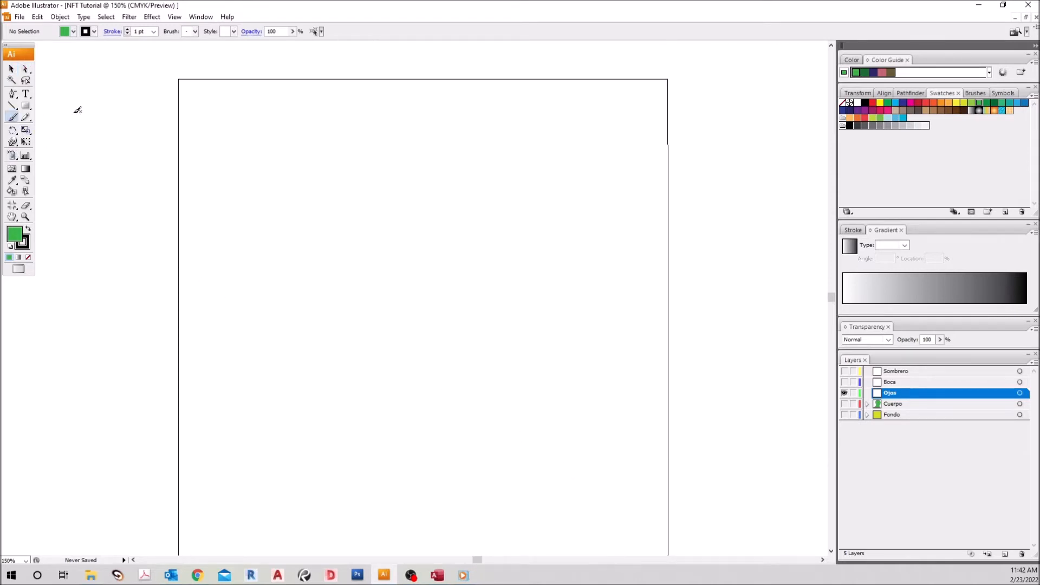
click(154, 32)
click(143, 65)
key(ctrl+plus)
key(ctrl+plus)
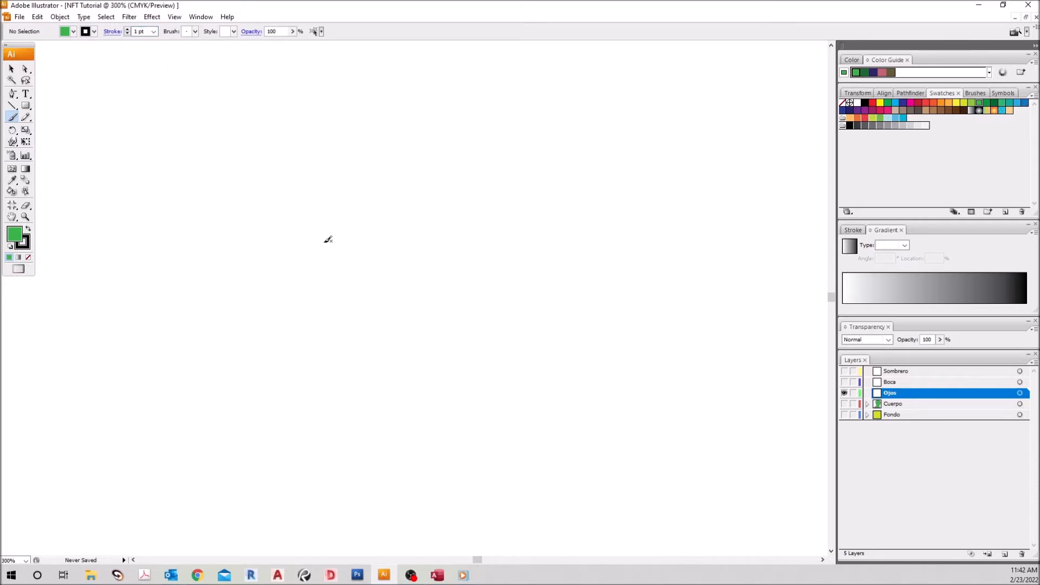
key(ctrl+minus)
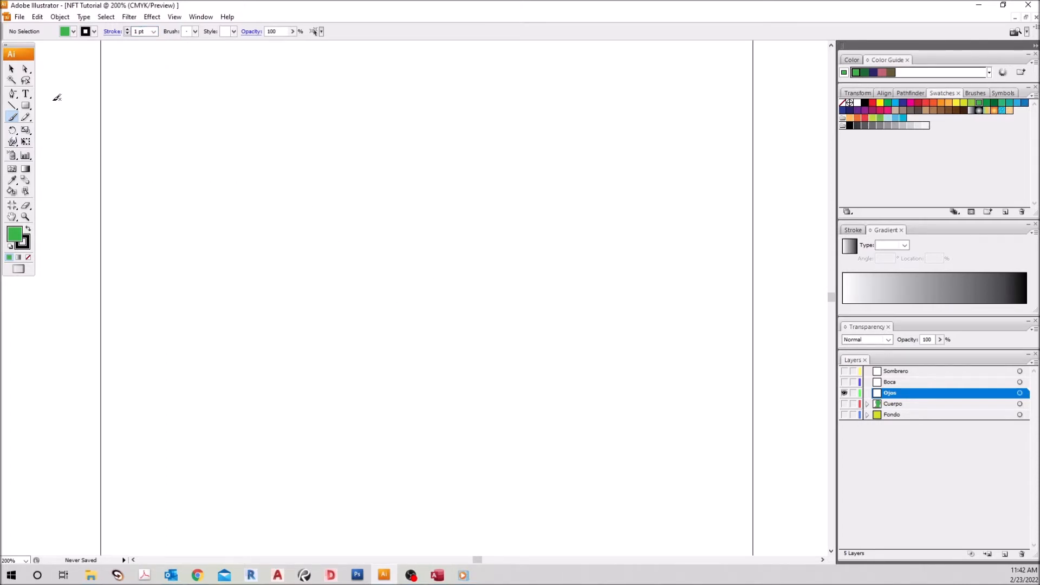
click(851, 125)
mouse_move(296, 224)
mouse_down()
mouse_move(260, 273)
mouse_move(247, 341)
mouse_move(313, 437)
mouse_move(400, 375)
mouse_move(373, 285)
mouse_move(294, 226)
mouse_up()
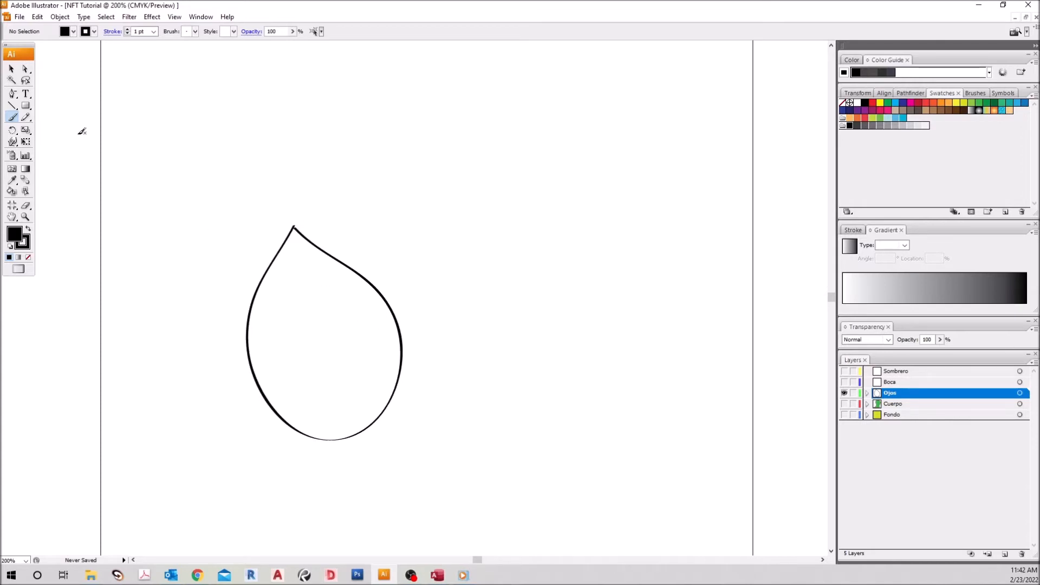
Bring the teardrop's ends together at its pointed tip and reshape its upper-right curve with Direct Selection.
click(25, 69)
key(ctrl+plus)
click(179, 162)
click(180, 162)
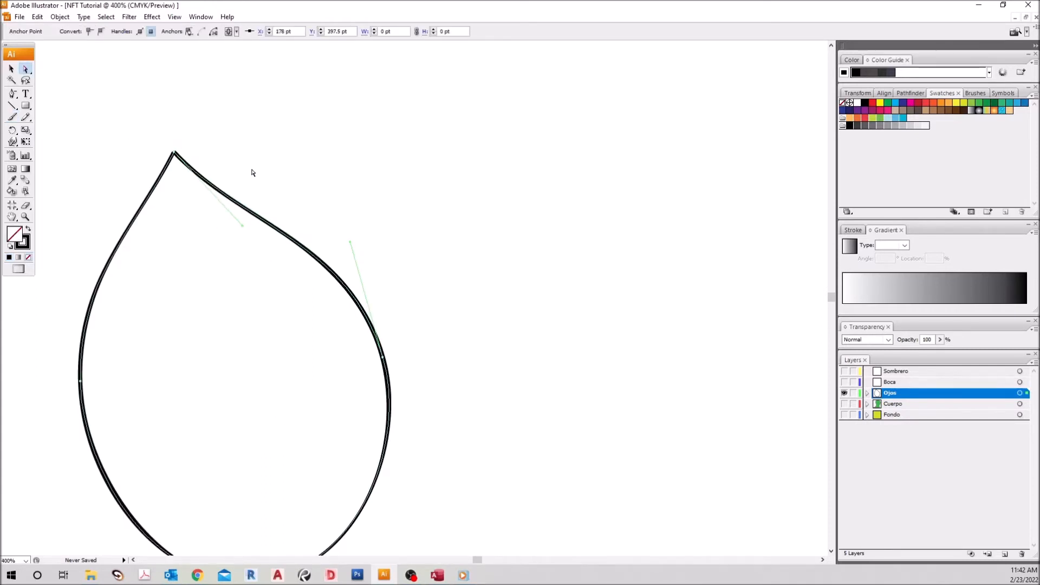
key(ctrl+minus)
key(ctrl+minus)
key(ctrl+minus)
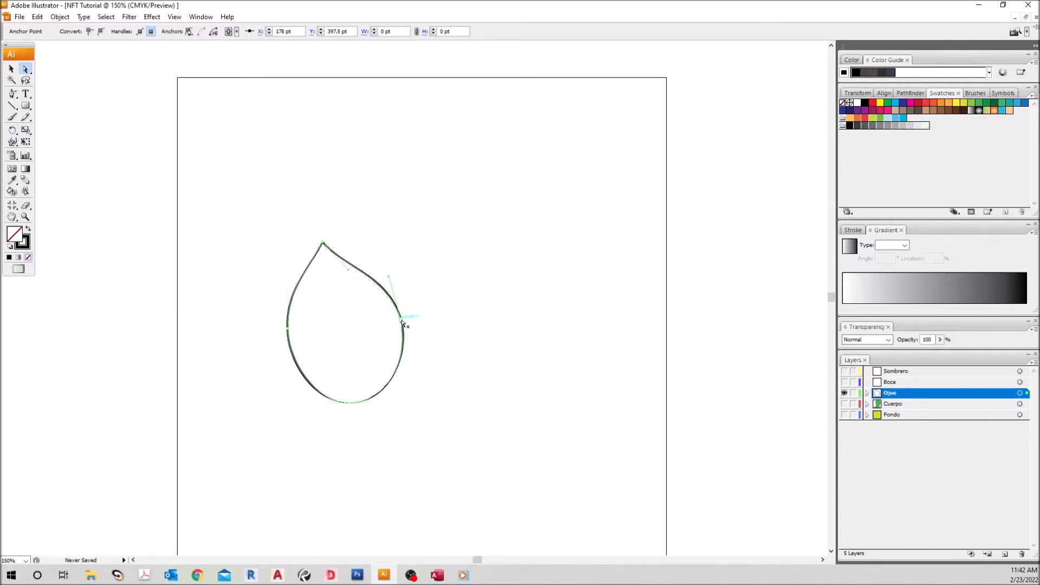
drag(348, 269, 380, 282)
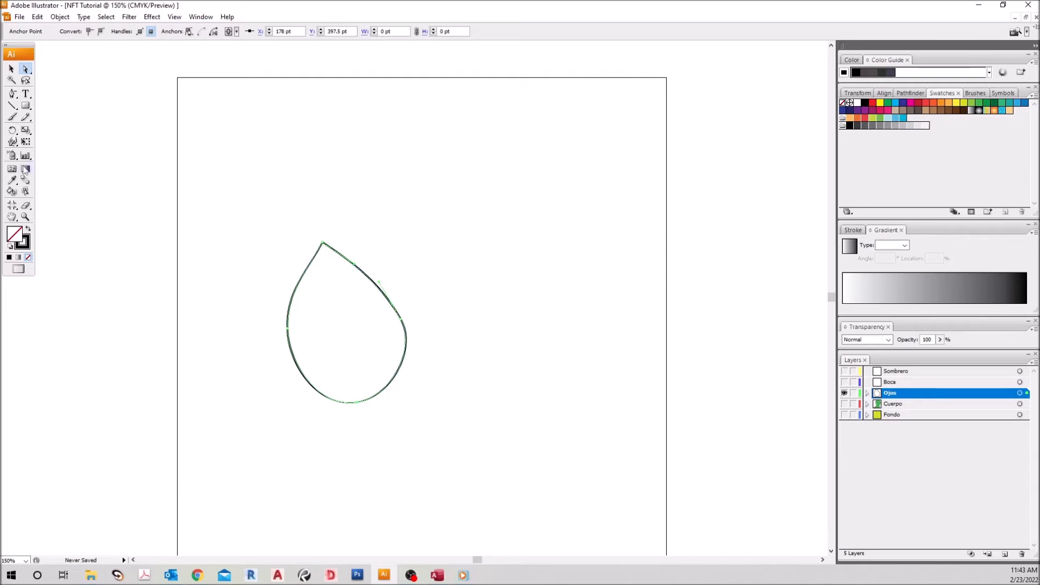
click(13, 130)
drag(345, 384, 266, 300)
drag(324, 322, 355, 328)
drag(338, 279, 329, 291)
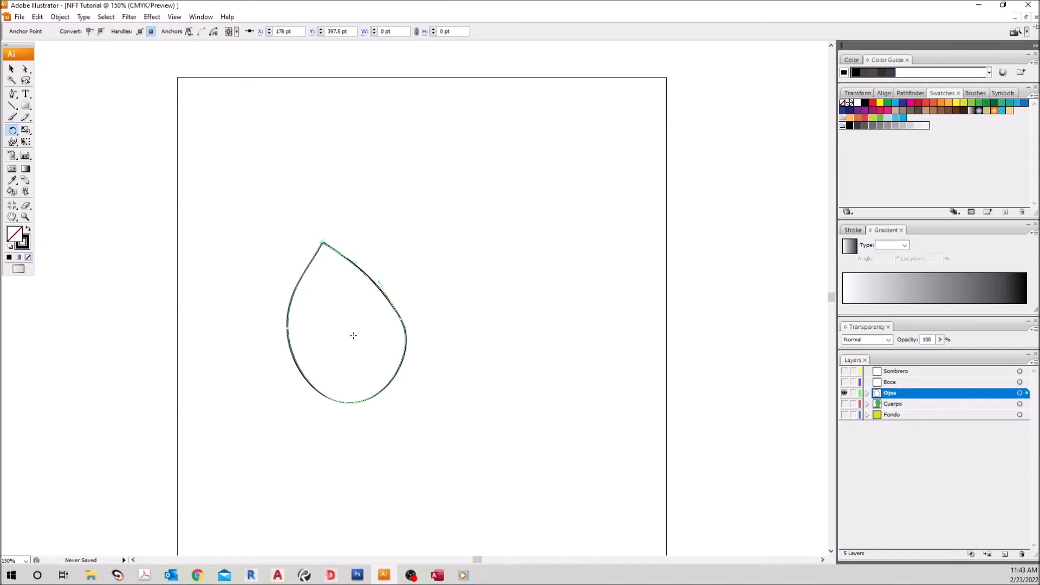
Rotate the whole teardrop so that its pointed tip faces down, and deselect it.
click(14, 70)
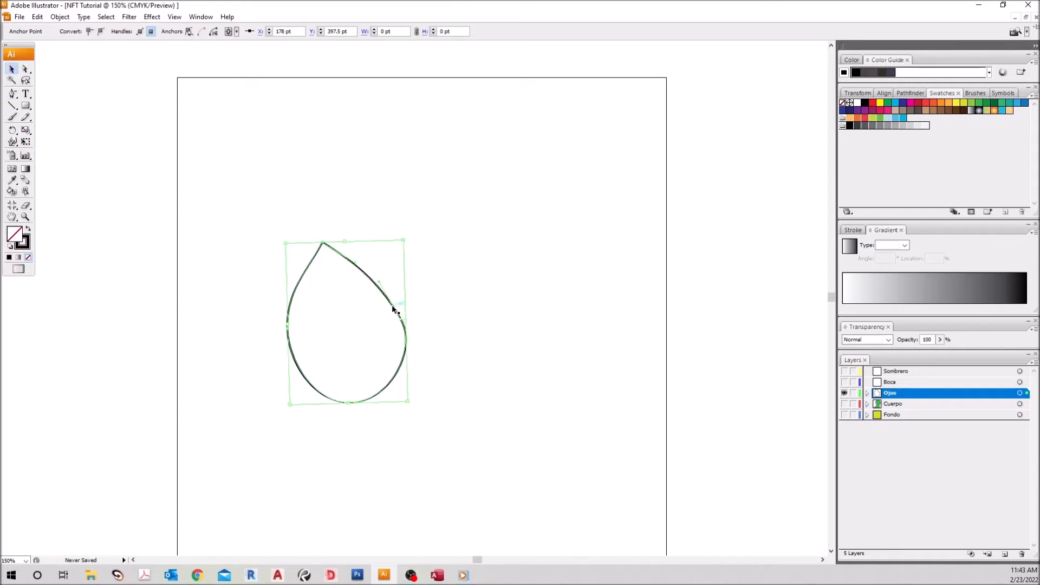
click(399, 309)
click(13, 132)
drag(324, 364, 379, 193)
click(12, 69)
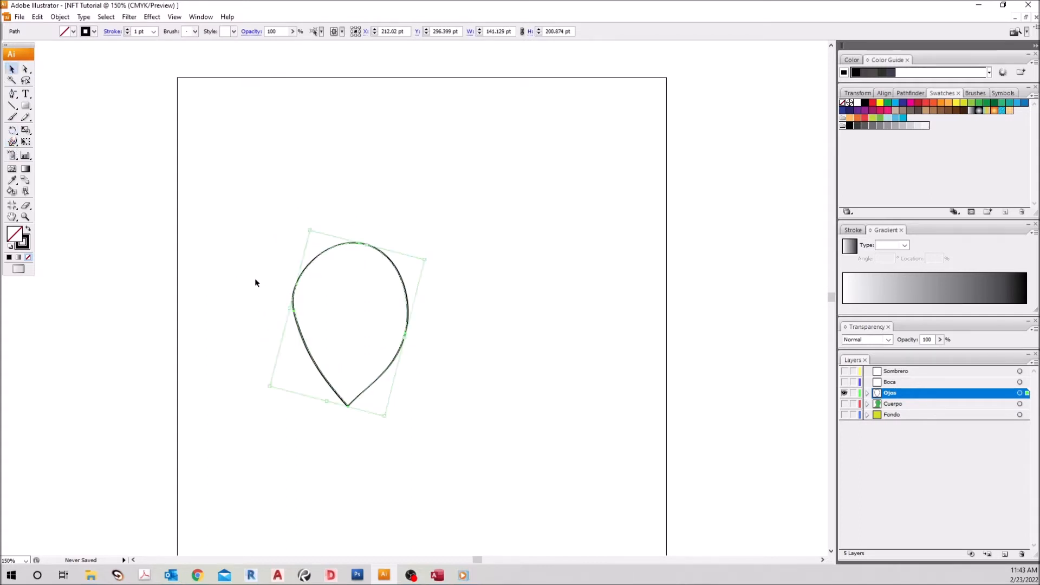
click(255, 278)
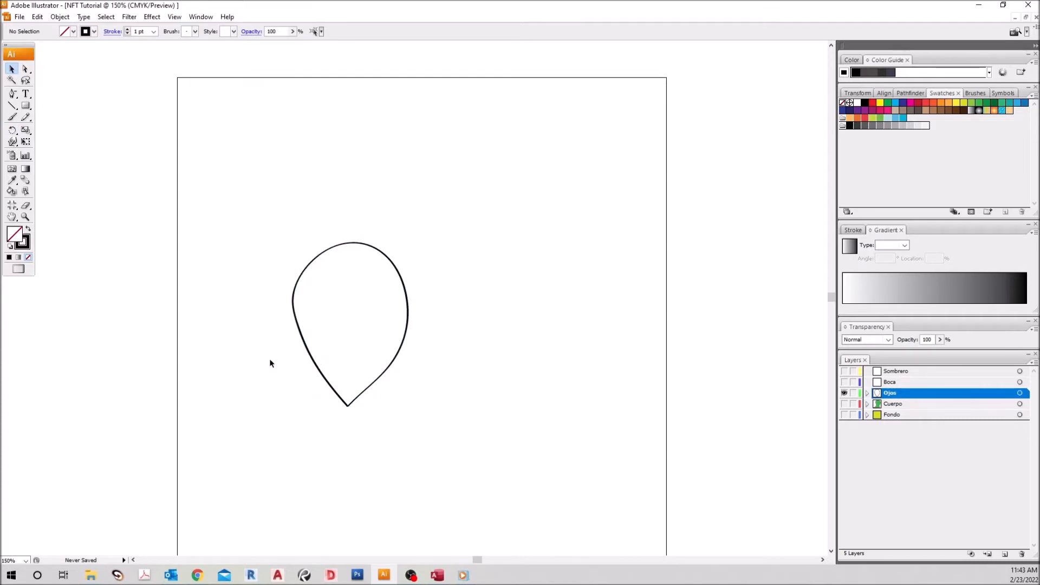
Paint a smaller closed teardrop with its tip down inside the first one, using the Paintbrush.
click(13, 116)
key(ctrl+plus)
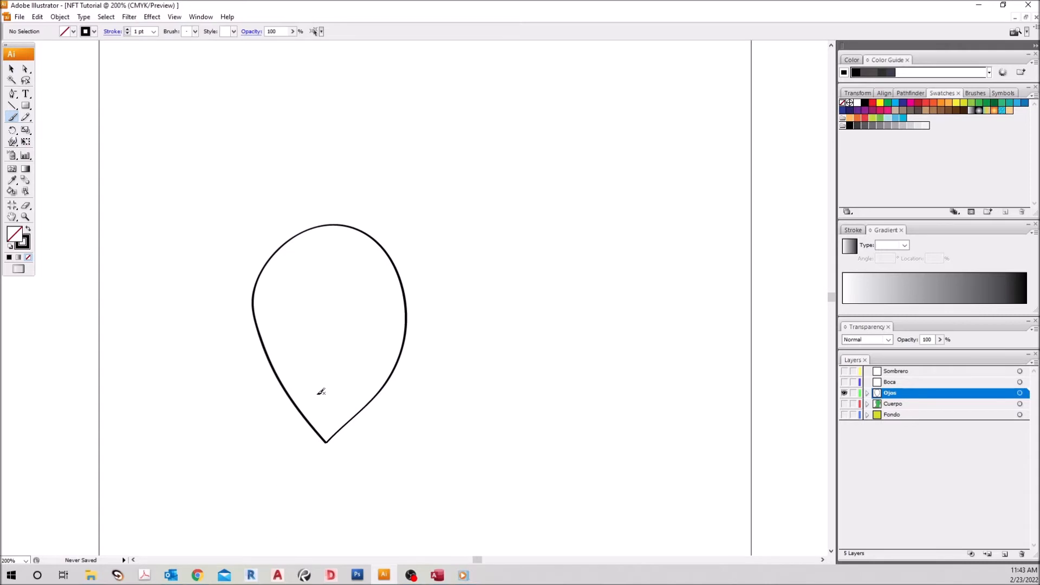
mouse_move(326, 387)
mouse_down()
mouse_move(291, 334)
mouse_move(294, 286)
mouse_move(334, 267)
mouse_move(378, 285)
mouse_move(382, 313)
mouse_move(324, 386)
mouse_up()
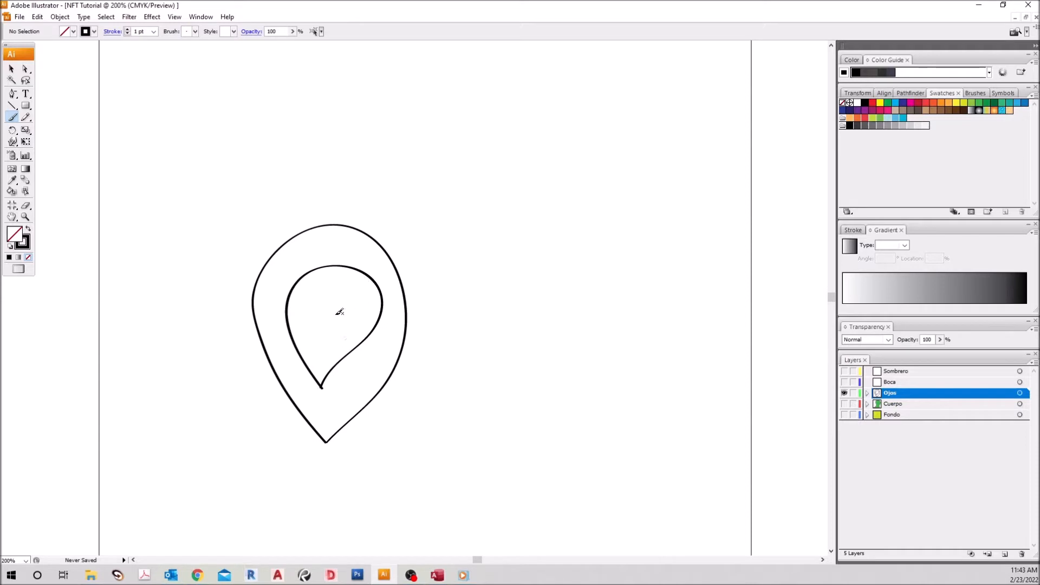
Bring the inner teardrop's ends together at its lower pointed tip with Direct Selection.
scroll(313, 295, down, 3)
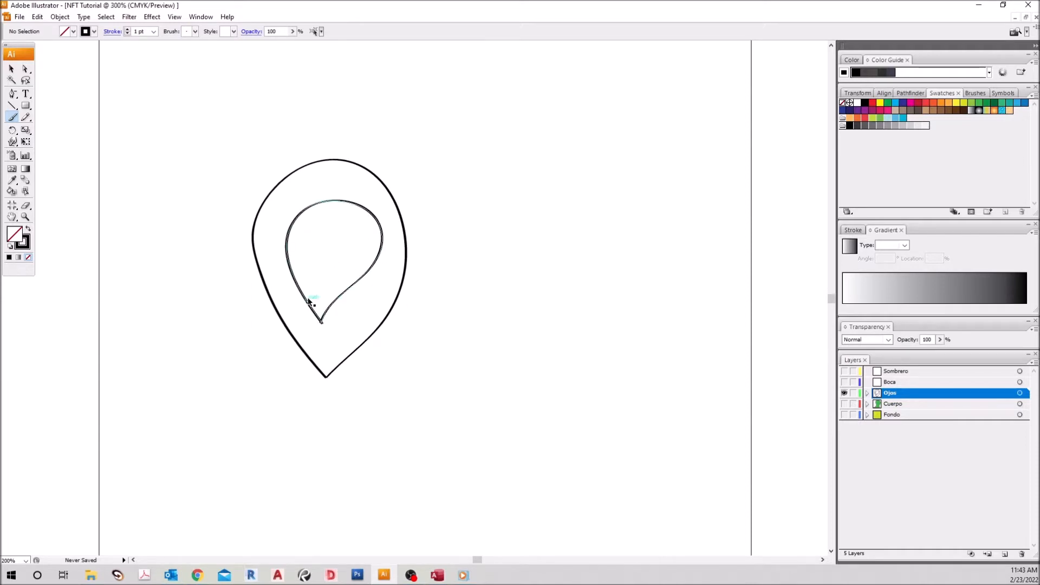
key(ctrl+equal)
key(ctrl+equal)
key(ctrl+equal)
click(25, 69)
click(135, 368)
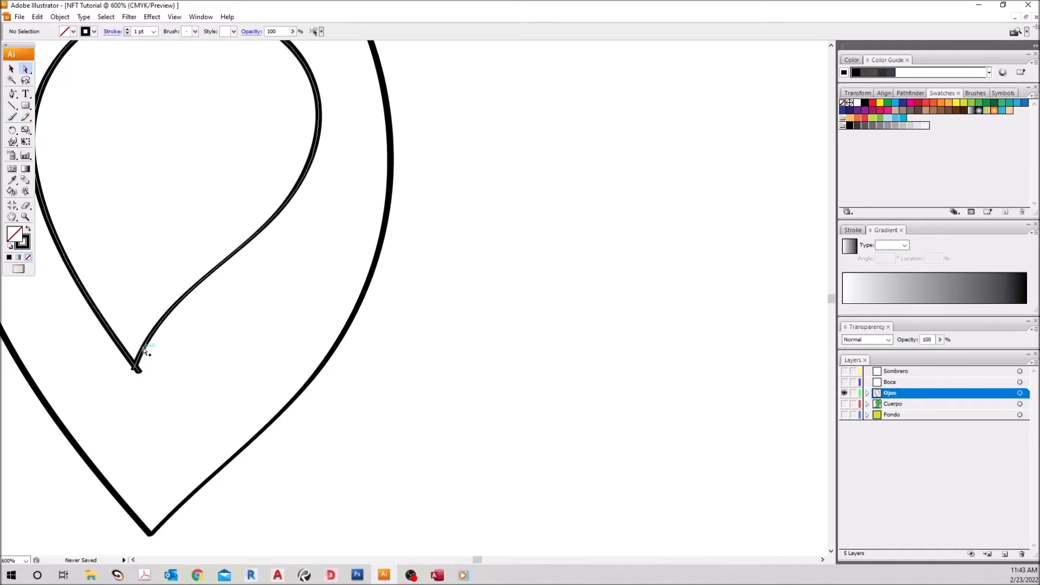
click(136, 368)
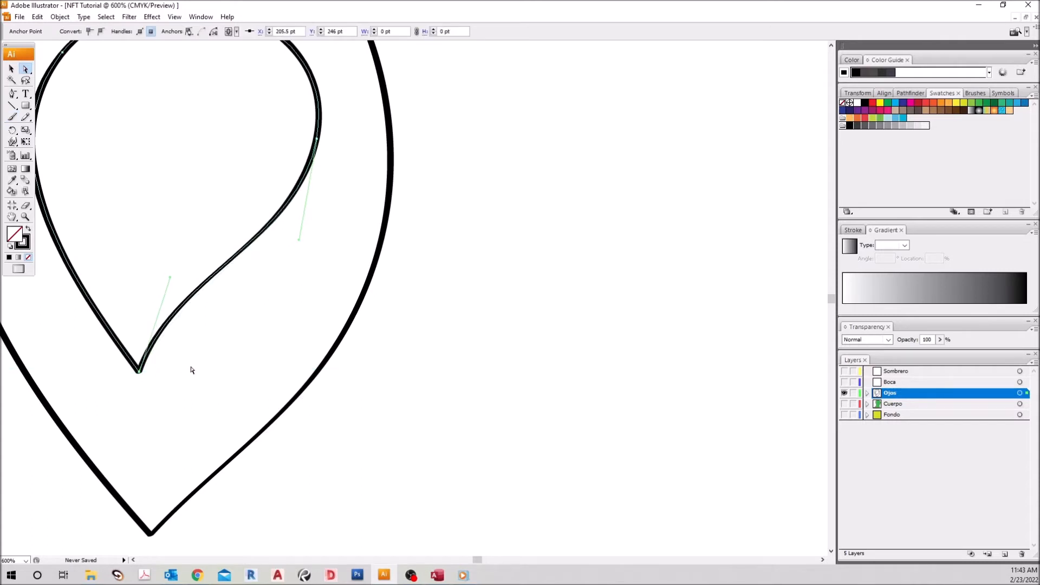
Smooth the inner teardrop's lower-right curve by adjusting the curve handle at its pointed tip, and deselect it.
scroll(217, 365, up, 3)
drag(316, 223, 309, 222)
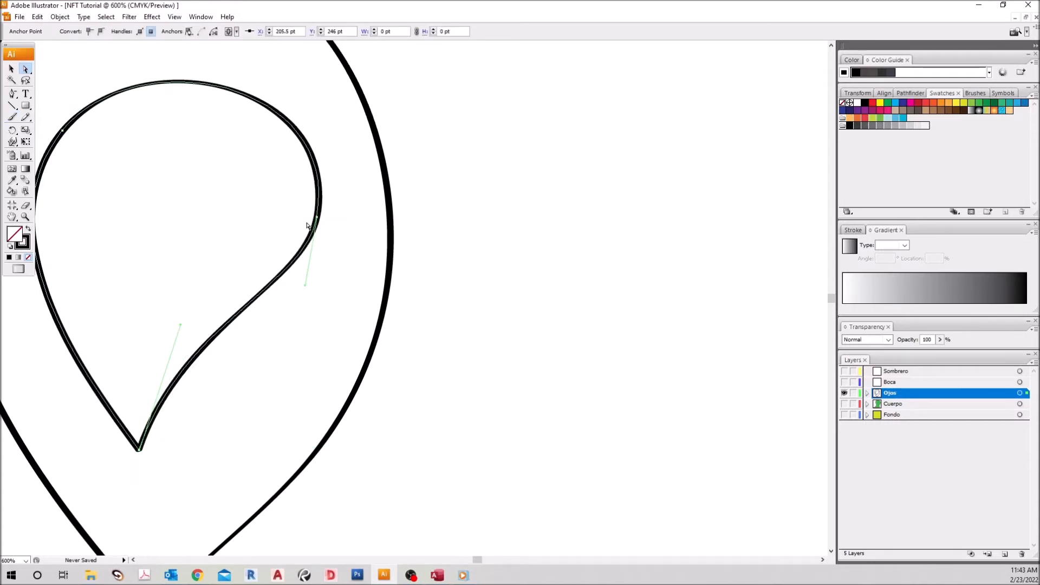
drag(182, 327, 205, 337)
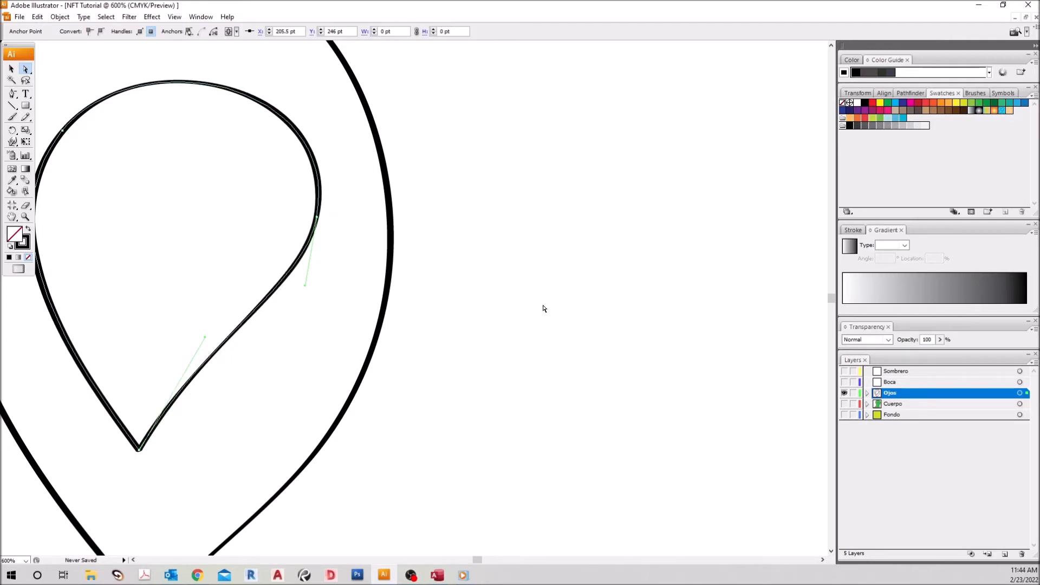
key(ctrl+minus)
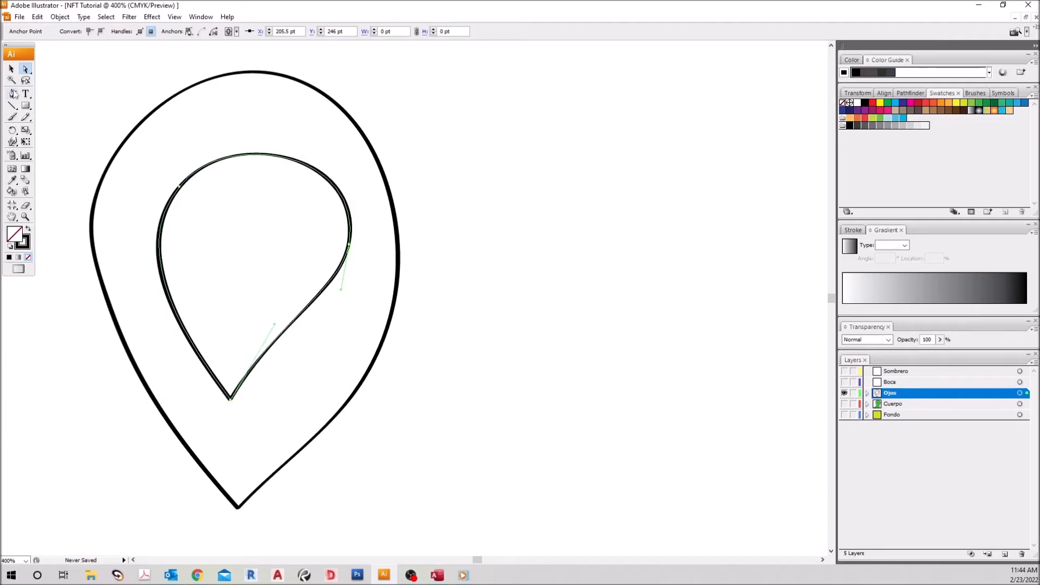
click(11, 69)
click(610, 267)
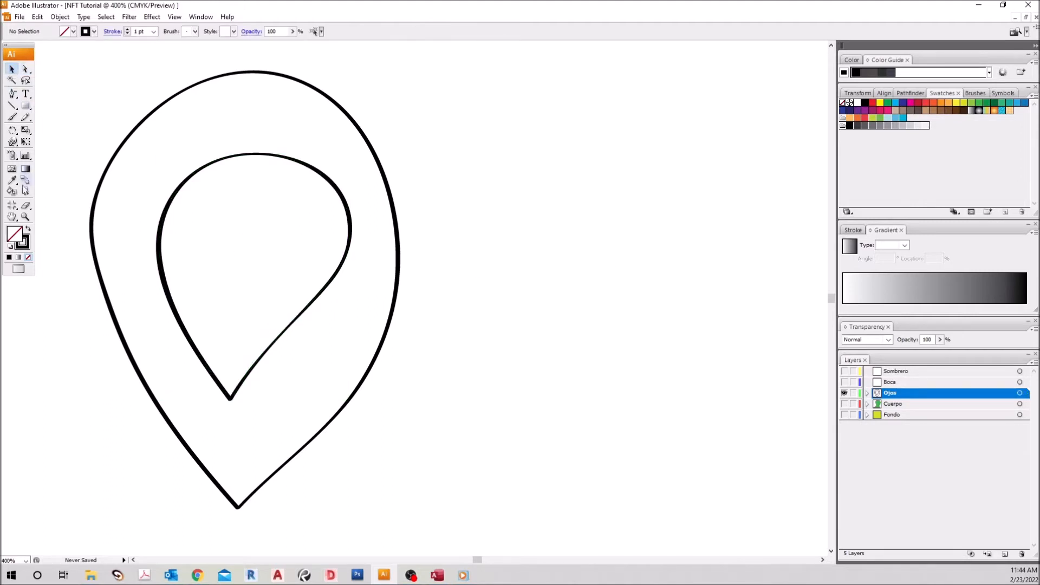
click(12, 117)
mouse_move(236, 210)
mouse_down()
mouse_move(201, 244)
mouse_move(212, 288)
mouse_move(273, 305)
mouse_move(295, 274)
mouse_move(284, 235)
mouse_move(242, 207)
mouse_up()
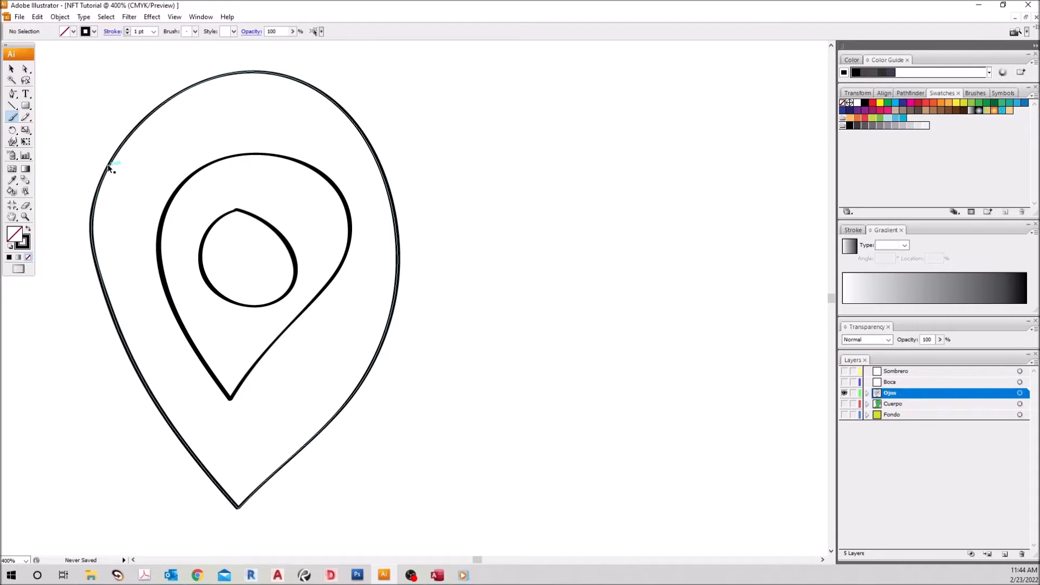
key(ctrl+plus)
drag(480, 561, 478, 561)
click(24, 69)
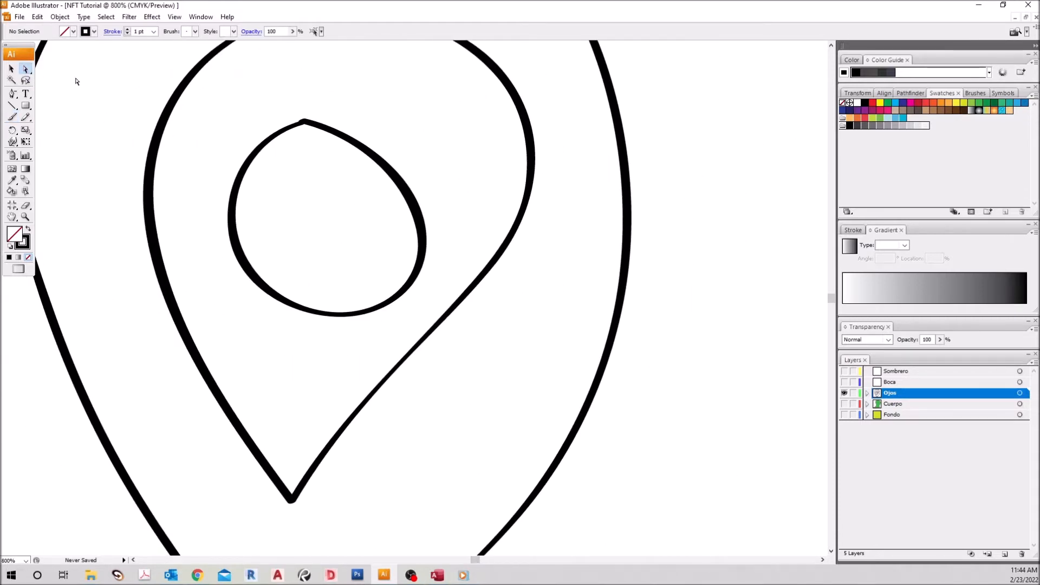
click(313, 125)
drag(303, 122, 302, 125)
drag(414, 204, 407, 198)
drag(264, 286, 274, 291)
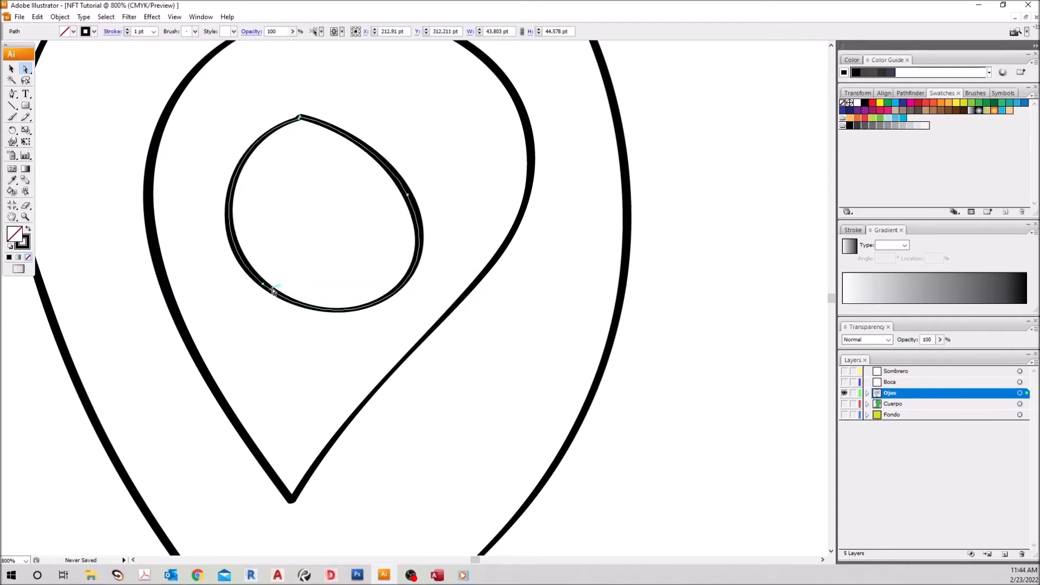
drag(378, 298, 369, 297)
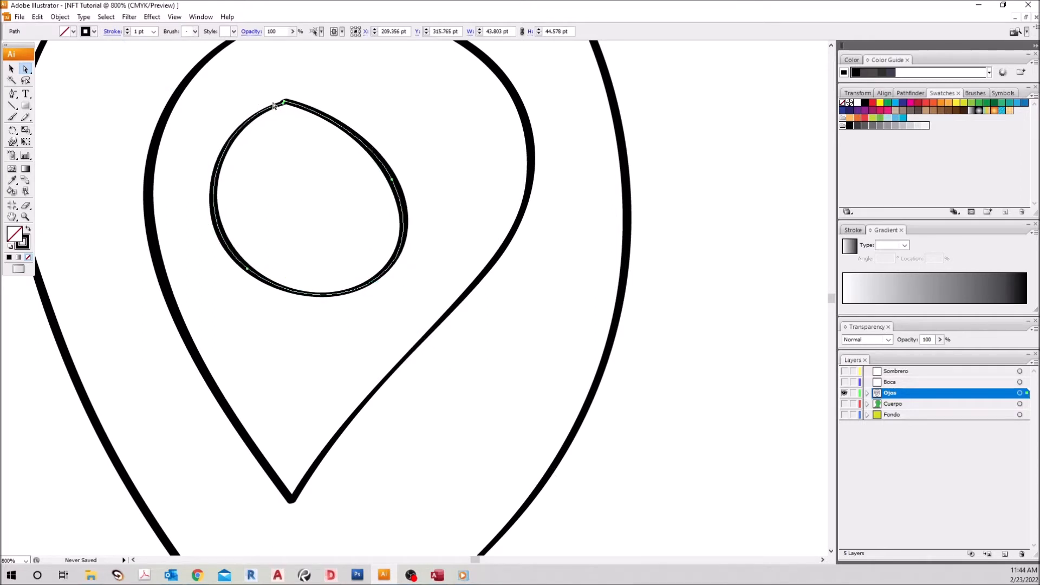
drag(285, 104, 301, 141)
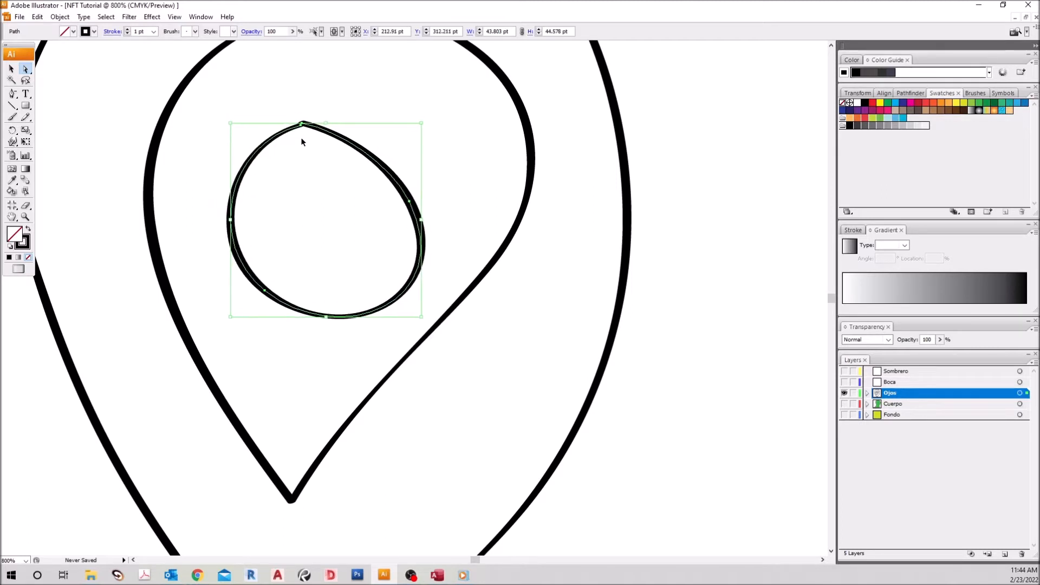
key(Delete)
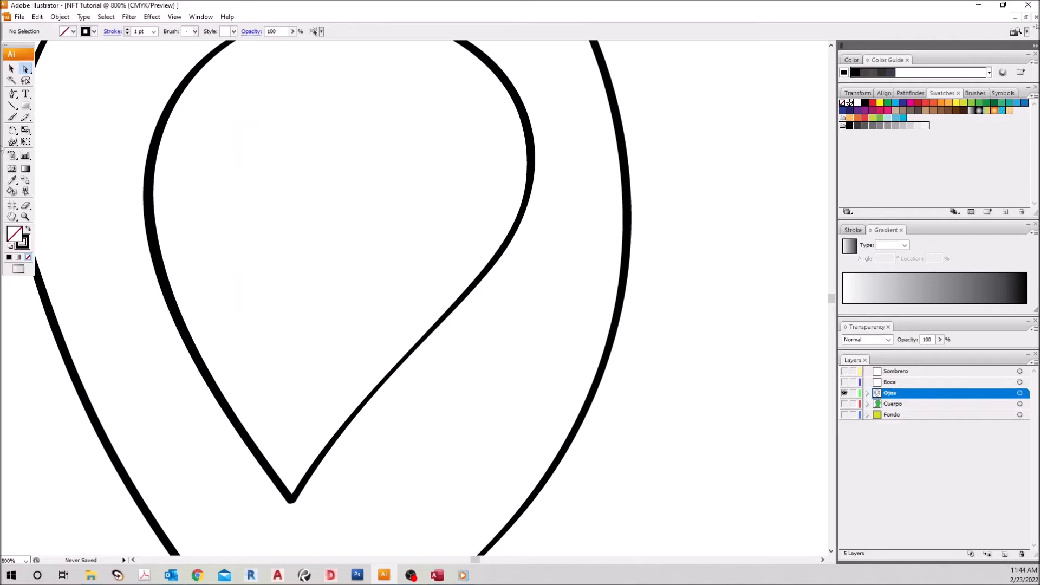
Paint a small closed circle in the upper part of the inner teardrop with the Paintbrush as the pupil.
click(12, 117)
key(comma)
mouse_move(337, 126)
mouse_down()
mouse_move(285, 144)
mouse_move(252, 192)
mouse_move(249, 219)
mouse_move(275, 253)
mouse_move(325, 267)
mouse_move(382, 243)
mouse_move(398, 207)
mouse_move(386, 164)
mouse_move(338, 124)
mouse_up()
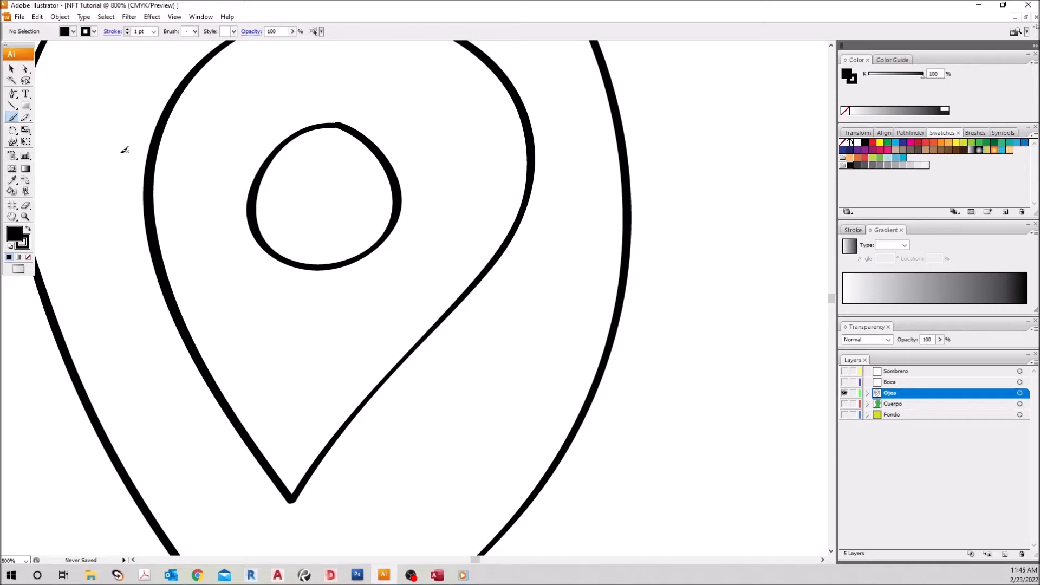
Bring the small circle's ends together at its top with Direct Selection, and deselect it.
click(25, 68)
click(343, 128)
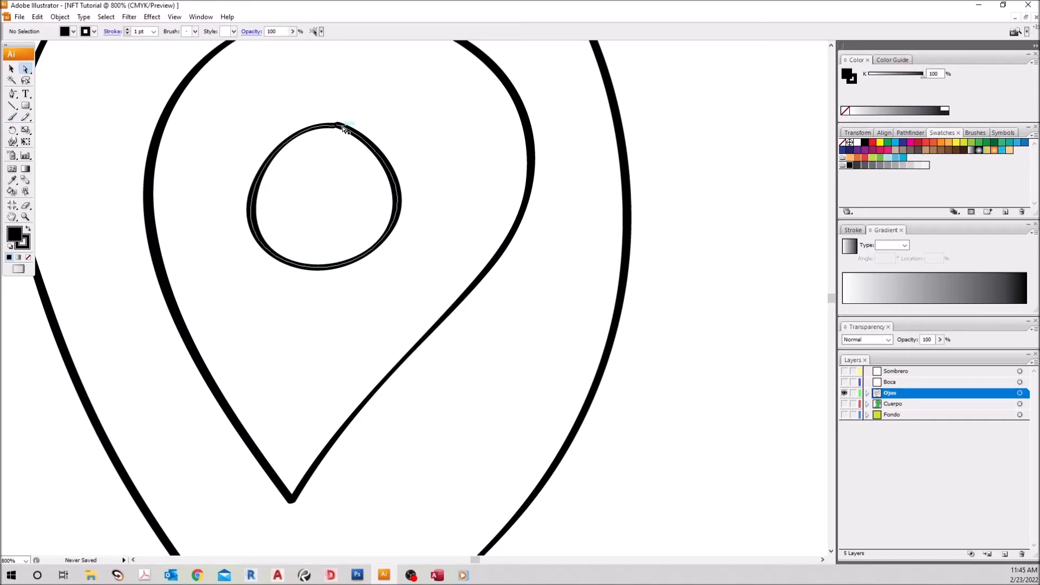
click(341, 128)
drag(338, 127, 337, 128)
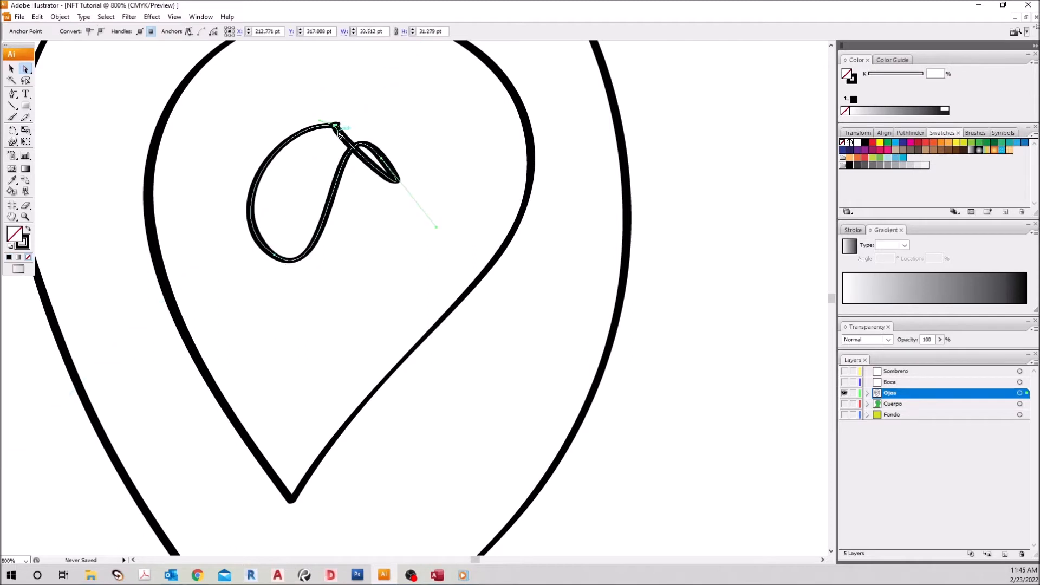
key(ctrl+z)
click(336, 125)
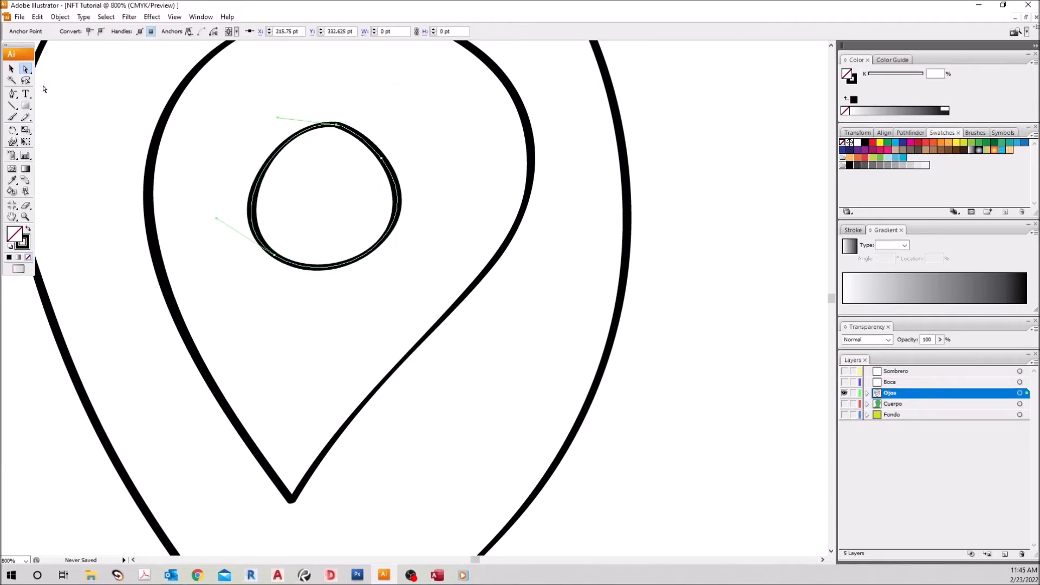
click(12, 69)
click(438, 385)
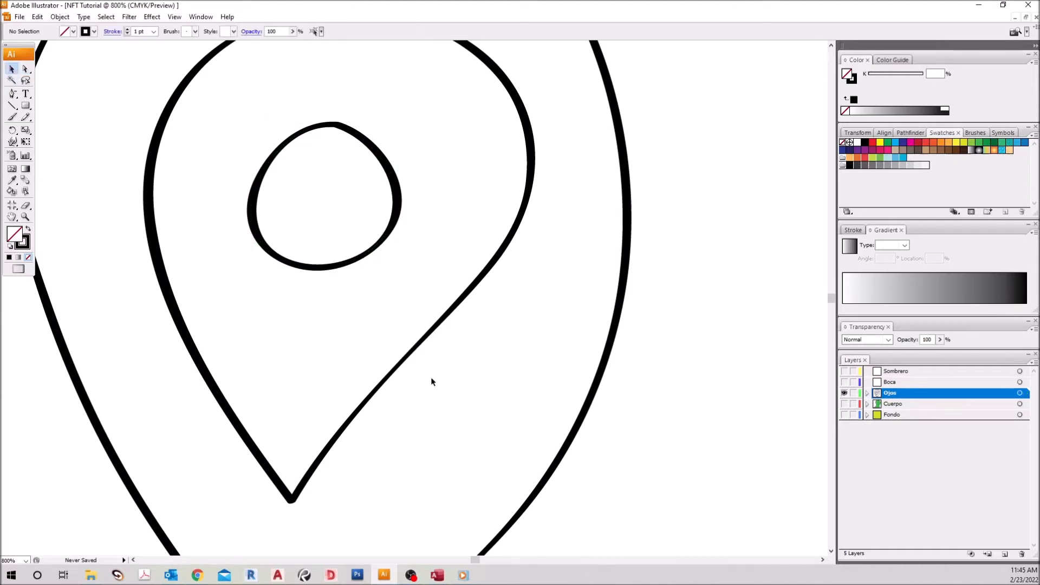
key(ctrl+minus)
key(ctrl+minus)
key(ctrl+minus)
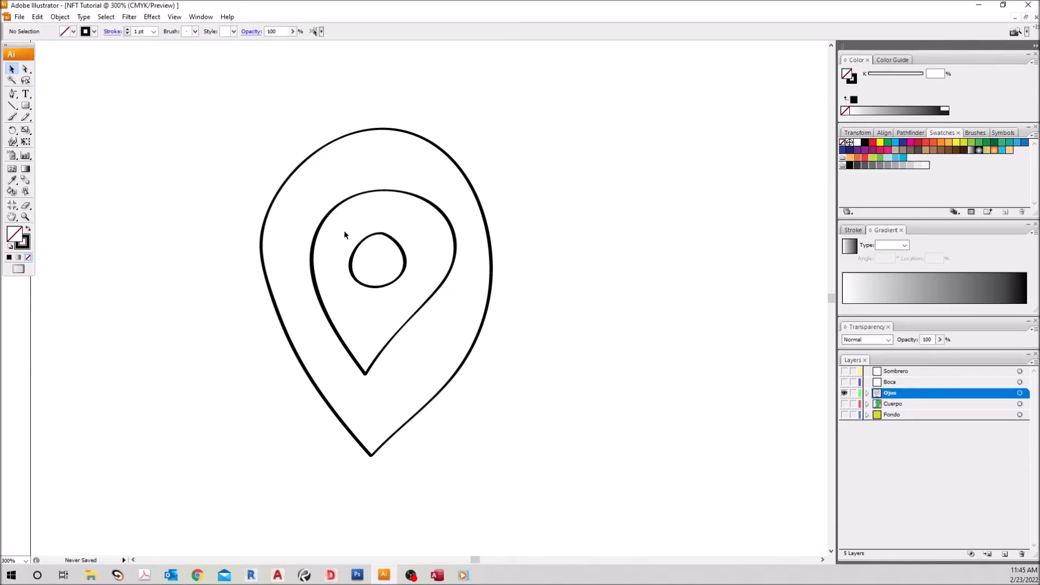
click(14, 192)
click(26, 70)
drag(185, 107, 551, 483)
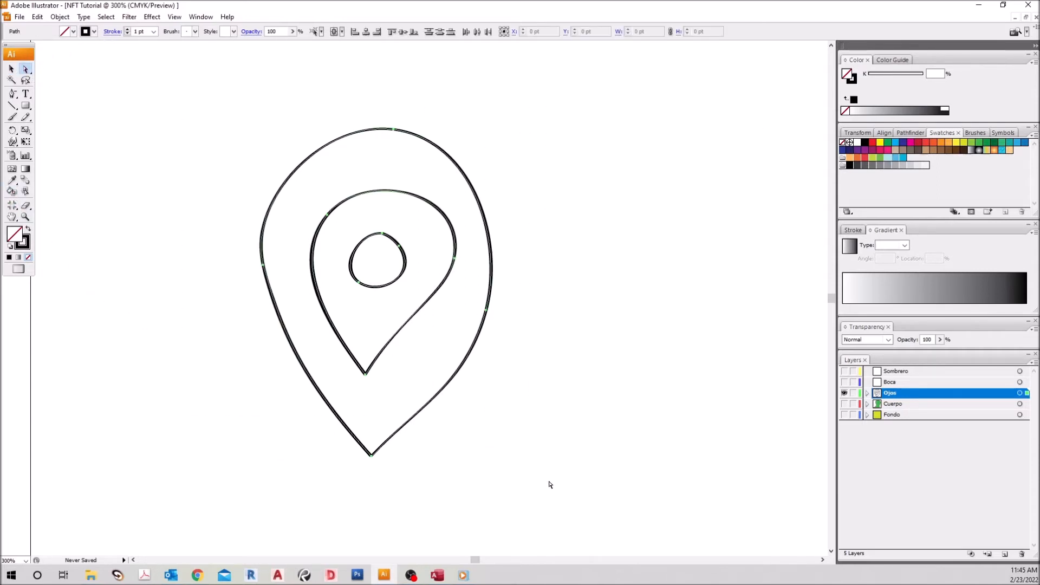
click(873, 143)
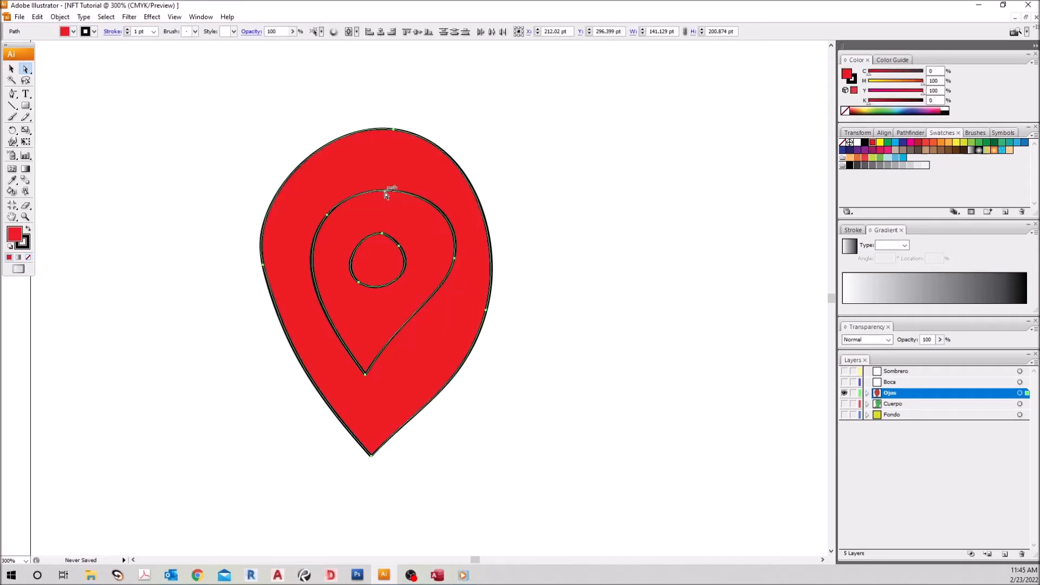
key(slash)
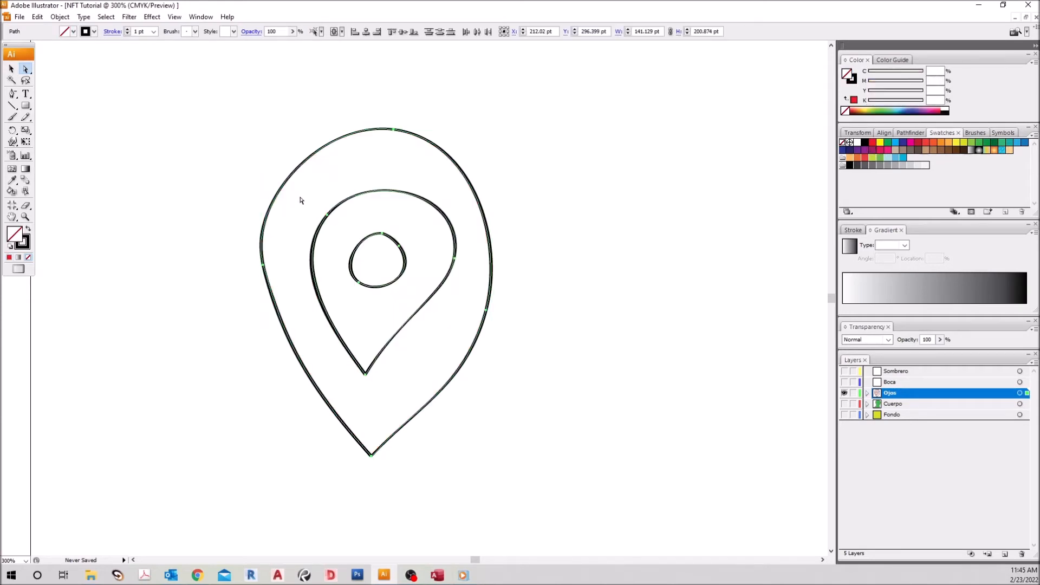
Convert the two teardrops and the circle into a Live Paint group, filling the outer teardrop's band with cyan blue.
click(252, 140)
drag(235, 132, 540, 498)
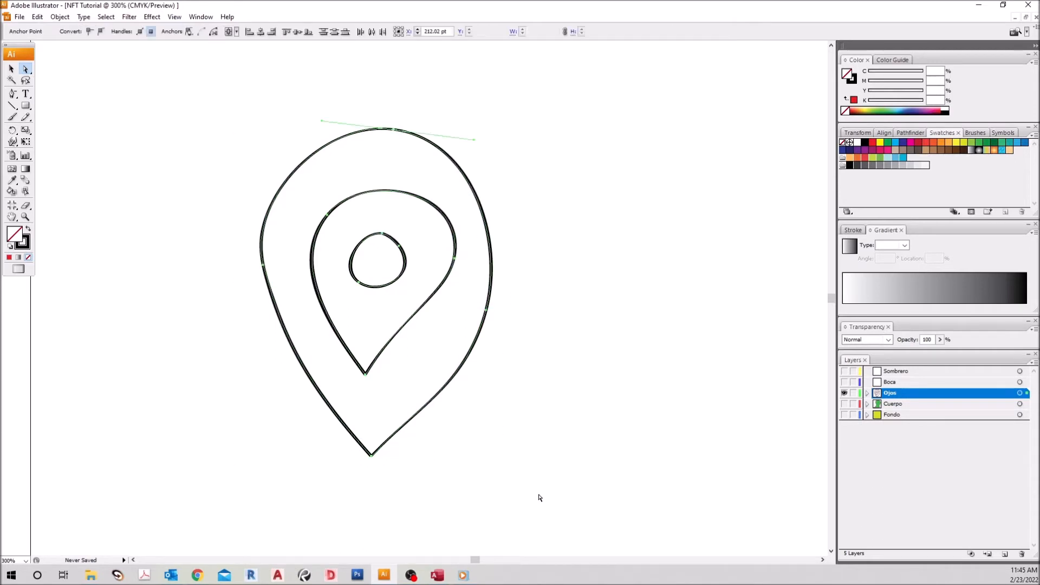
click(11, 191)
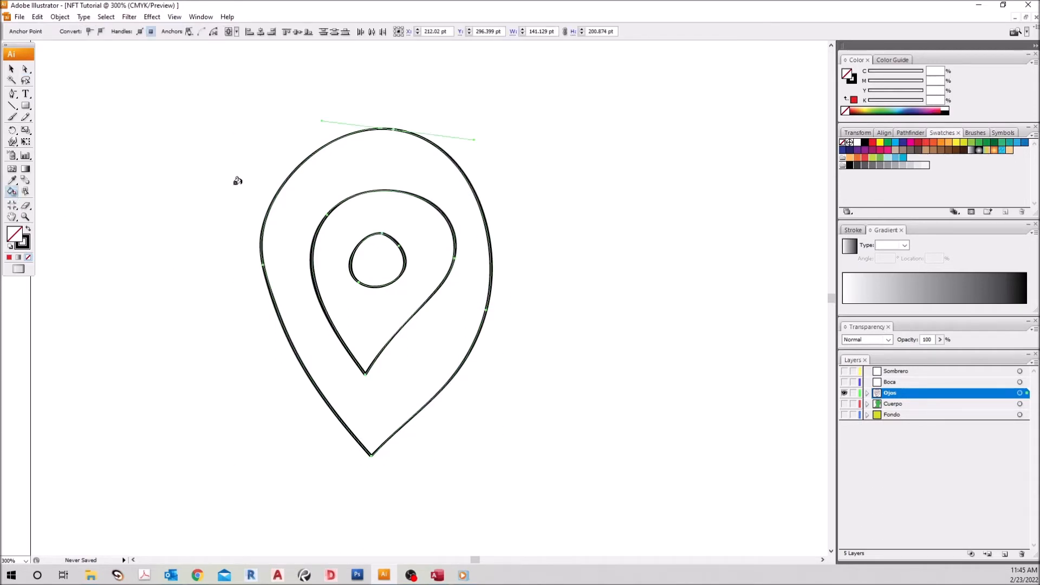
click(897, 143)
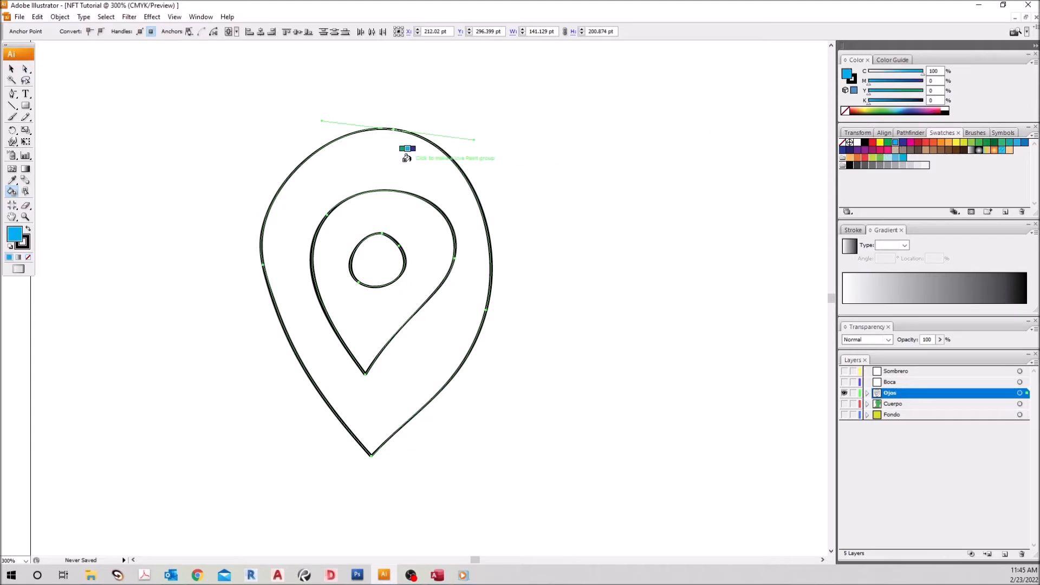
click(564, 320)
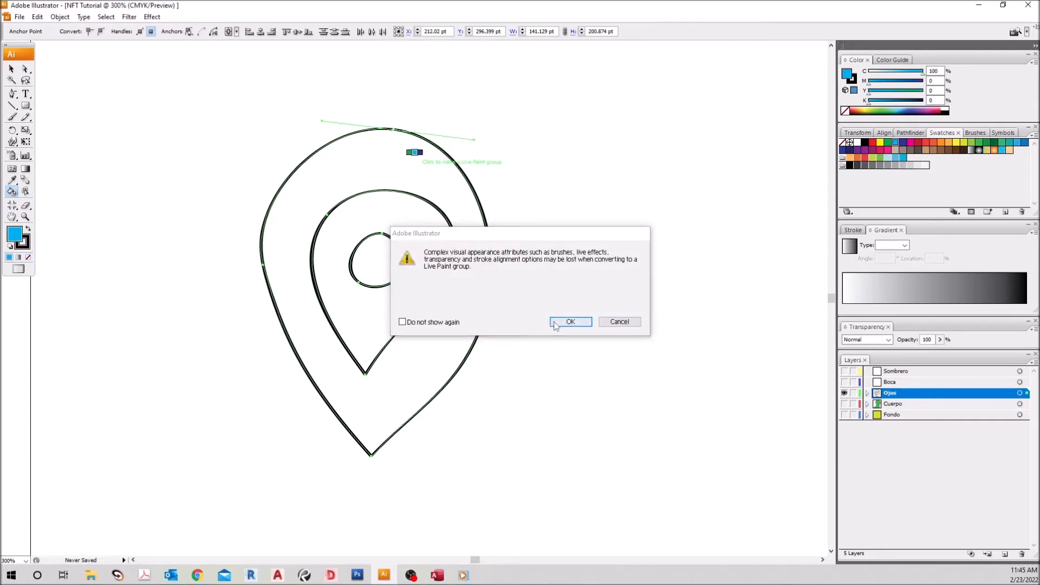
Live-paint the inner teardrop dark red and the small circle with the black-and-white radial gradient, and deselect the eye.
click(919, 143)
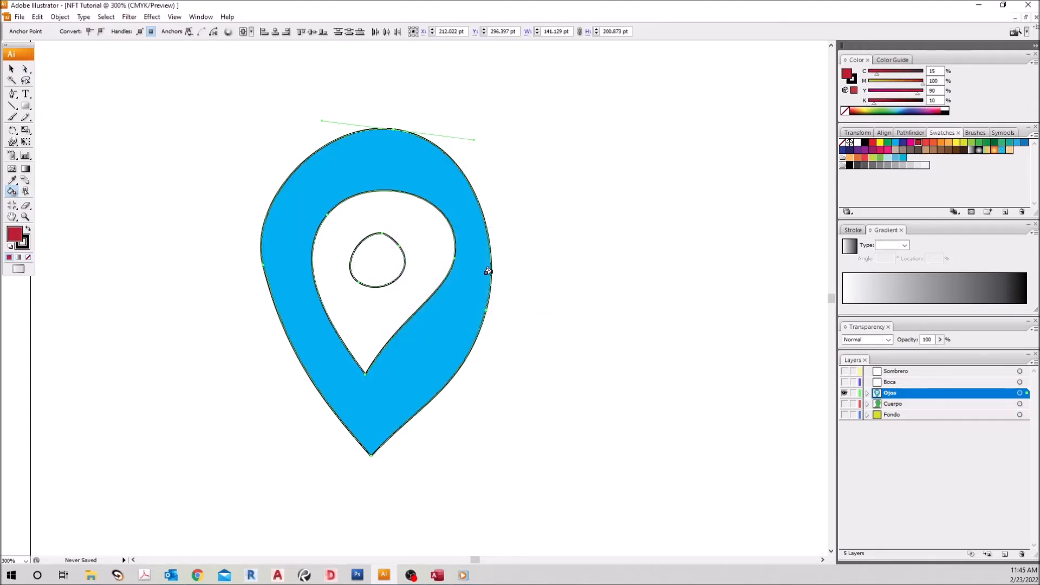
click(425, 233)
click(978, 152)
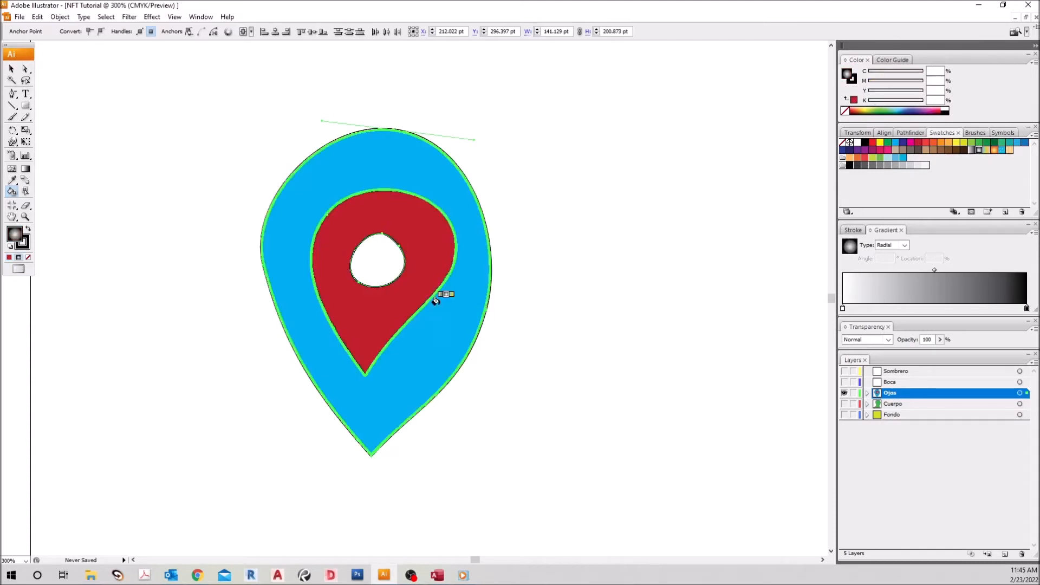
click(378, 260)
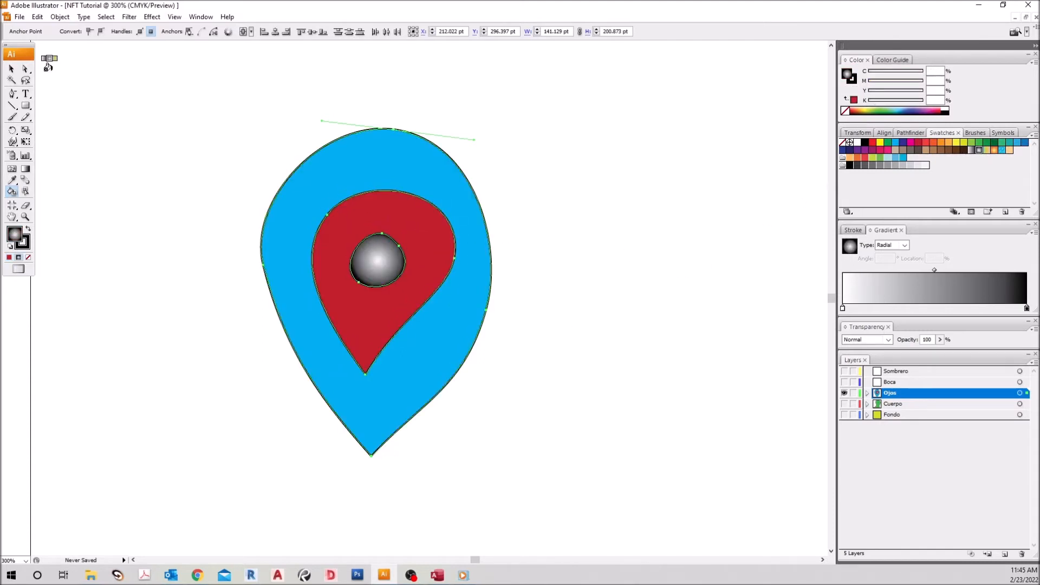
click(11, 69)
click(270, 299)
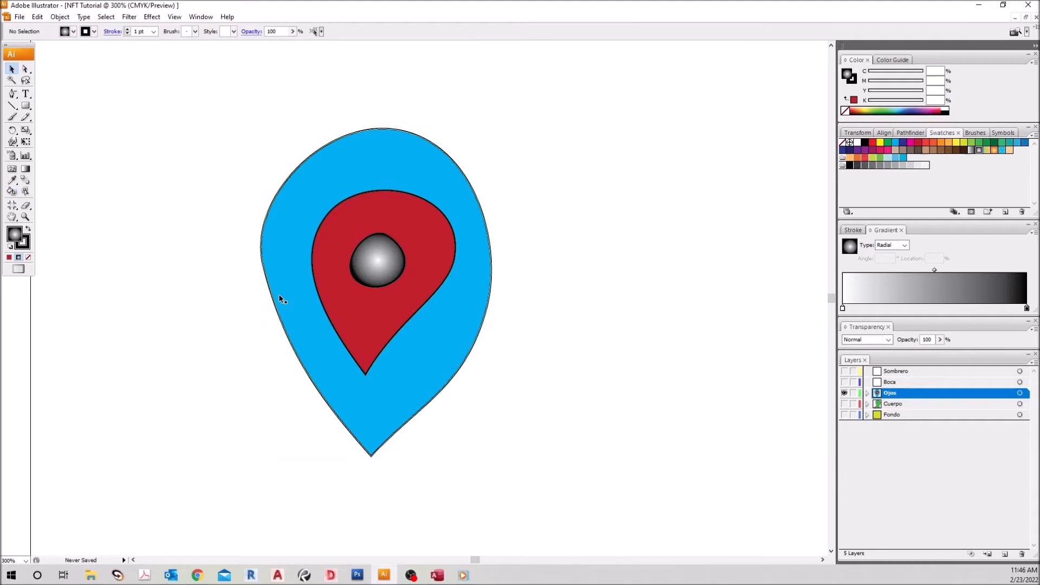
Duplicate the whole eye and place the copy beside it to the right, leaving a small gap between them.
key(ctrl+1)
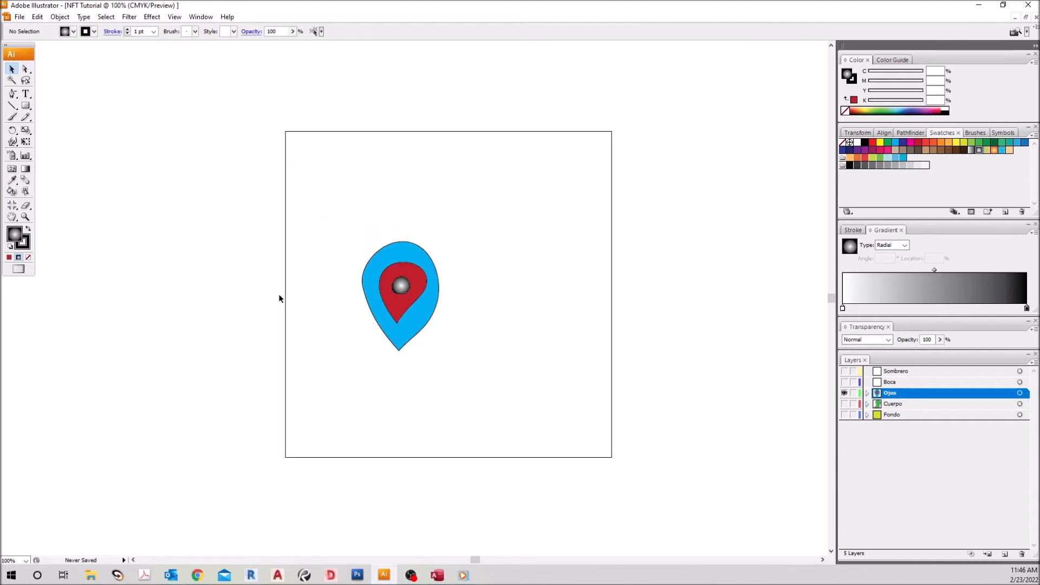
key(ctrl+plus)
mouse_move(238, 142)
mouse_down()
mouse_move(476, 411)
mouse_move(545, 469)
mouse_up()
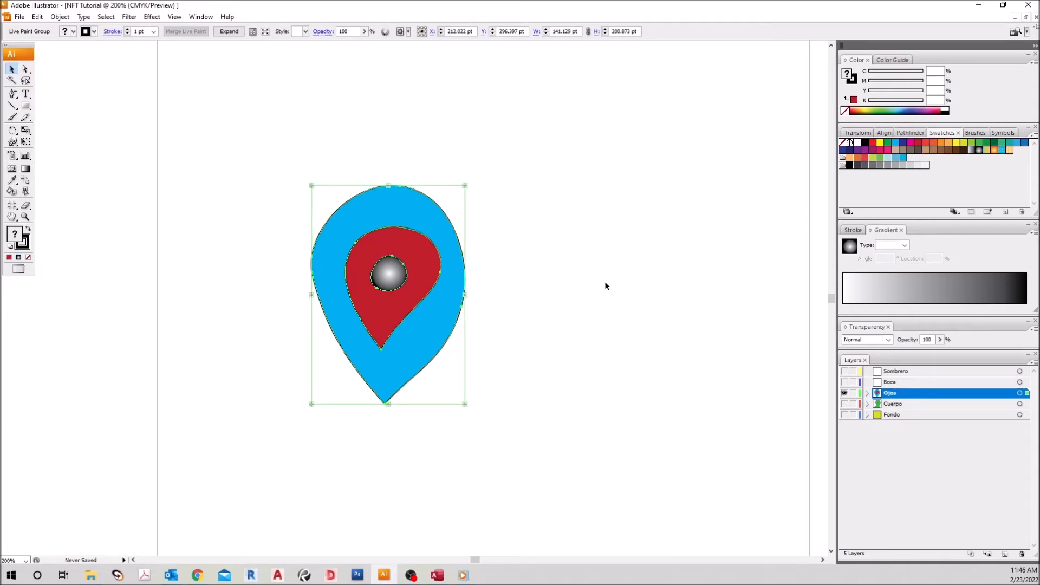
key(ctrl+v)
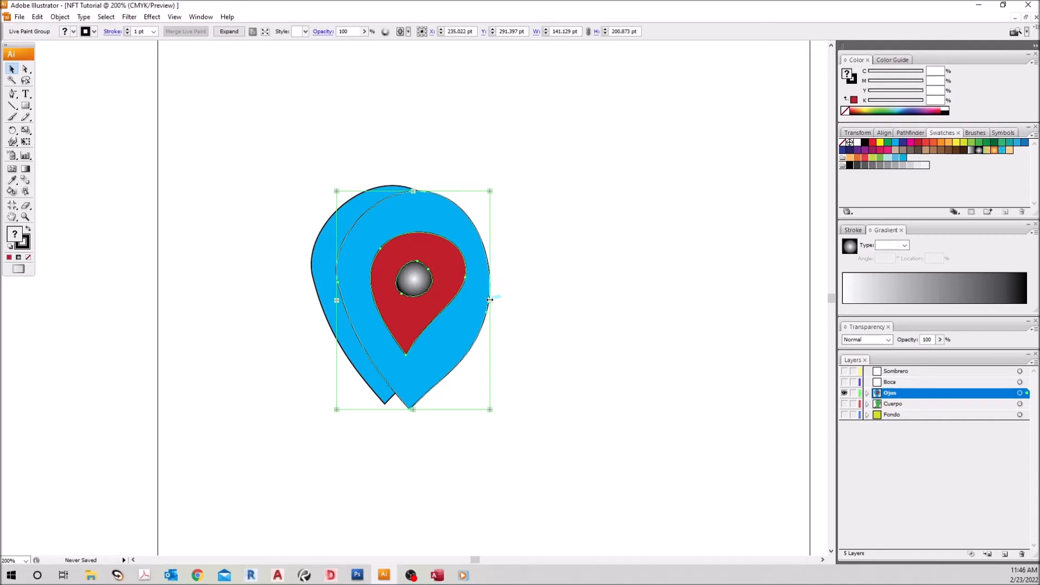
drag(428, 196, 590, 196)
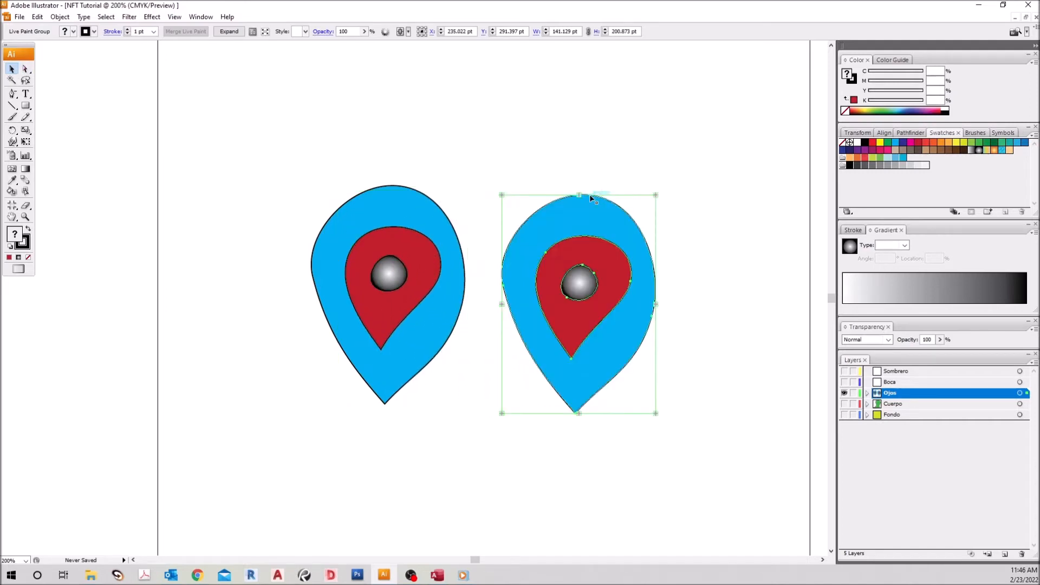
click(449, 138)
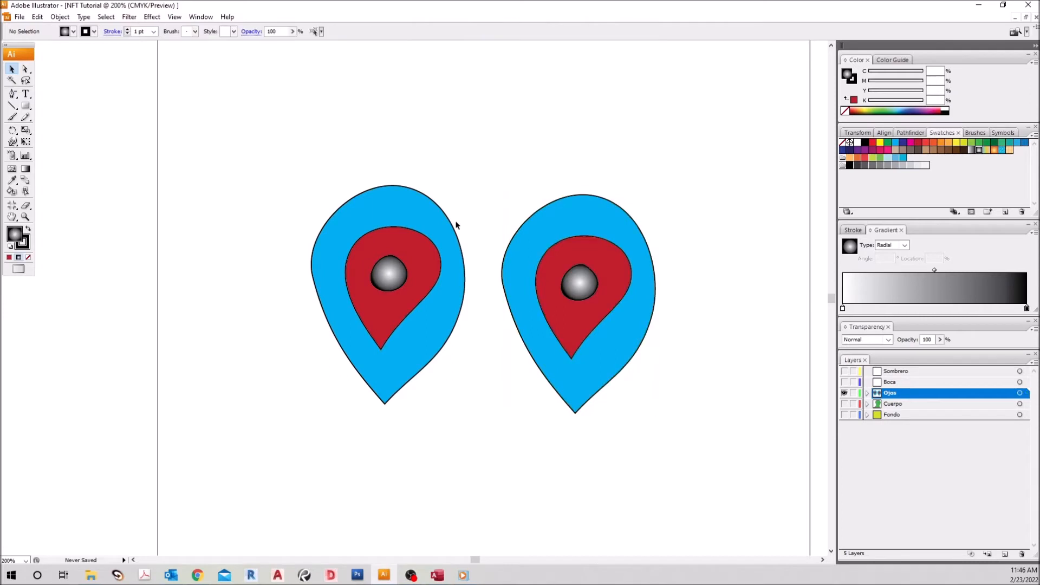
Scale both eyes down together to about 264 × 164 pt and show the Cuerpo layer.
key(ctrl+1)
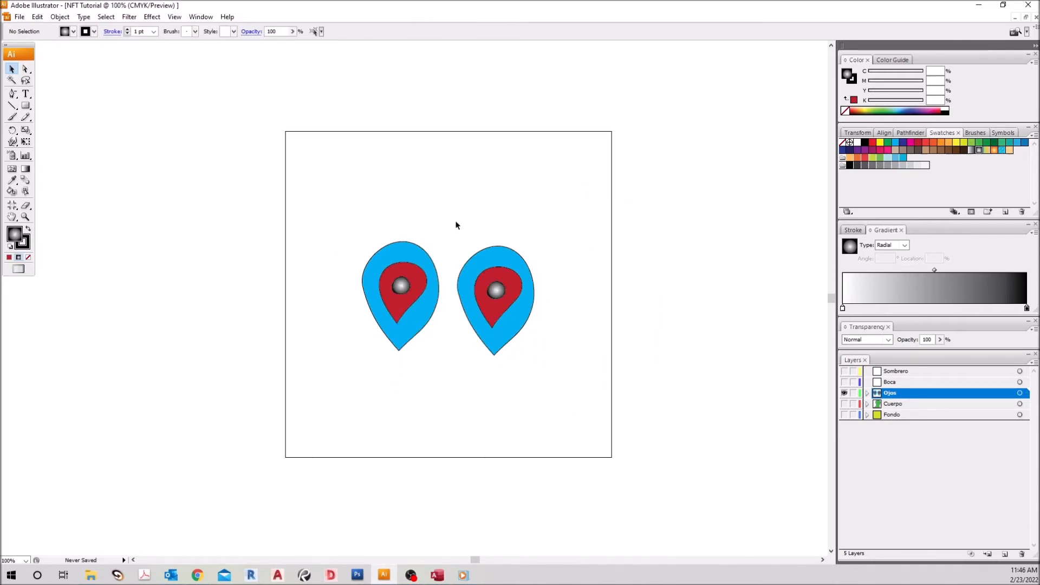
drag(313, 212, 563, 389)
drag(534, 355, 506, 330)
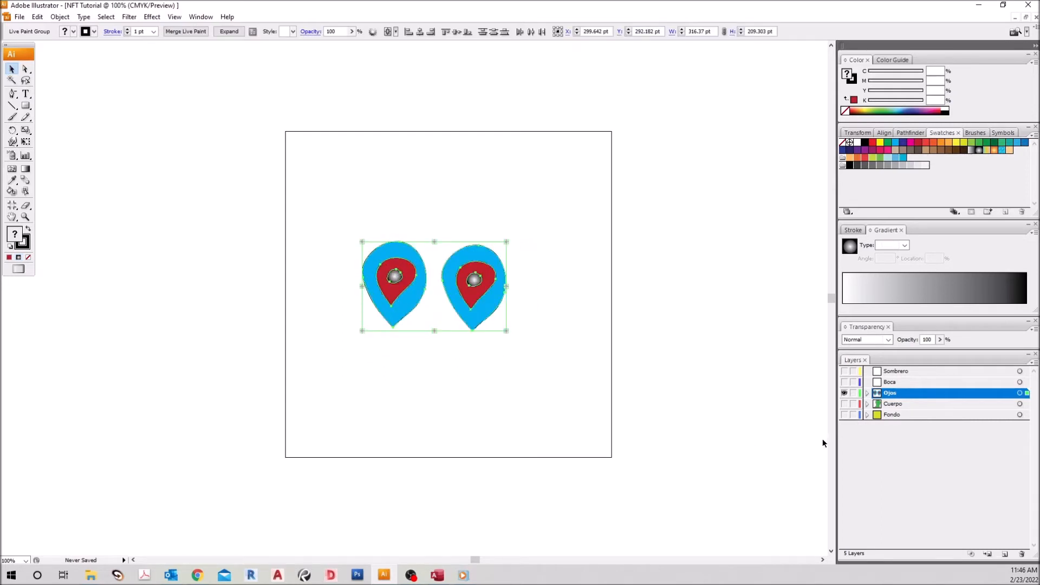
click(846, 405)
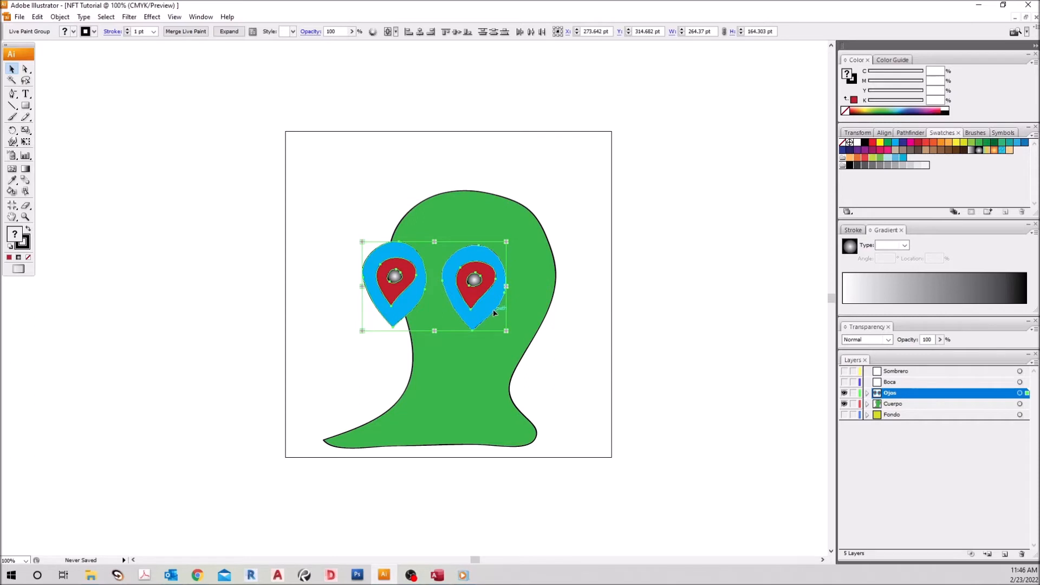
Hide the Cuerpo layer, move both eyes to about X 348, Y 331 pt, and show the layer again.
drag(507, 300, 529, 296)
key(ctrl+z)
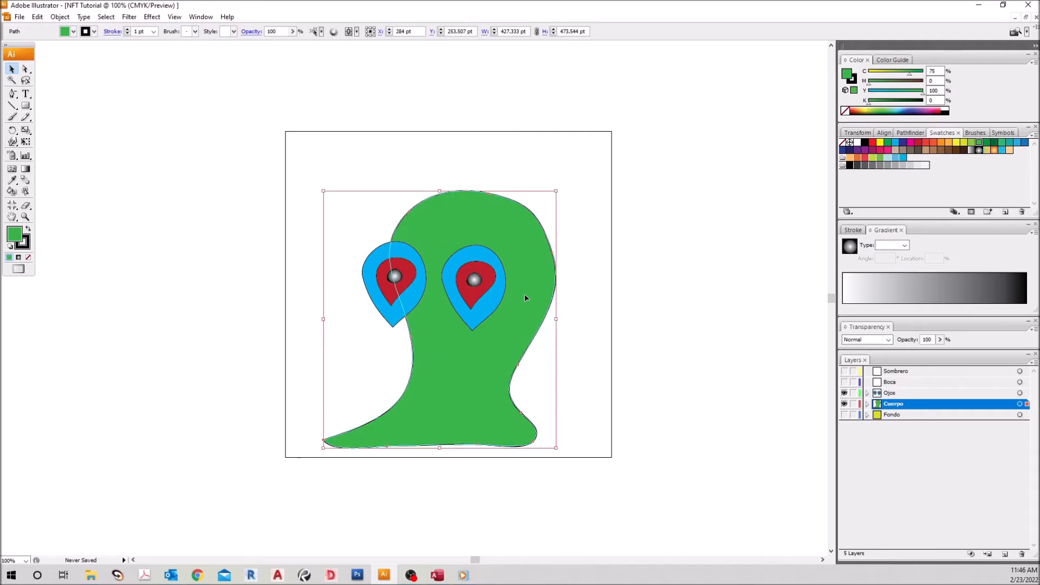
click(845, 404)
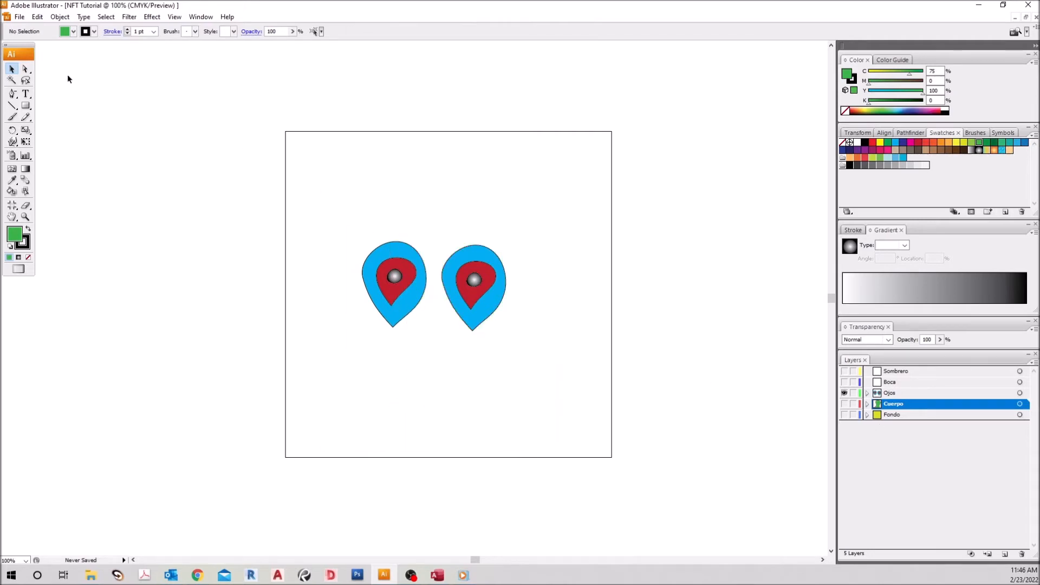
drag(385, 242, 531, 344)
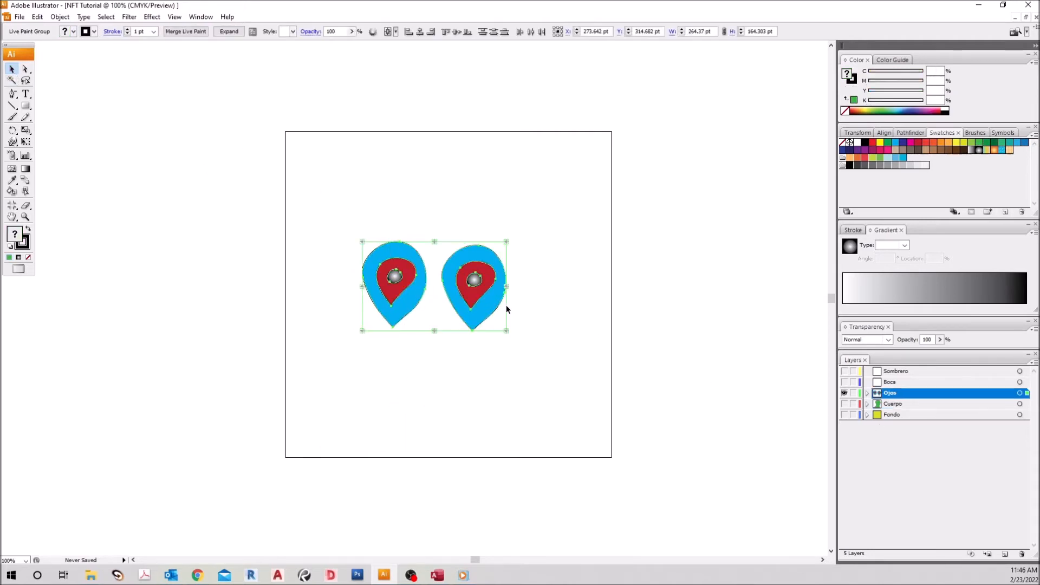
drag(505, 296, 546, 287)
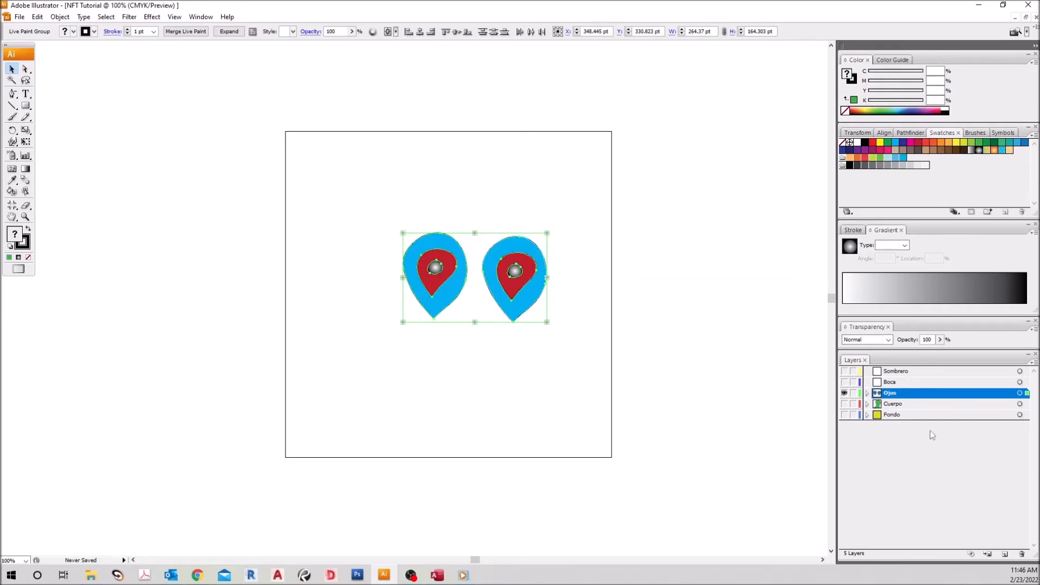
click(844, 405)
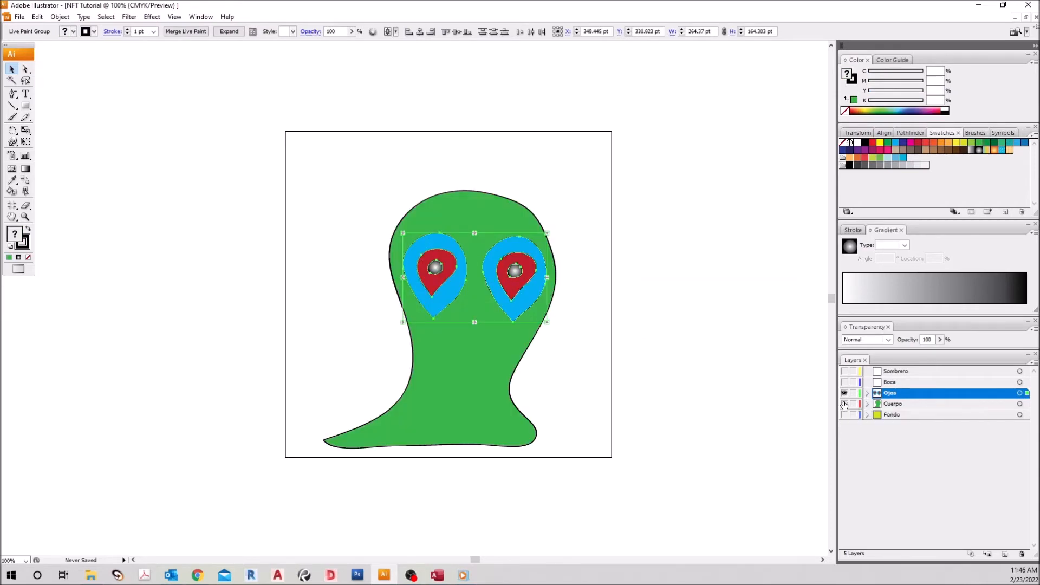
With the body hidden, scale both eyes down to about 241 × 148 pt, and show the Cuerpo layer again.
click(844, 404)
click(844, 393)
click(844, 393)
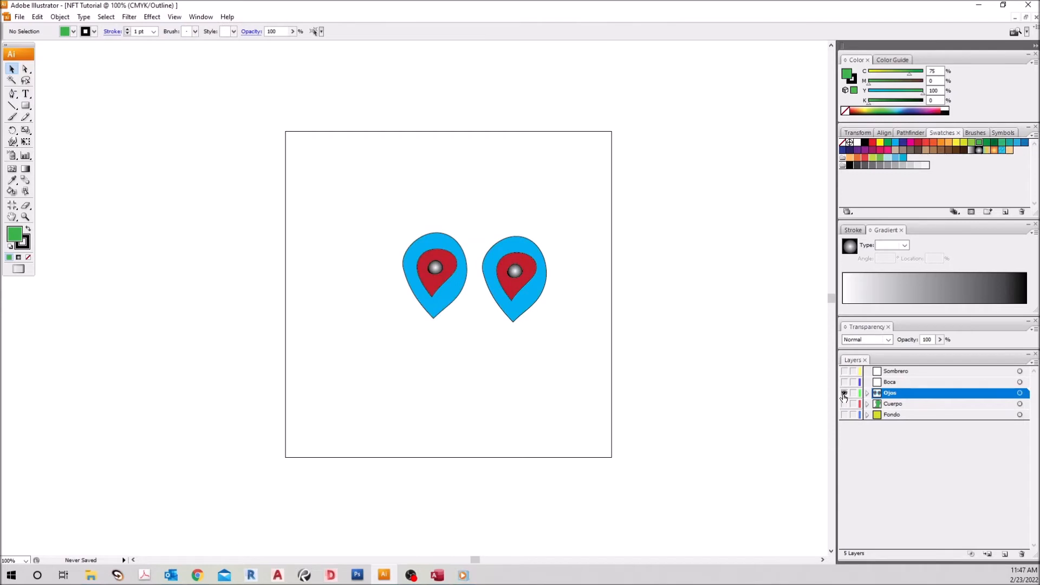
click(844, 404)
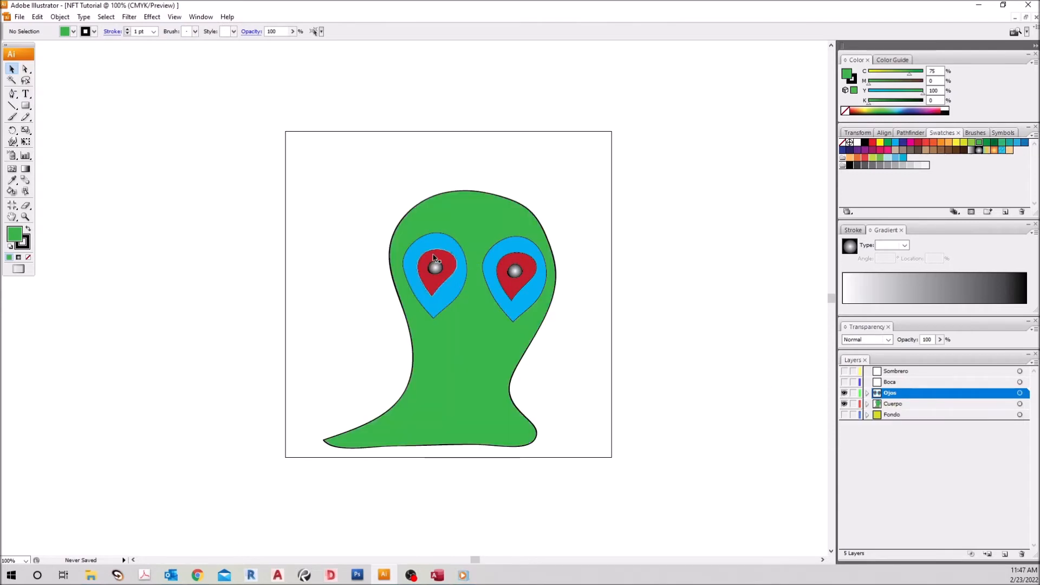
click(844, 404)
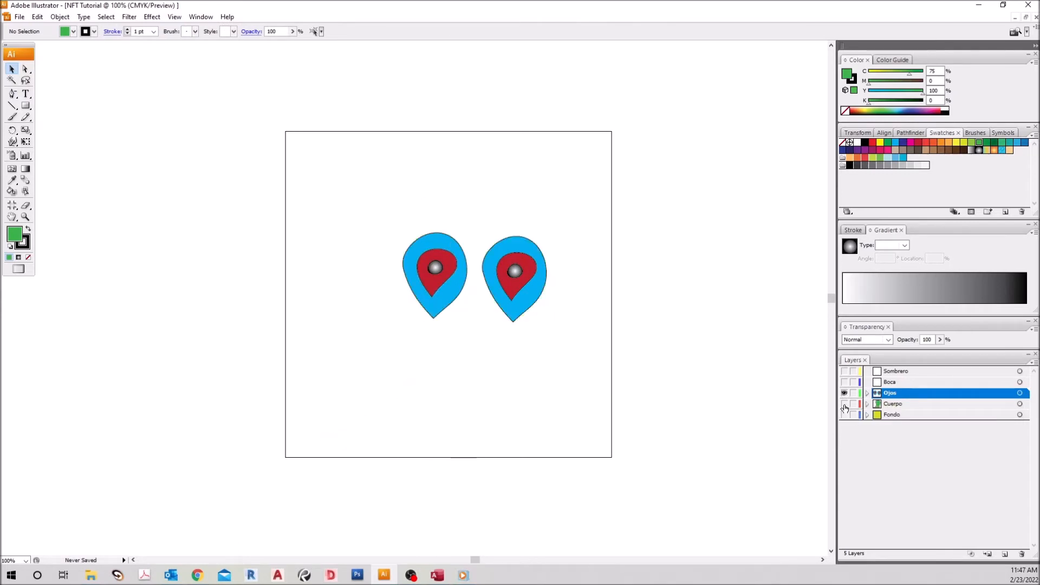
mouse_move(363, 185)
mouse_down()
mouse_move(574, 347)
mouse_move(534, 313)
mouse_up()
click(845, 404)
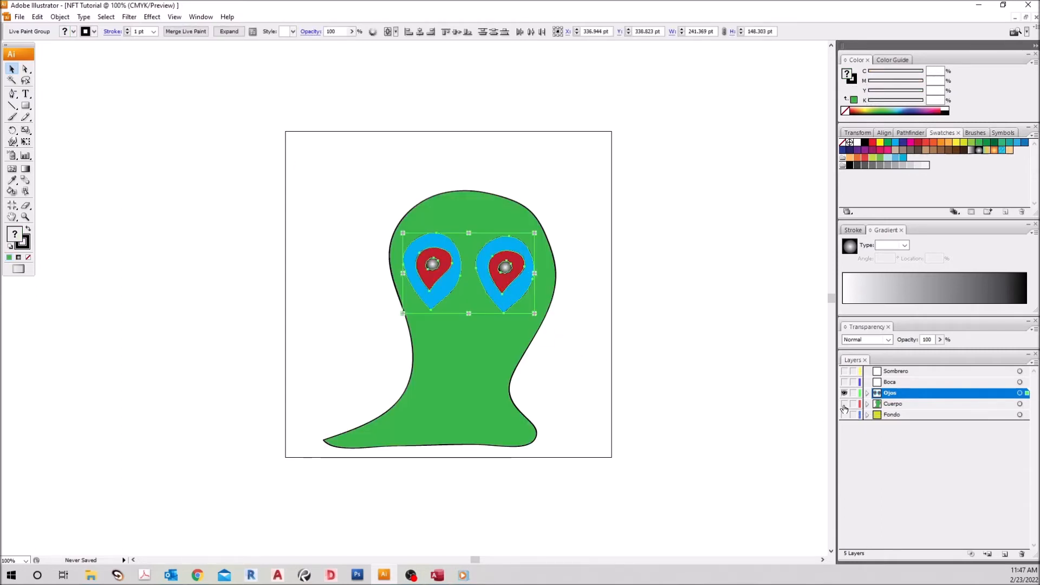
Shift both eyes slightly right and down to about X 349, Y 334 pt on the head, leaving them deselected with the body shown.
click(845, 404)
drag(523, 270, 533, 273)
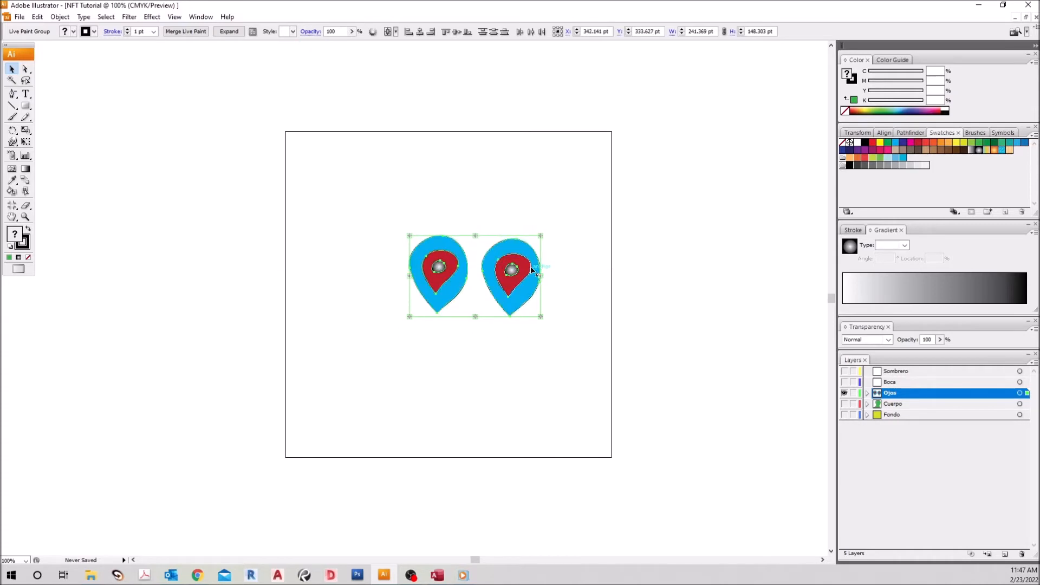
click(844, 404)
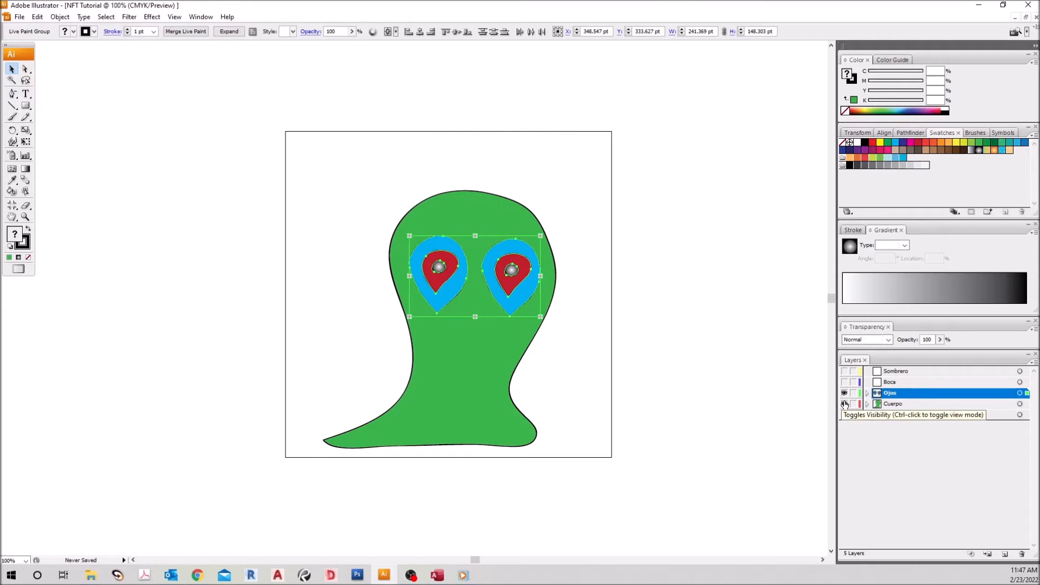
click(717, 277)
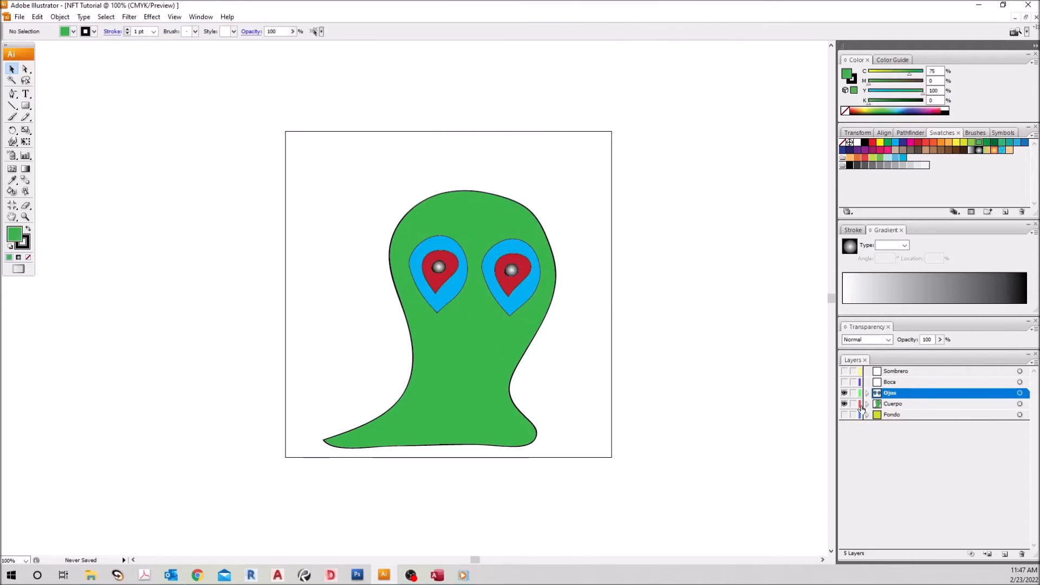
Live-paint the outer teardrop bands of both eyes with the black-and-white radial gradient, and show the Cuerpo layer again.
click(844, 404)
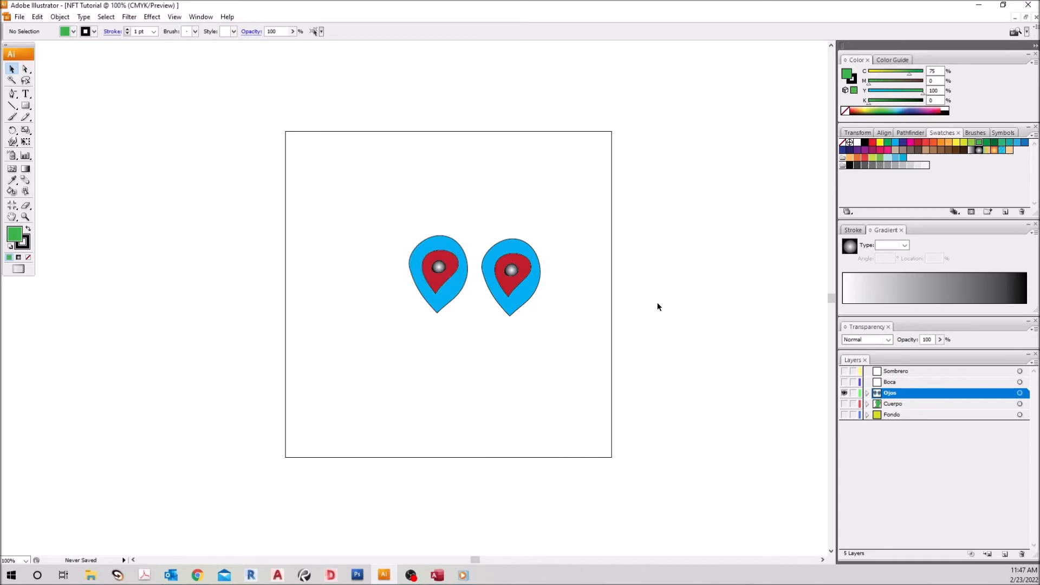
key(ctrl+plus)
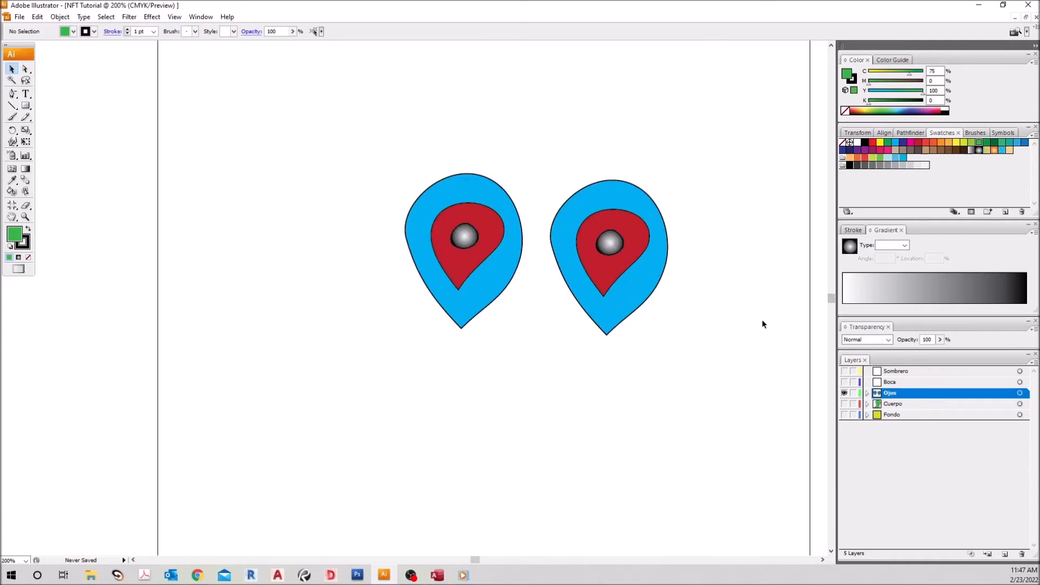
click(889, 305)
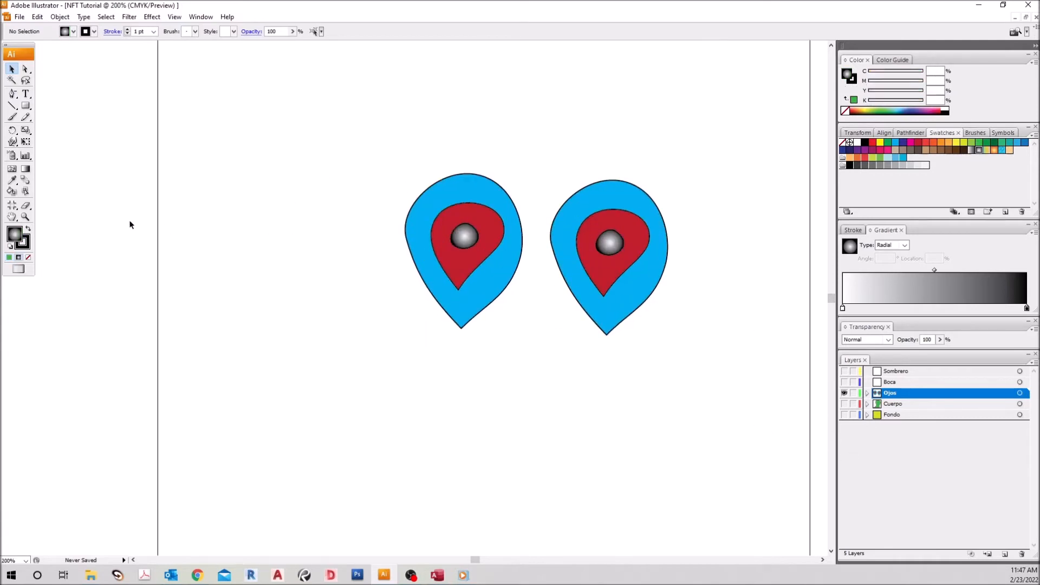
click(11, 192)
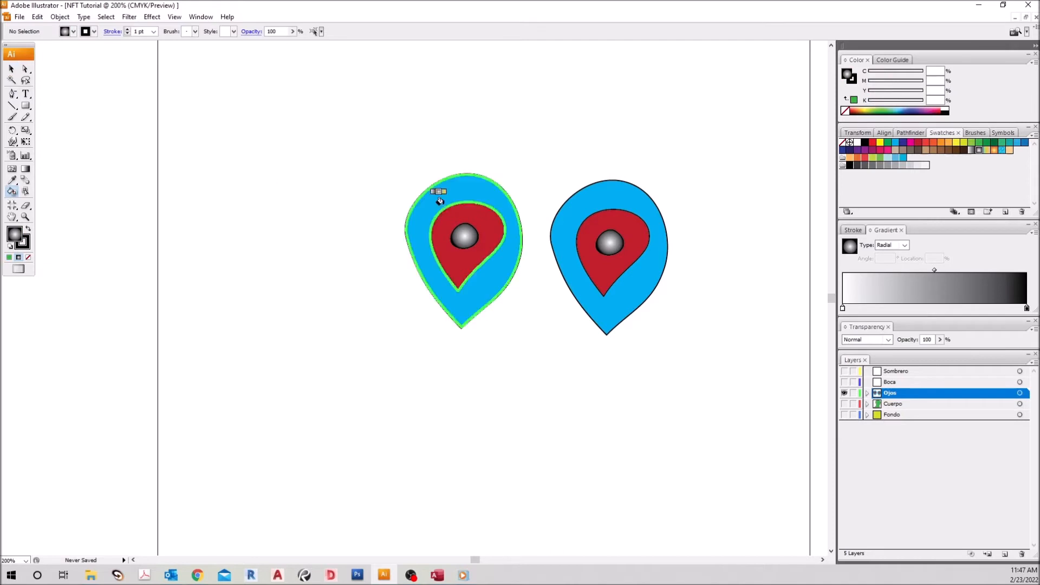
click(475, 186)
click(629, 187)
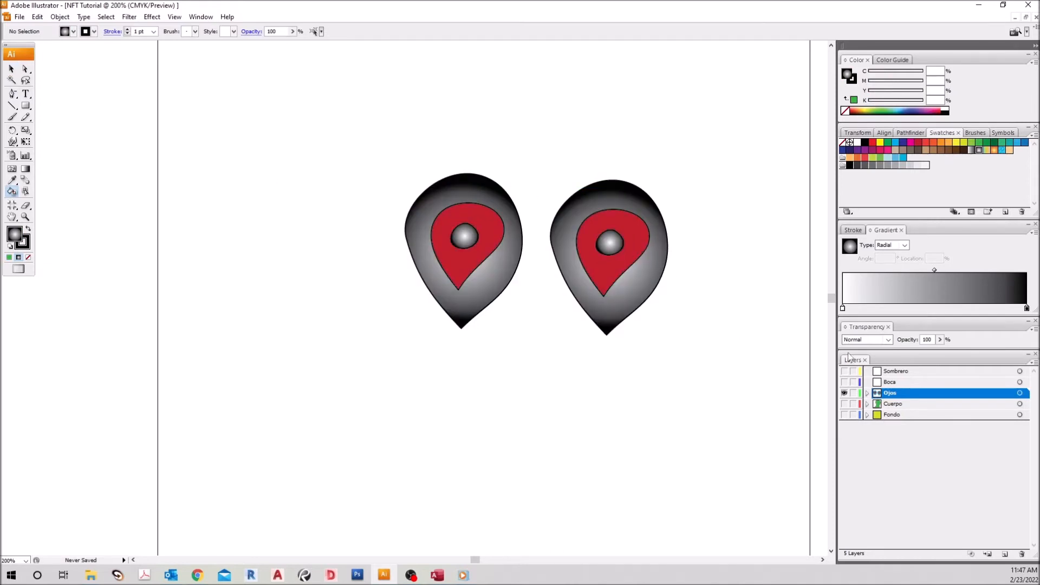
click(844, 404)
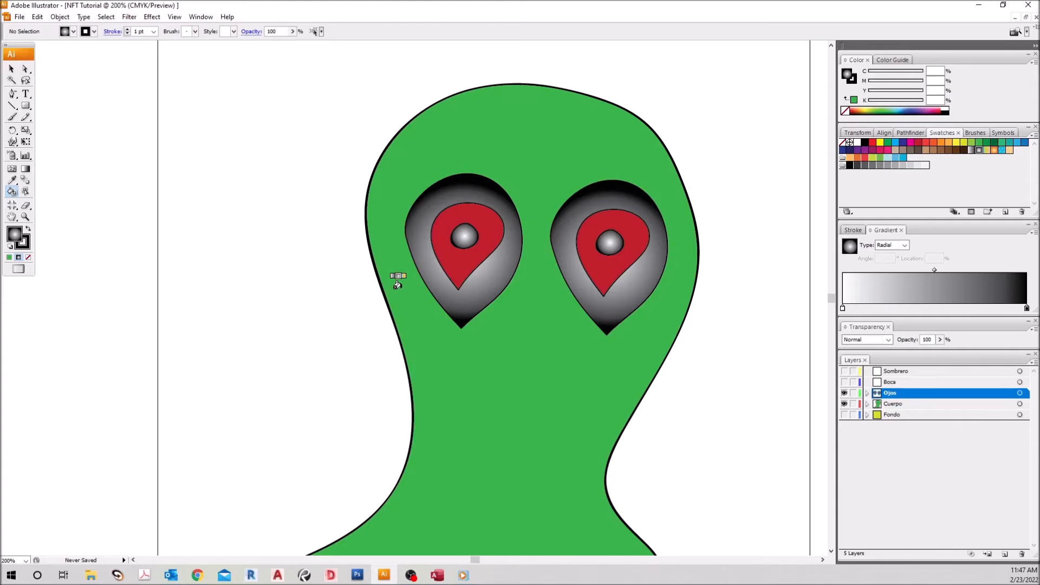
scroll(404, 292, up, 2)
scroll(401, 290, down, 3)
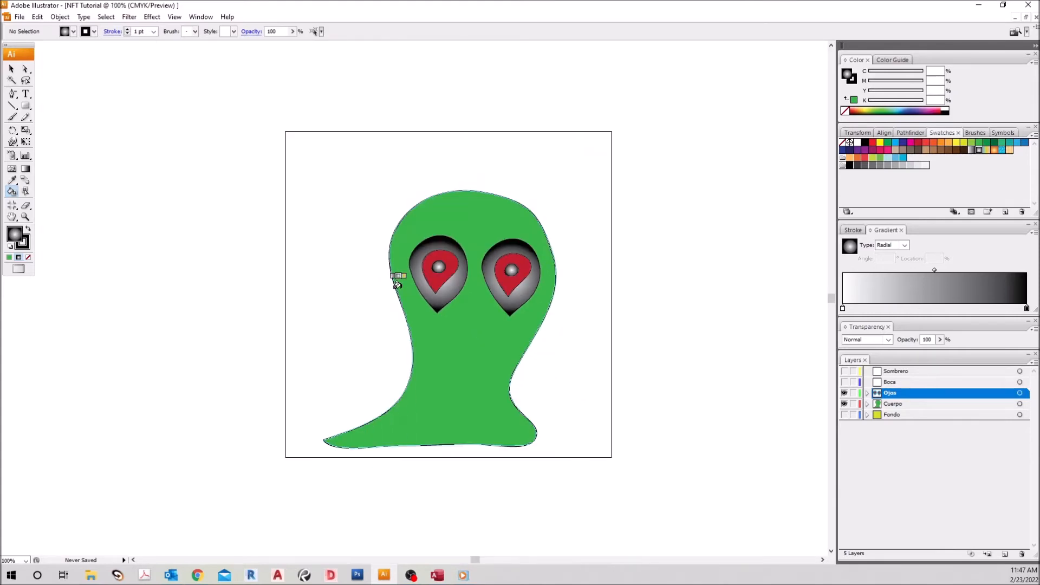
key(v)
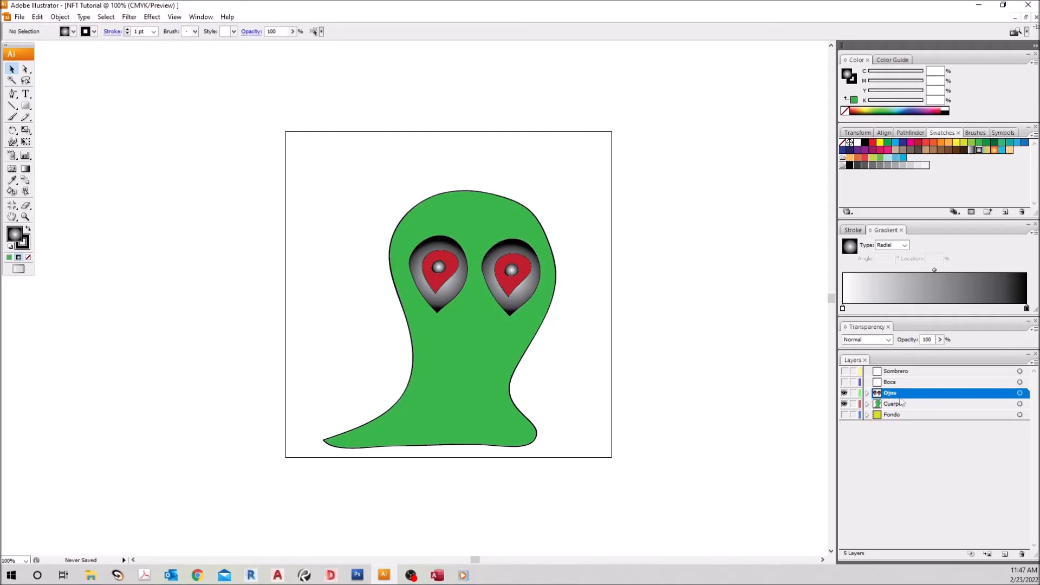
Duplicate the Ojos layer and rename the copy Ojos 2.
drag(890, 398, 1006, 554)
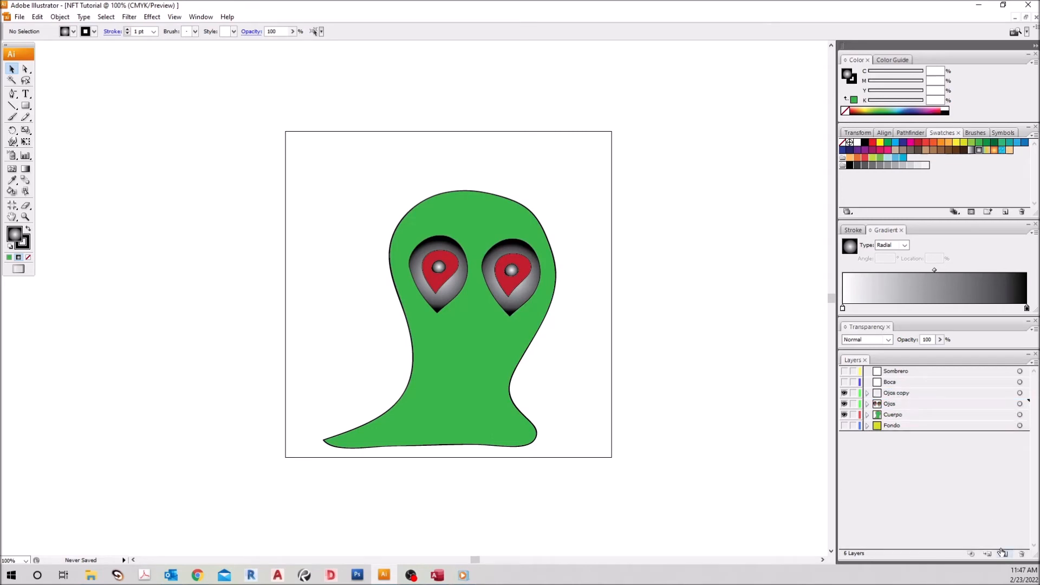
double_click(922, 394)
click(485, 258)
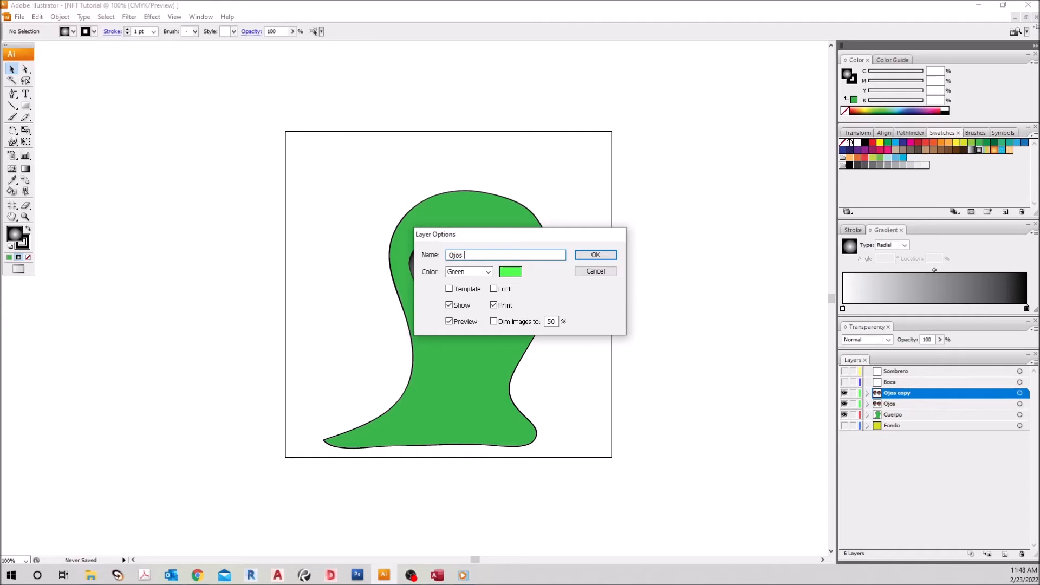
text(2)
click(596, 255)
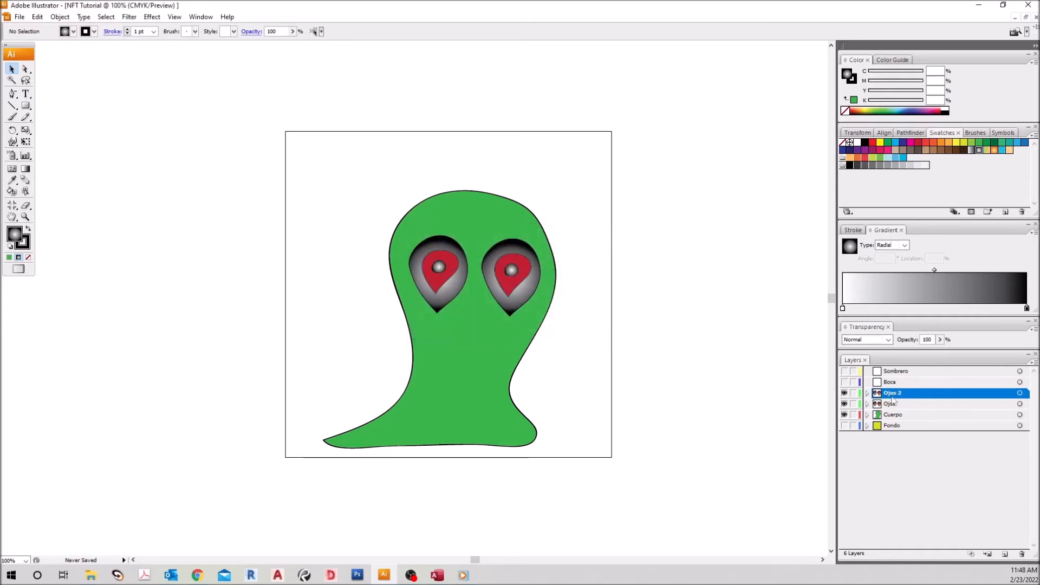
Rename the original Ojos layer to Ojos 1, and hide it together with the Cuerpo layer.
click(845, 414)
double_click(900, 405)
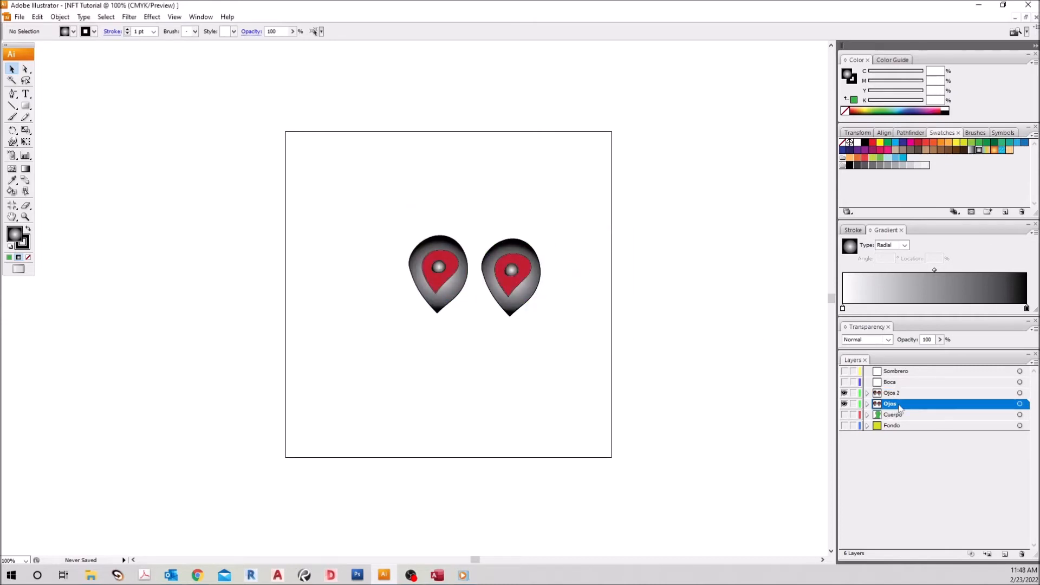
text(1)
click(595, 255)
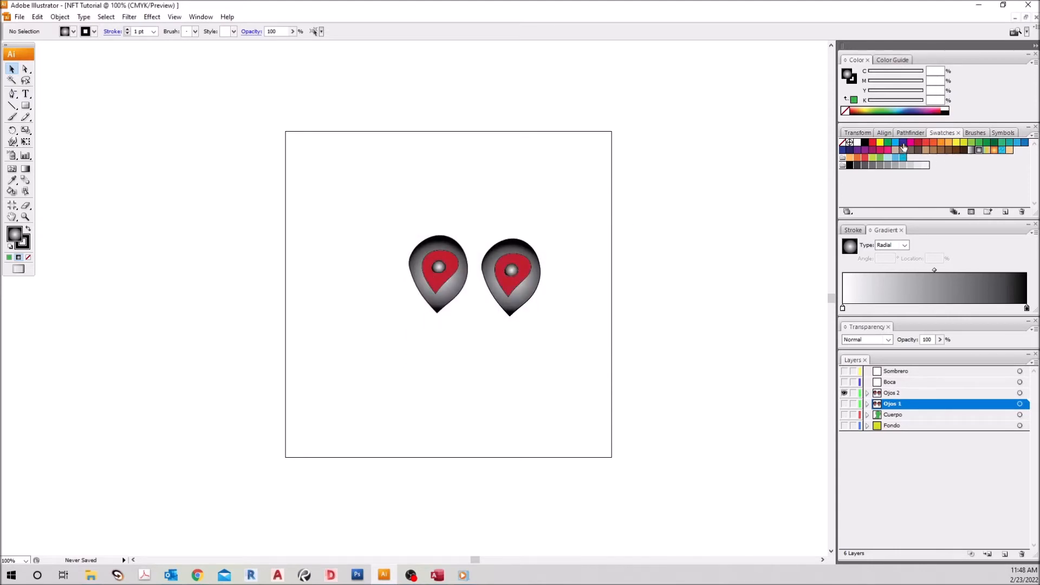
Live-paint the outer teardrop bands of both Ojos 2 eyes light blue (C 30, M 0, Y 10, K 0).
click(888, 158)
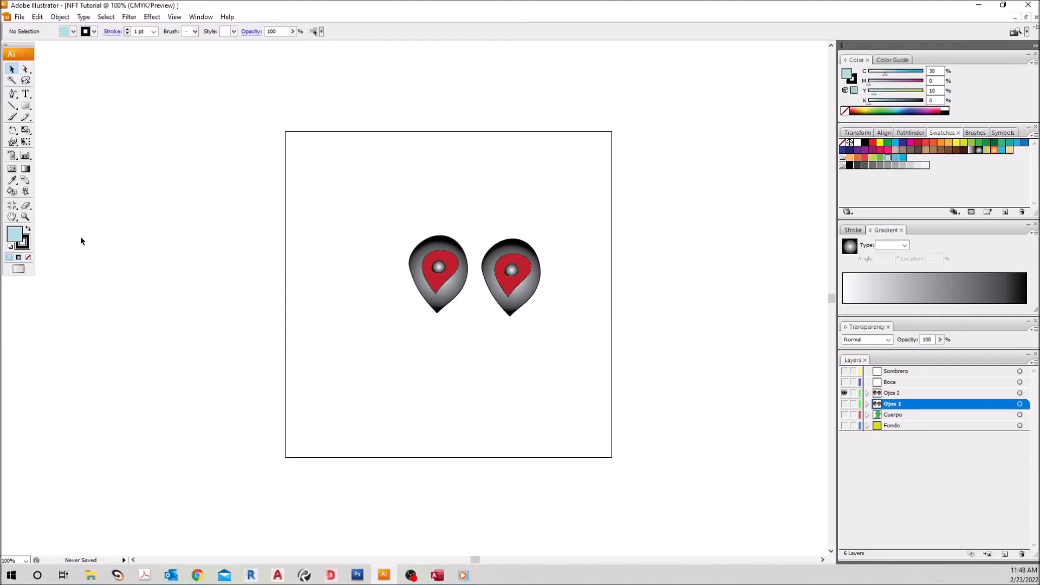
click(12, 191)
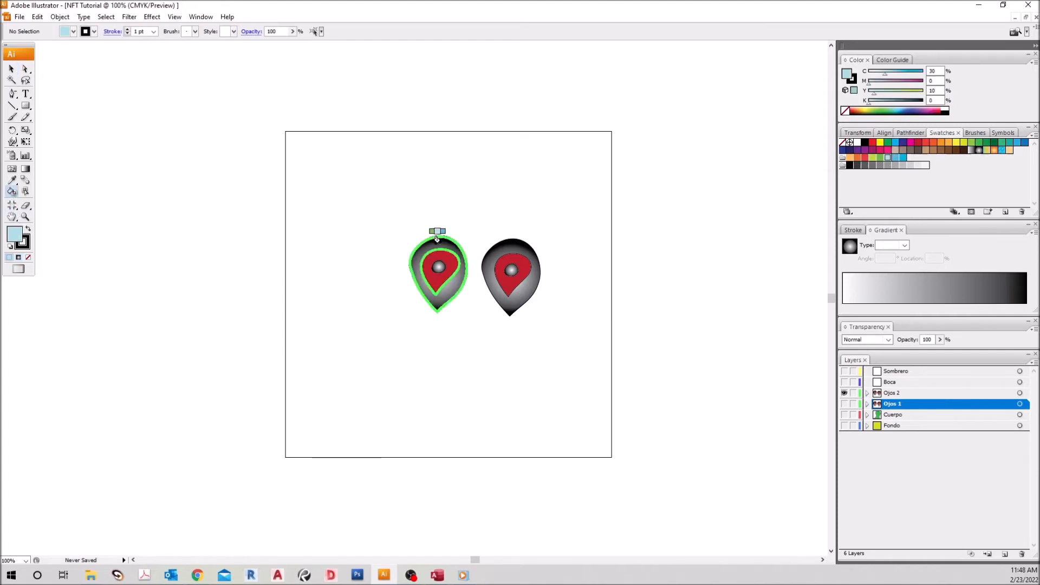
click(437, 238)
click(521, 242)
Live-paint the small circles of both Ojos 2 eyes yellow (C 5, M 0, Y 90, K 0).
click(956, 143)
click(512, 269)
click(439, 267)
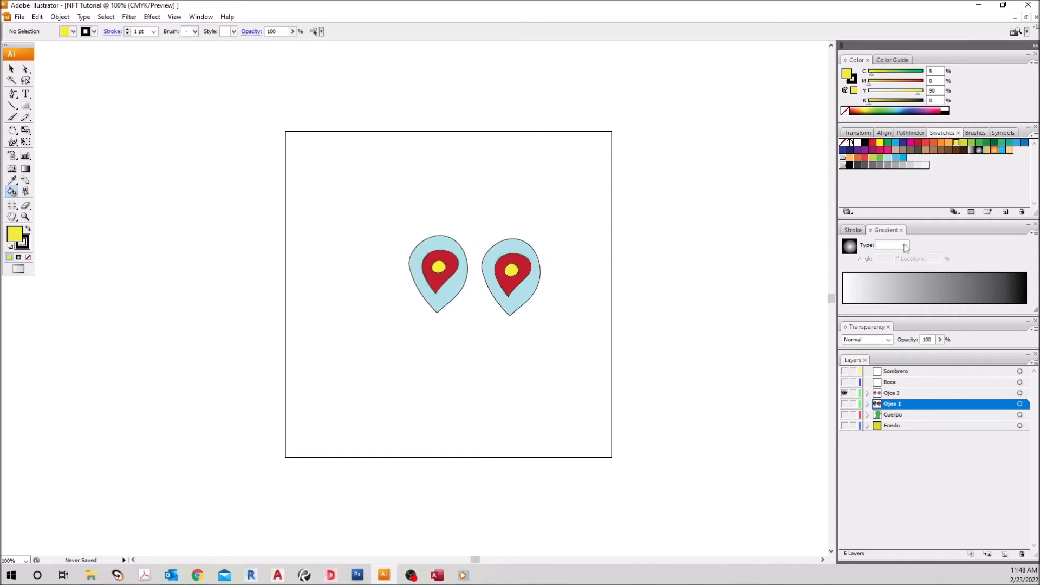
Live-paint the inner teardrops of both Ojos 2 eyes green (C 75, M 0, Y 75, K 0).
click(1002, 142)
click(507, 275)
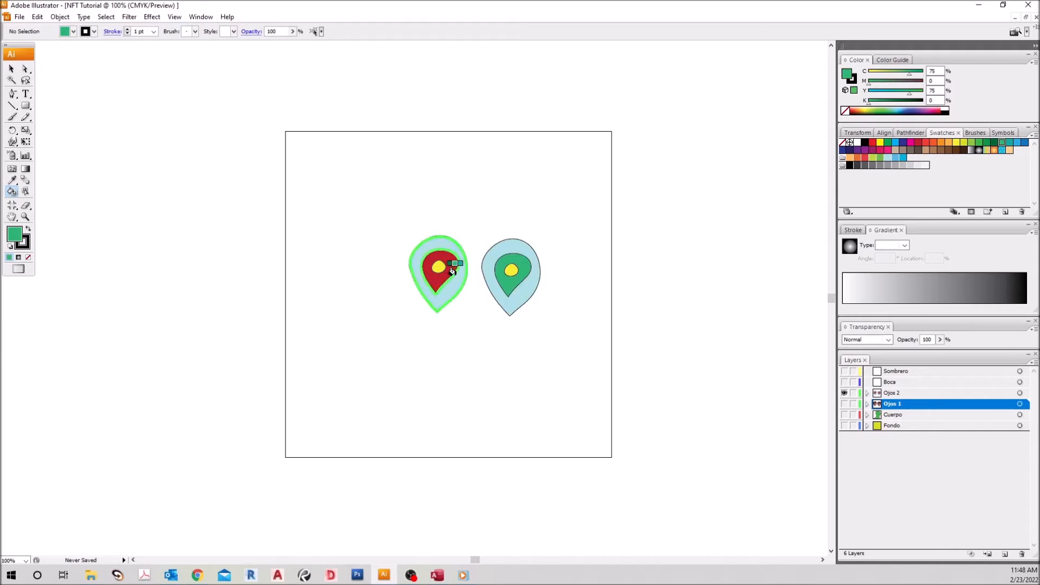
click(457, 266)
key(ctrl+z)
click(452, 263)
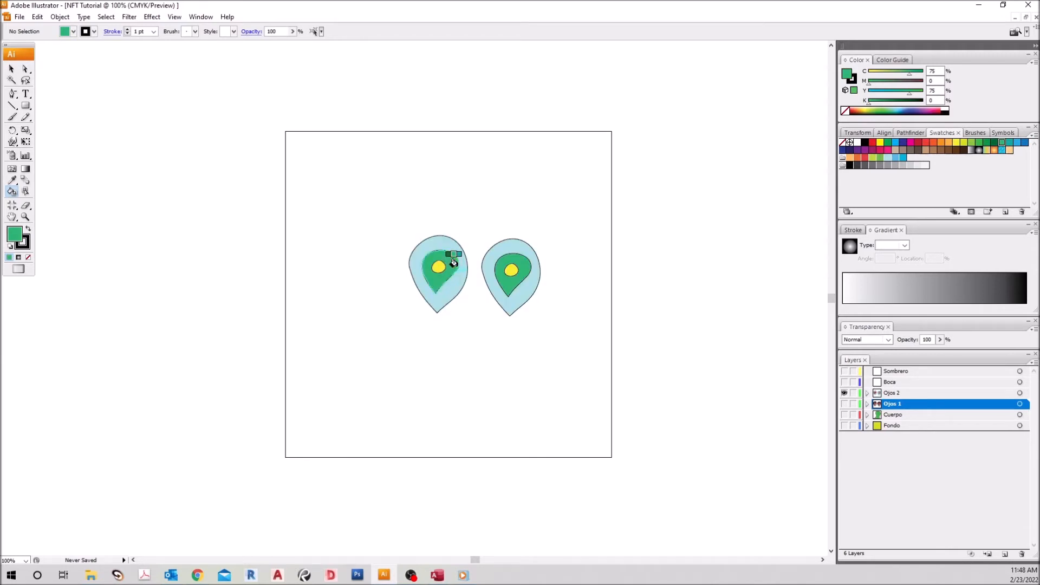
Live-paint the small circles of both Ojos 2 eyes with the black-and-white radial gradient, keeping the inner teardrops green.
click(978, 152)
click(439, 267)
click(513, 272)
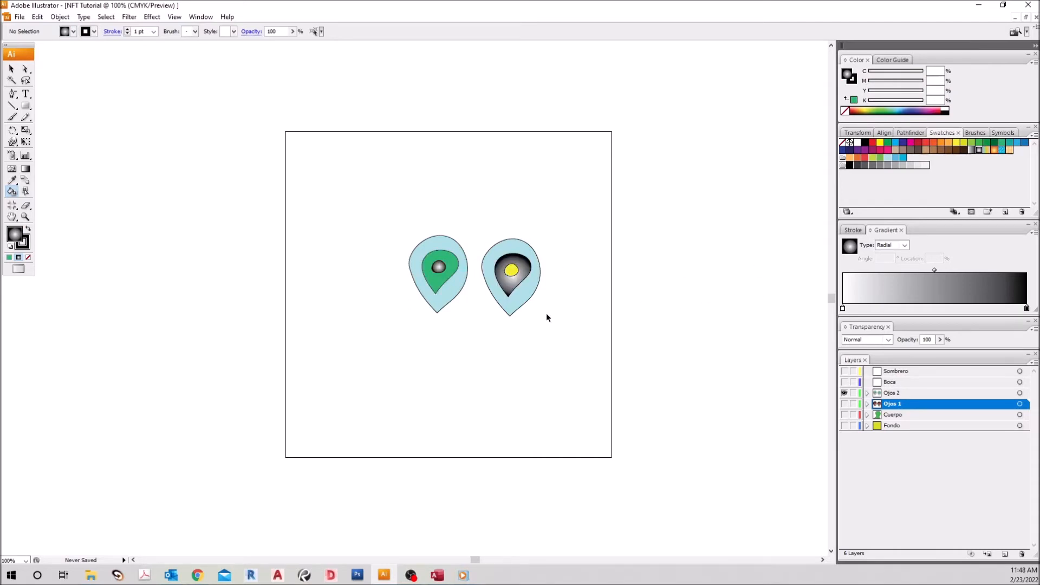
key(ctrl+z)
click(512, 270)
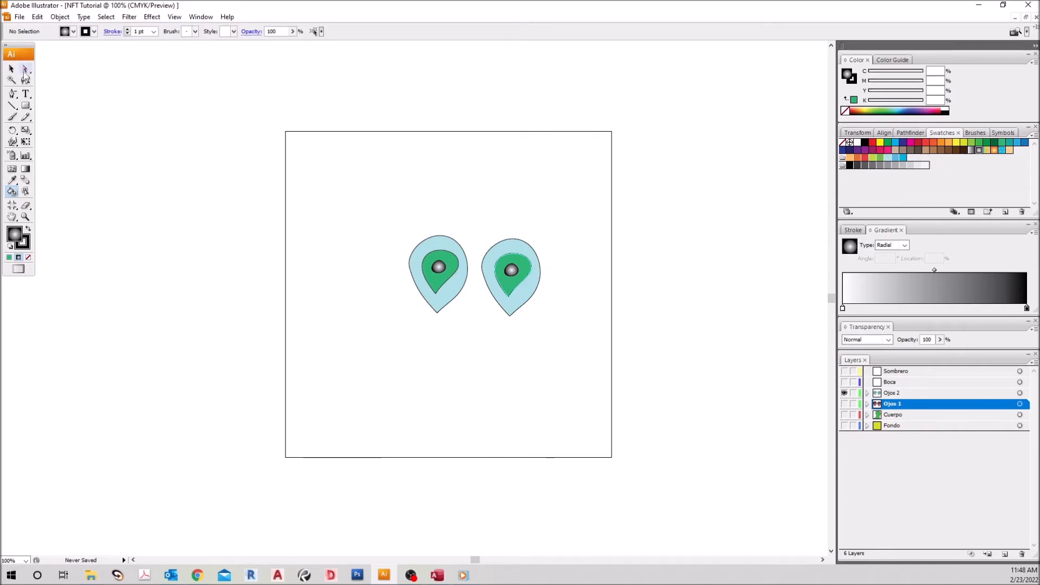
click(12, 69)
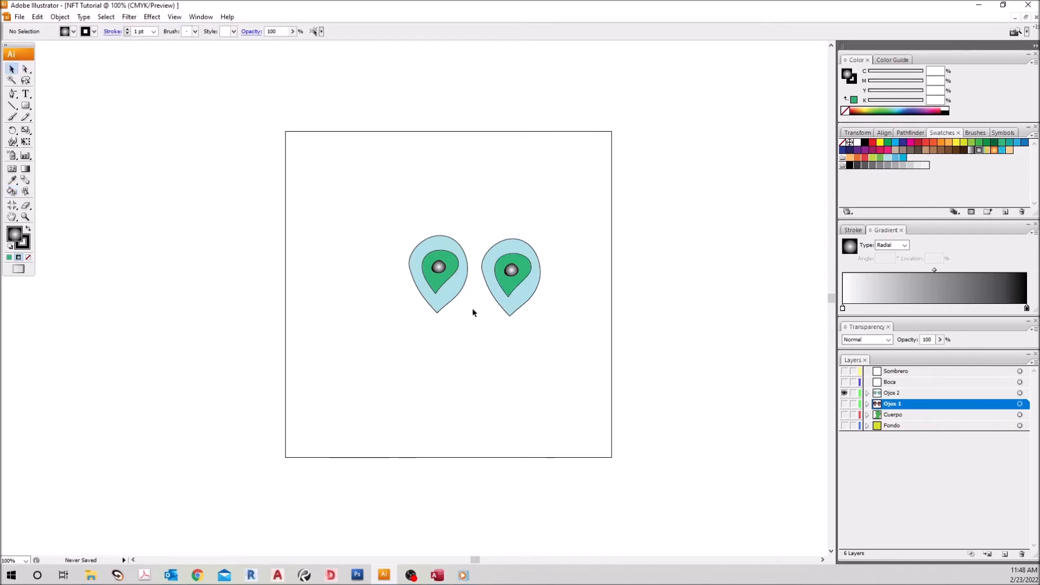
Compare the Ojos 1 and Ojos 2 versions by switching their visibility, and leave both layers hidden.
click(845, 394)
click(845, 403)
click(844, 393)
click(845, 393)
click(845, 405)
Duplicate the Ojos 2 layer as a visible layer named Ojos 3, and delete the copied eyes from it.
drag(913, 395, 1007, 554)
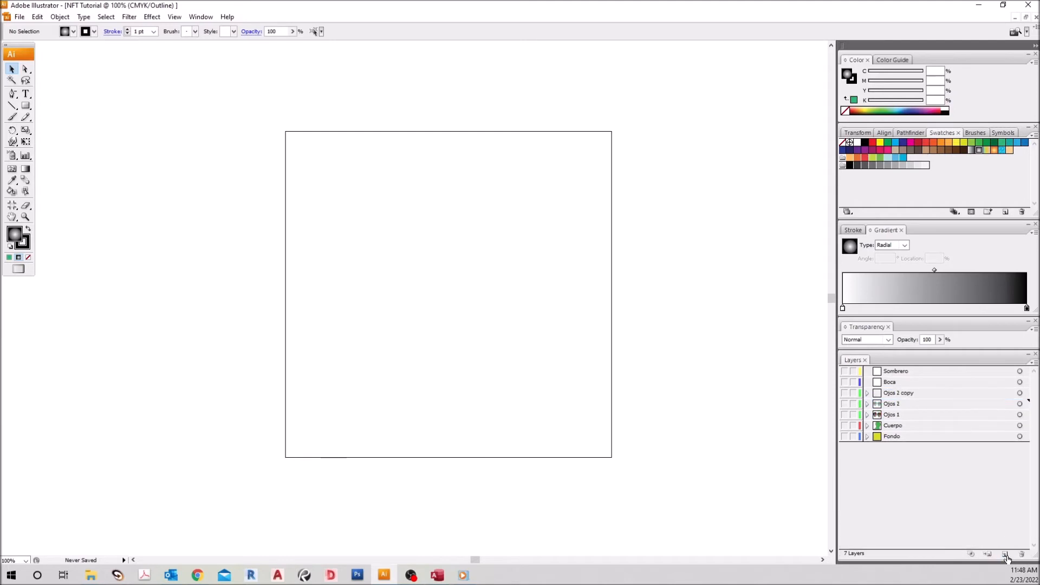
double_click(924, 394)
click(494, 255)
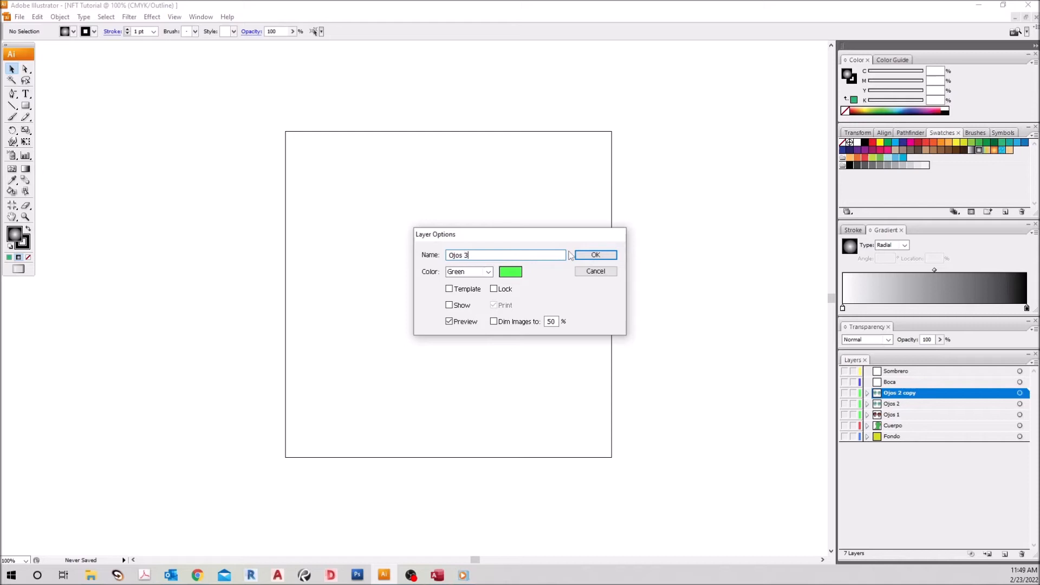
click(590, 255)
click(845, 394)
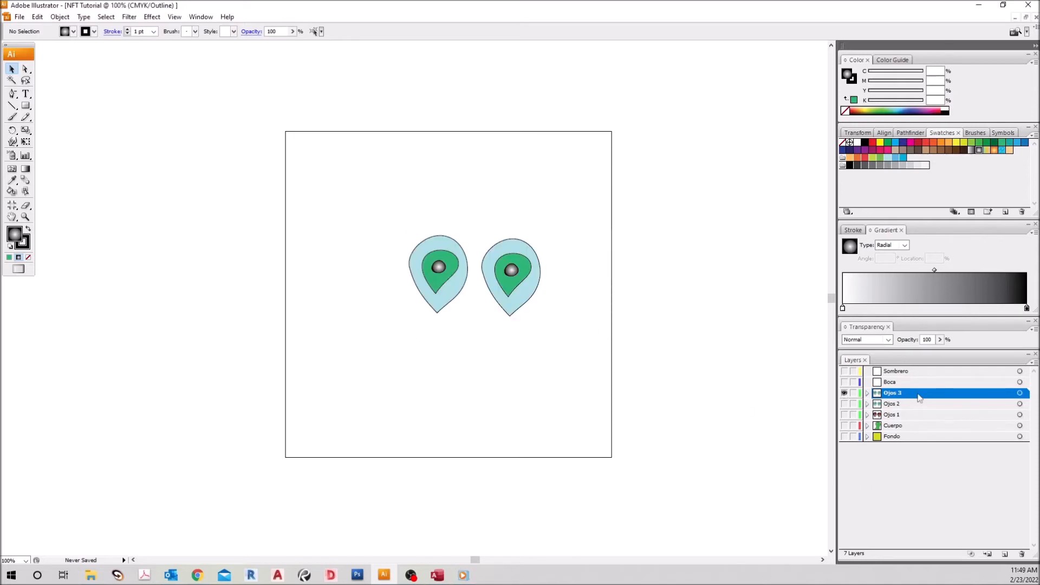
drag(341, 198, 581, 359)
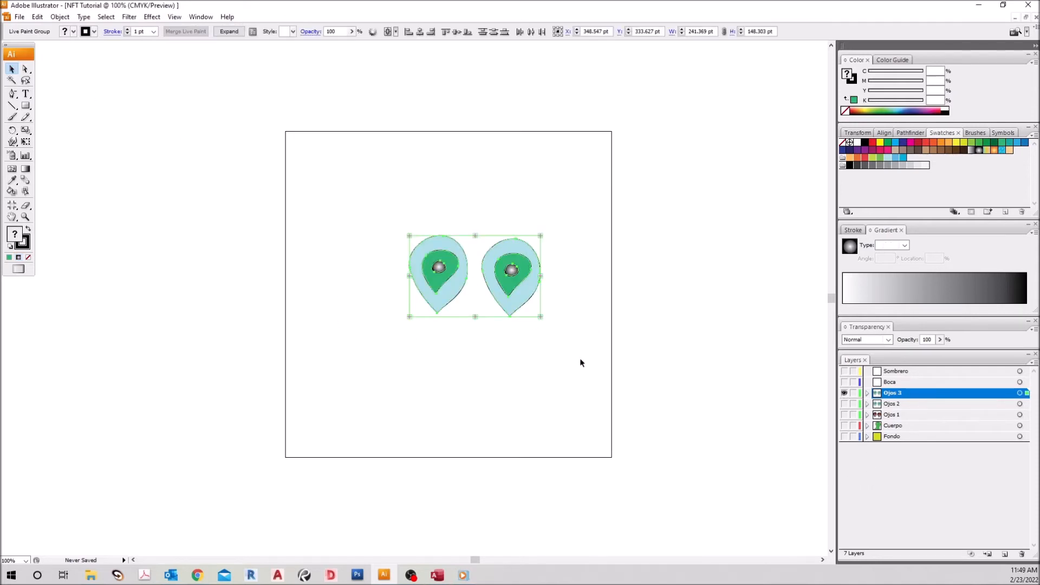
key(Delete)
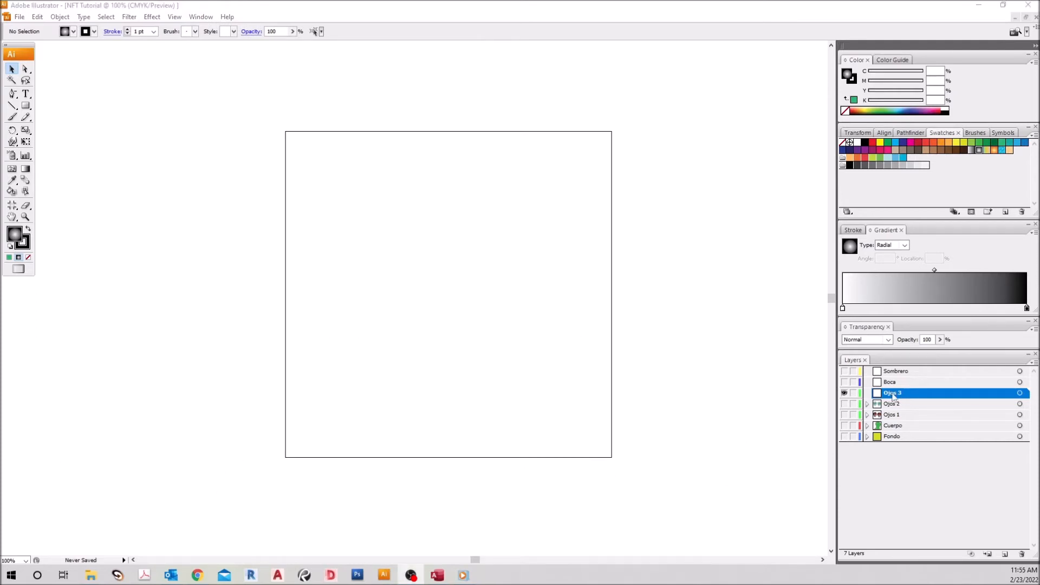
Switch to Chrome, search Google for "png egg" and open the PNGEgg website.
click(198, 575)
click(467, 254)
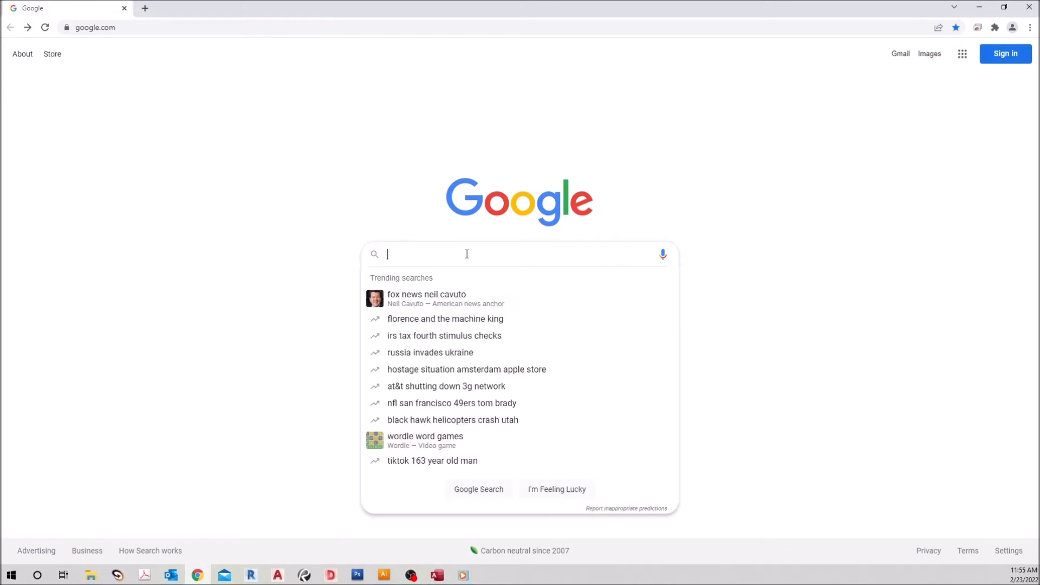
text(png egg)
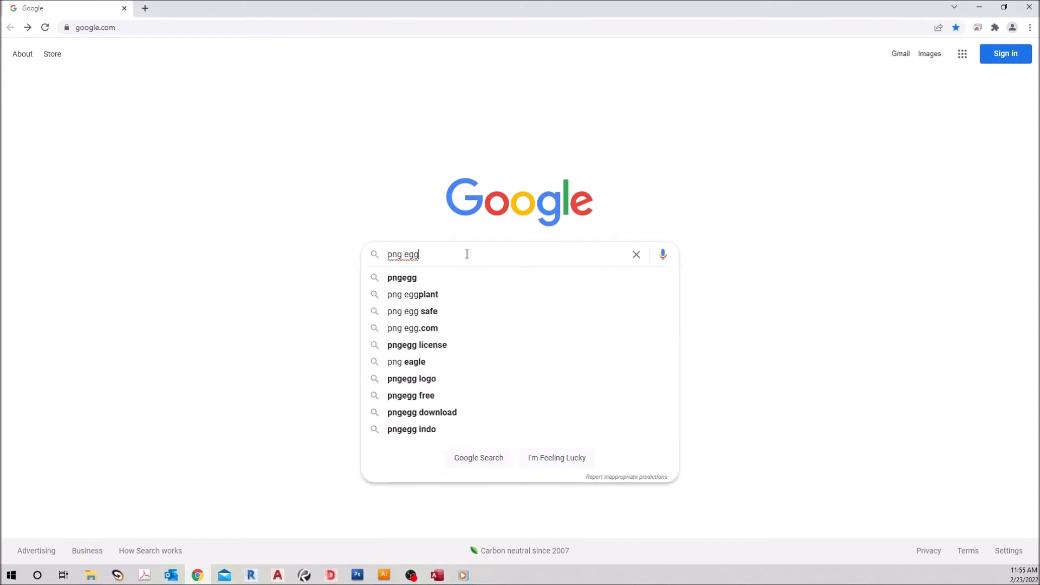
key(Return)
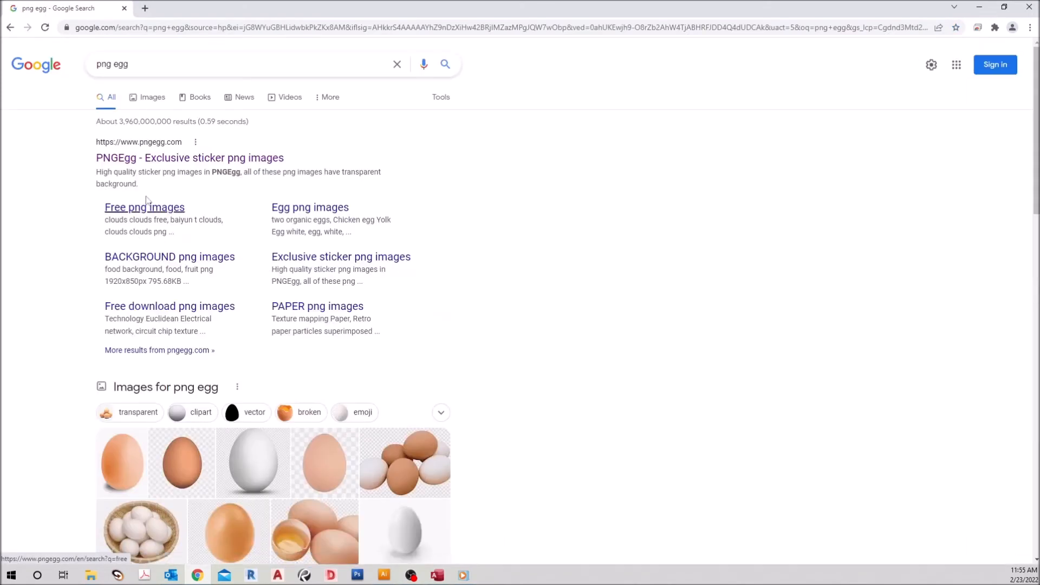
click(173, 158)
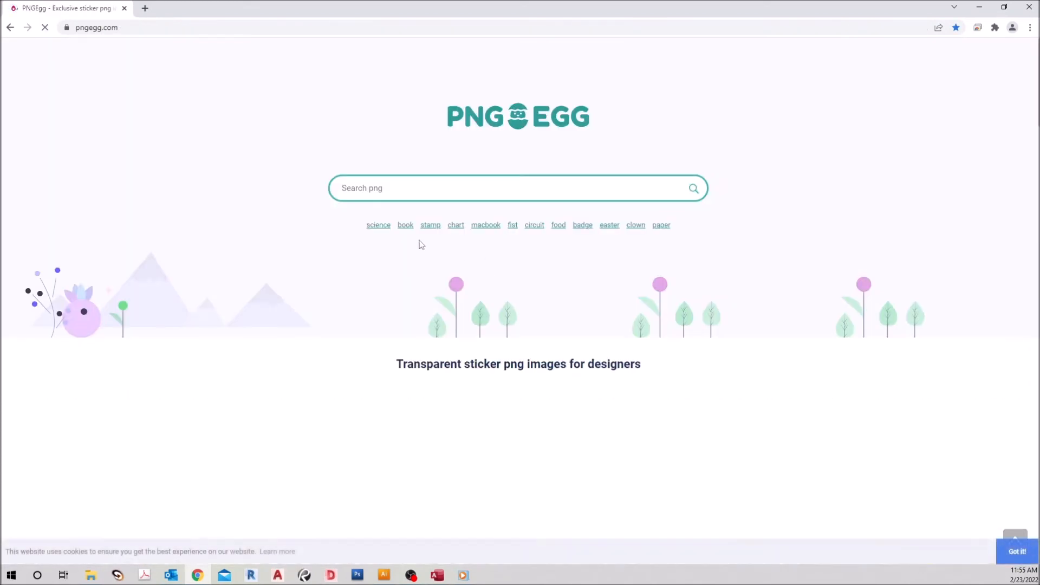
scroll(420, 241, down, 6)
scroll(579, 412, up, 6)
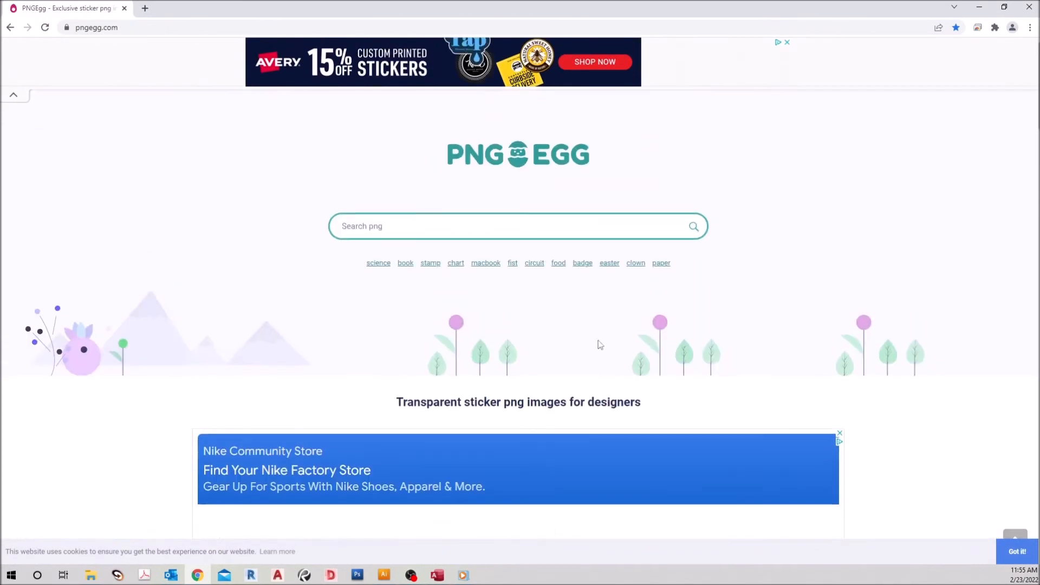
Search PNGEgg for "eyes" and look through the results for a pair of cartoon eyes.
click(445, 260)
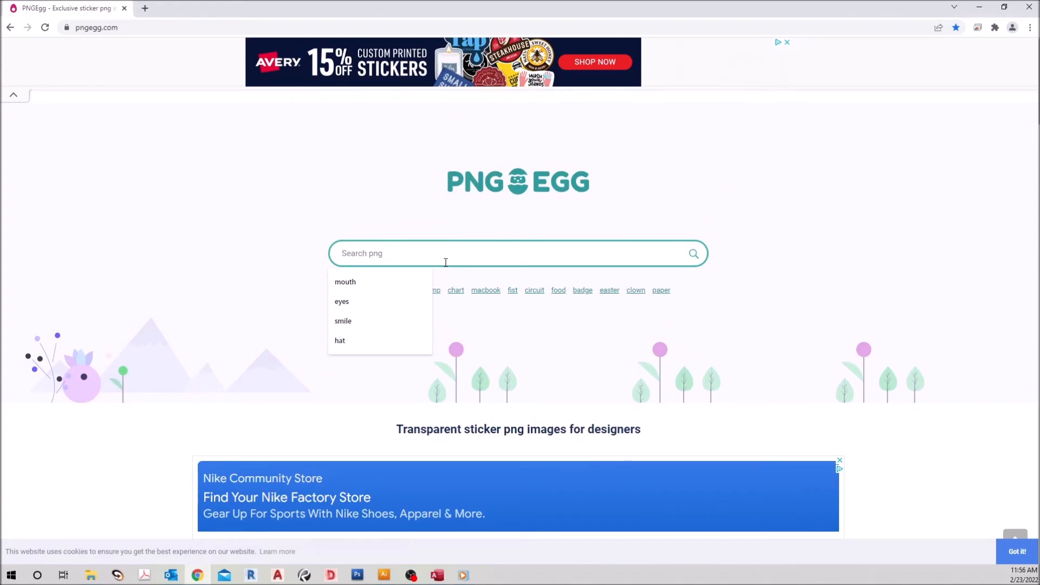
text(eyes)
key(Return)
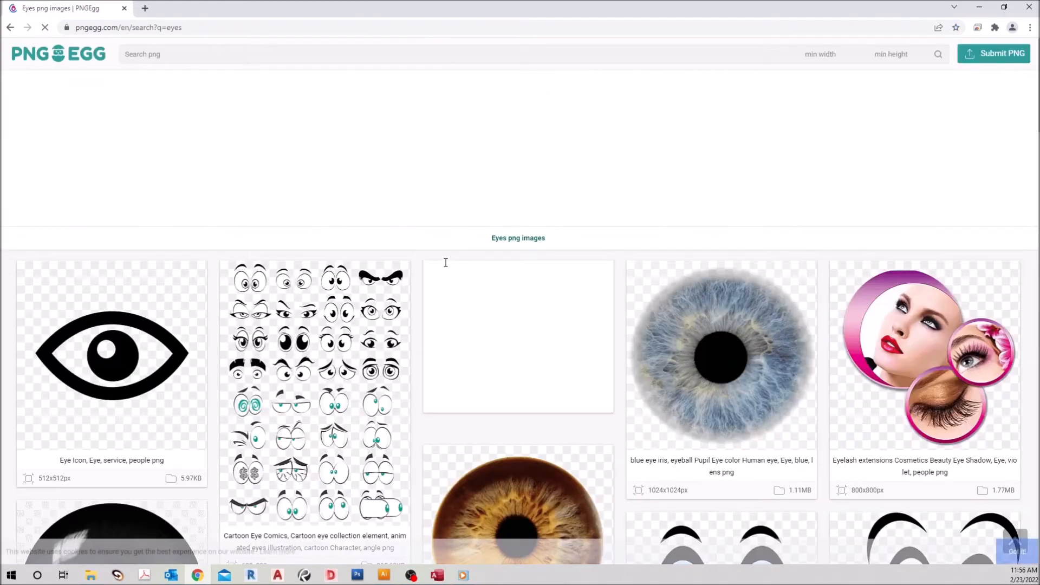
scroll(466, 228, down, 8)
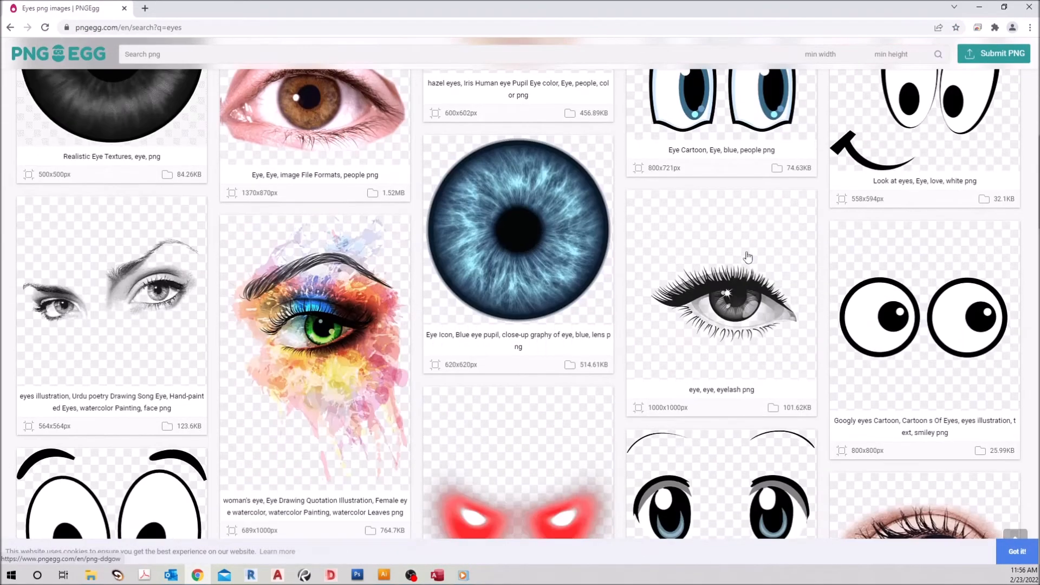
scroll(736, 219, down, 4)
scroll(604, 268, down, 2)
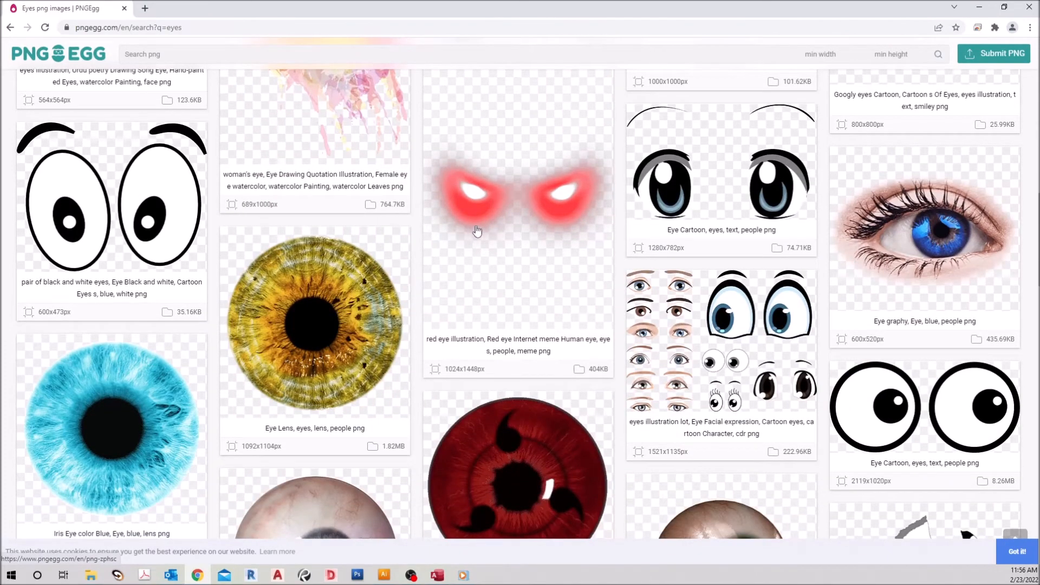
scroll(480, 231, down, 1)
Download the PNG of the pair of black and white cartoon eyes with eyebrows, dismissing the ad.
click(152, 147)
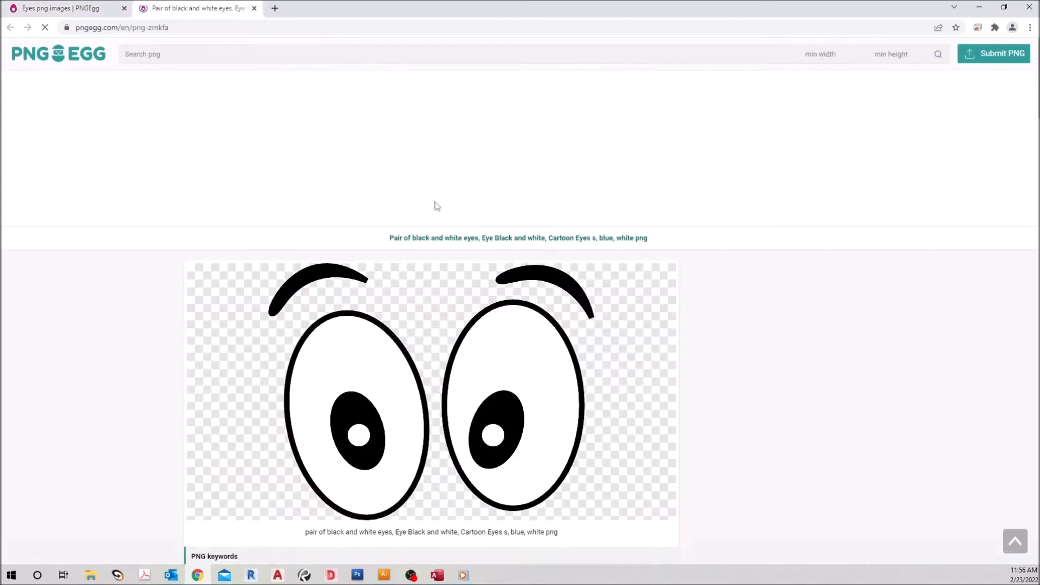
scroll(645, 247, down, 2)
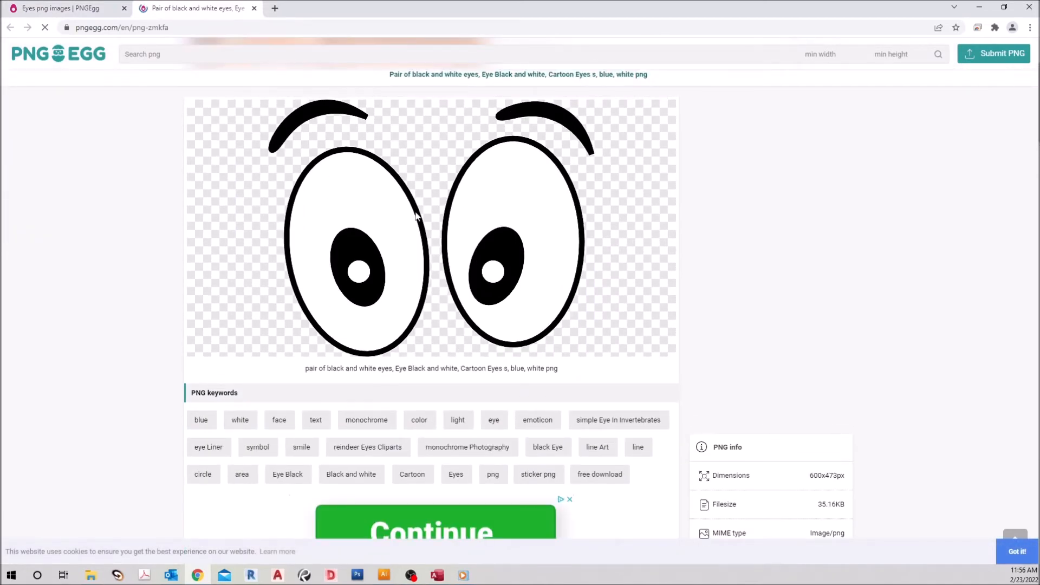
scroll(413, 226, down, 5)
click(431, 446)
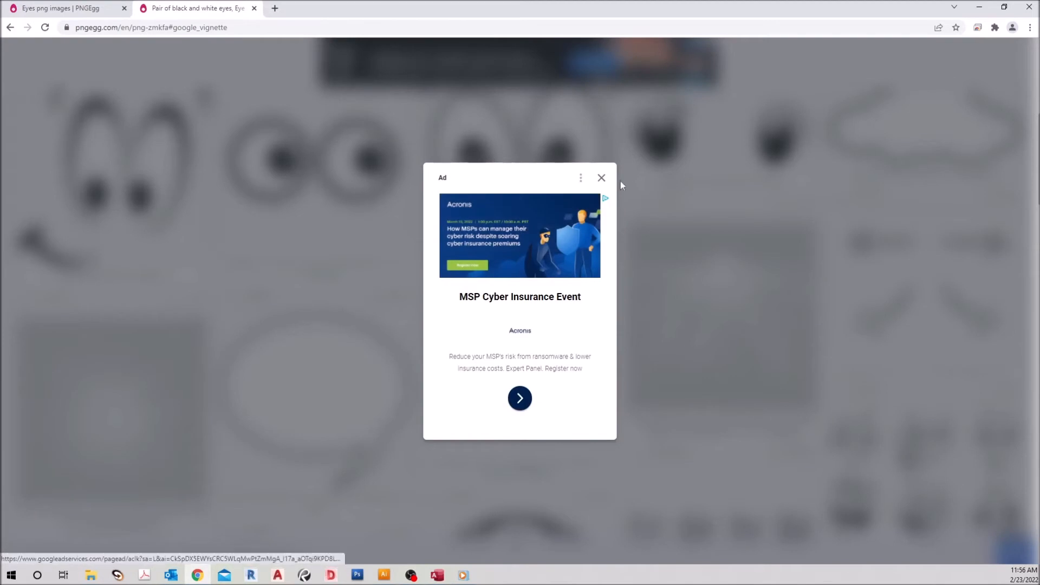
click(605, 179)
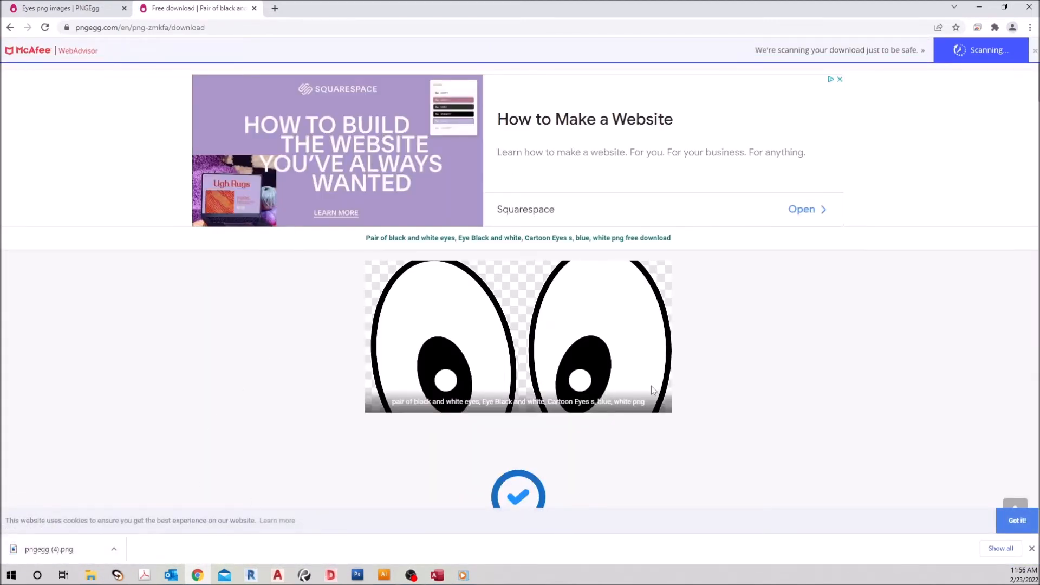
Return to Illustrator and place the "eyes 1" image from the "youtube tutorial" folder on the Ojos 3 layer.
click(979, 8)
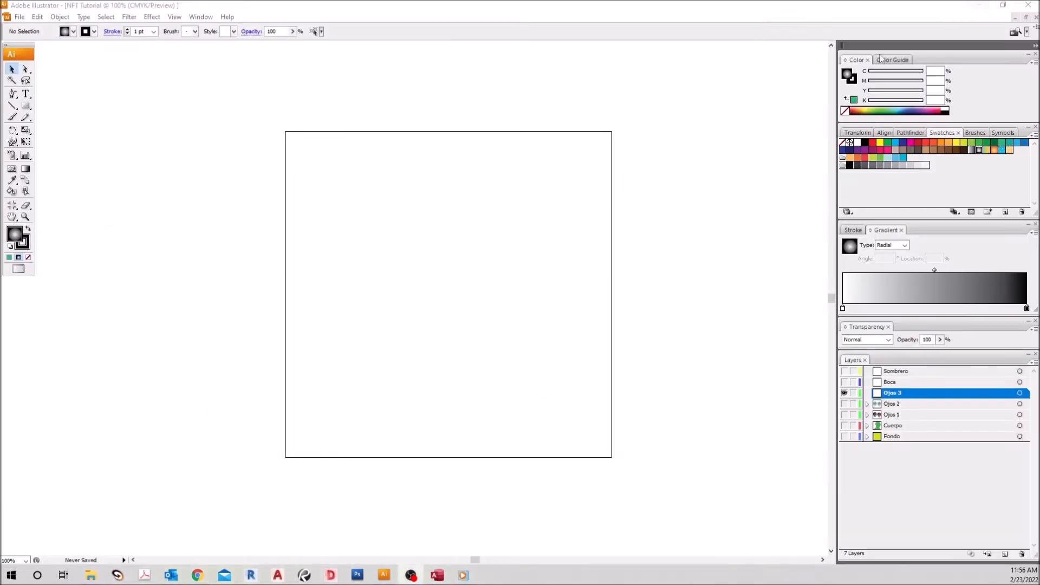
mouse_move(90, 576)
click(168, 541)
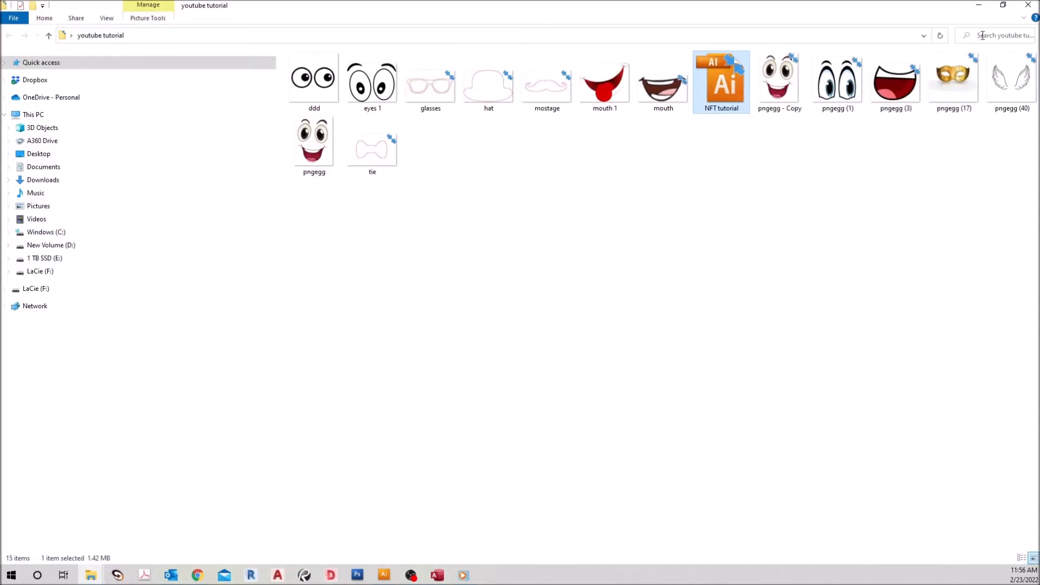
click(1003, 5)
scroll(787, 275, down, 10)
scroll(788, 275, up, 10)
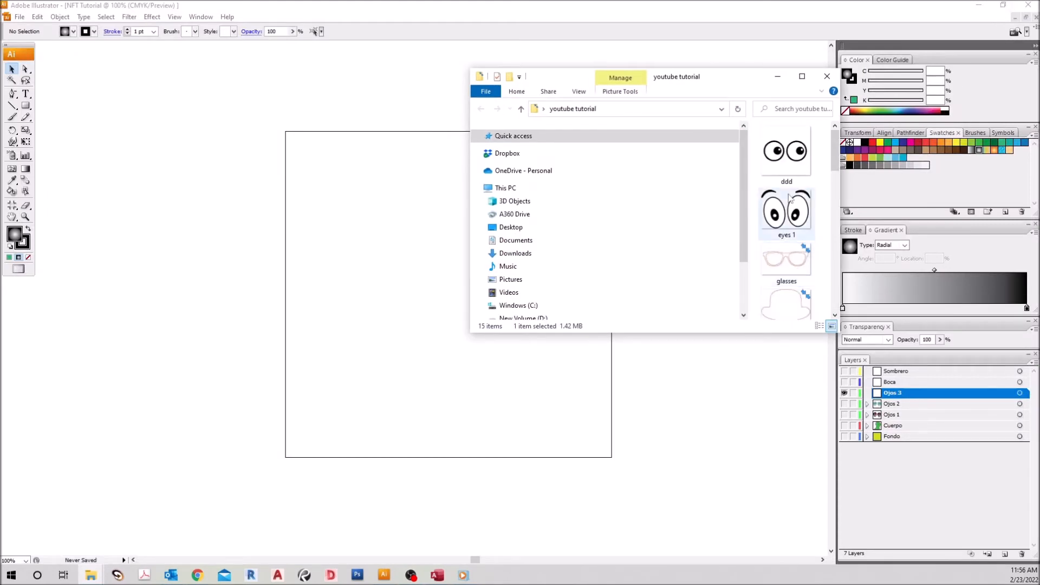
drag(788, 213, 399, 343)
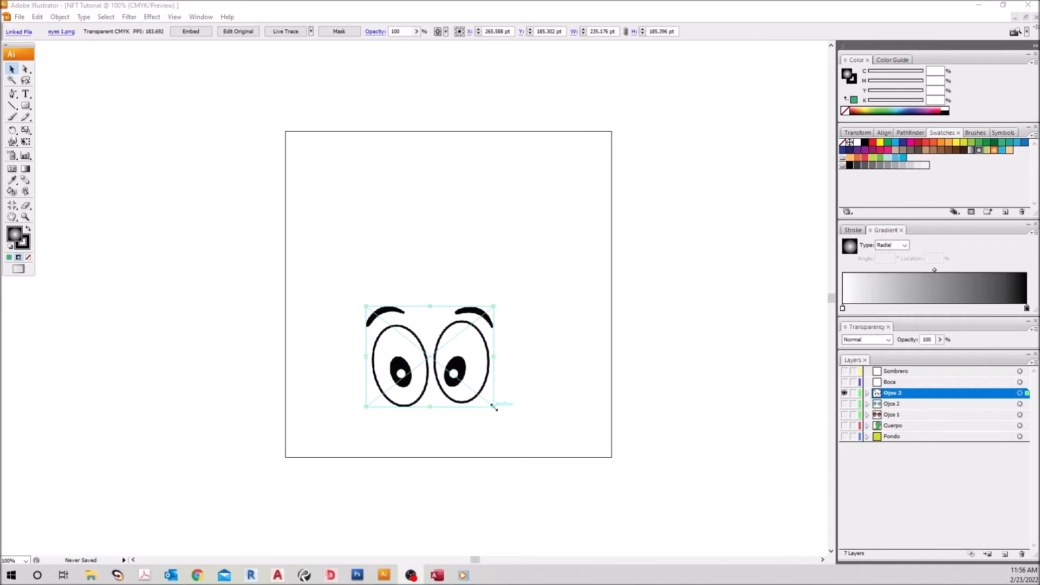
Scale the placed eyes to about 182 × 140 pt and centre them on the head of the shown Cuerpo body, at about X 341, Y 367 pt.
drag(494, 406, 466, 382)
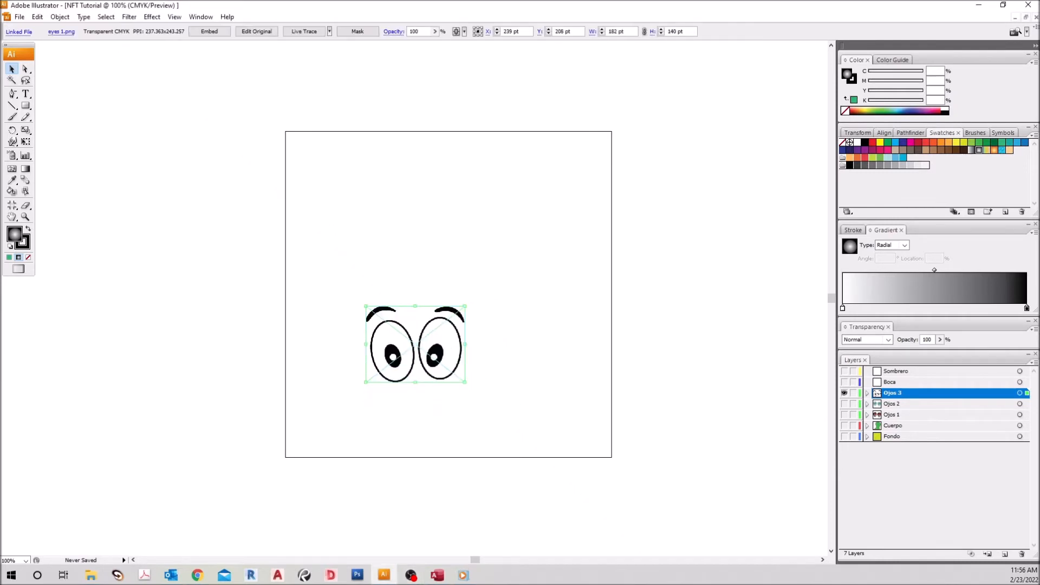
drag(426, 339, 481, 250)
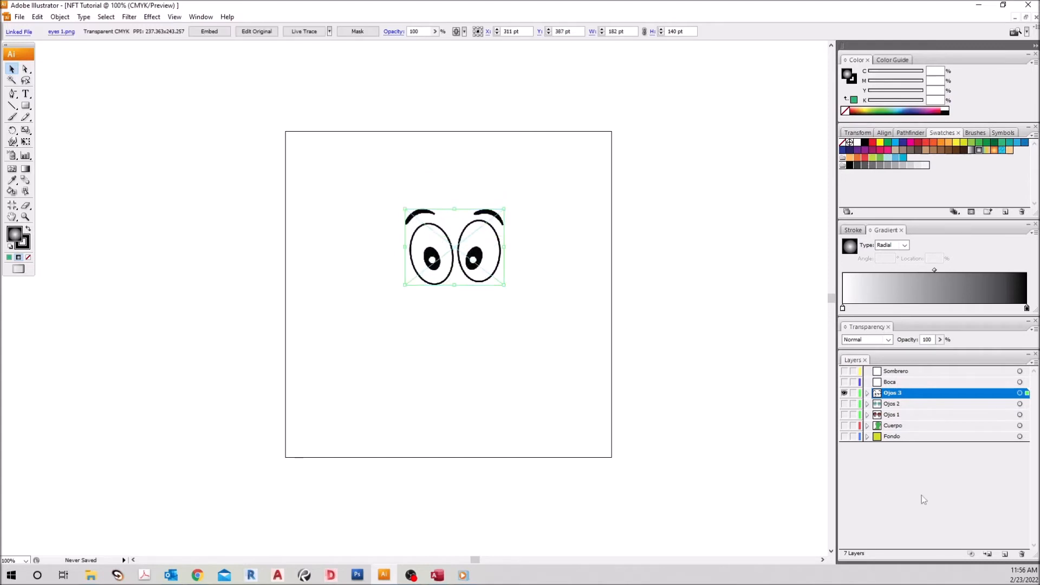
click(844, 426)
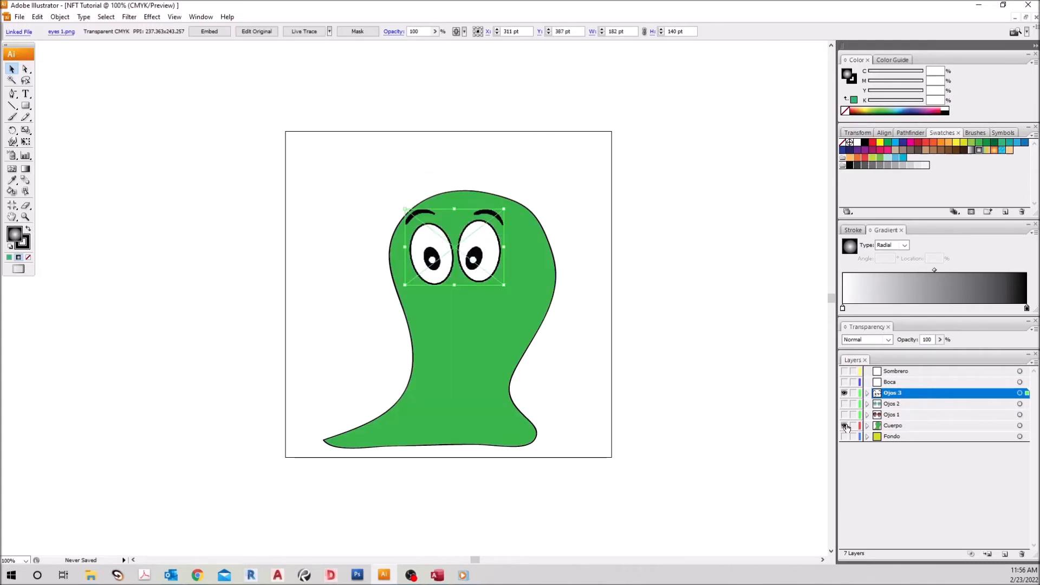
mouse_move(493, 254)
mouse_down()
mouse_move(518, 266)
mouse_move(500, 266)
mouse_up()
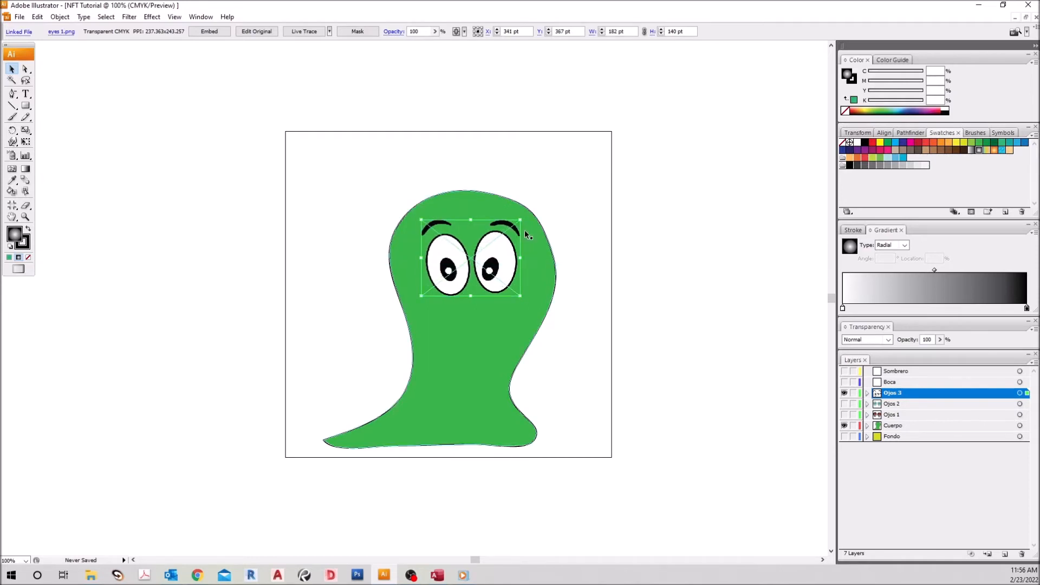
click(691, 277)
Enlarge the placed Ojos 3 eyes slightly, keeping their upper-left corner fixed on the head.
click(516, 274)
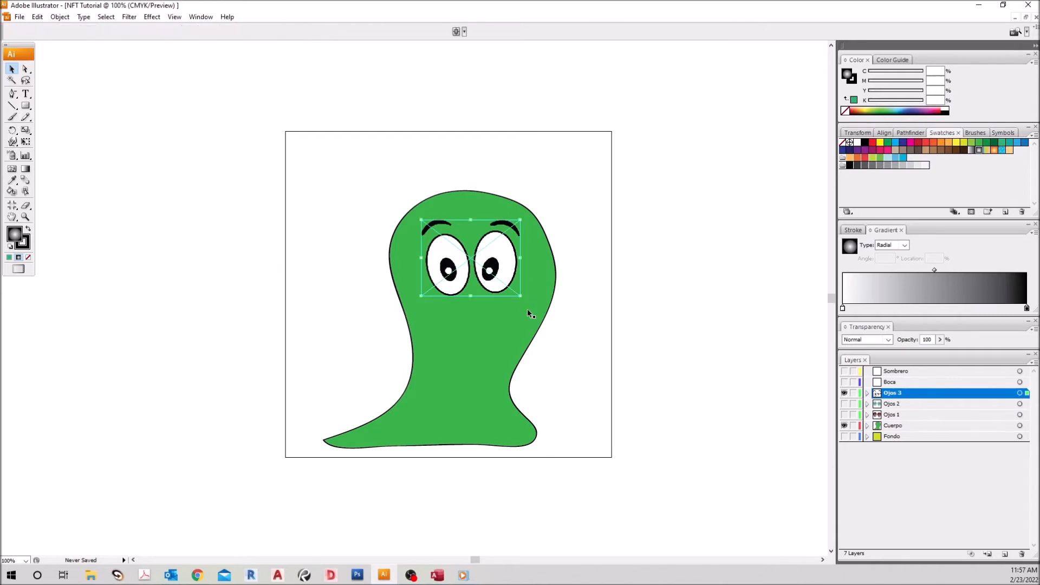
drag(520, 297, 524, 300)
click(711, 316)
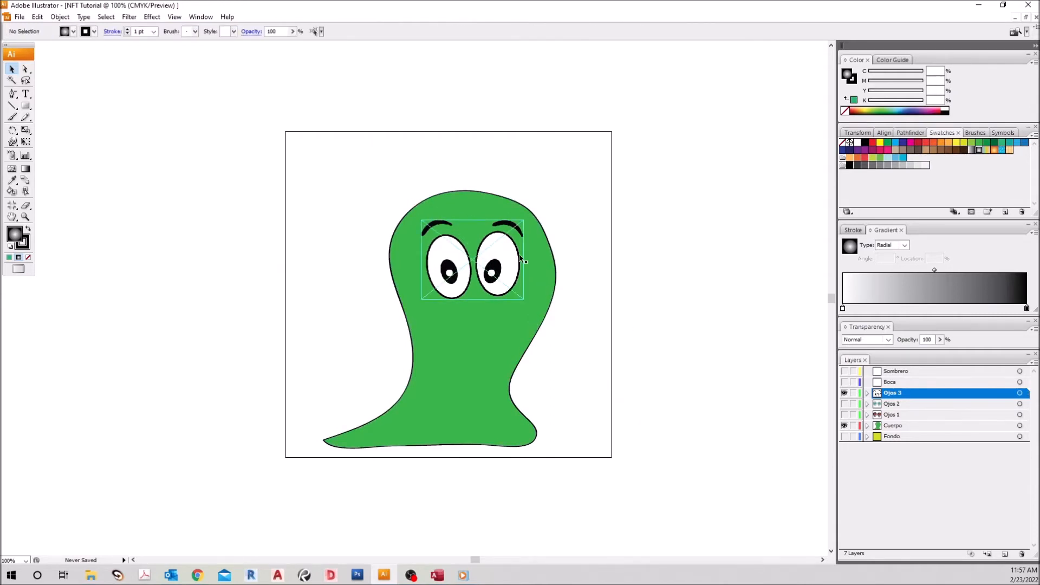
Compare the Ojos 3, Ojos 2 and Ojos 1 versions on the body by switching visibility, and leave these layers and Cuerpo hidden.
click(845, 426)
click(845, 426)
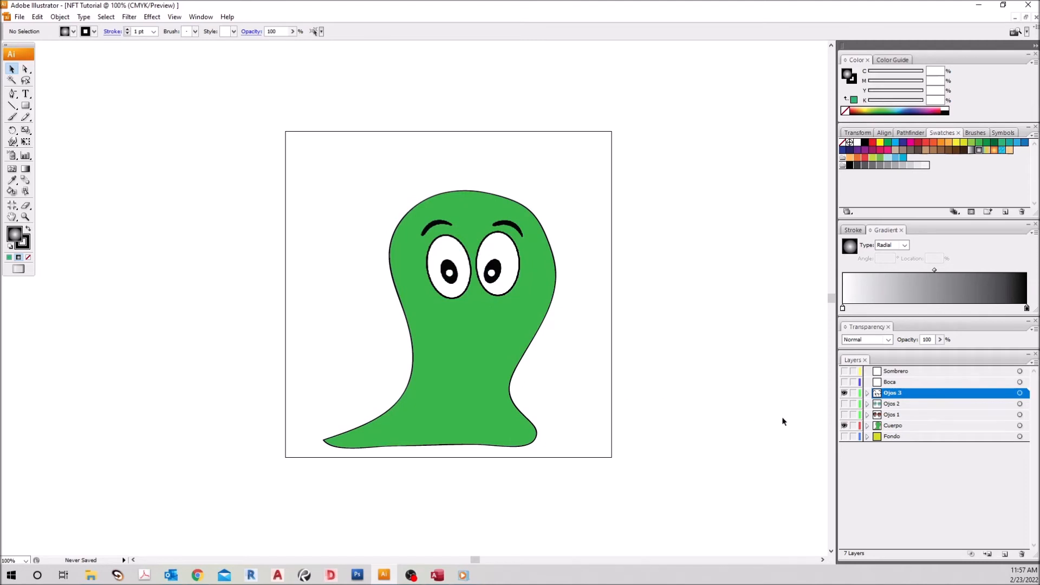
click(845, 394)
click(845, 405)
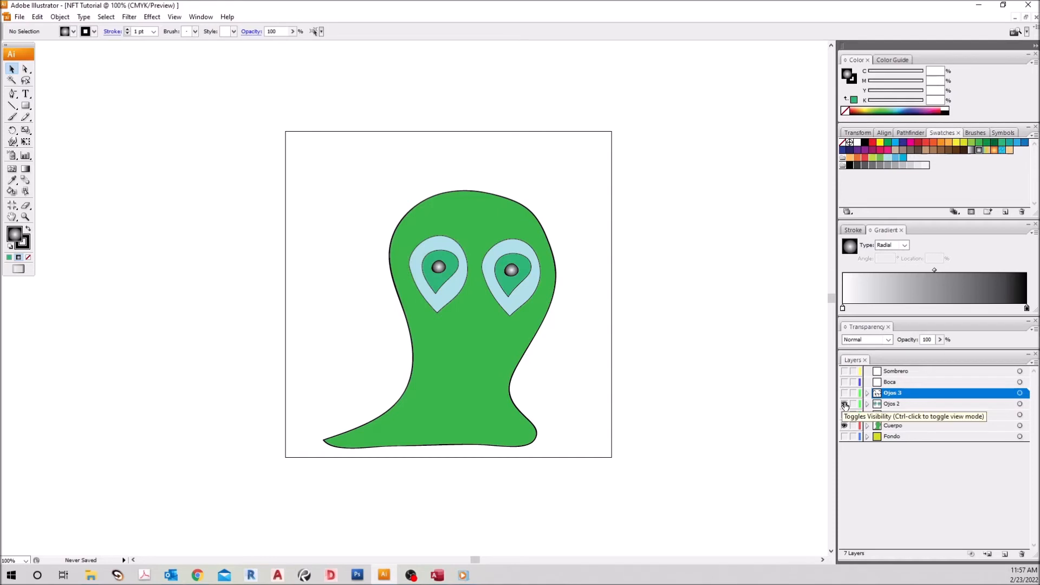
click(845, 404)
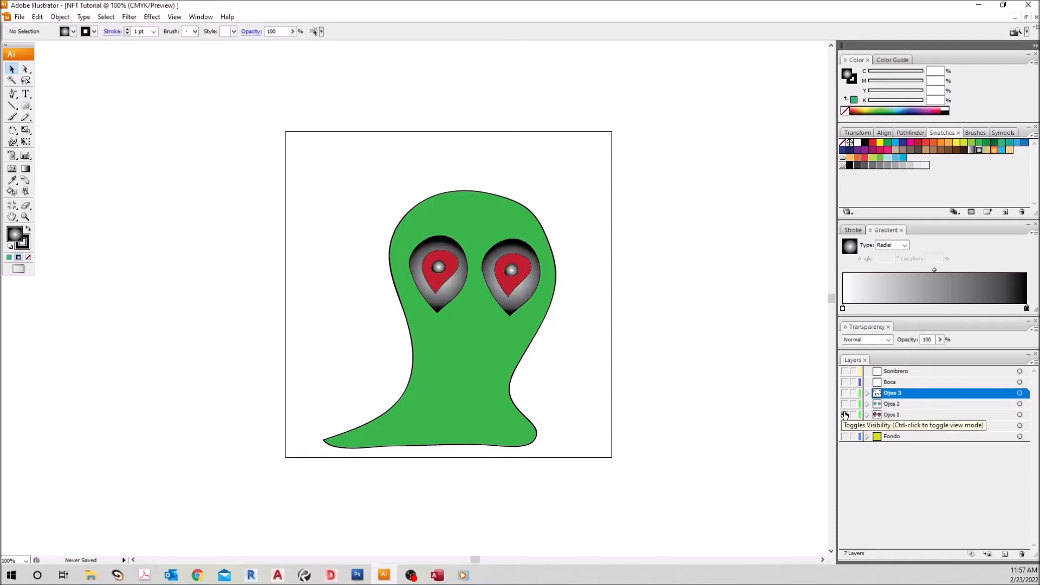
click(845, 416)
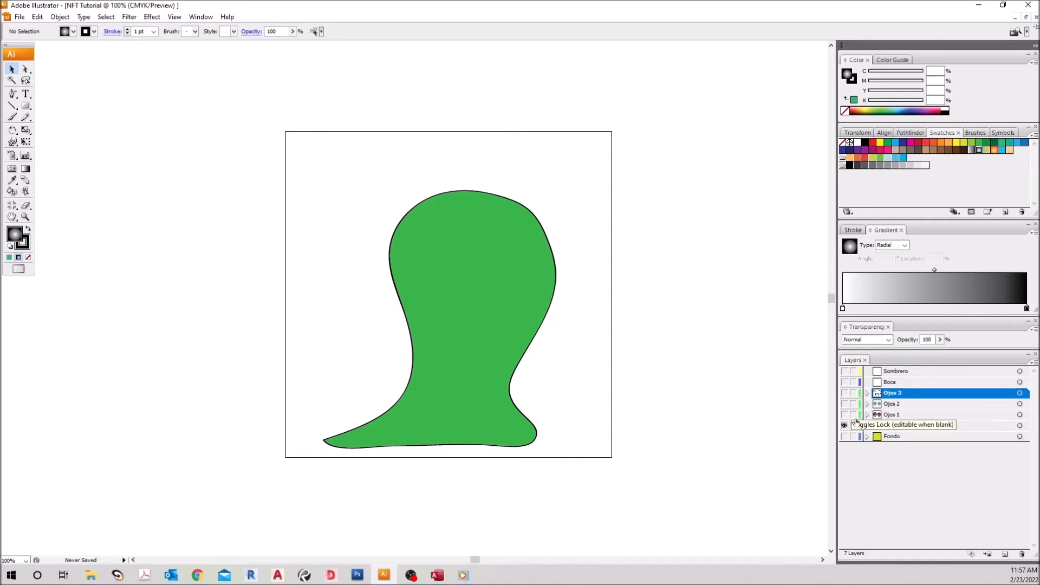
click(844, 425)
Show the Ojos 2 layer and fill its whole Live Paint eye group with black (K 100).
click(845, 404)
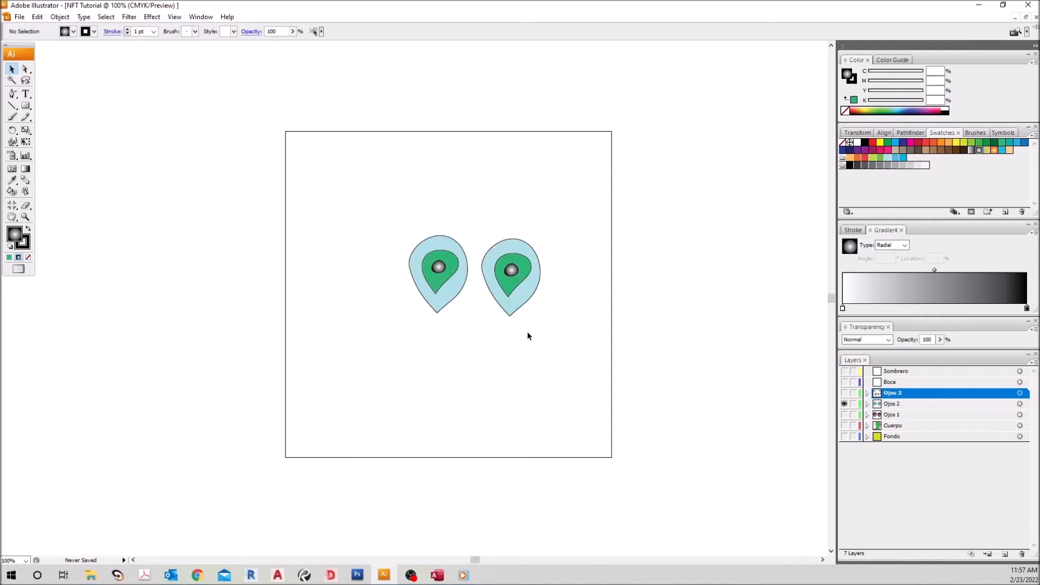
click(25, 69)
drag(378, 201, 568, 352)
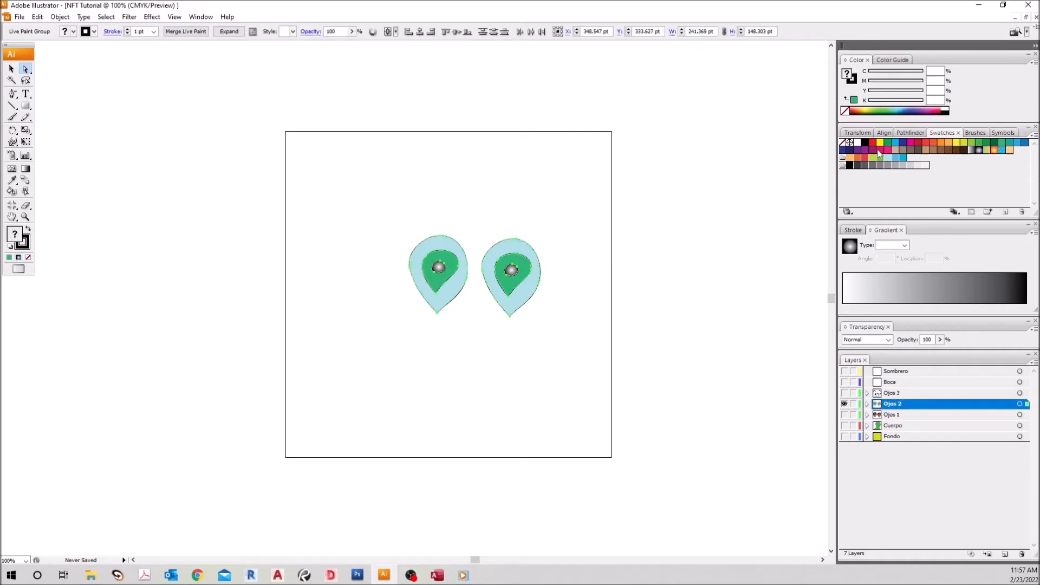
click(866, 144)
click(11, 68)
click(215, 233)
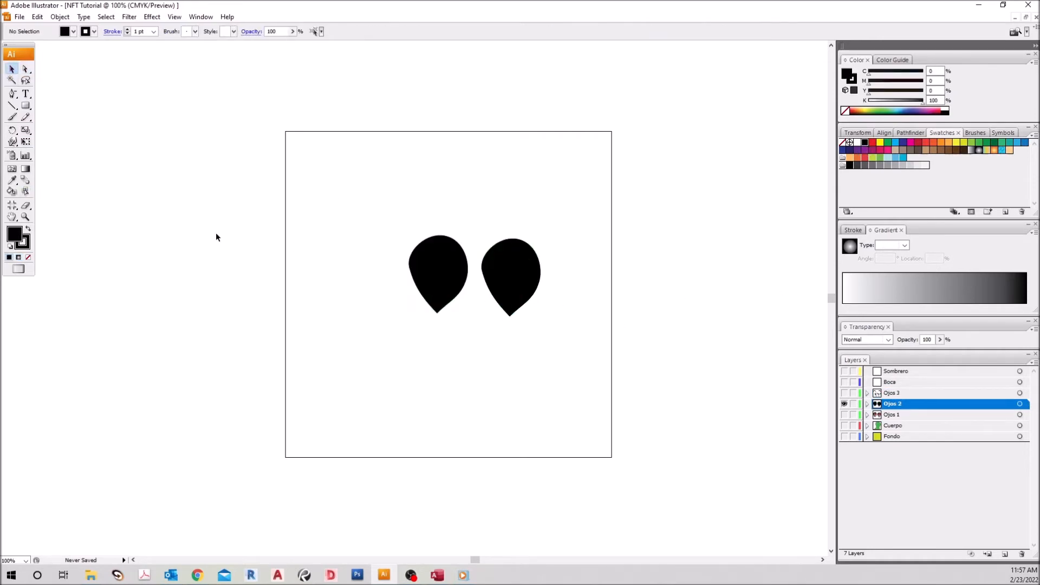
click(445, 267)
key(Delete)
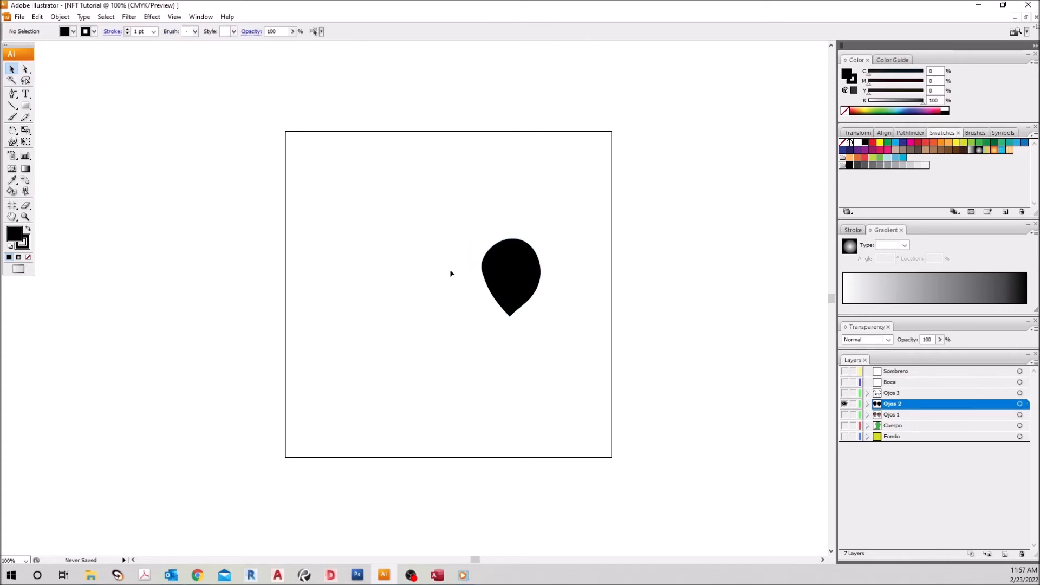
key(ctrl+z)
click(475, 270)
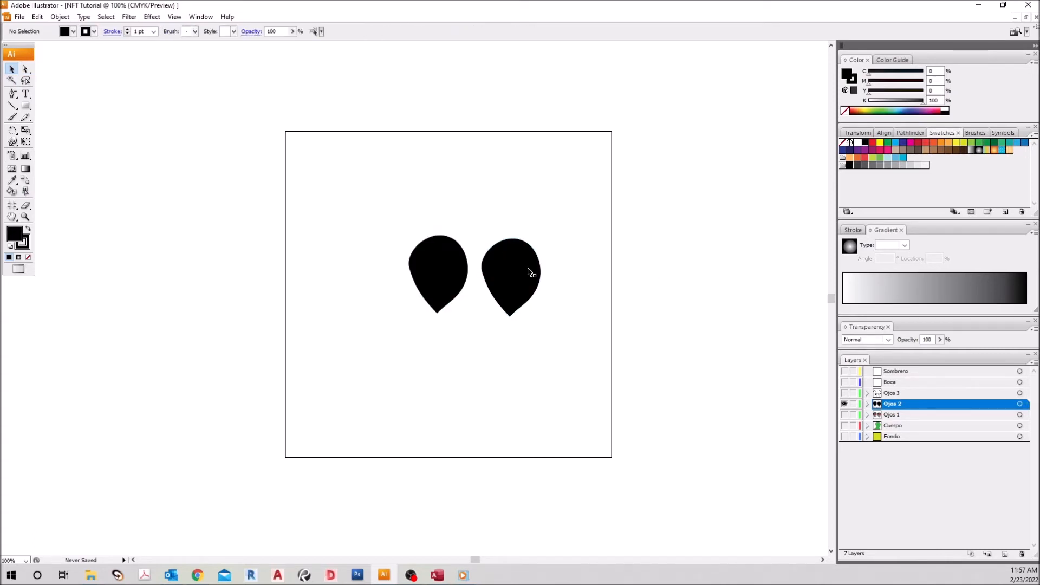
Check the black Ojos 2 eyes against the shown Cuerpo body, and undo the black fill together with the layer visibility changes.
click(845, 425)
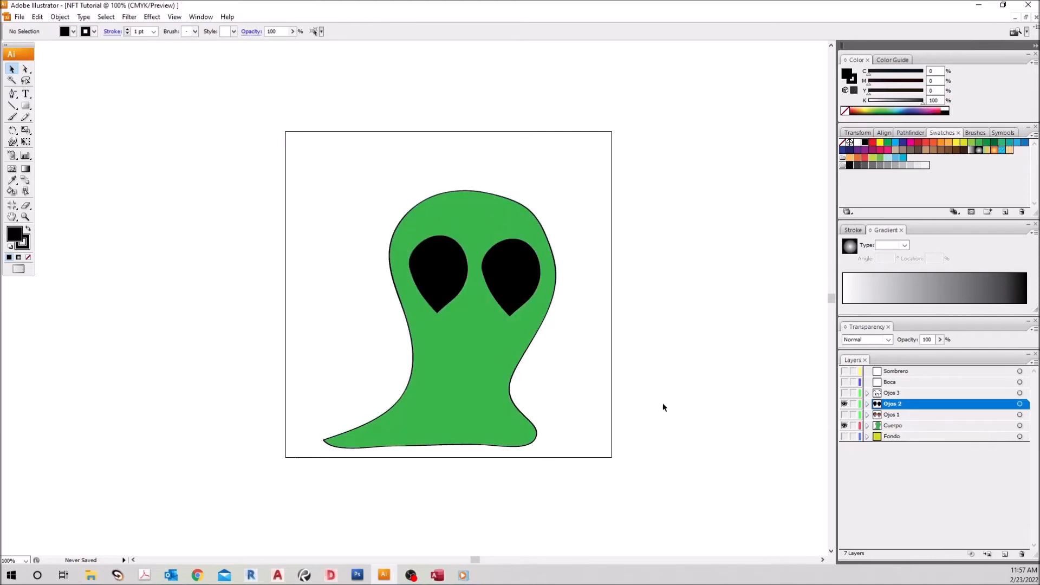
key(ctrl+z)
key(ctrl+z)
key(ctrl+z)
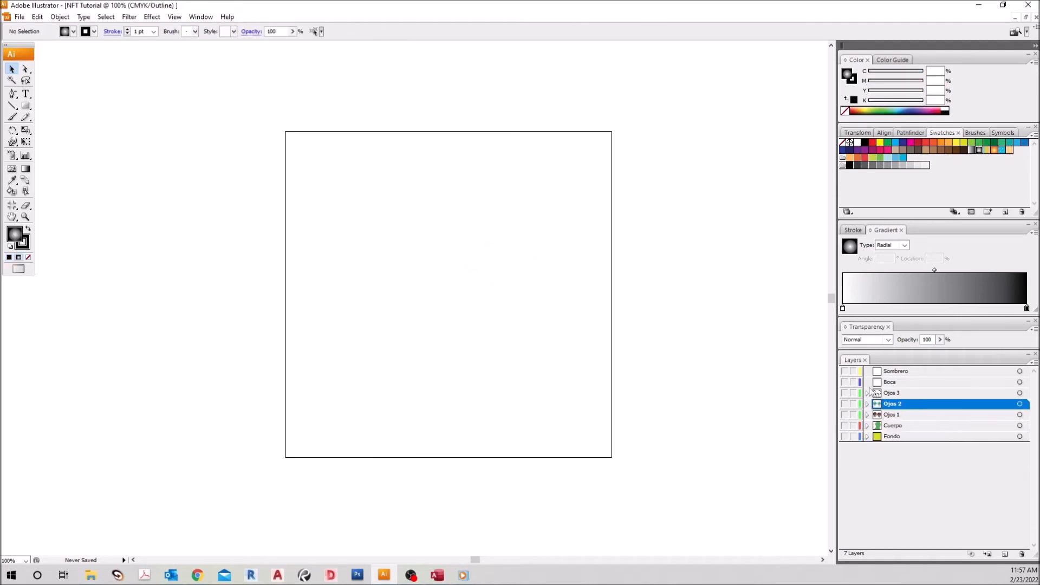
Preview the Ojos 3 eyes on the Cuerpo body, and leave Boca as the active and only visible layer.
click(844, 392)
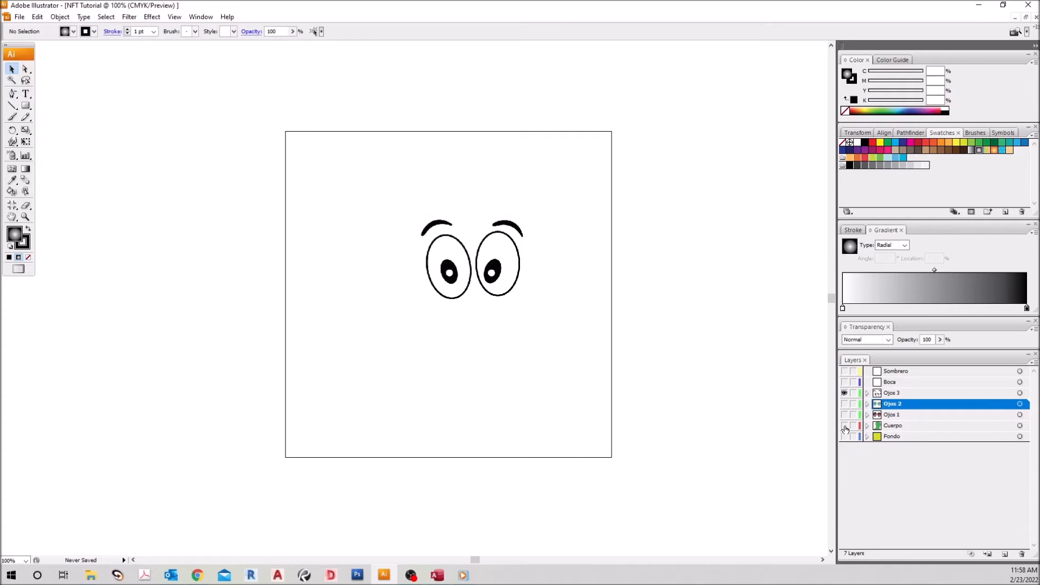
click(844, 426)
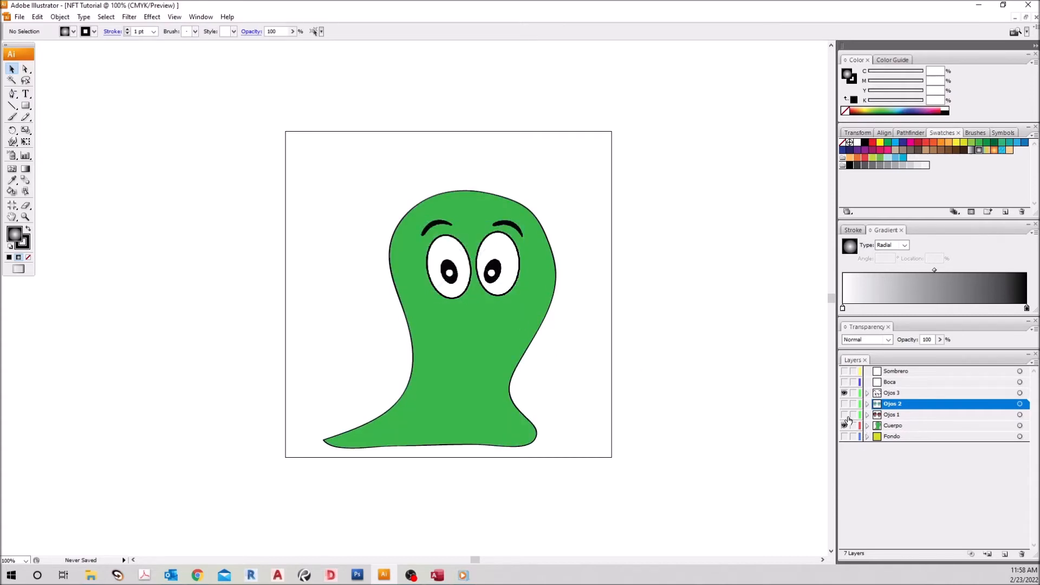
click(915, 394)
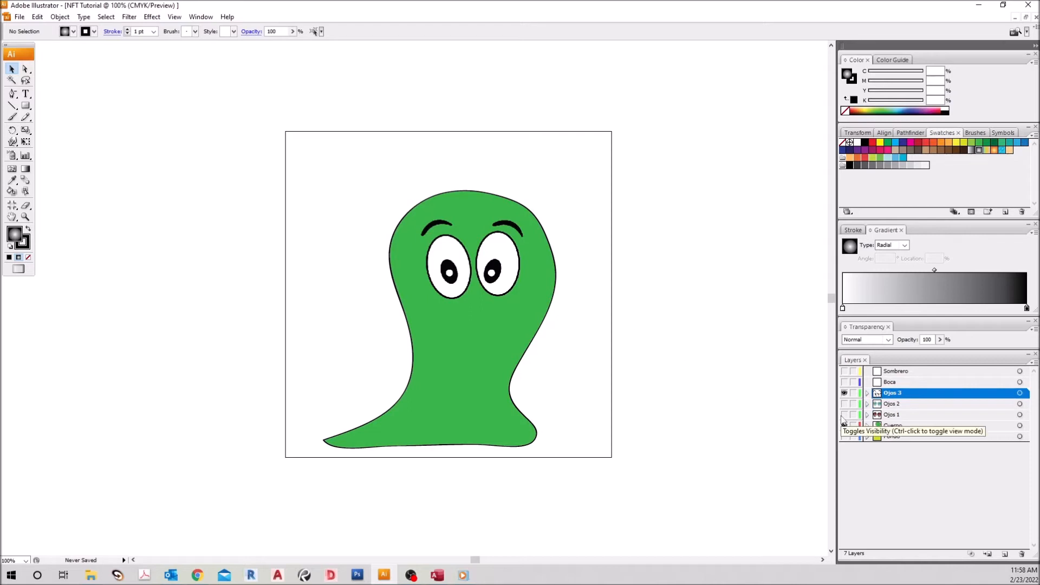
click(903, 384)
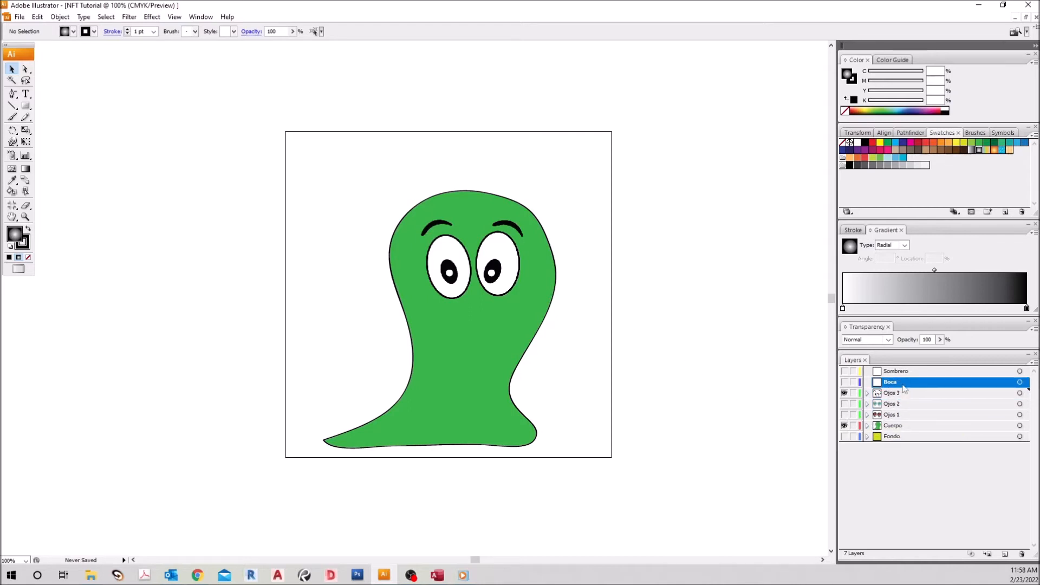
click(845, 393)
click(845, 426)
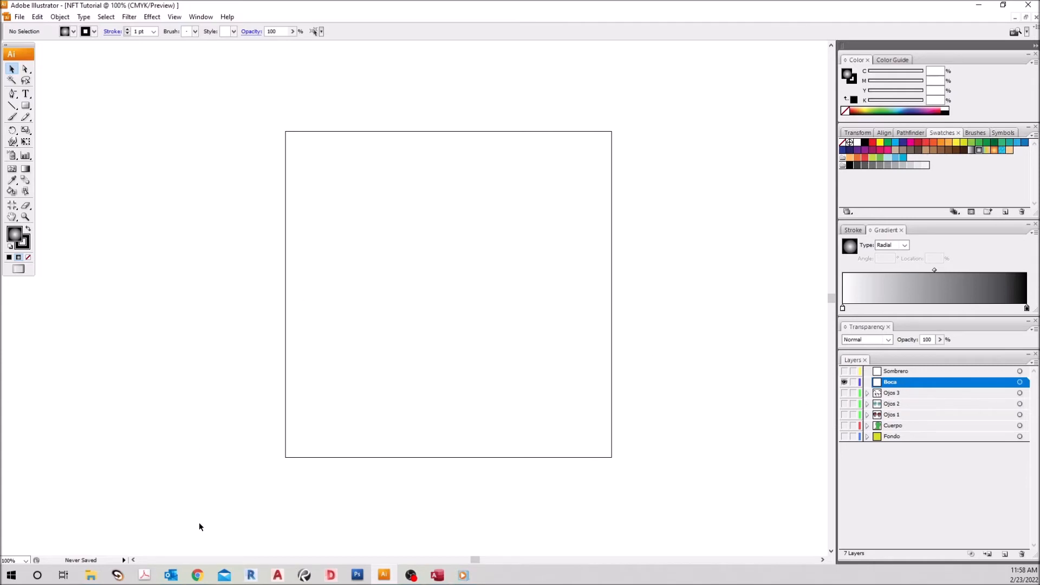
Switch to Chrome and search PNGEgg for "mouth" images.
click(197, 575)
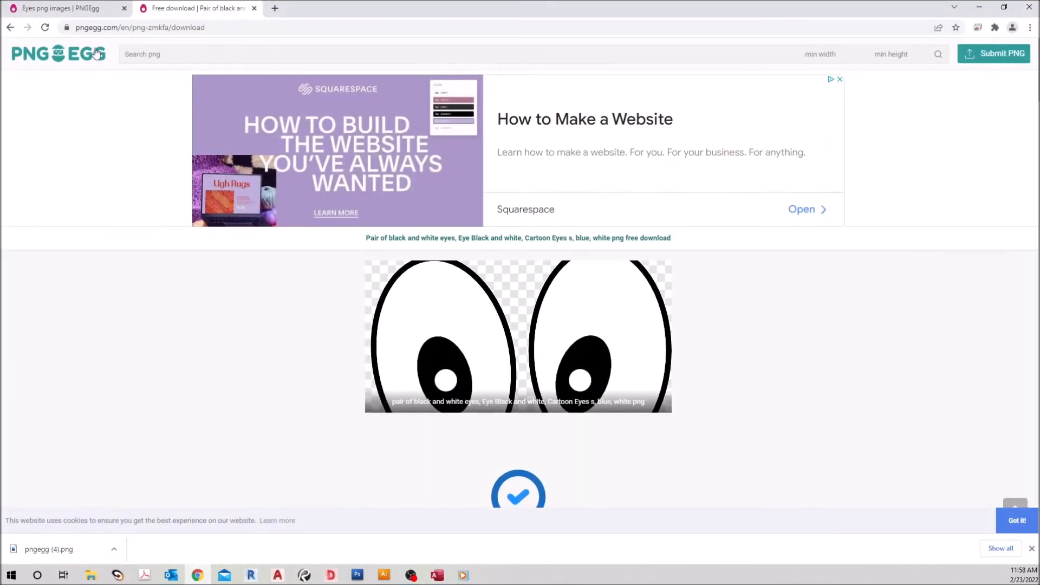
click(176, 52)
click(145, 98)
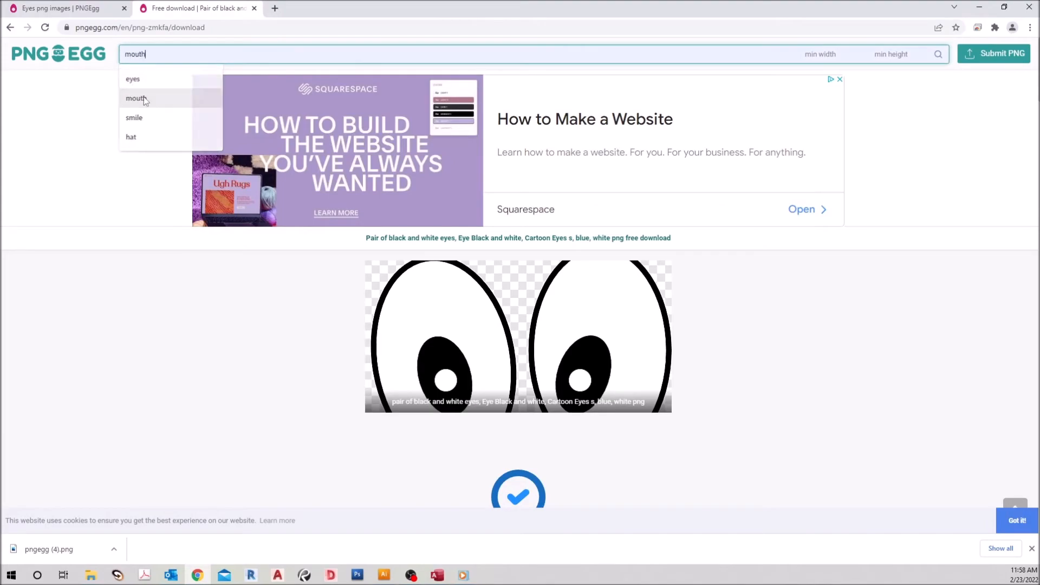
key(Return)
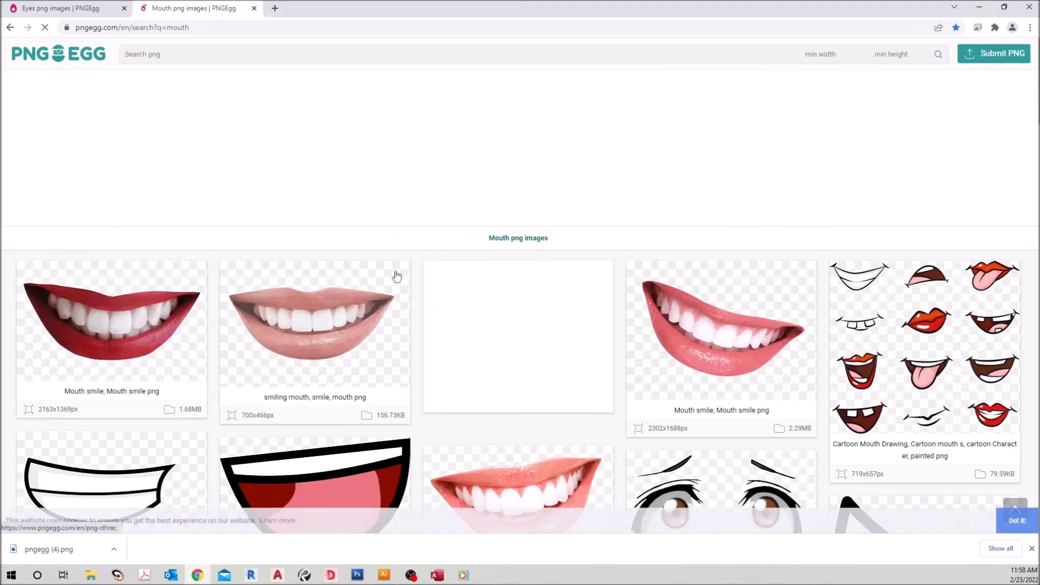
Find the red smiling mouth illustration with its tongue out in the results and download its PNG.
scroll(433, 260, down, 10)
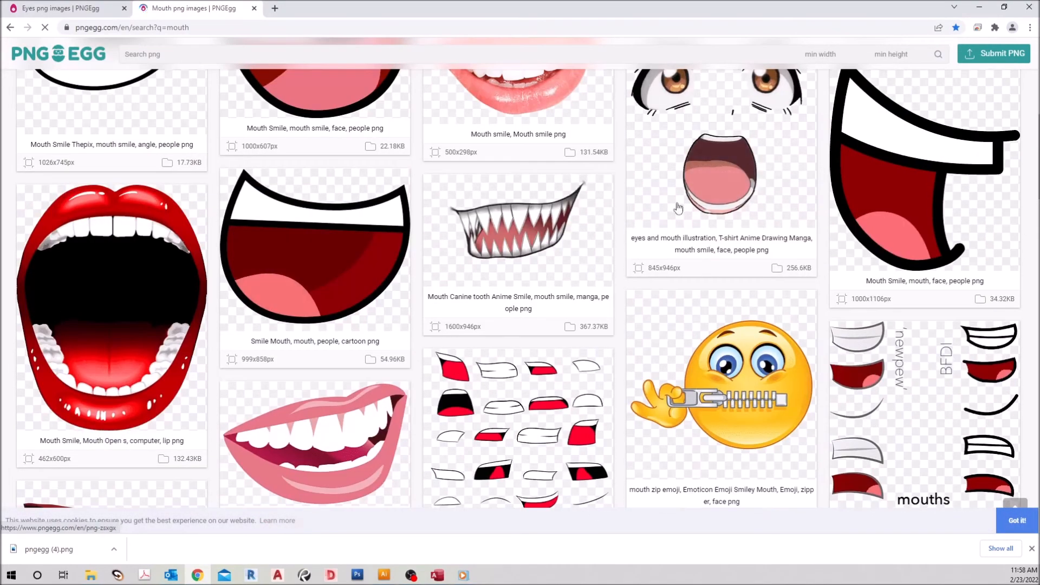
scroll(647, 217, down, 7)
scroll(647, 216, down, 15)
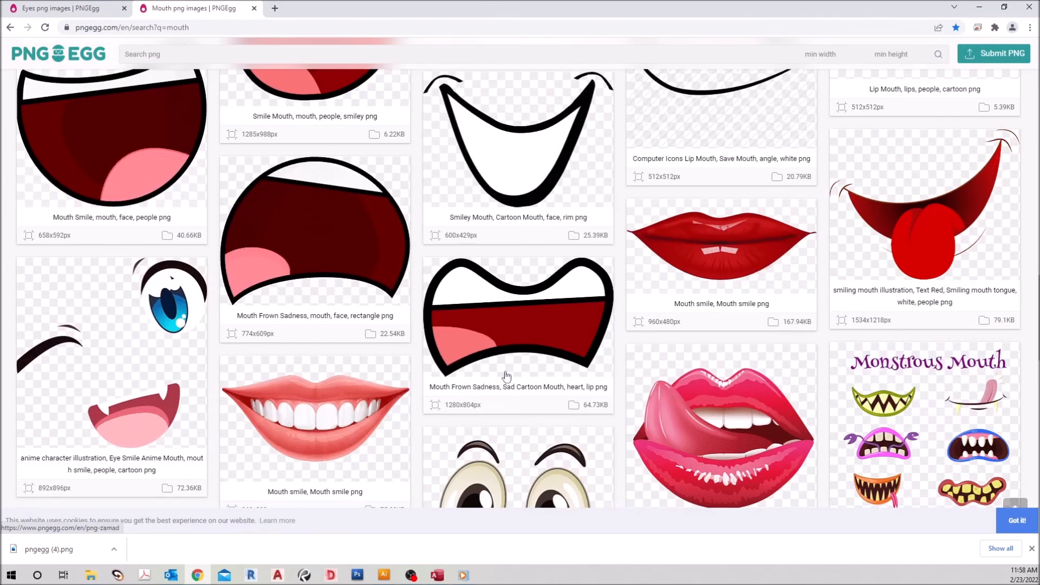
click(861, 239)
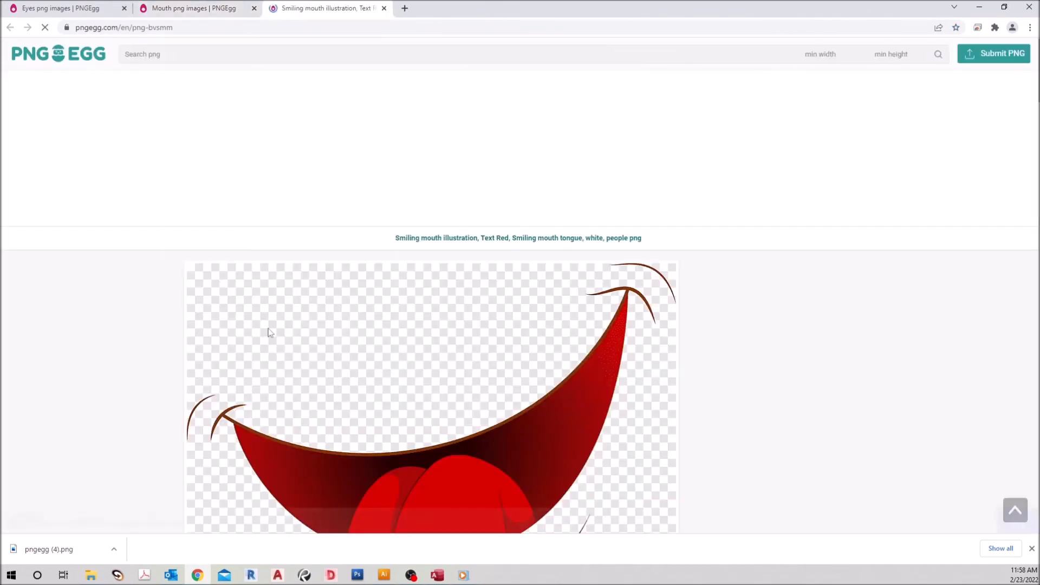
scroll(430, 271, down, 5)
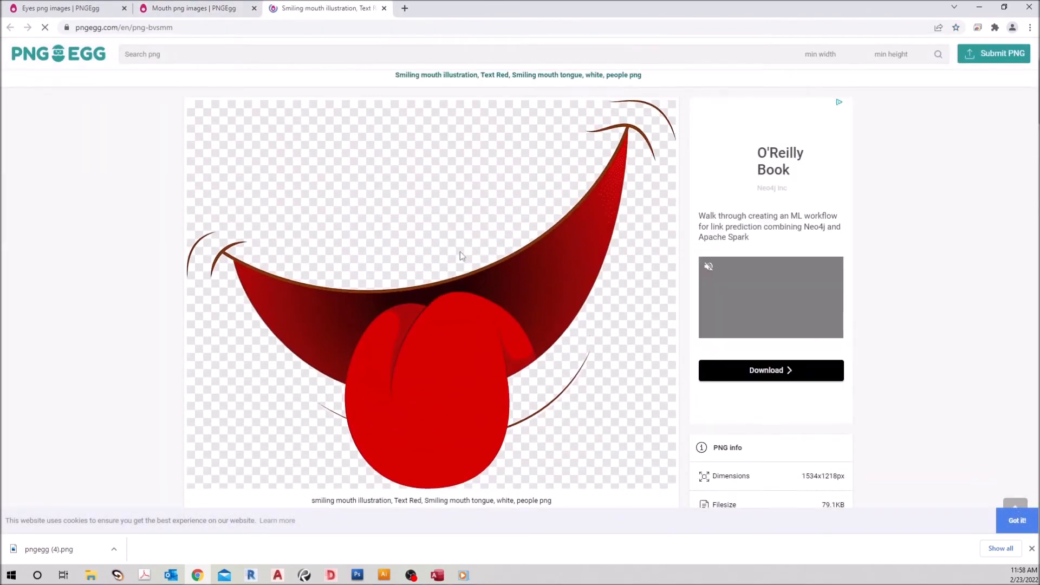
scroll(460, 252, down, 7)
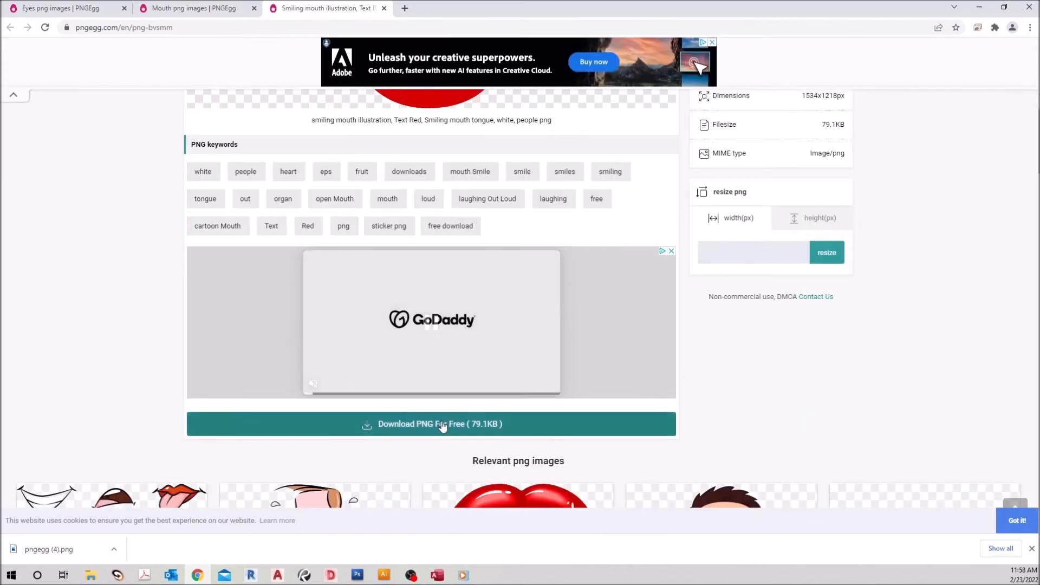
click(442, 426)
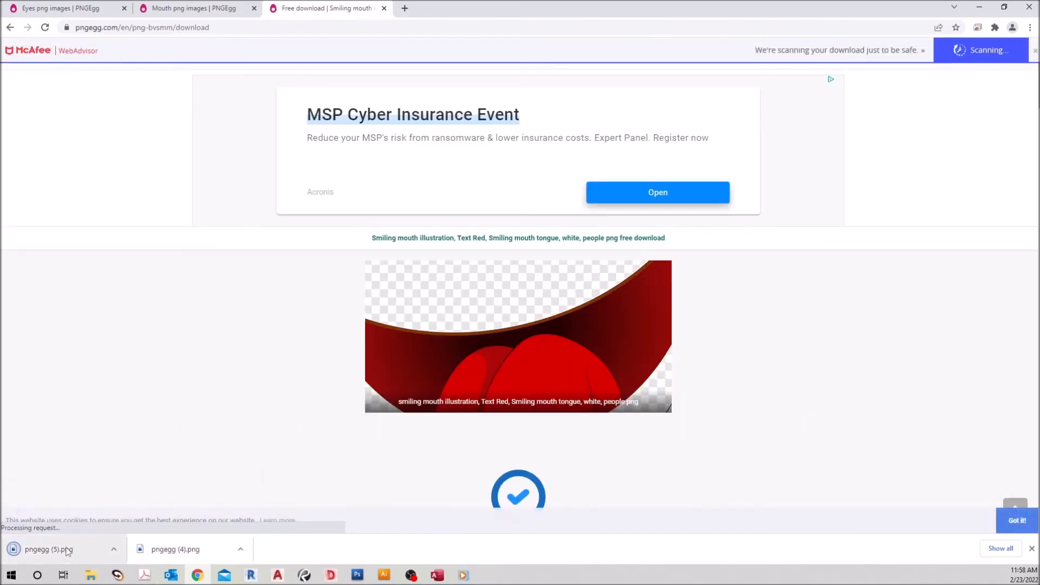
scroll(847, 158, down, 5)
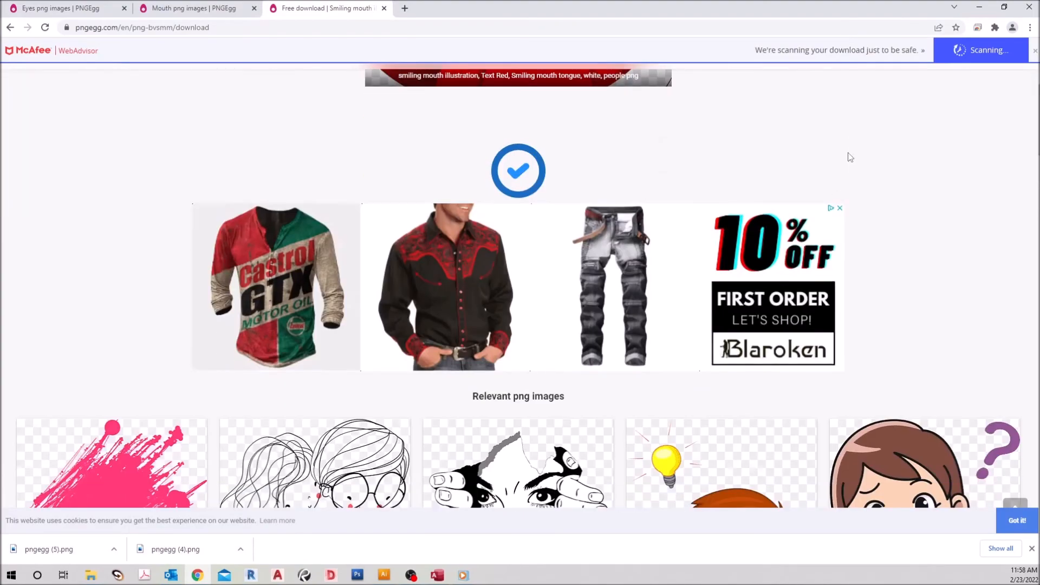
scroll(848, 157, down, 5)
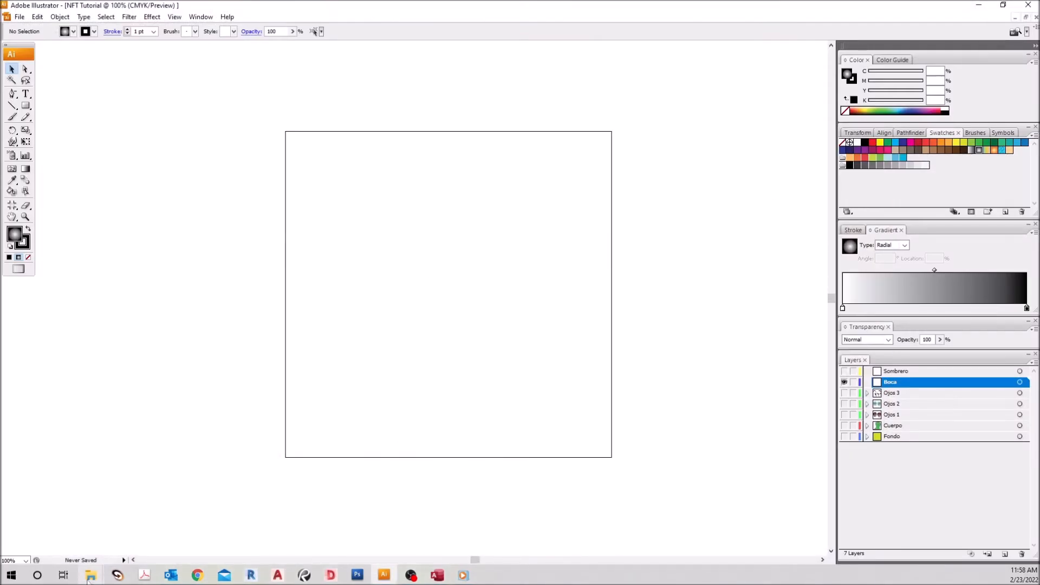
Place the image mouth 1.png from File Explorer onto the Boca layer of the Illustrator document.
mouse_move(92, 577)
click(163, 520)
scroll(769, 242, up, 3)
scroll(780, 227, down, 6)
click(791, 203)
drag(791, 203, 419, 295)
click(778, 77)
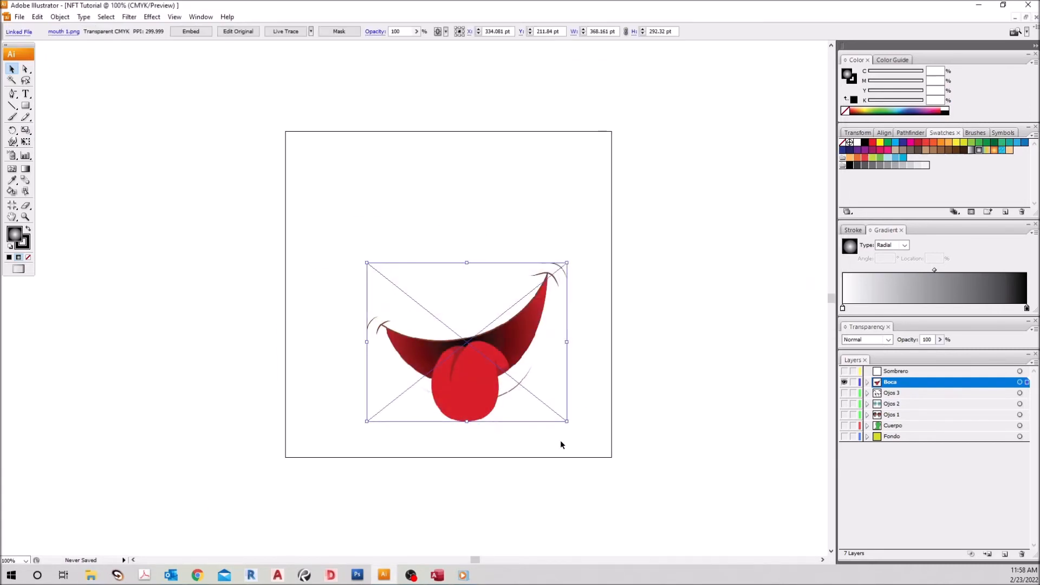
Scale the mouth to about 261 × 213 pt, move it to about X 338.5, Y 206.5 pt, and show the Cuerpo layer.
drag(567, 421, 509, 378)
drag(426, 347, 458, 371)
click(844, 426)
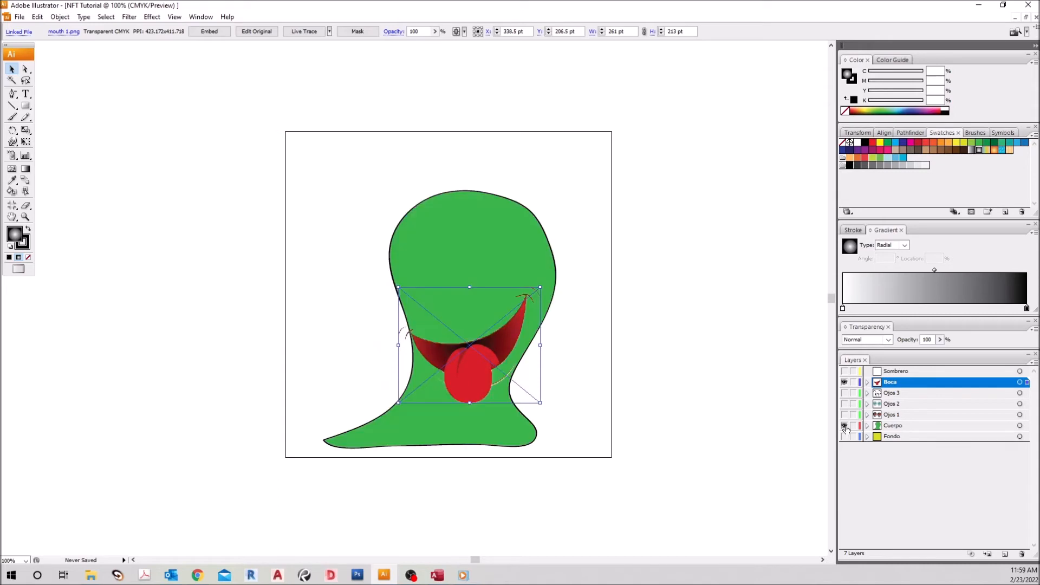
Move the mouth up onto the face and shrink it to slightly below 174.5 × 149.5 pt.
drag(540, 403, 516, 306)
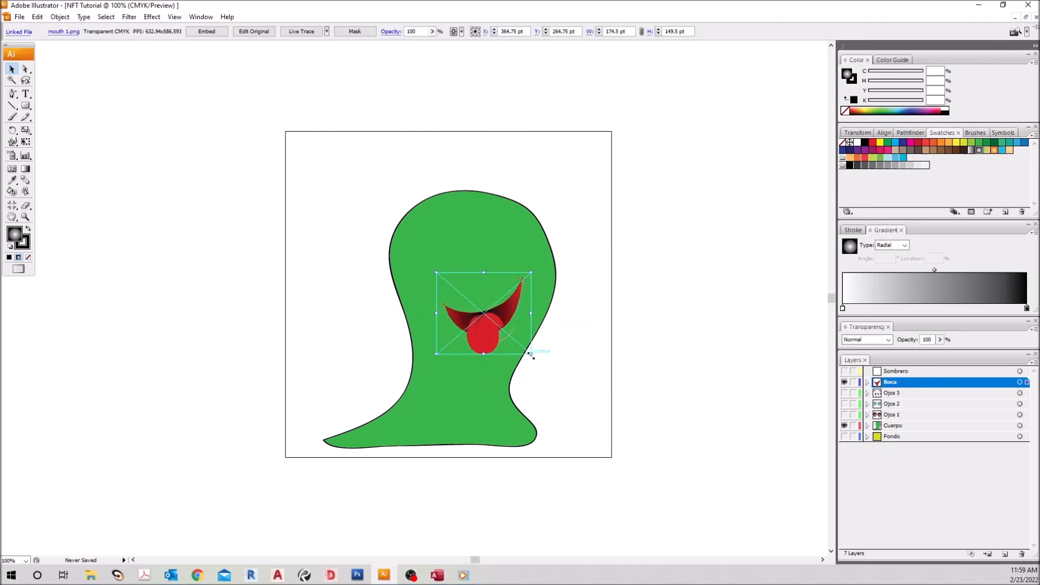
drag(529, 352, 524, 347)
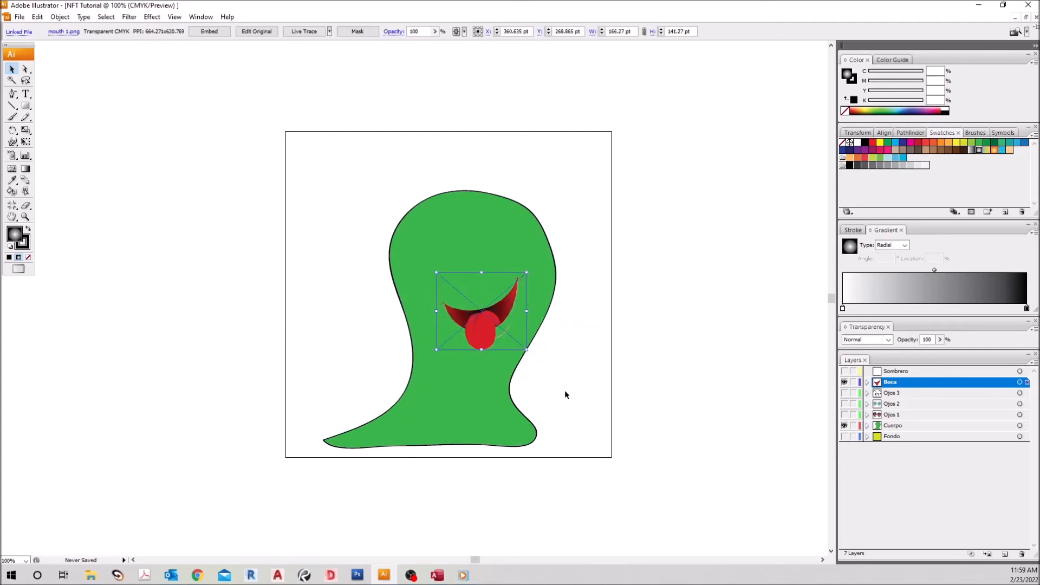
key(ctrl+z)
drag(529, 353, 524, 347)
click(523, 359)
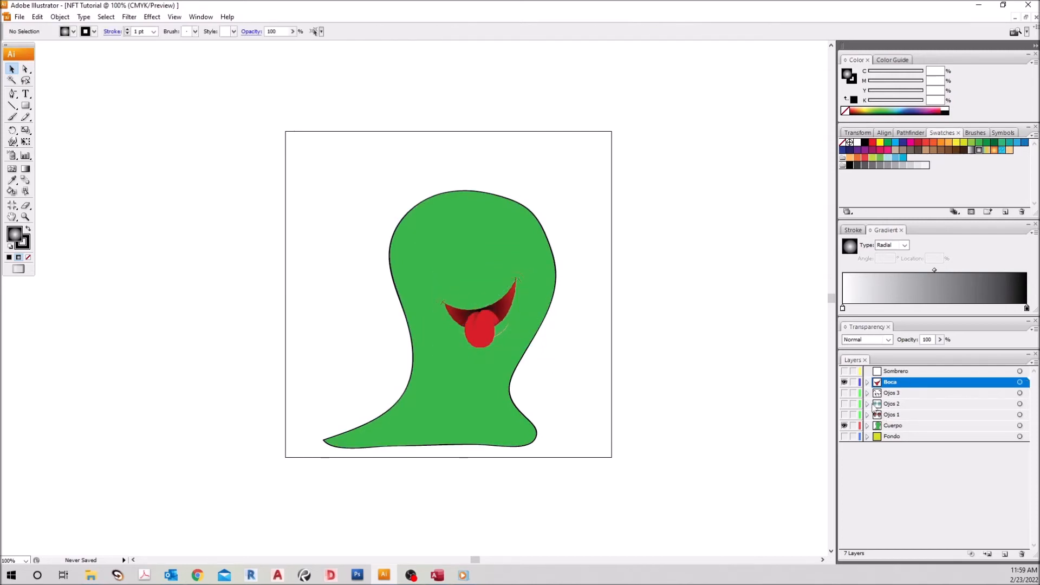
Lower the mouth slightly and resize it to about 171.5 × 146.5 pt, checking it against the Ojos 3 eyes and leaving that layer shown.
click(844, 394)
click(844, 394)
click(497, 323)
drag(503, 320, 532, 363)
click(561, 385)
click(844, 393)
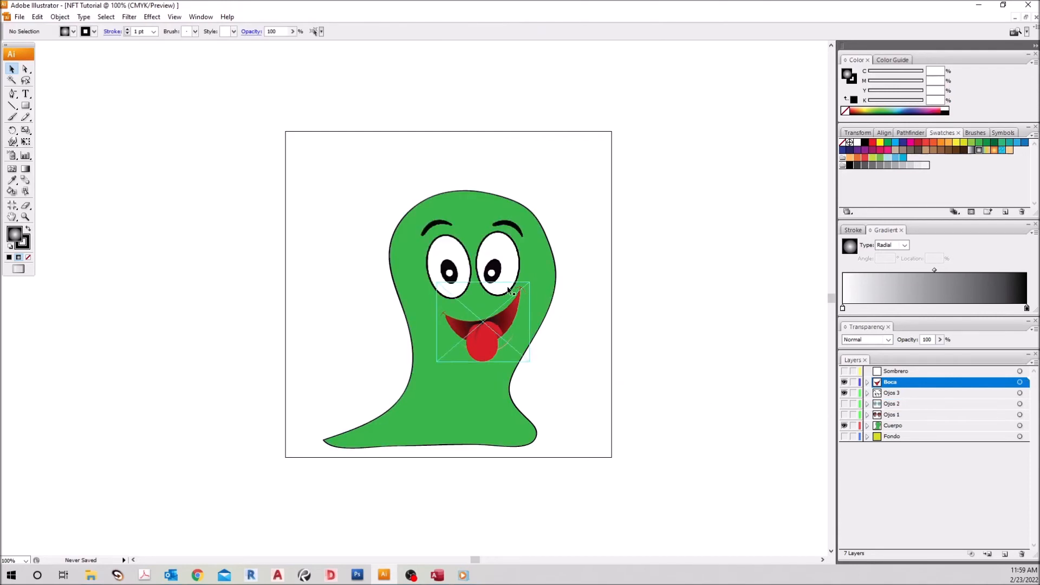
Move the mouth slightly down and sideways so it sits centred just below the Ojos 3 eyes, and deselect it.
click(464, 335)
drag(464, 334, 465, 343)
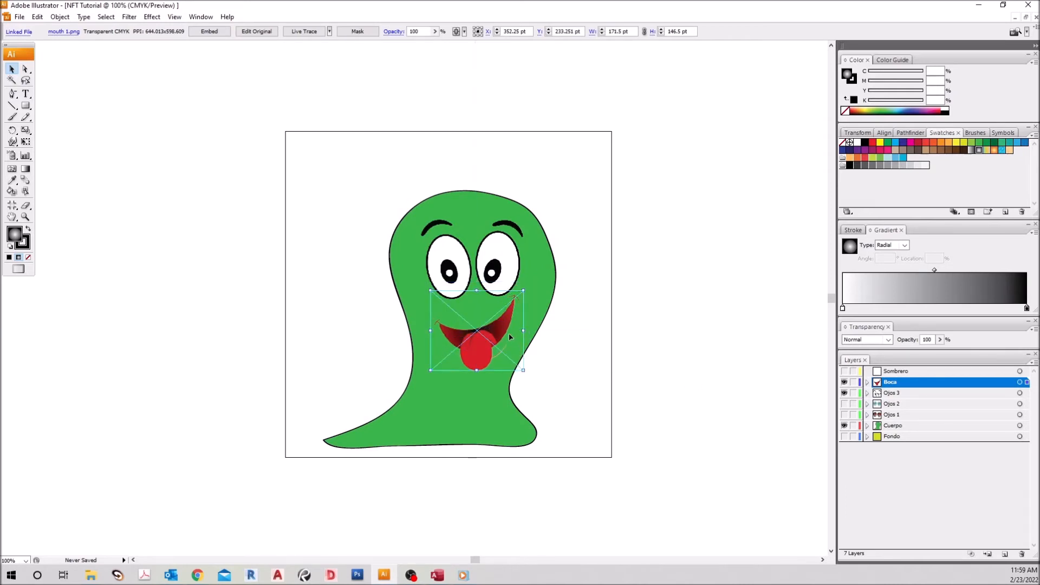
drag(510, 337, 511, 340)
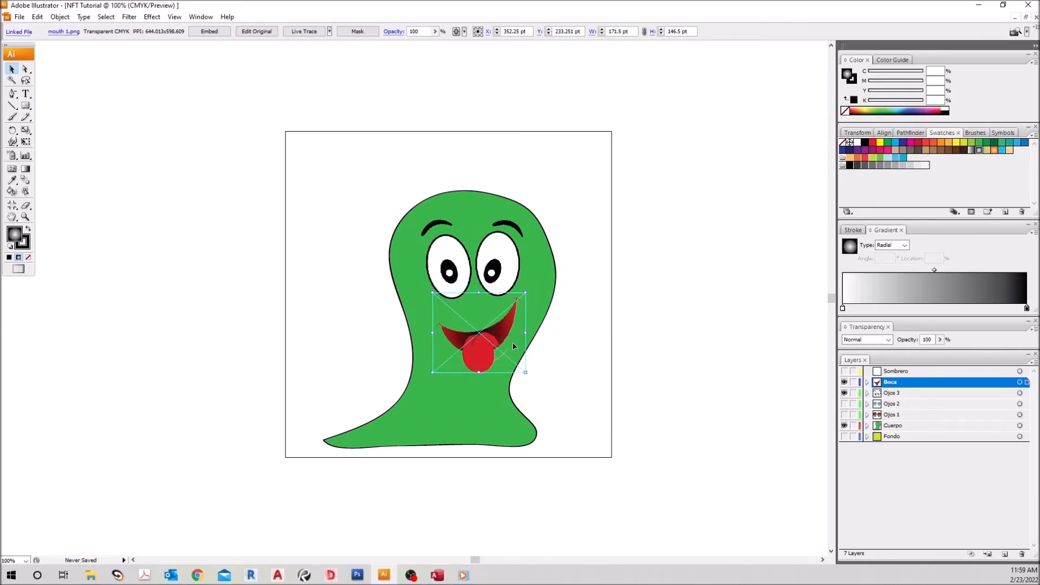
click(694, 366)
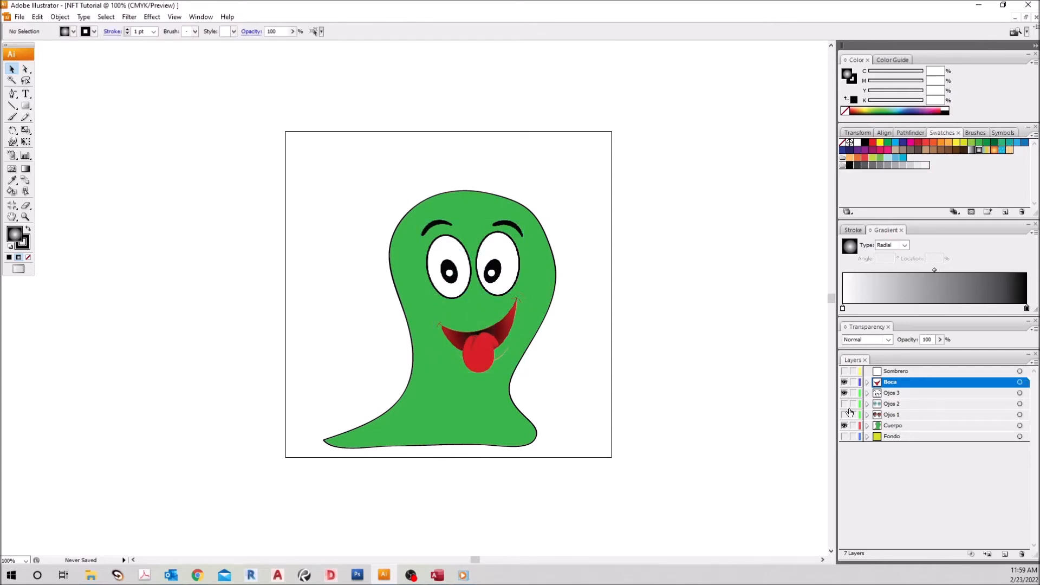
Hide the Boca and Ojos 3 layers and show the Ojos 2 eyes on the Cuerpo body instead.
click(844, 383)
click(845, 393)
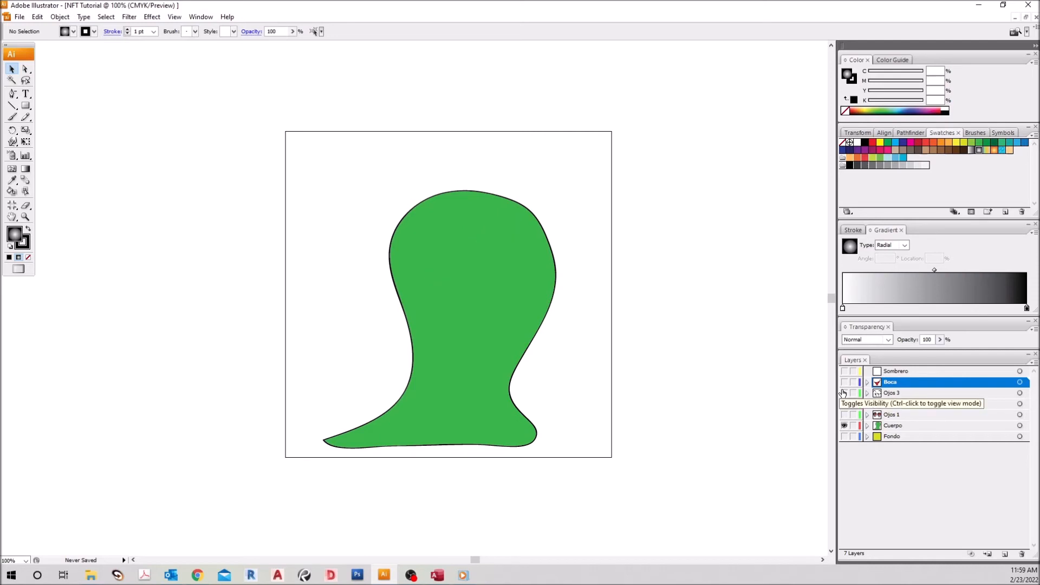
click(844, 394)
click(845, 393)
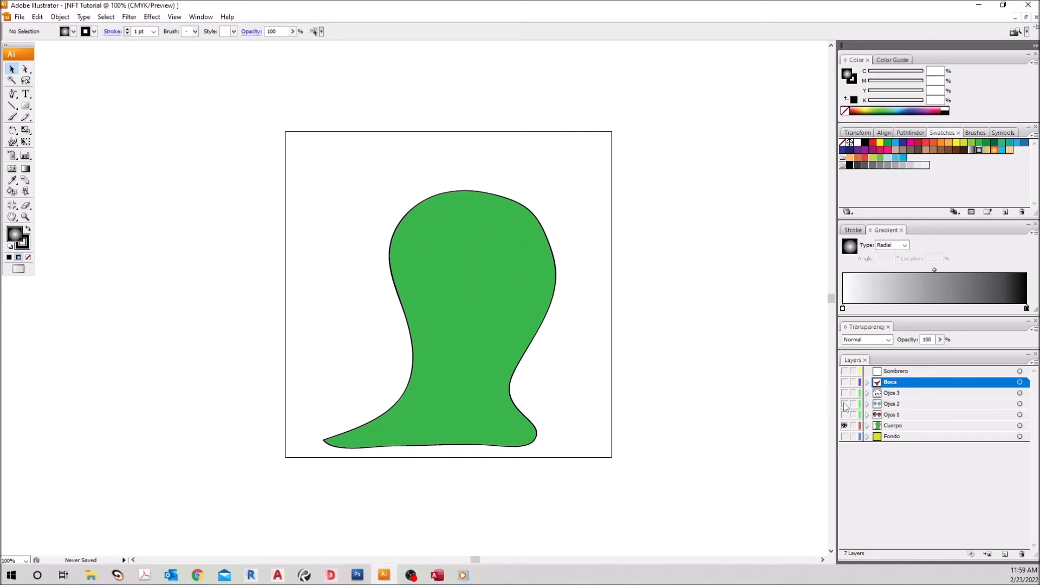
click(844, 404)
click(845, 393)
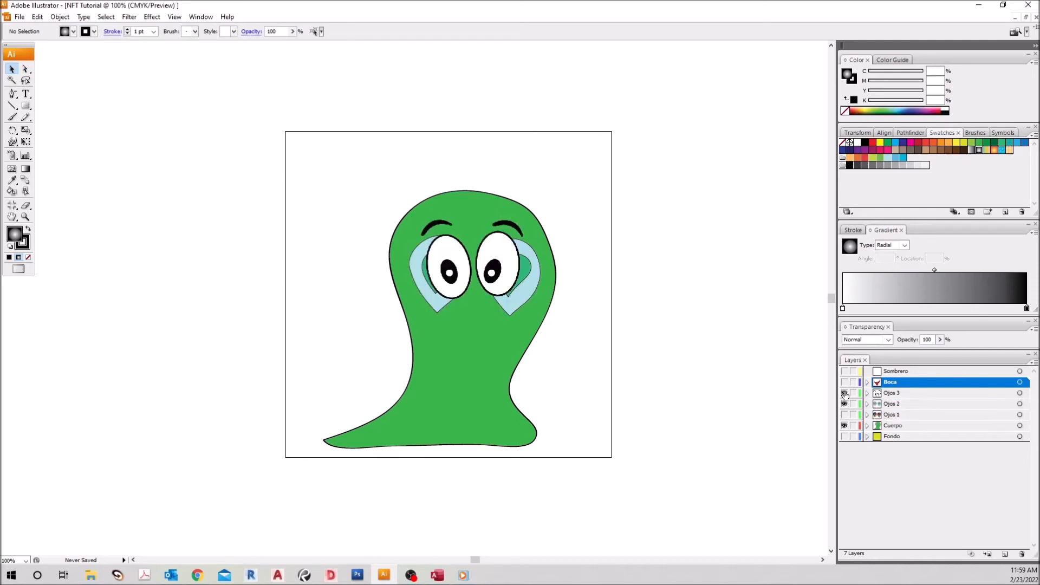
click(845, 394)
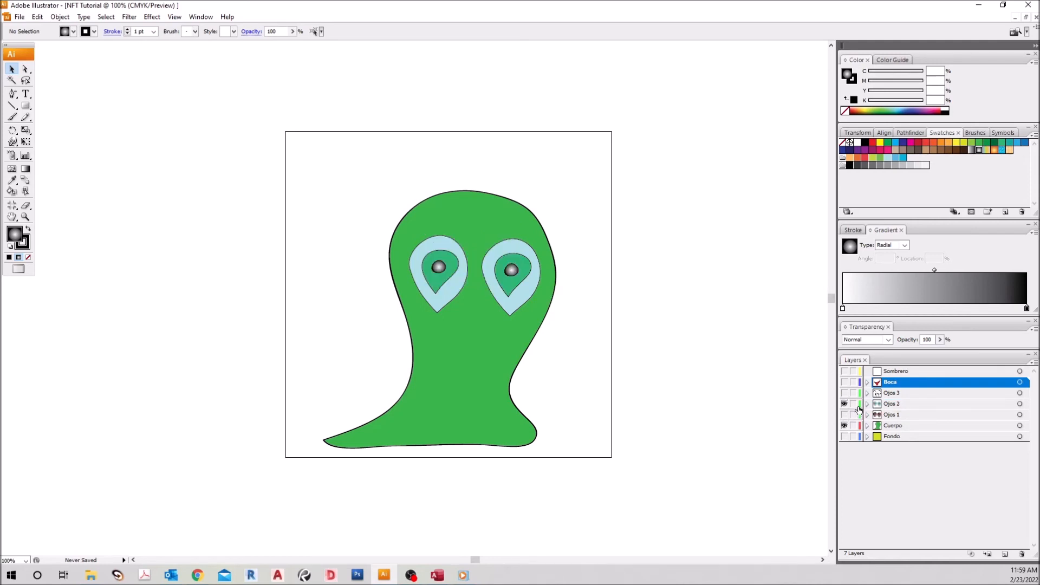
Show the Boca layer and move the mouth below the Ojos 2 eyes, to about X 340, Y 192 pt.
click(844, 383)
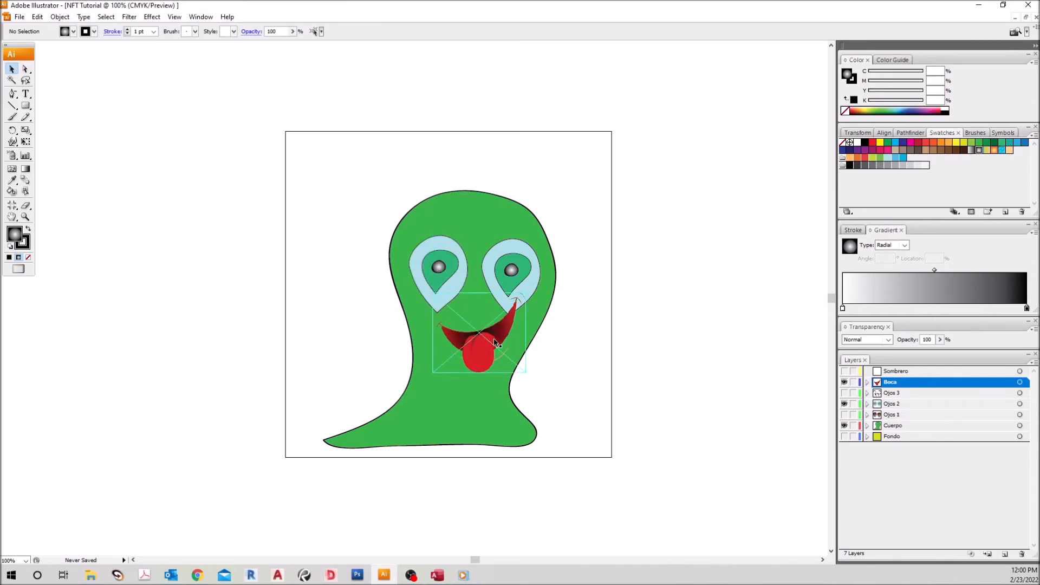
drag(499, 337, 495, 356)
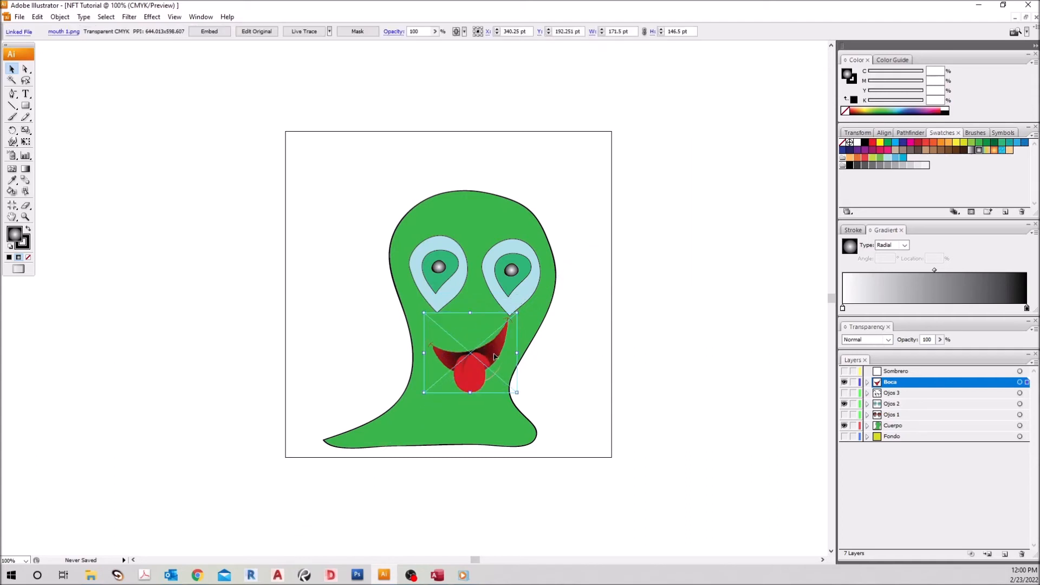
Deselect the mouth and hide the Ojos 2 eyes so only the mouth shows on the Cuerpo body.
click(737, 382)
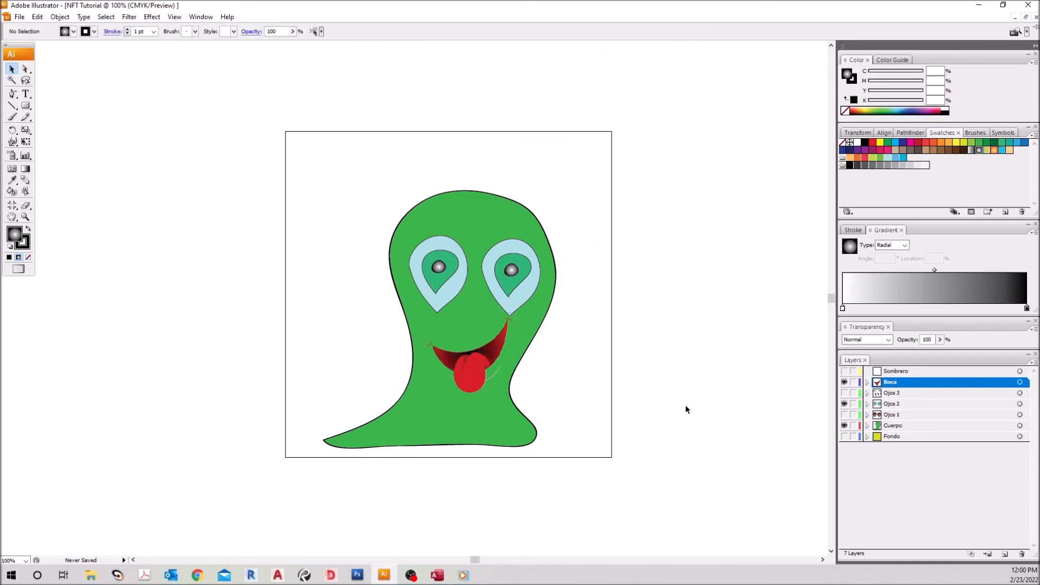
click(845, 382)
click(844, 382)
click(844, 404)
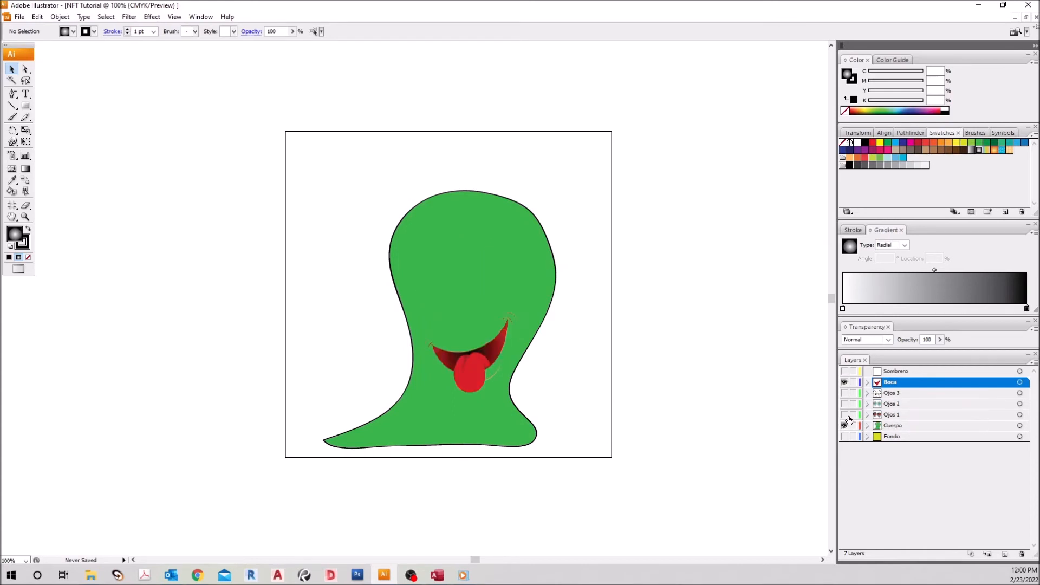
click(844, 415)
click(845, 415)
Scale the mouth down slightly and place it a little higher on the body, with the Ojos 2 eyes shown again.
click(501, 356)
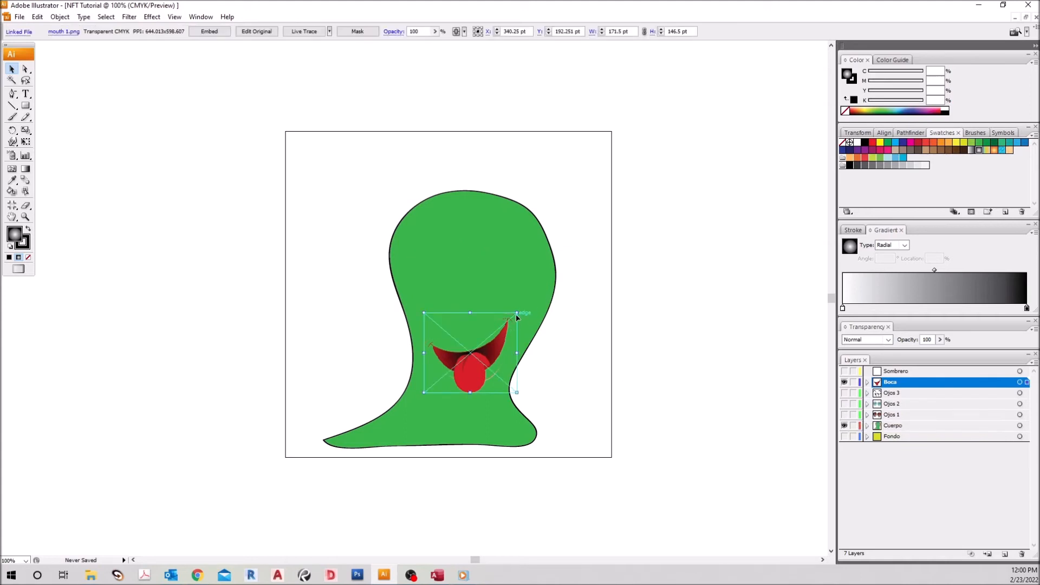
drag(518, 392, 493, 352)
click(581, 385)
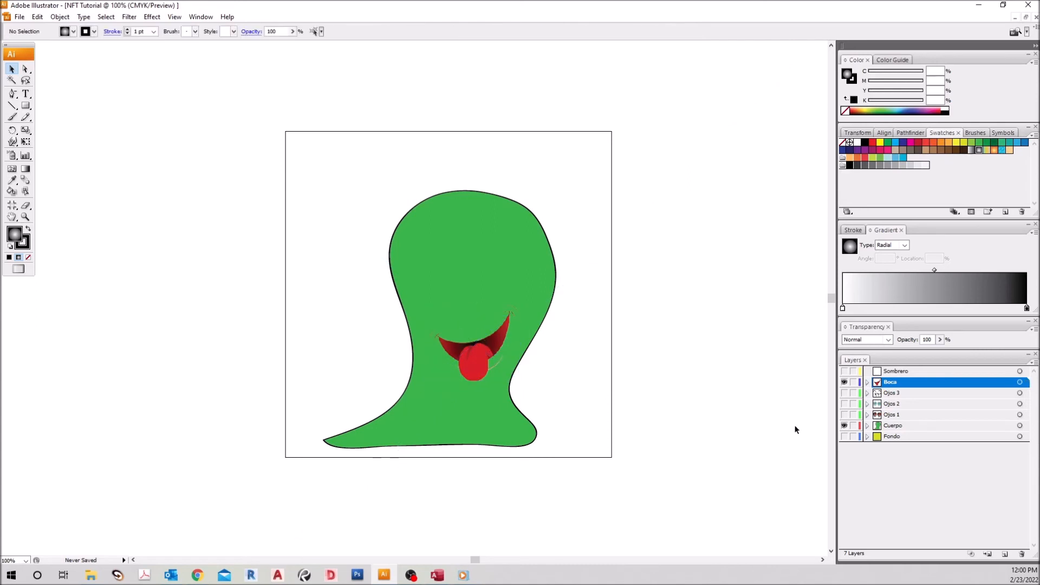
click(844, 404)
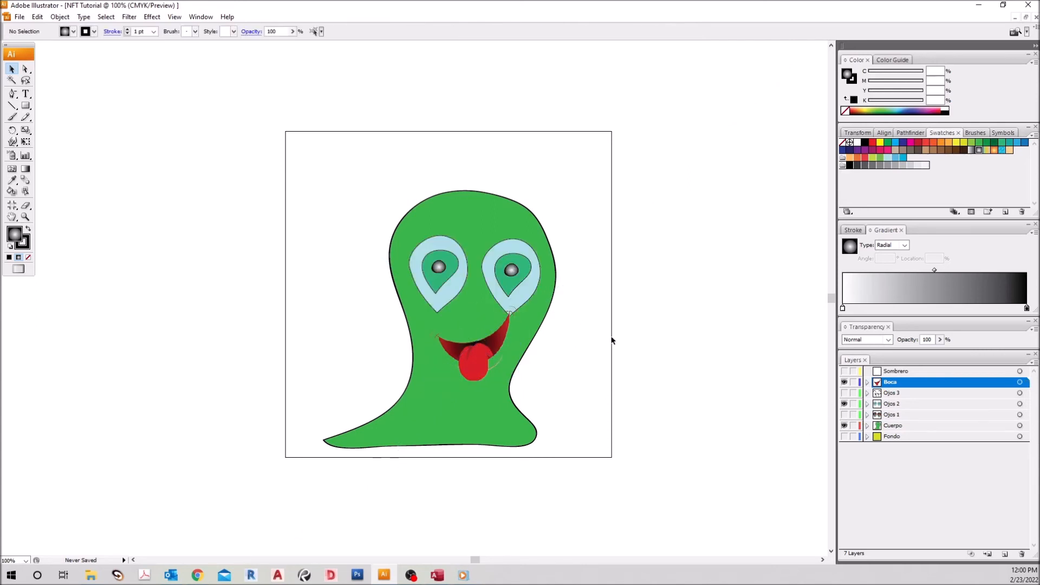
Hide the Cuerpo and Boca layers, scale both Ojos 2 eyes down slightly together, and check them briefly against the mouth.
click(845, 426)
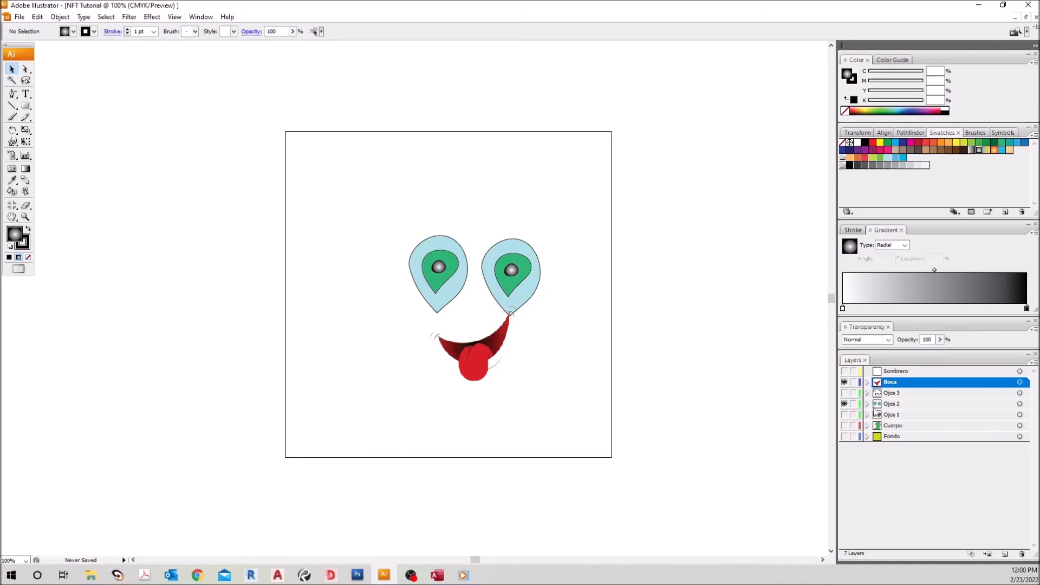
click(844, 382)
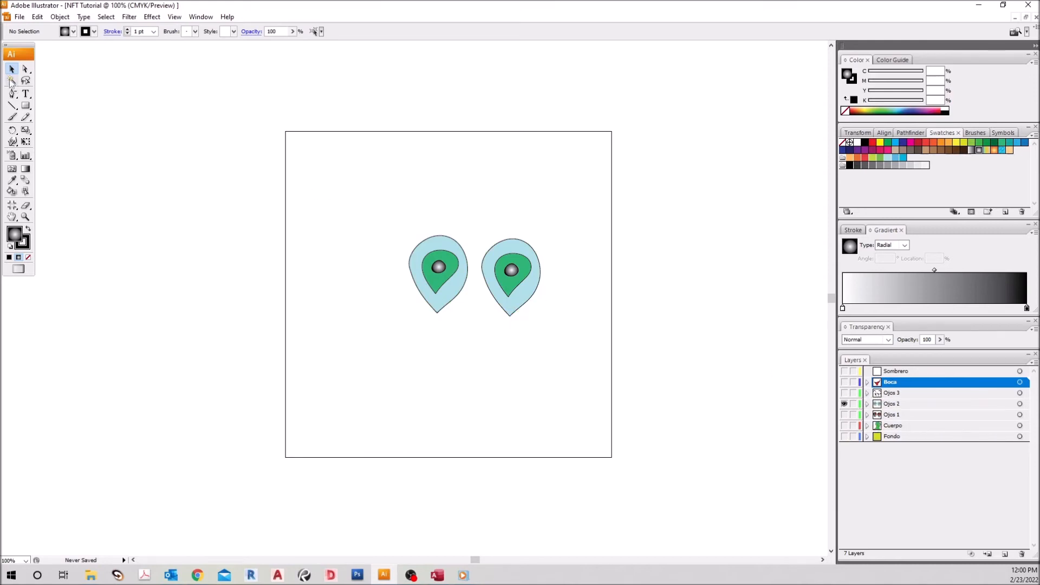
drag(373, 206, 554, 340)
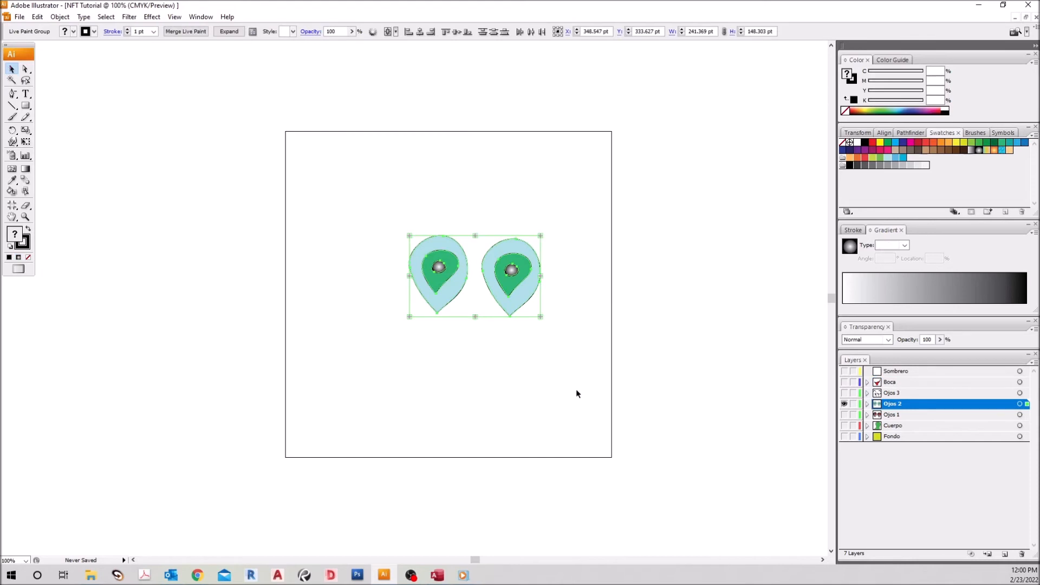
drag(541, 318, 531, 311)
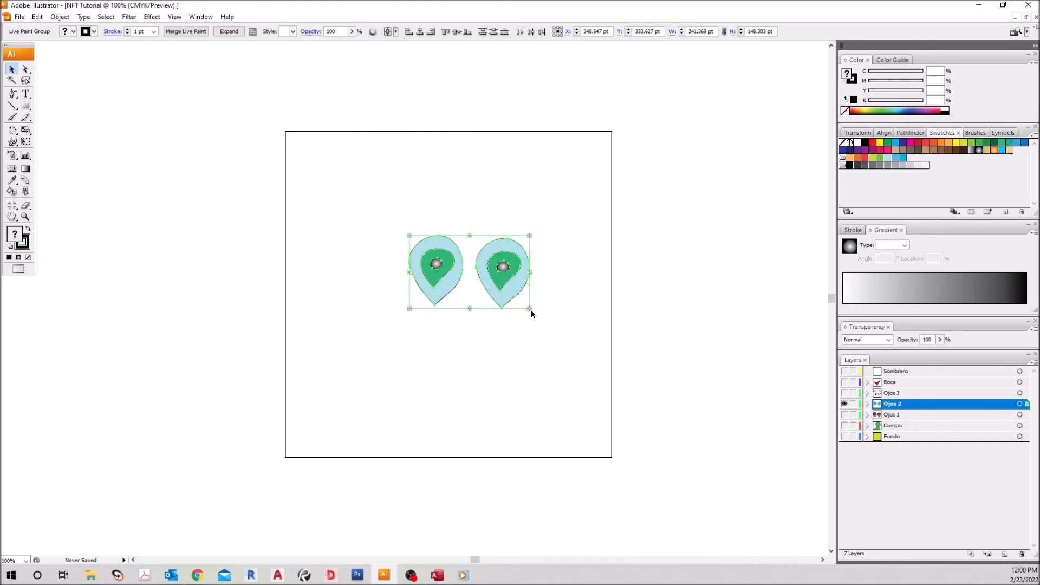
click(669, 344)
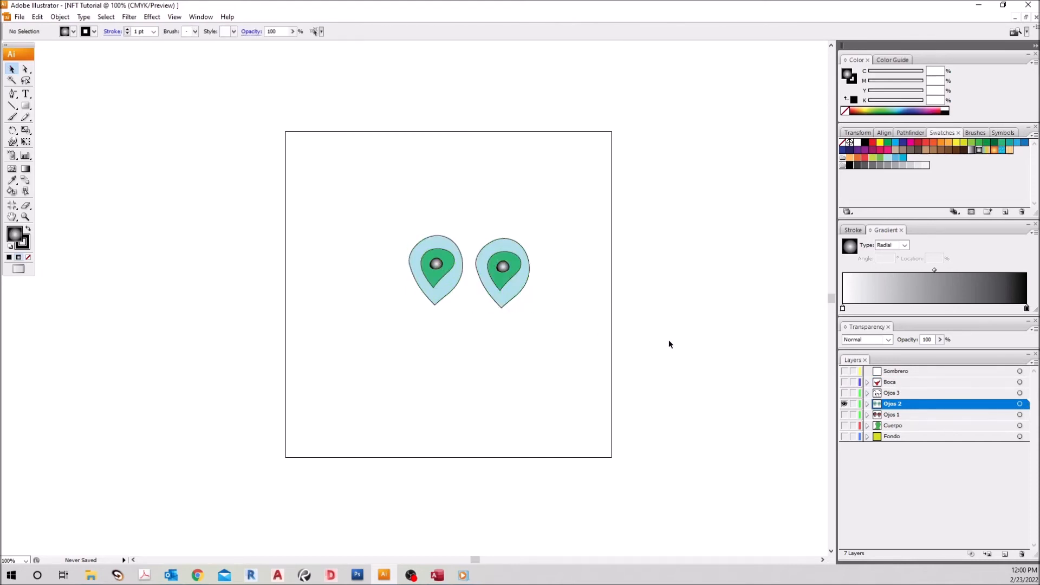
click(845, 383)
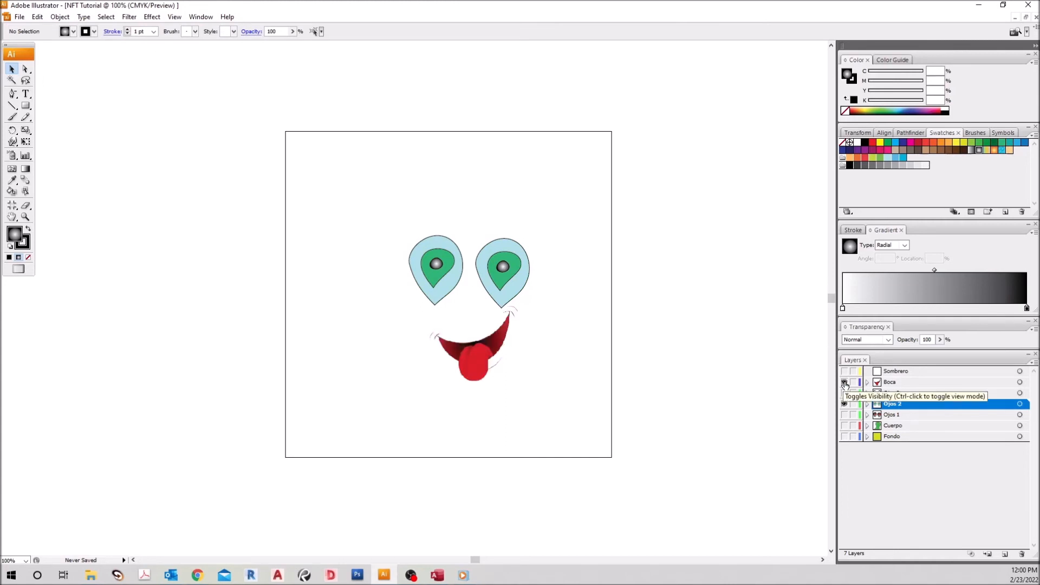
click(845, 382)
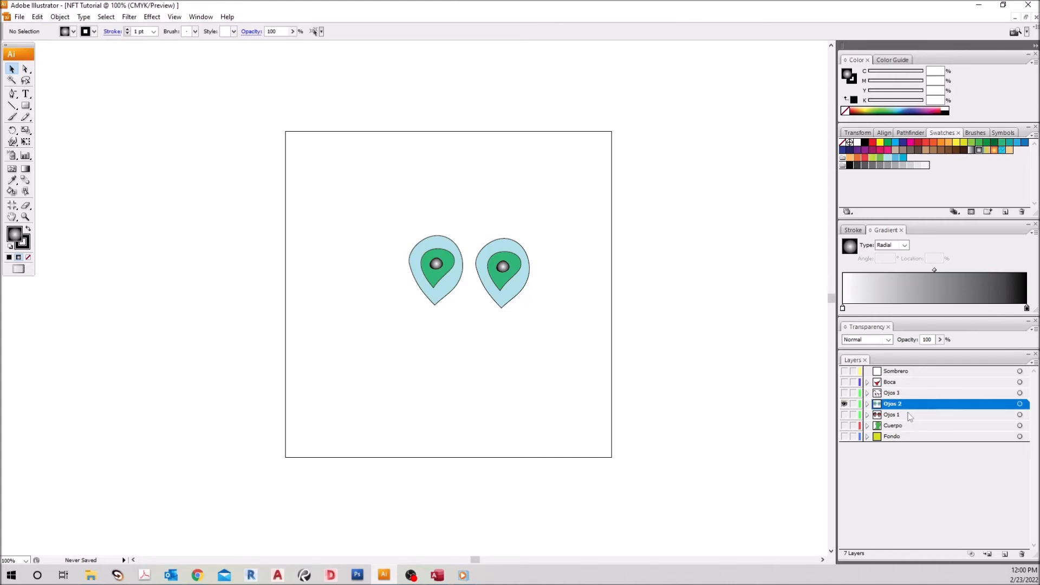
Check the old Ojos 1 eyes and delete the Ojos 1 layer with its contents.
click(845, 415)
click(845, 416)
click(903, 415)
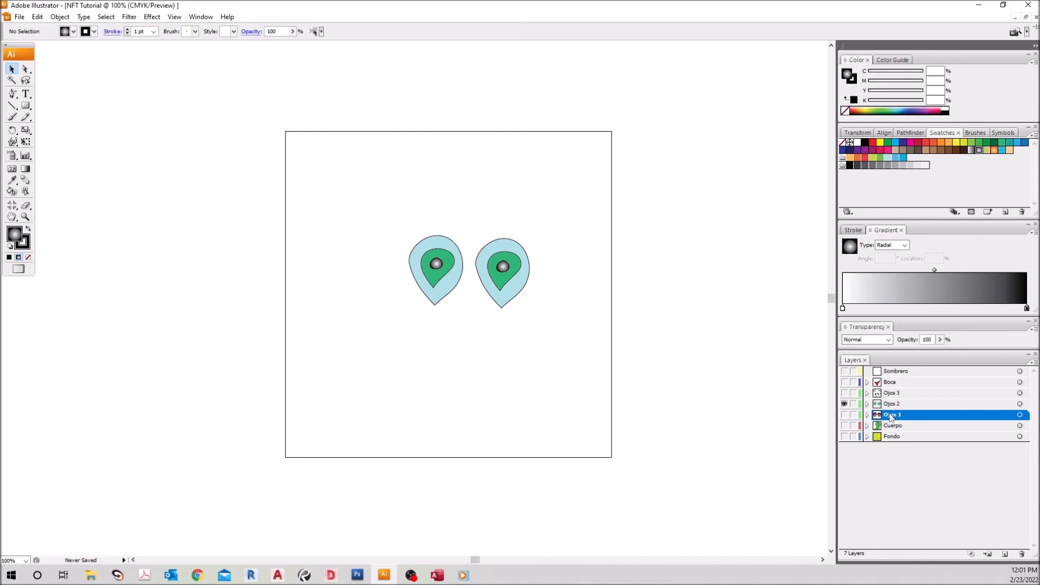
click(1023, 554)
click(509, 307)
Duplicate the Ojos 2 layer, rename the copy Ojos 1, and leave only the copy shown.
click(904, 405)
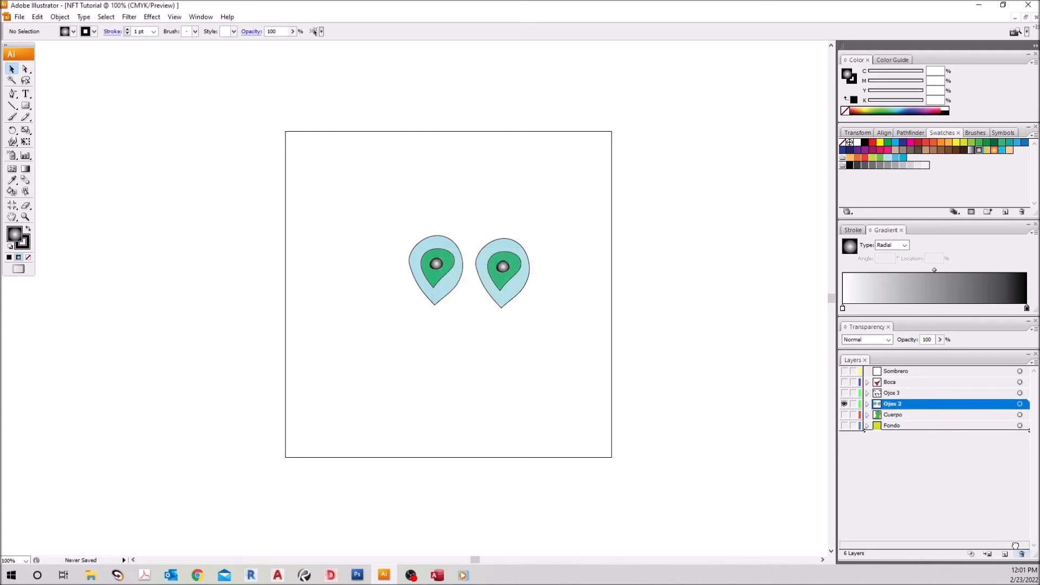
drag(1006, 559, 1006, 556)
double_click(902, 404)
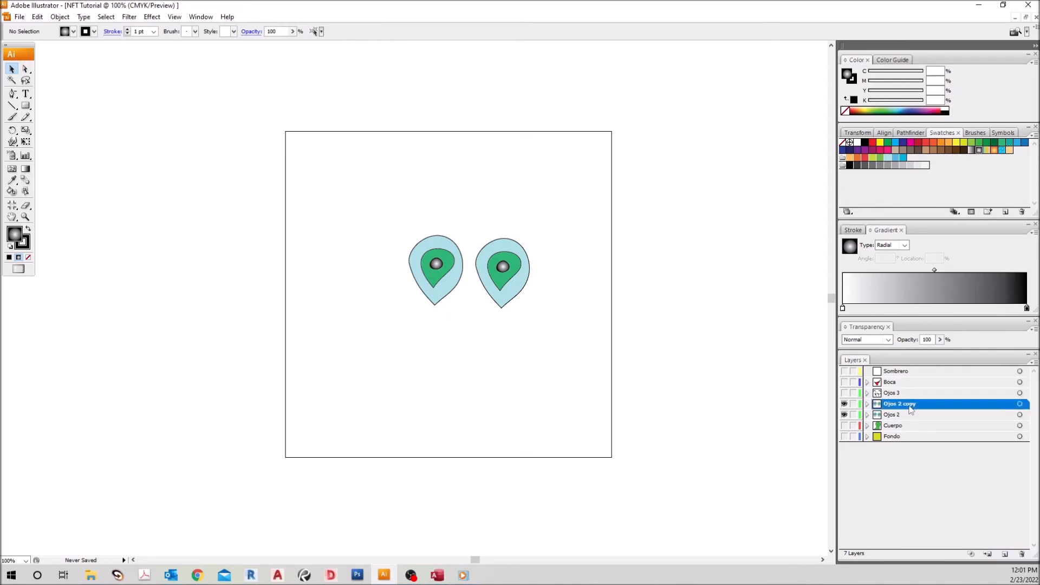
click(495, 256)
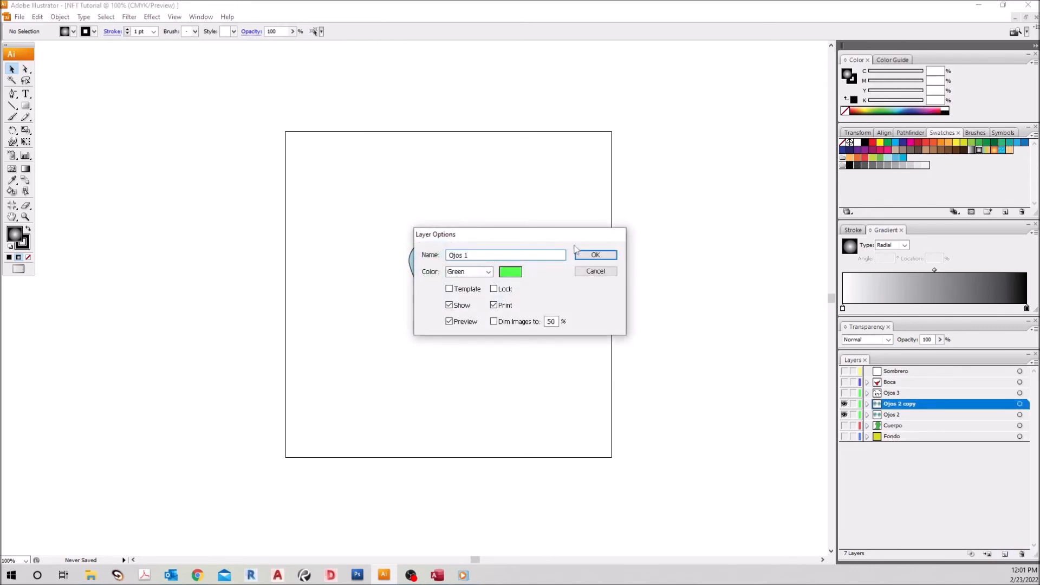
click(589, 255)
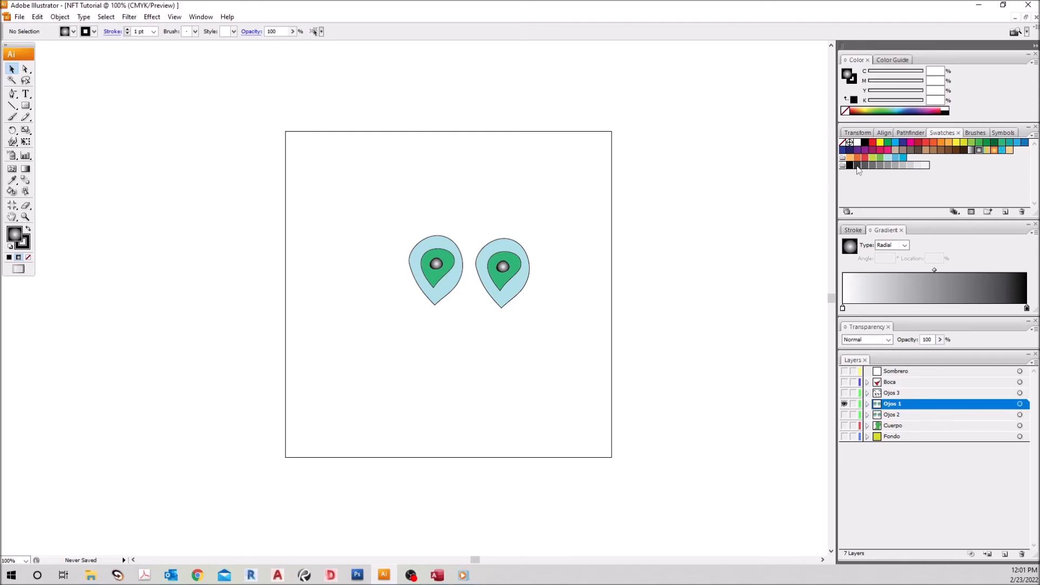
Fill the outer shapes of both Ojos 1 eyes with the linear white-to-black gradient using Live Paint.
click(971, 151)
click(16, 193)
click(436, 242)
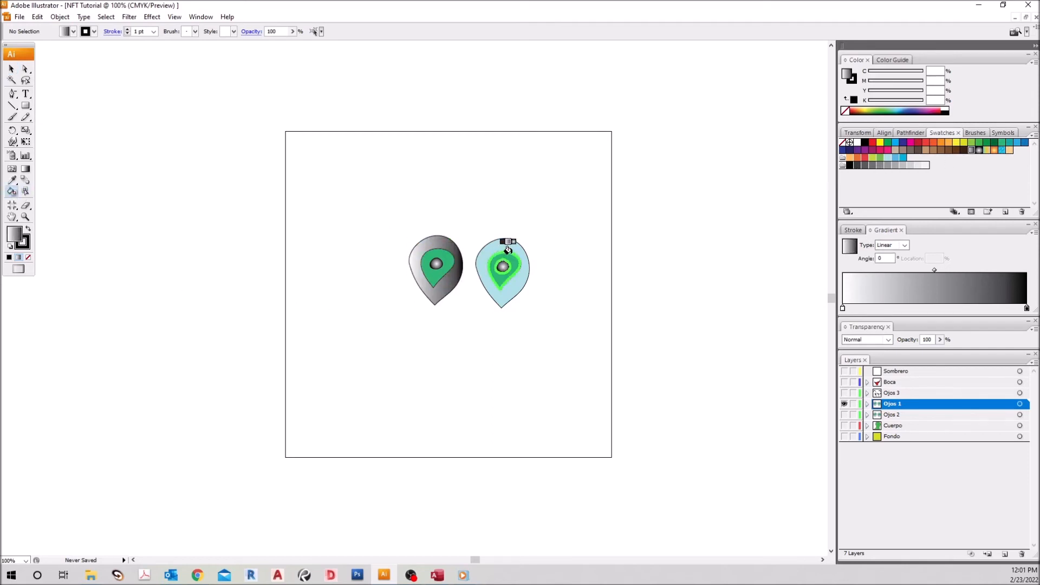
click(509, 246)
Recolour the inner teardrop shapes of both Ojos 1 eyes with yellow-green (C 20, M 0, Y 100, K 0).
click(950, 143)
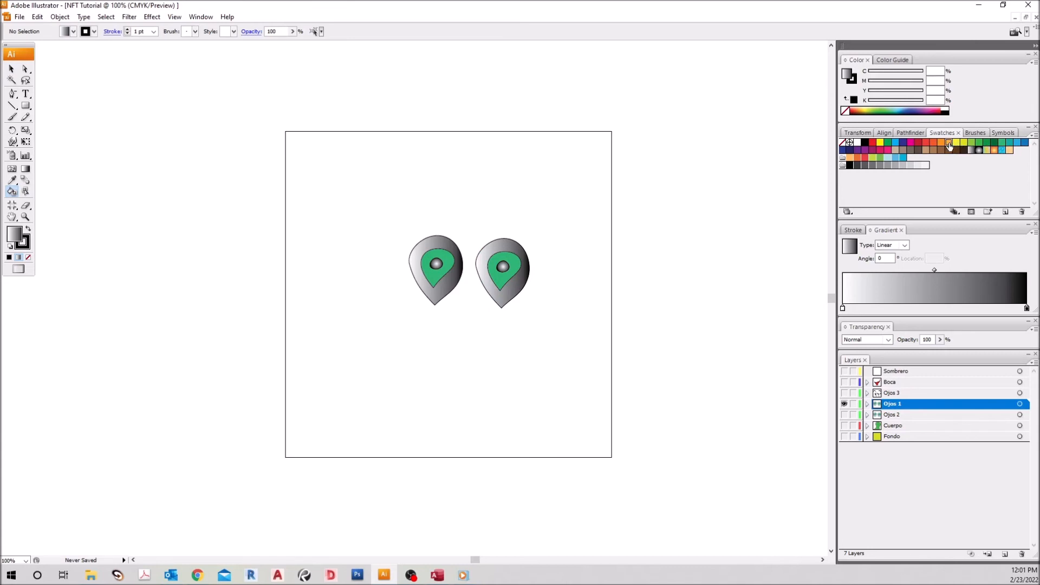
click(510, 278)
click(449, 259)
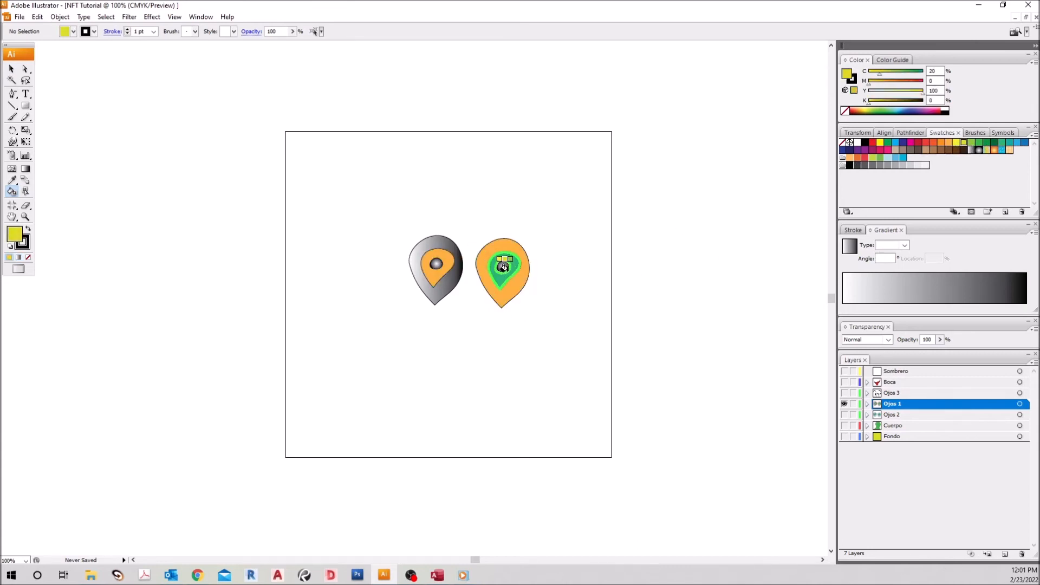
click(428, 272)
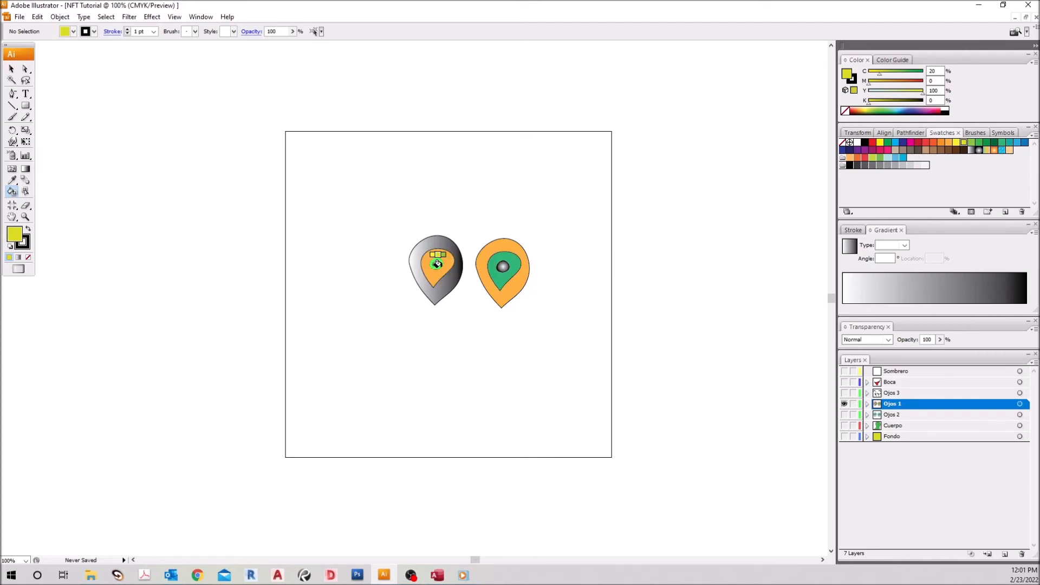
click(501, 256)
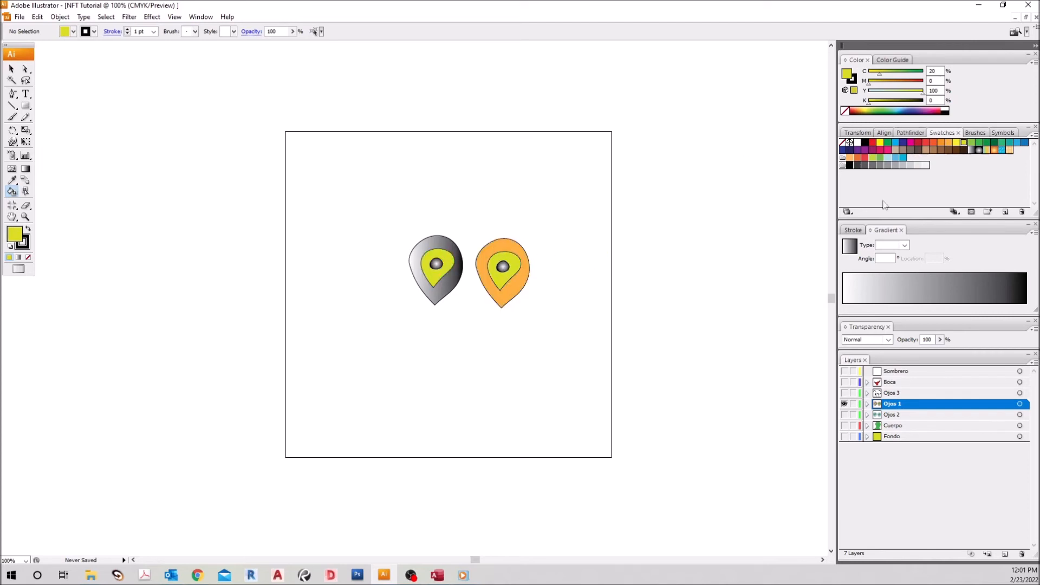
Refill the orange outer shape of the second Ojos 1 eye with the linear white-to-black gradient and leave Live Paint.
click(972, 150)
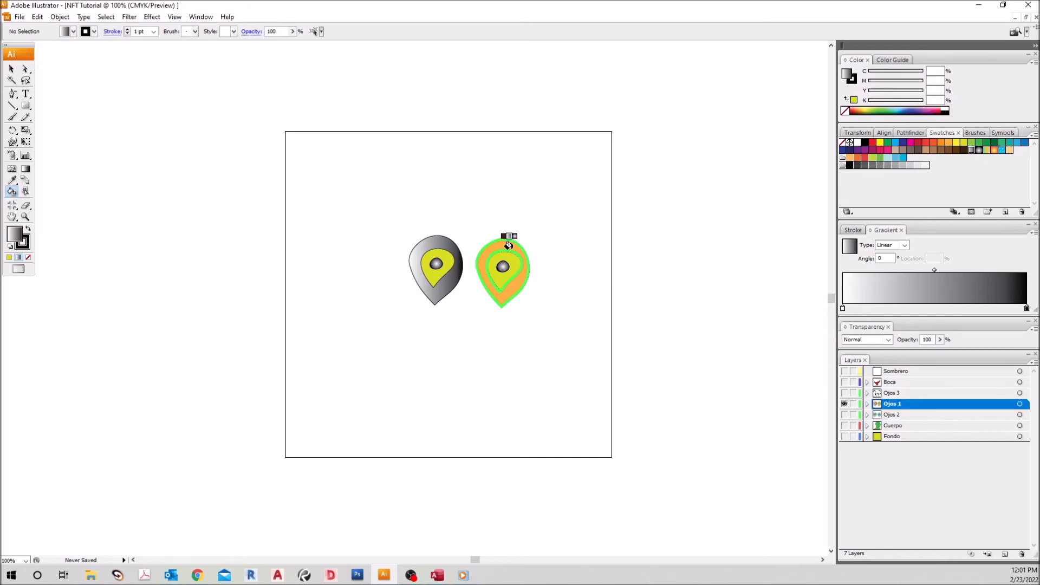
click(506, 244)
click(453, 272)
click(12, 68)
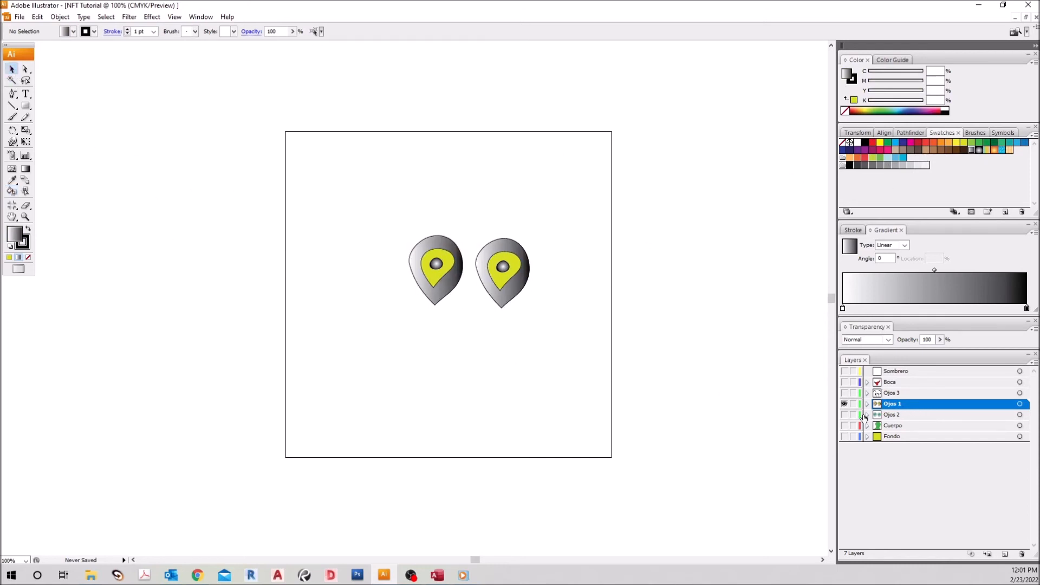
Check the Ojos 1 eyes with the mouth, then hide them and show the Ojos 2, Boca and Cuerpo layers.
click(845, 382)
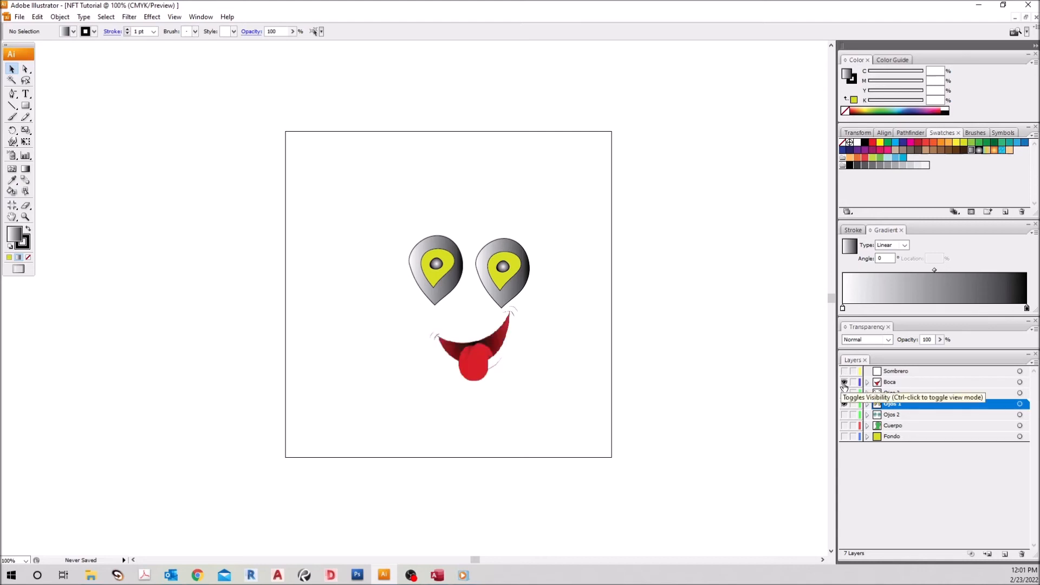
click(844, 383)
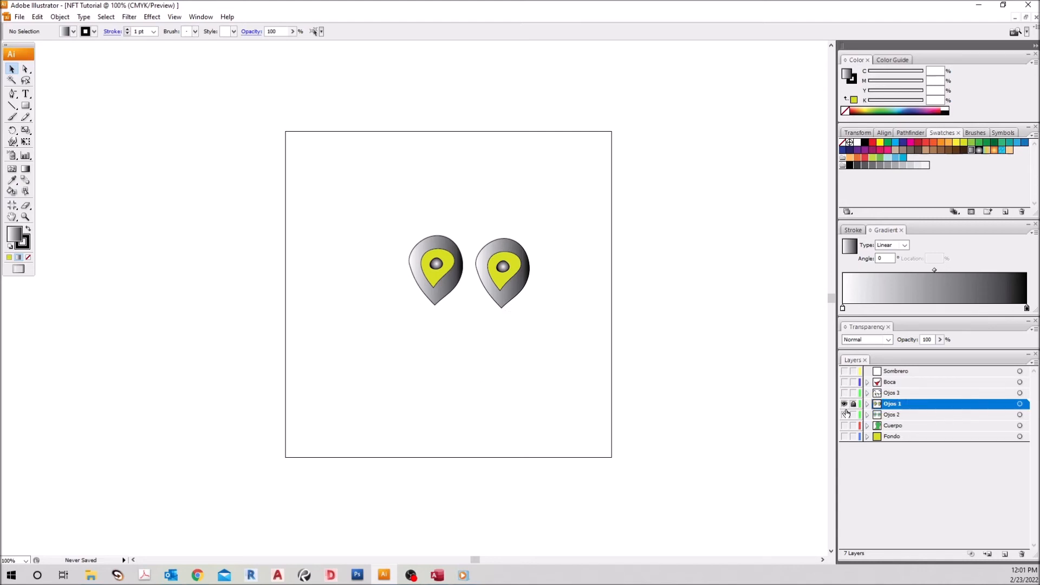
click(844, 404)
key(ctrl+y)
click(845, 416)
key(ctrl+y)
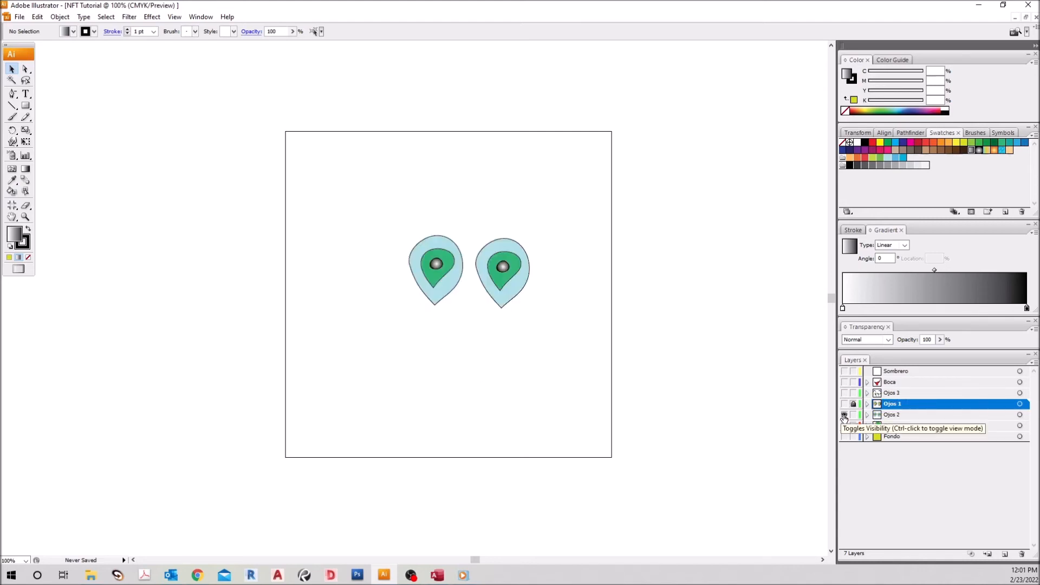
click(844, 382)
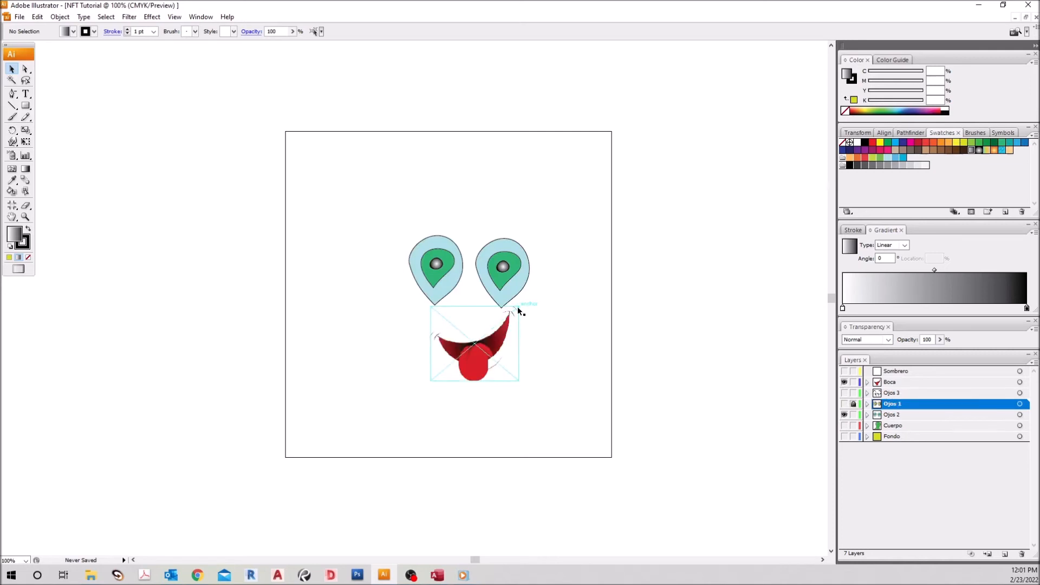
click(845, 426)
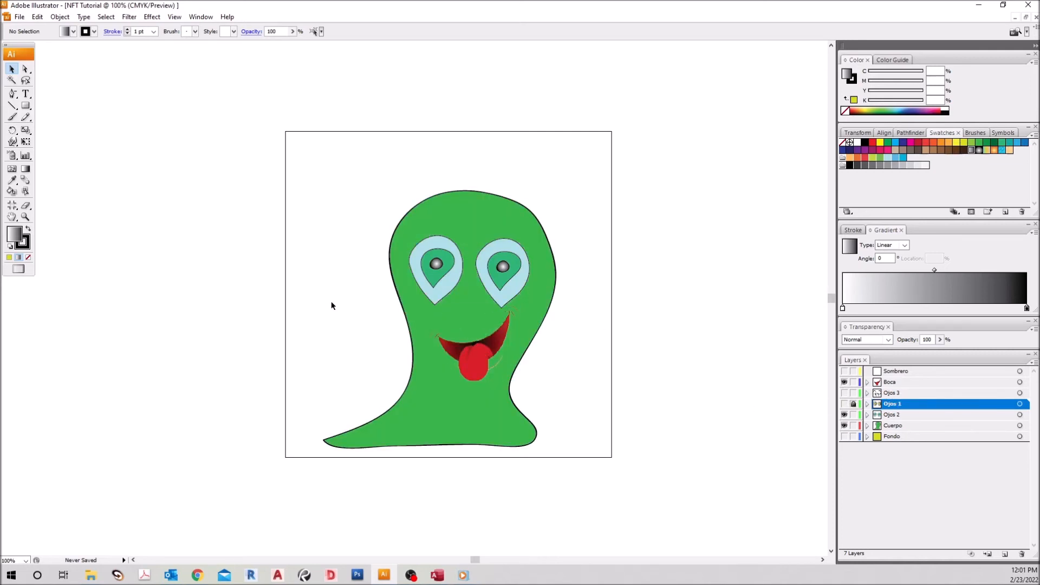
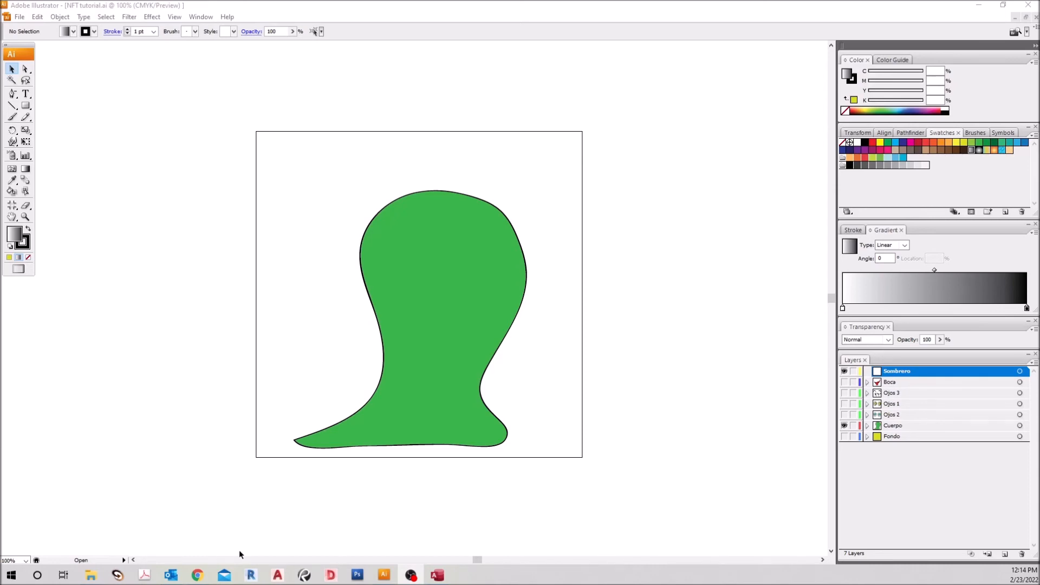
Switch to Chrome and search PNGEgg for "hat" images.
click(198, 576)
click(10, 28)
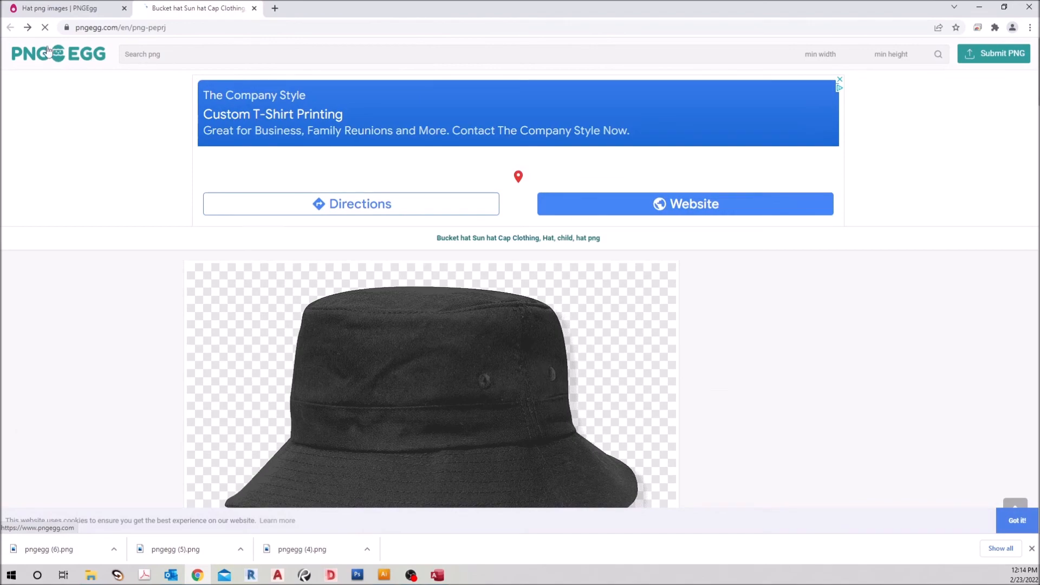
click(145, 55)
click(145, 117)
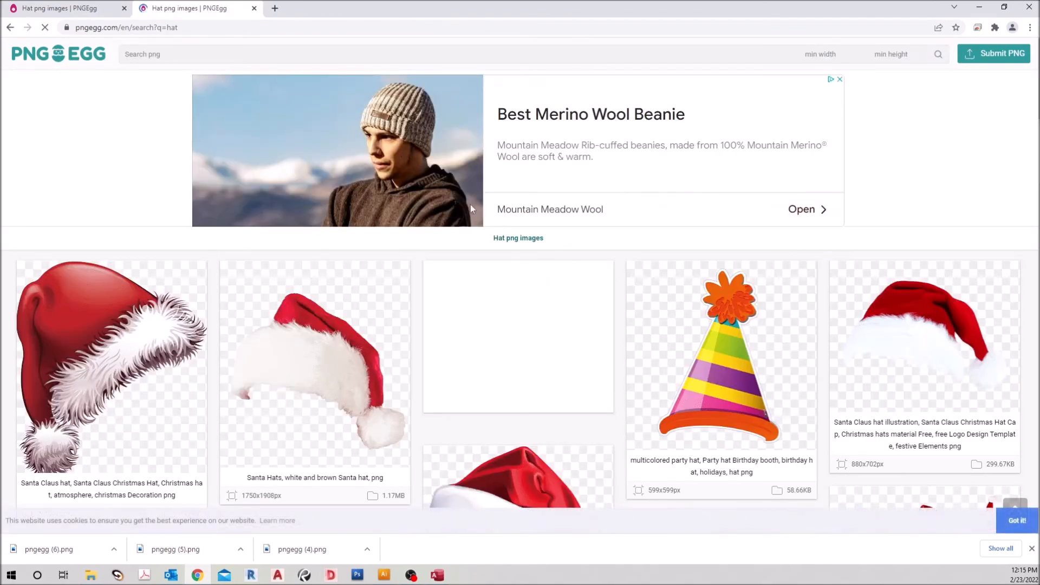
Browse the hat images and open the page of the black bucket hat PNG.
scroll(372, 237, down, 12)
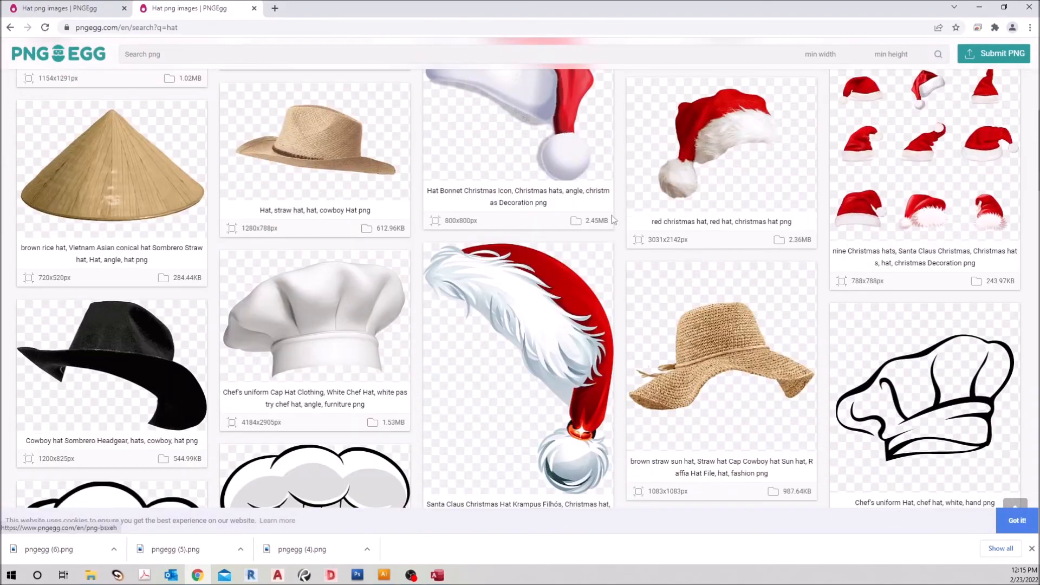
scroll(372, 295, down, 8)
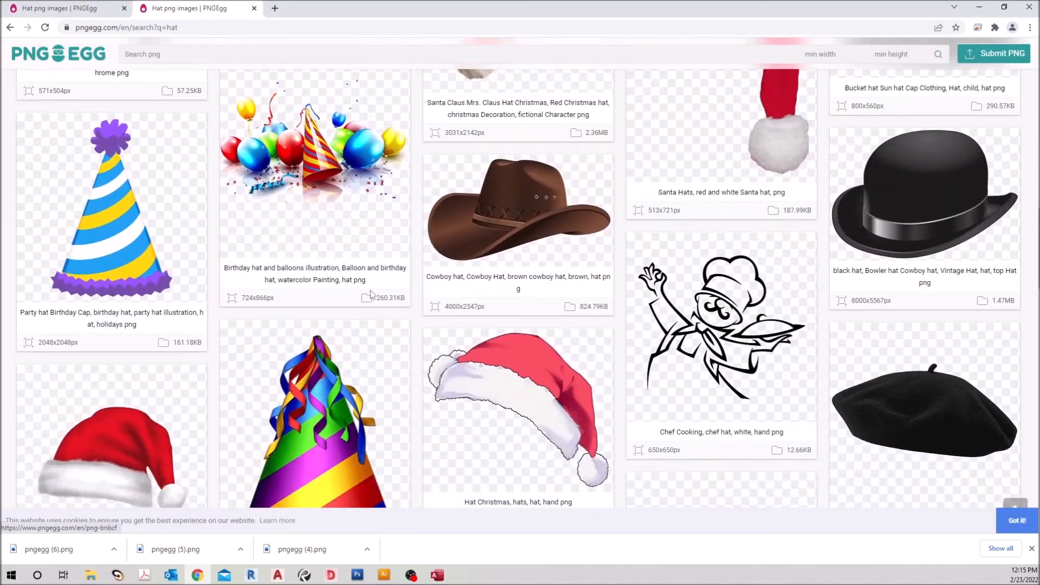
scroll(372, 296, down, 2)
scroll(658, 365, up, 6)
click(841, 258)
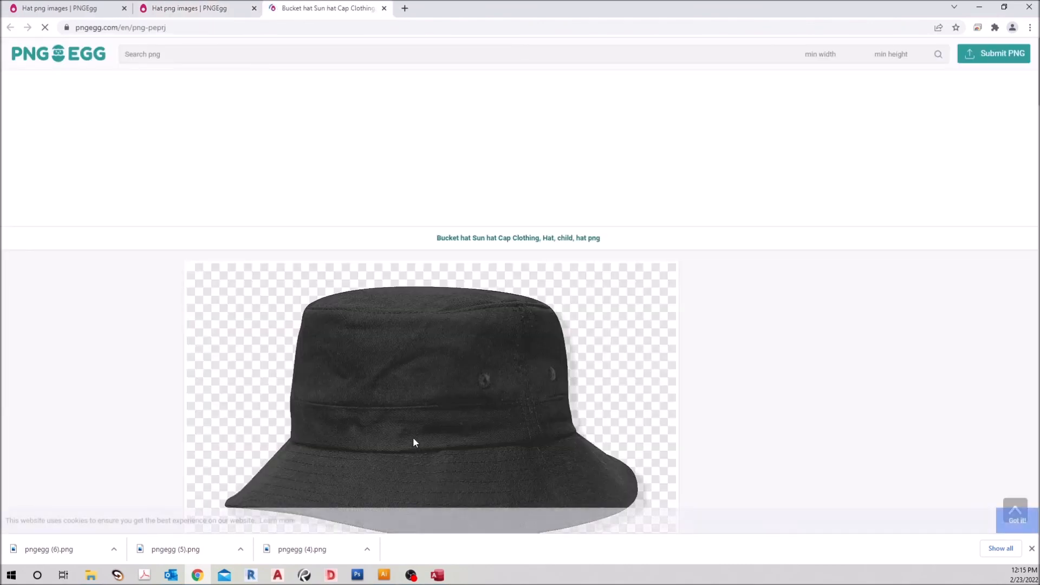
Download the black bucket hat PNG for free and minimize the browser to get back to the Illustrator drawing.
scroll(434, 259, down, 6)
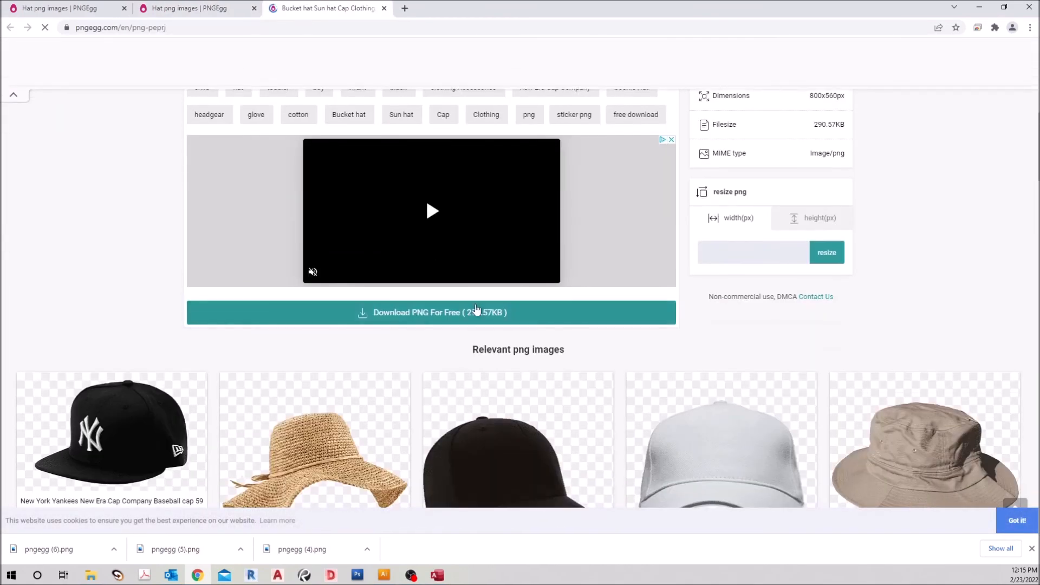
click(425, 311)
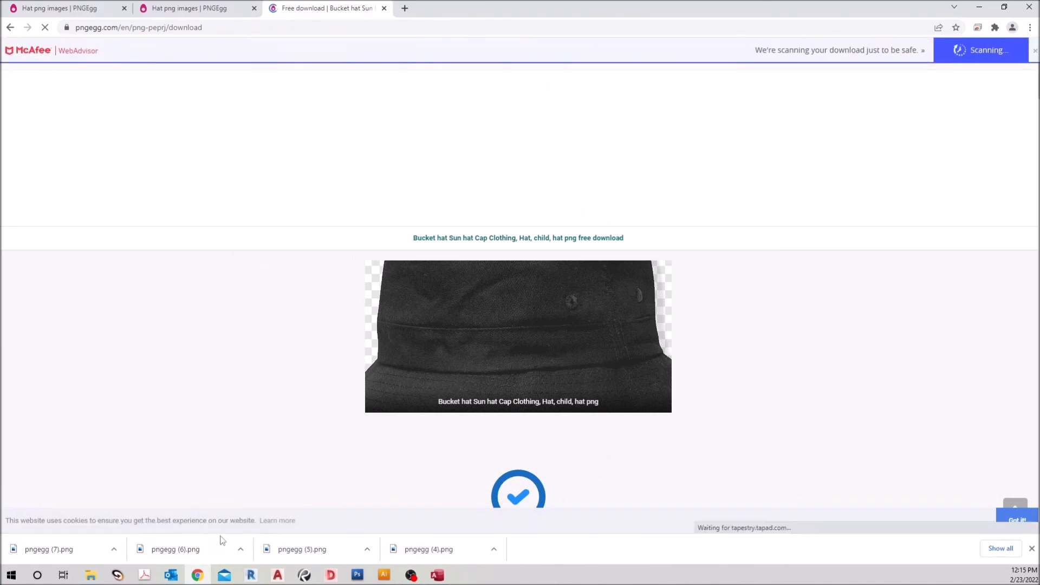
click(978, 7)
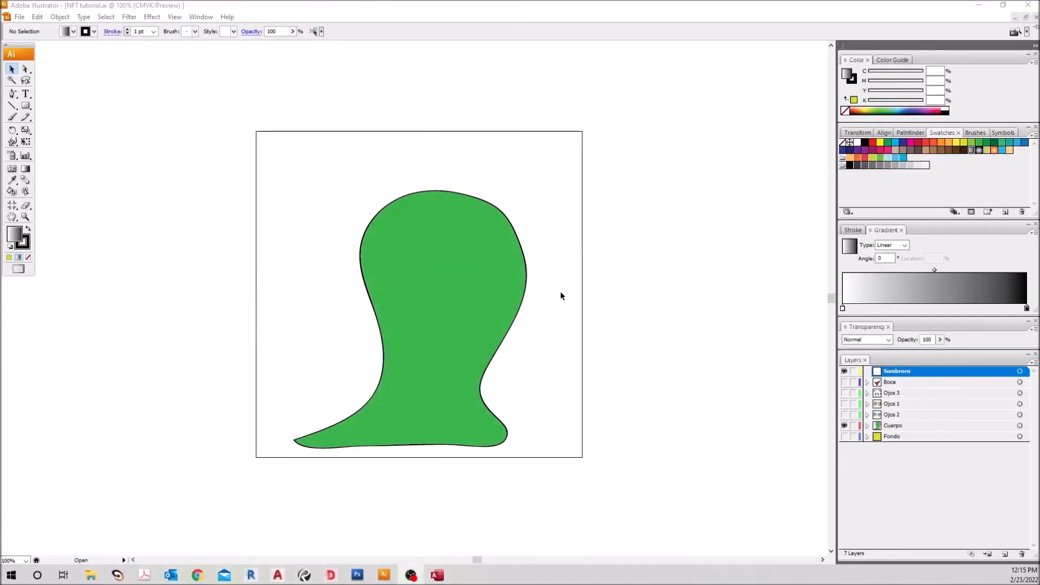
Place the downloaded hat image pngegg (6).png from the youtube tutorial folder onto the Sombrero layer.
mouse_move(91, 575)
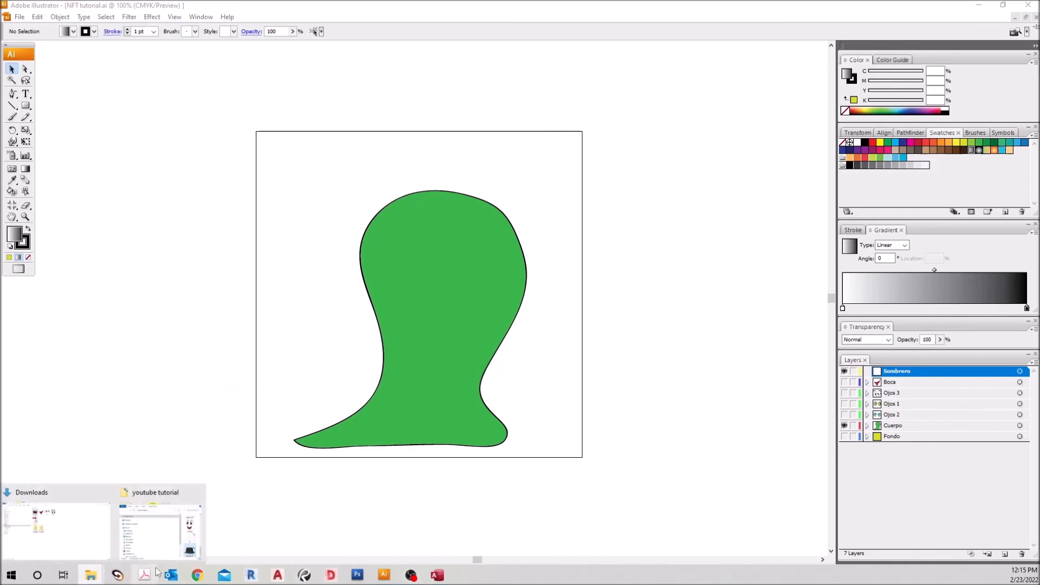
click(157, 521)
drag(913, 333, 637, 444)
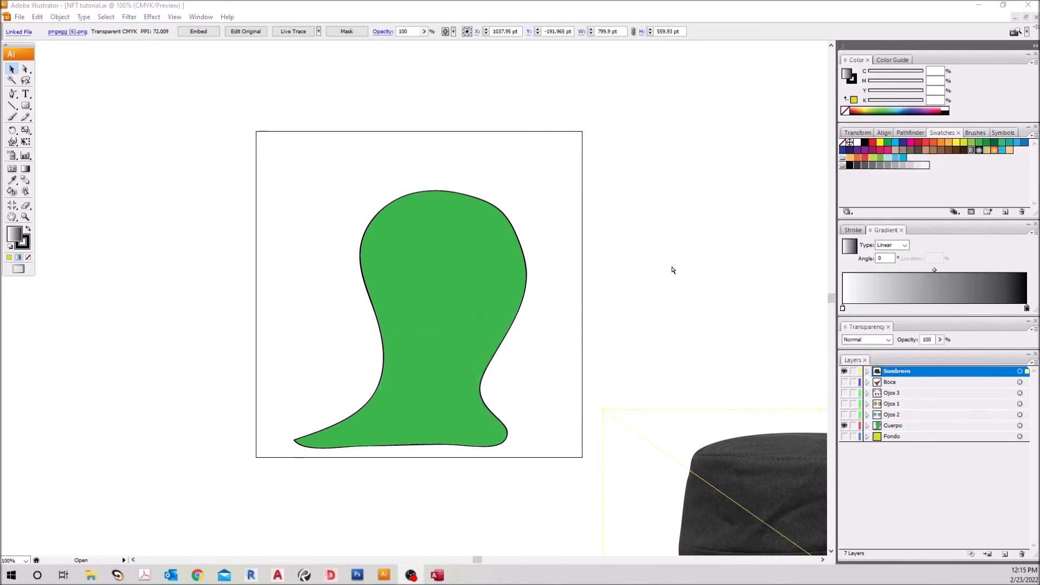
click(672, 269)
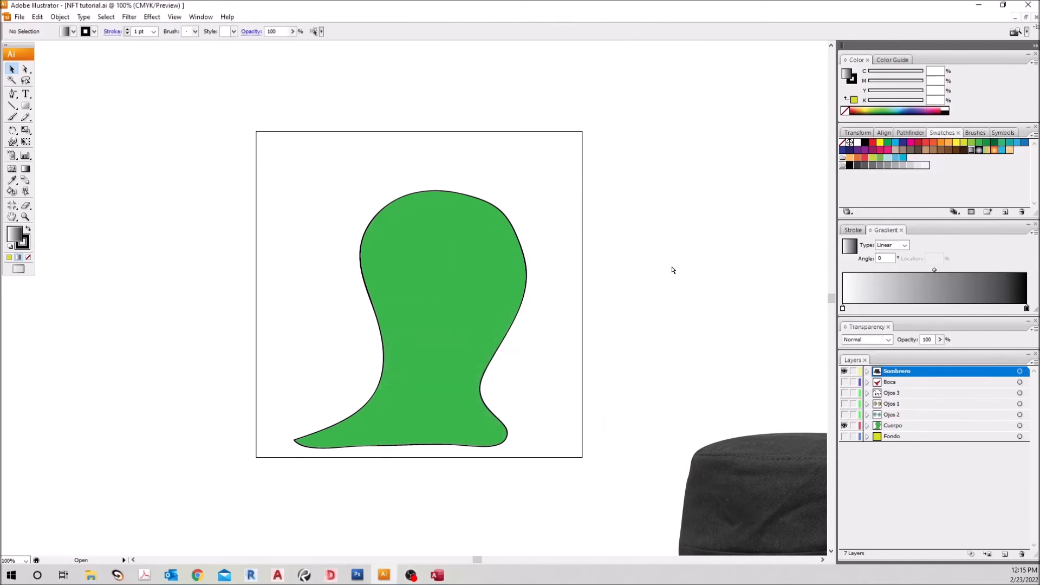
Scale the hat image down to about 303 × 199 pt and move it onto the top of the green head.
key(ctrl+minus)
key(ctrl+minus)
click(636, 381)
drag(725, 504, 592, 407)
drag(551, 374, 435, 238)
key(ctrl+plus)
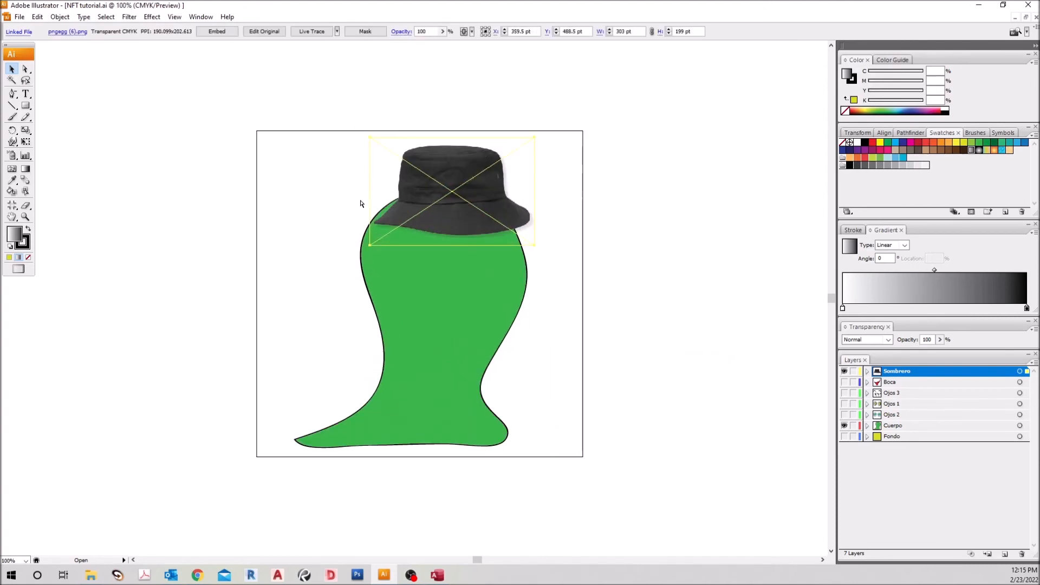
Enlarge the hat to about 350 × 246 pt and center it over the head at about X 331, Y 482 pt.
scroll(471, 165, up, 2)
drag(535, 284, 549, 298)
drag(523, 246, 506, 243)
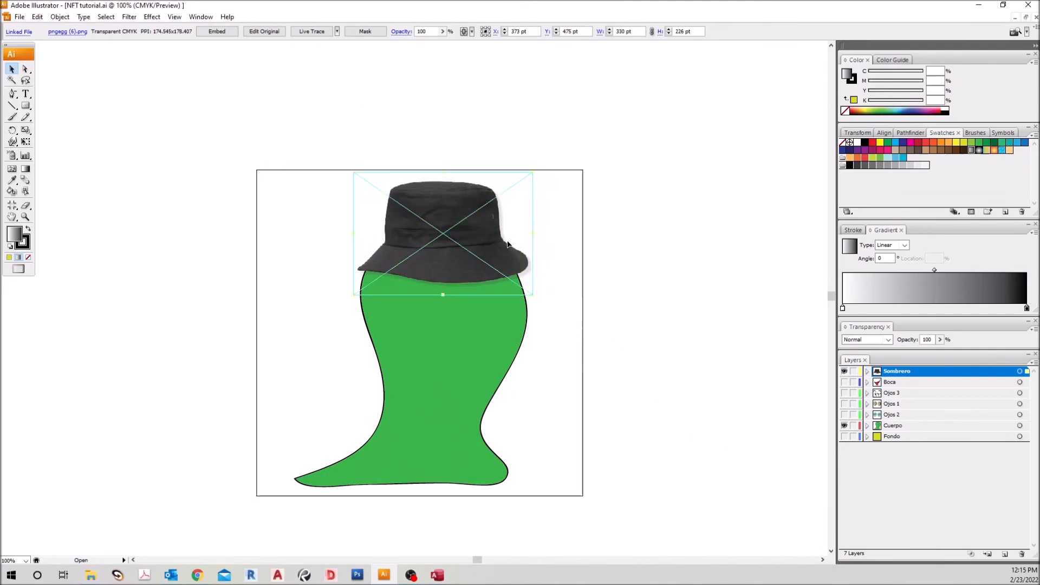
drag(533, 294, 545, 306)
mouse_move(507, 217)
mouse_down()
mouse_move(493, 211)
mouse_move(506, 219)
mouse_up()
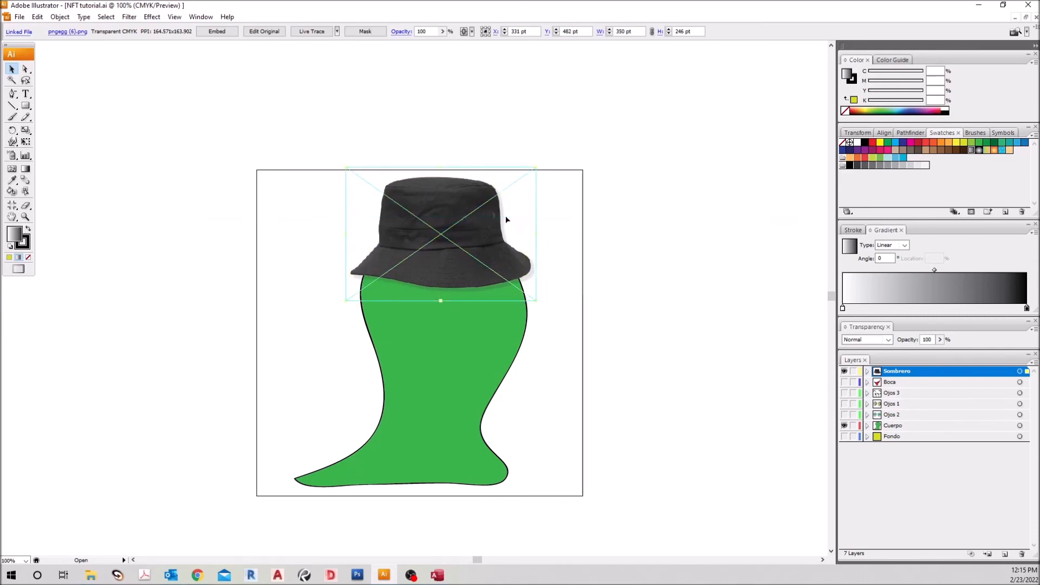
click(755, 349)
Show the Ojos 3 layer, raise the hat above the eyes and shrink it to about 341.5 × 237.5 pt.
click(844, 392)
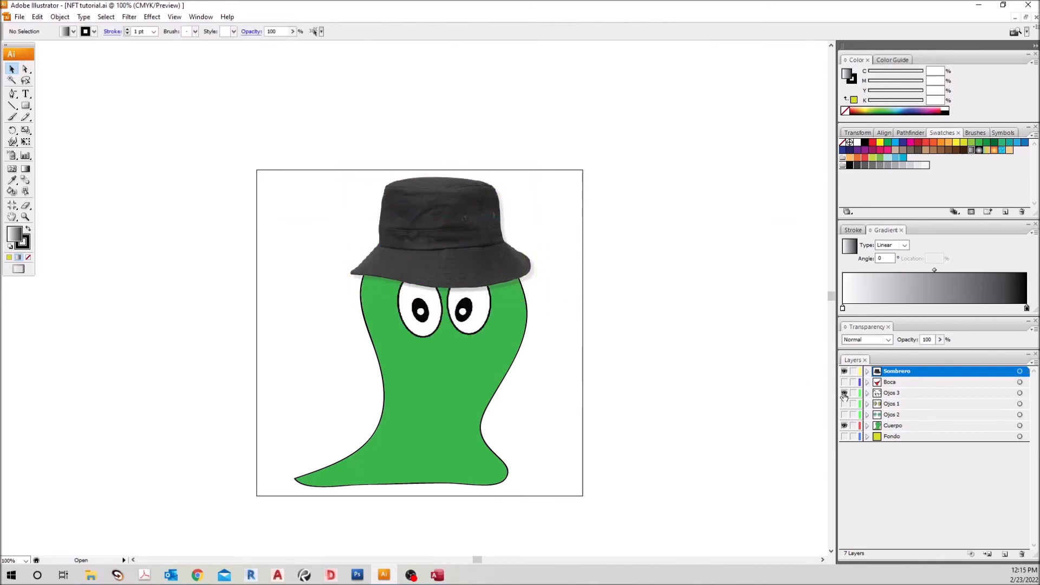
click(461, 200)
drag(454, 196, 445, 189)
drag(537, 296, 532, 291)
click(639, 286)
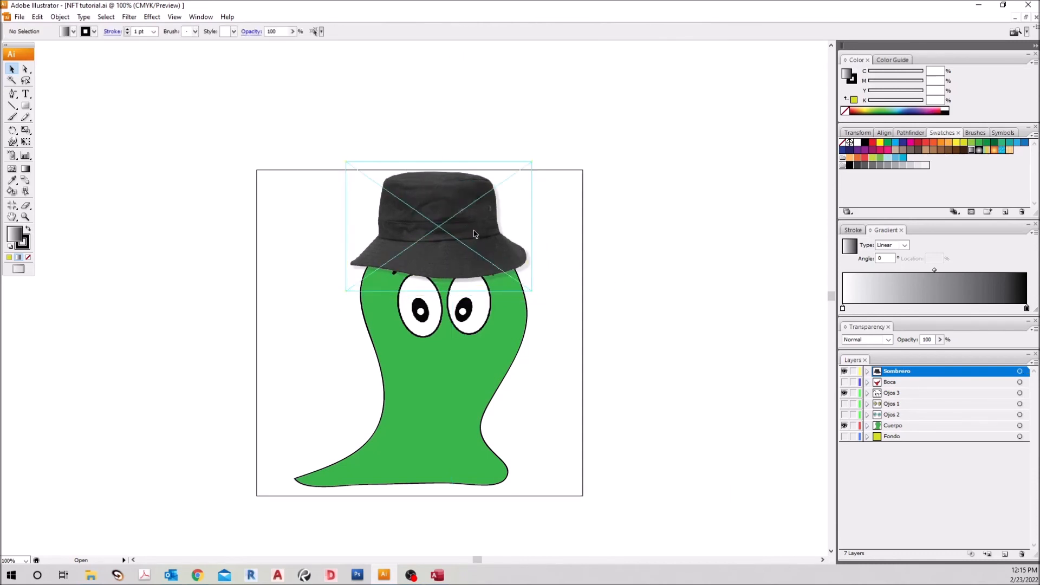
Show the Boca layer and lower the hat slightly onto the head, to about X 336.75, Y 487.25 pt.
drag(475, 232, 529, 262)
click(634, 273)
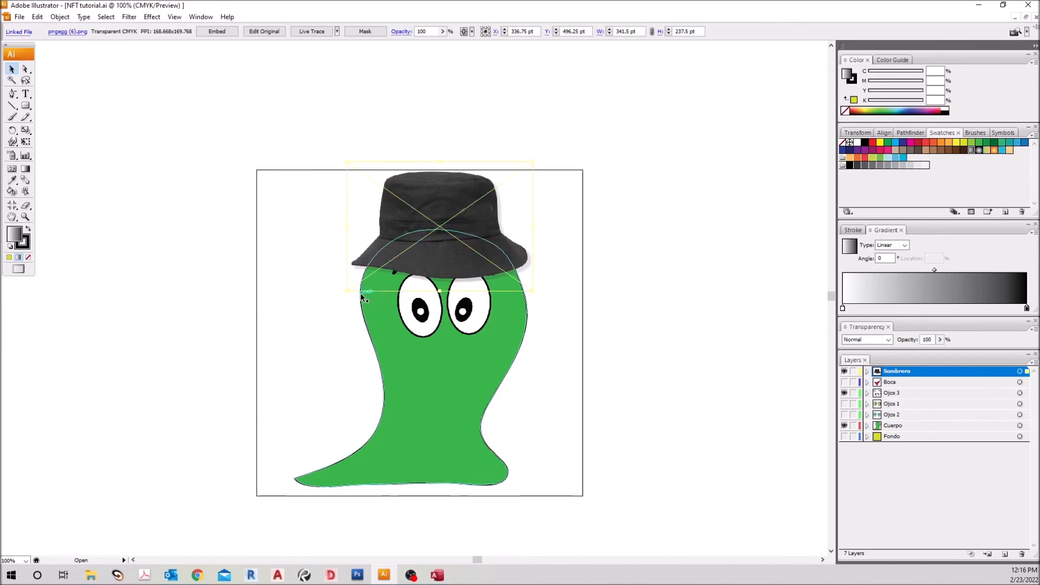
click(844, 382)
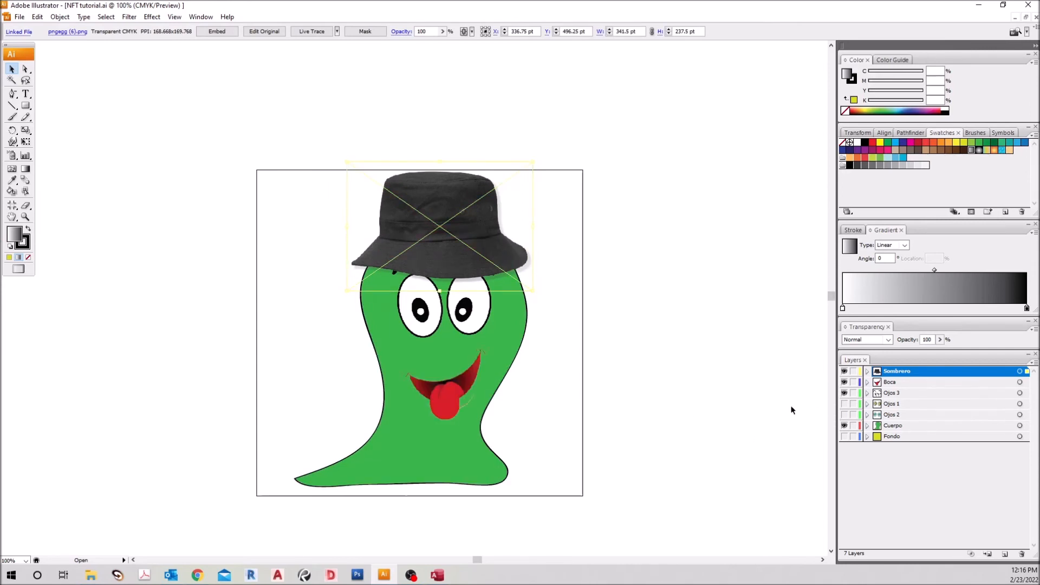
click(717, 279)
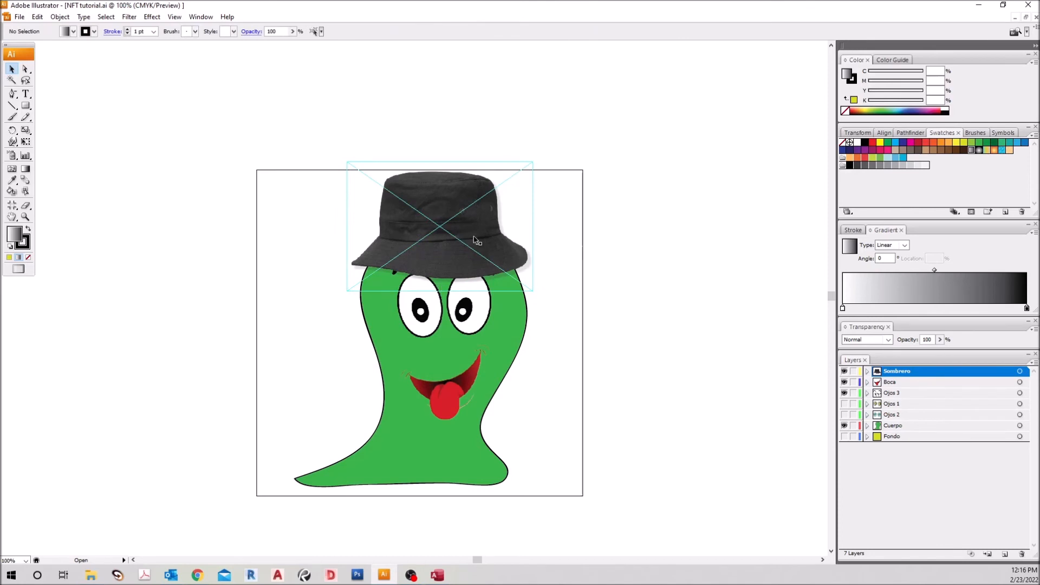
drag(484, 229, 484, 234)
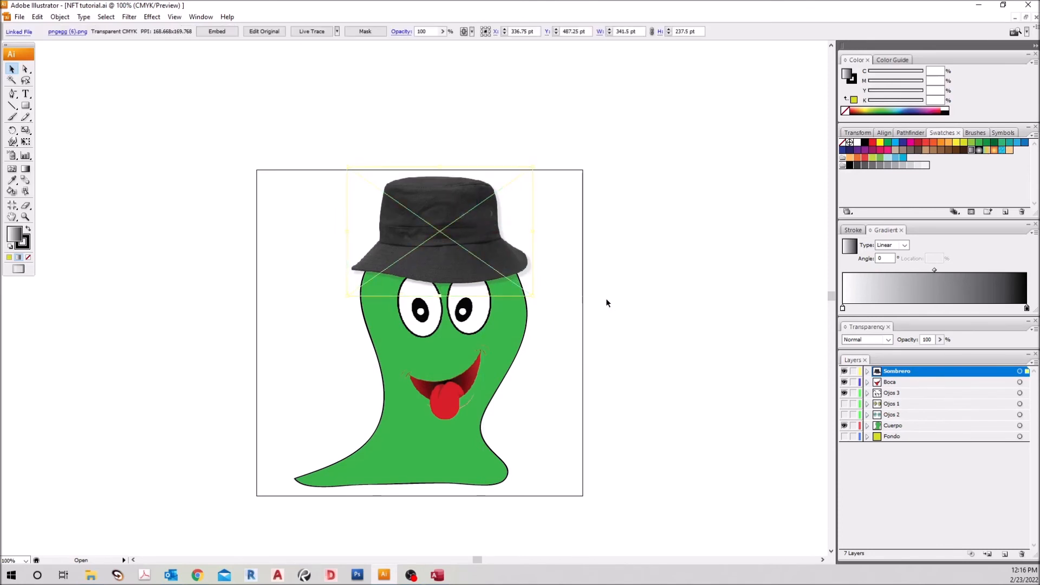
click(687, 332)
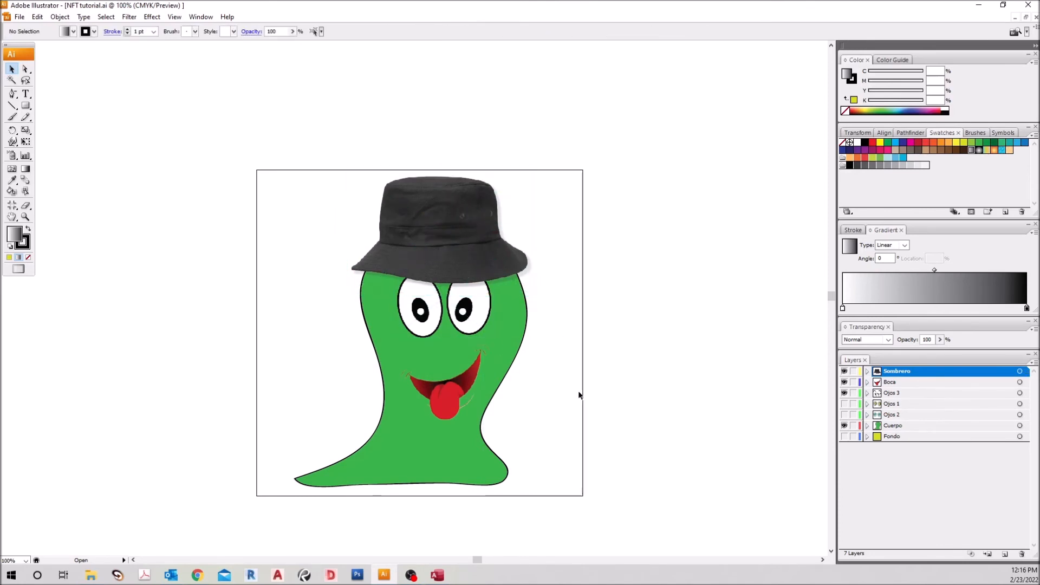
Compare the hat with the different eye layers by toggling their visibility, ending with Sombrero and Ojos 3 shown.
click(845, 415)
click(846, 413)
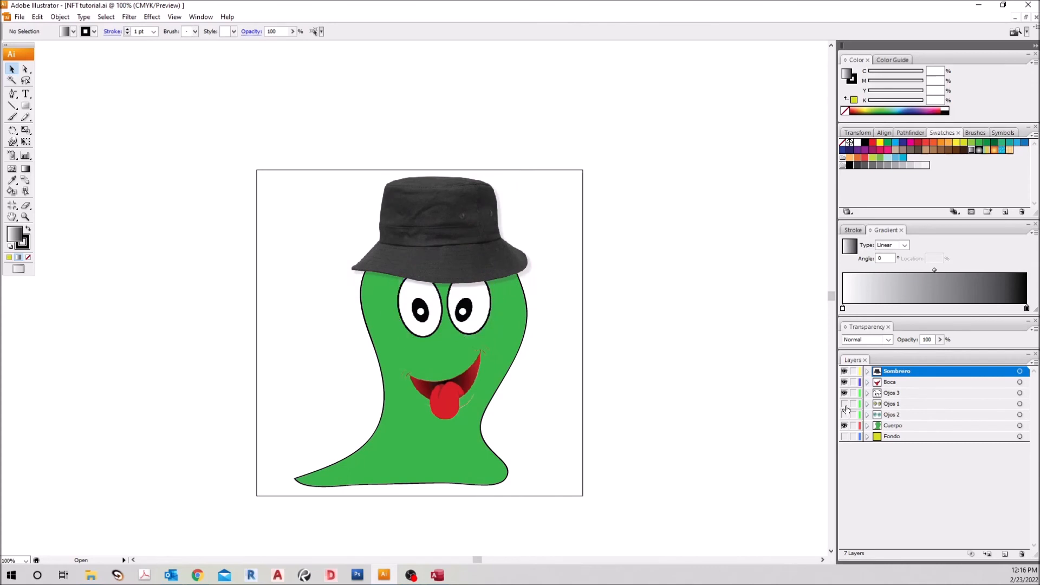
click(845, 395)
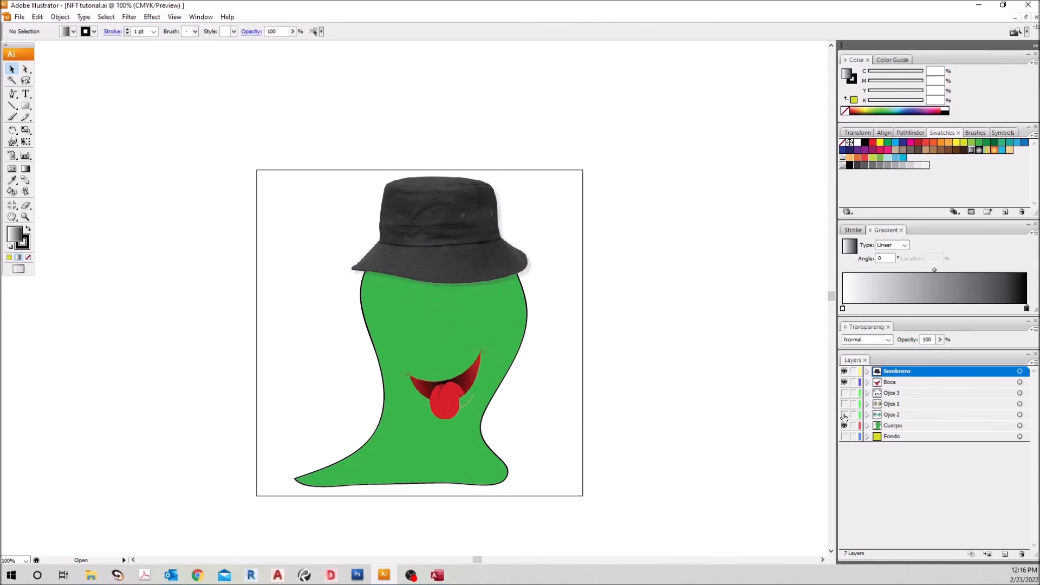
click(846, 415)
click(846, 415)
click(846, 405)
click(846, 404)
click(844, 371)
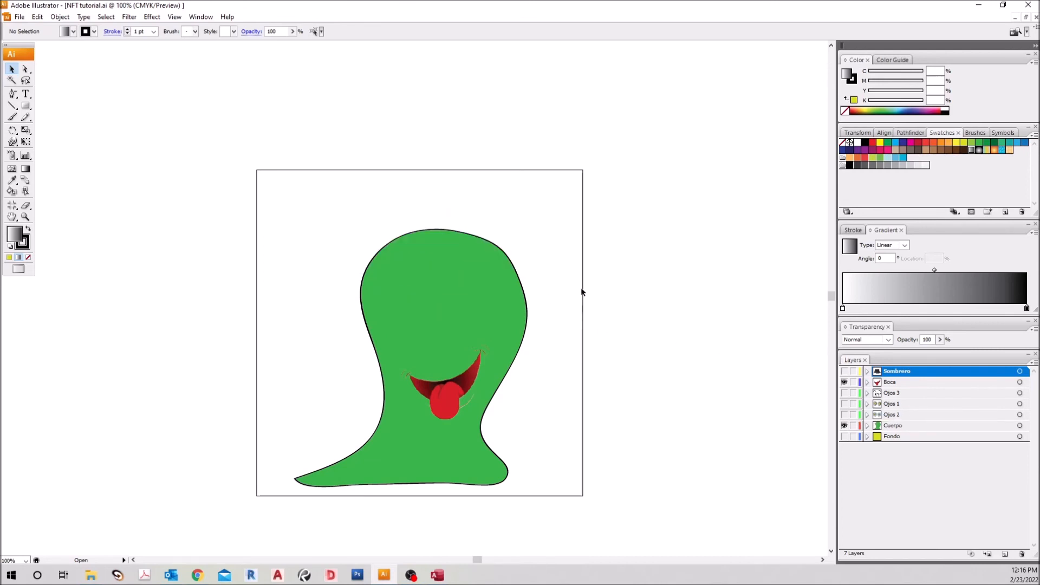
click(844, 371)
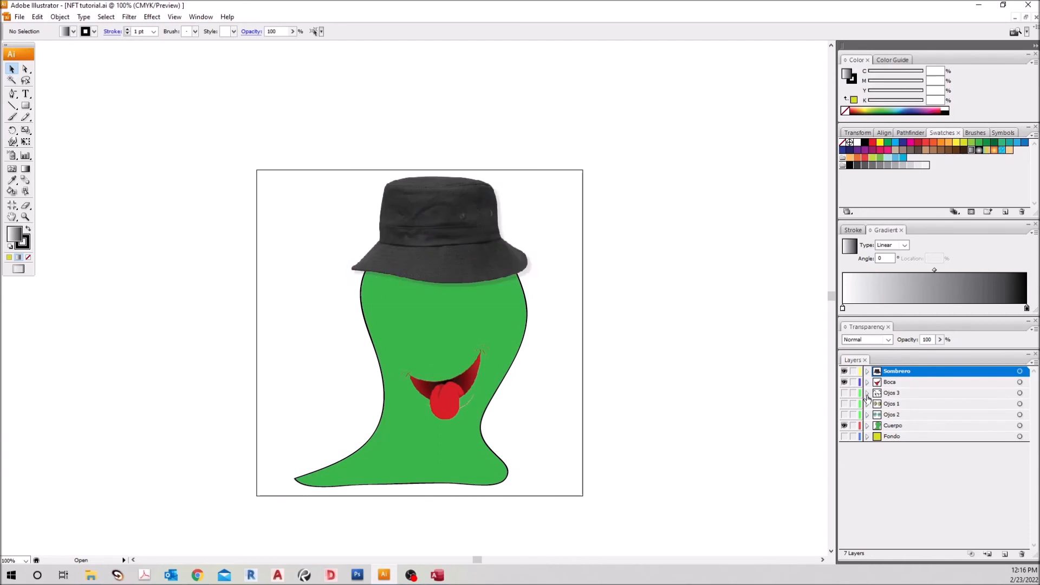
click(845, 393)
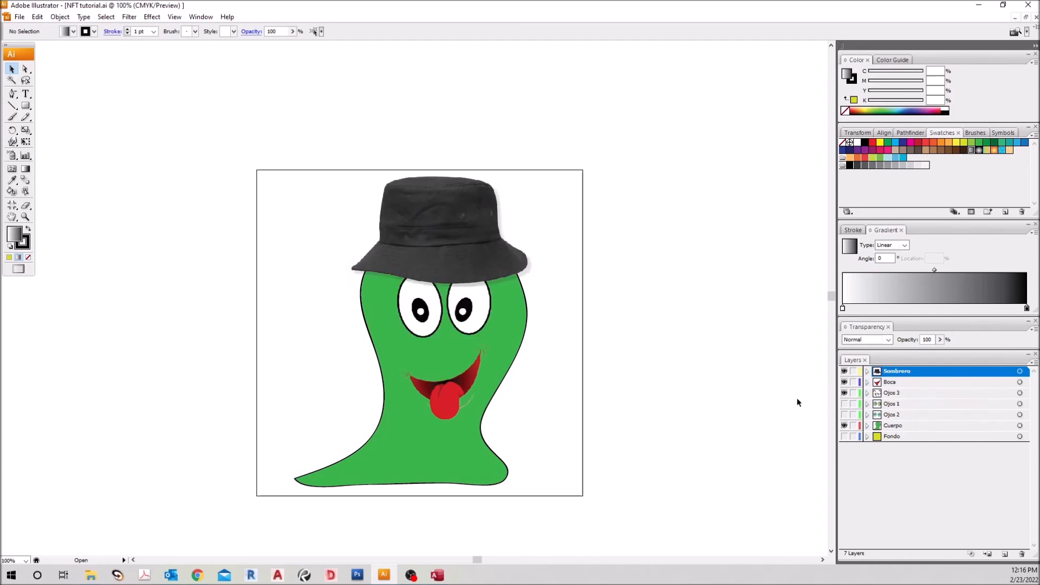
Show the yellow Fondo background layer and save the document.
click(844, 436)
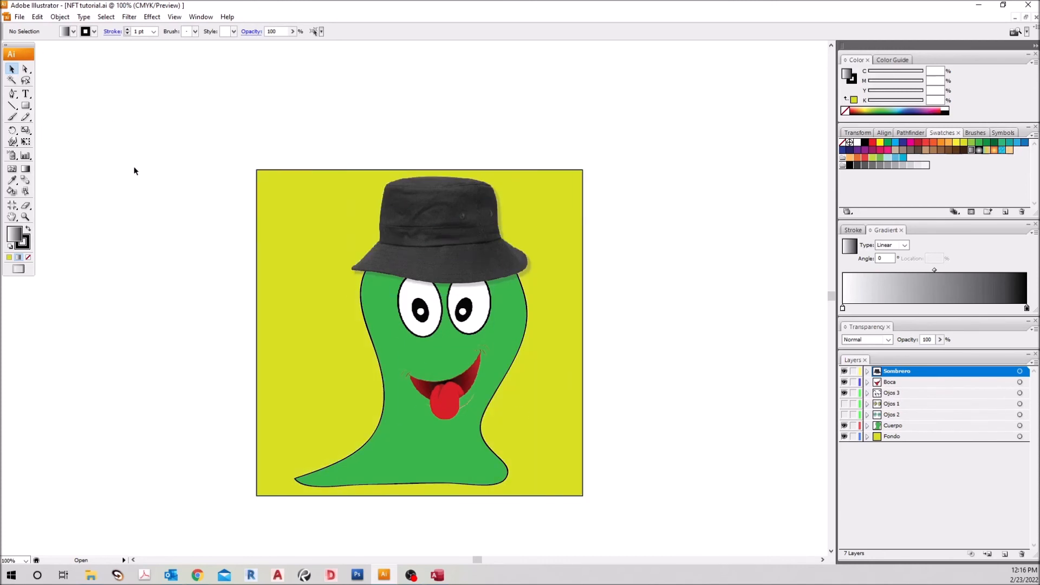
click(22, 18)
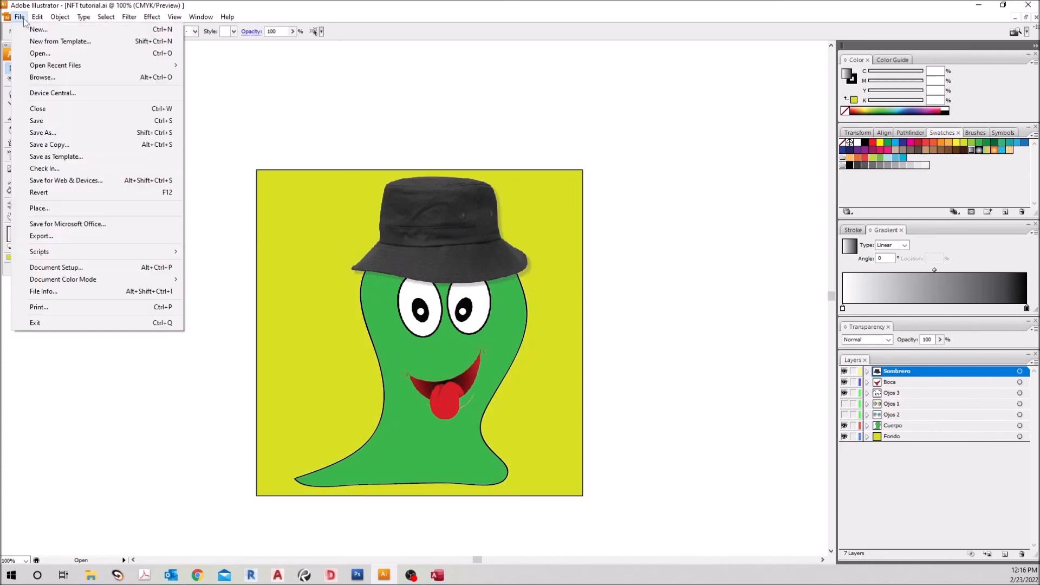
click(61, 121)
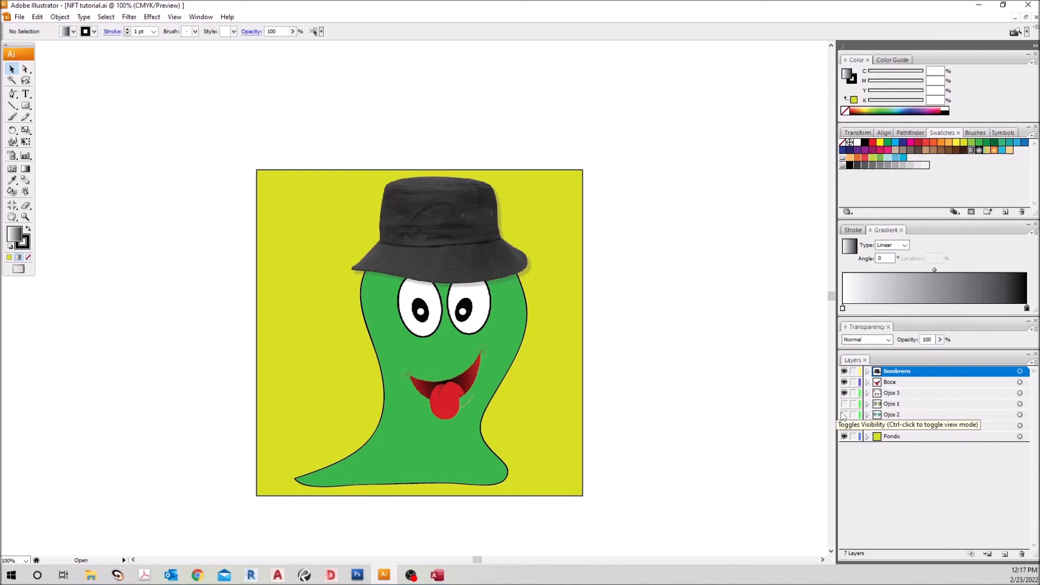
Hide the Sombrero, Boca, Ojos 3, Fondo and Cuerpo layers.
click(844, 372)
click(844, 382)
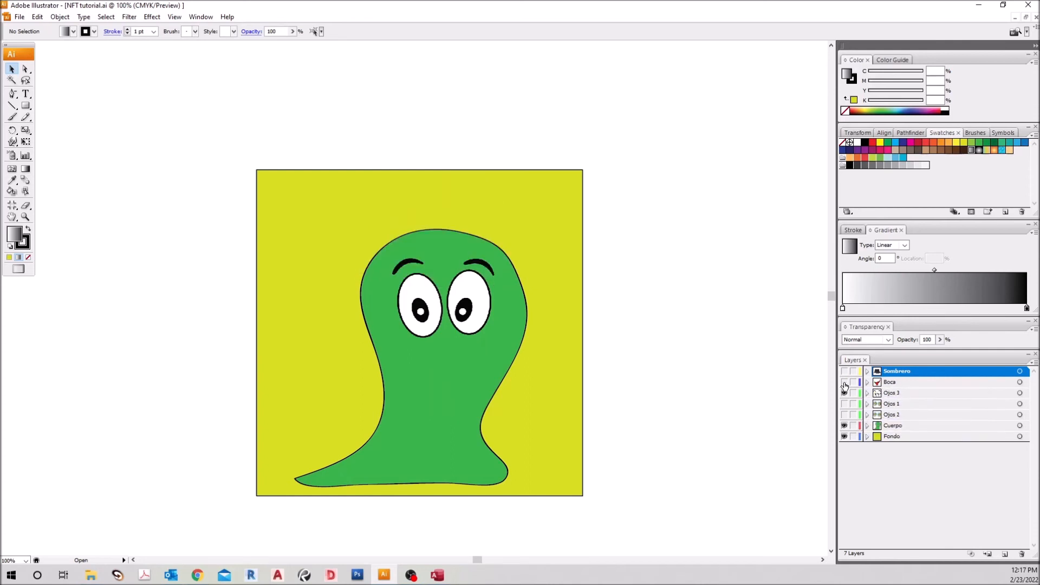
click(844, 393)
click(844, 436)
click(844, 425)
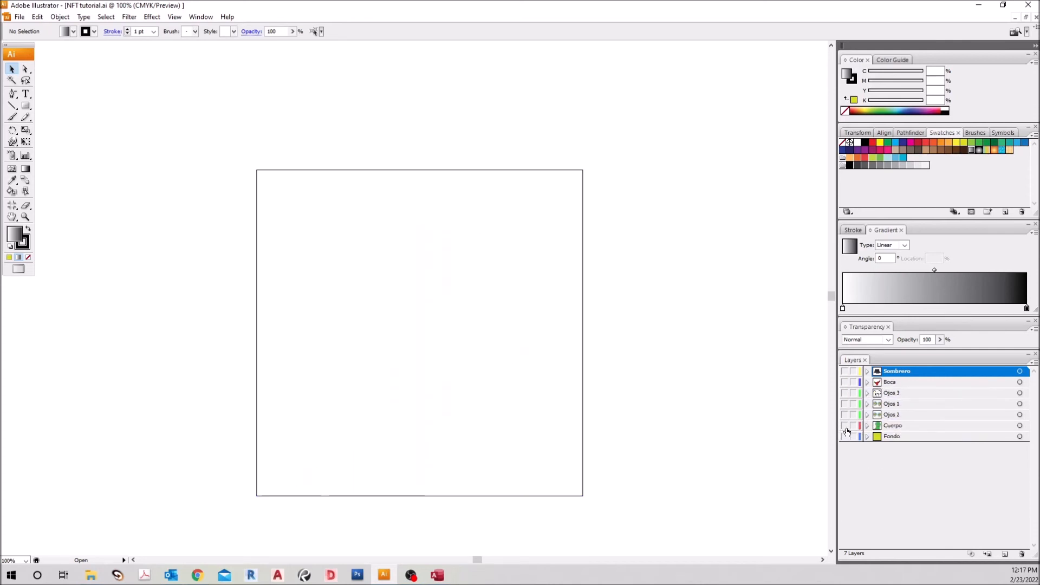
Duplicate the Boca layer and rename the copy Boca 2.
click(897, 382)
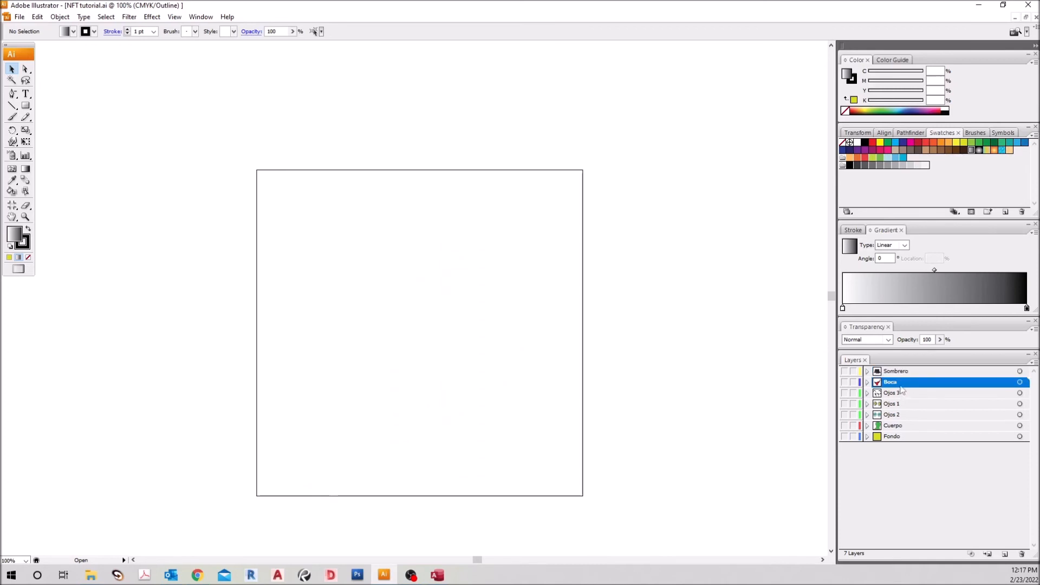
drag(1007, 554, 1005, 554)
double_click(898, 382)
click(493, 256)
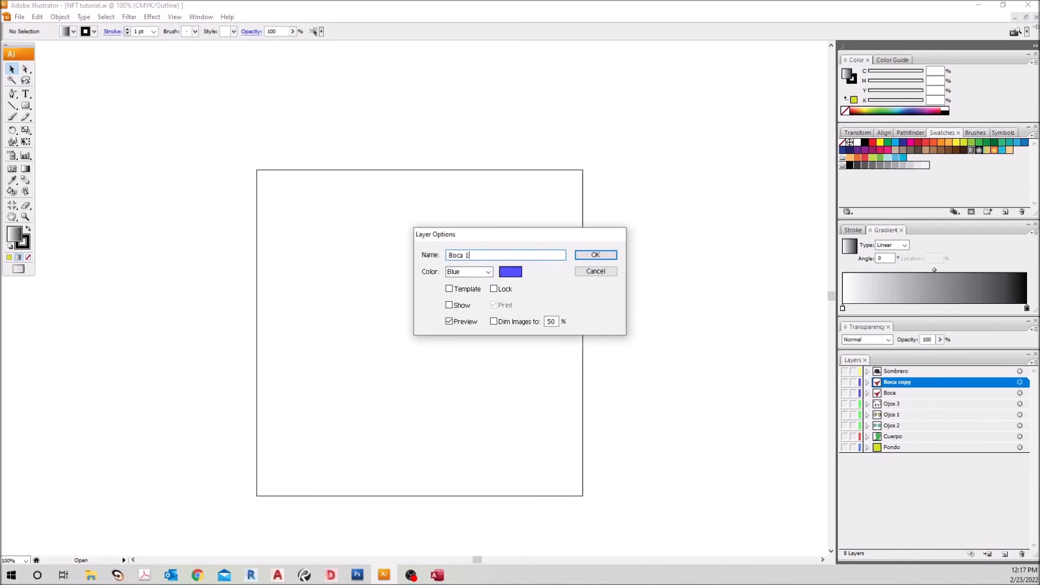
key(Return)
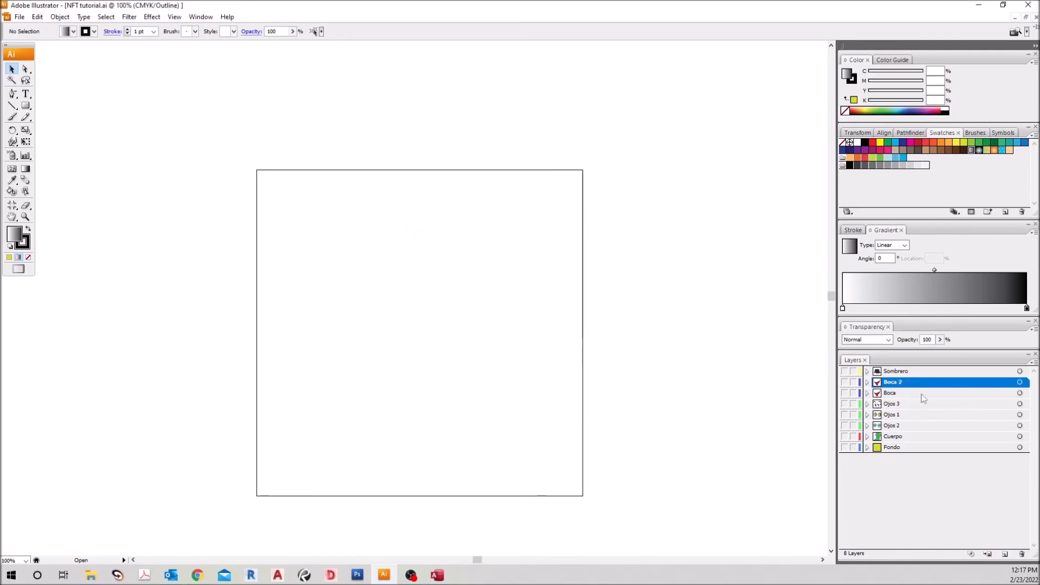
Rename the original Boca layer as Boca 1.
double_click(924, 398)
click(476, 256)
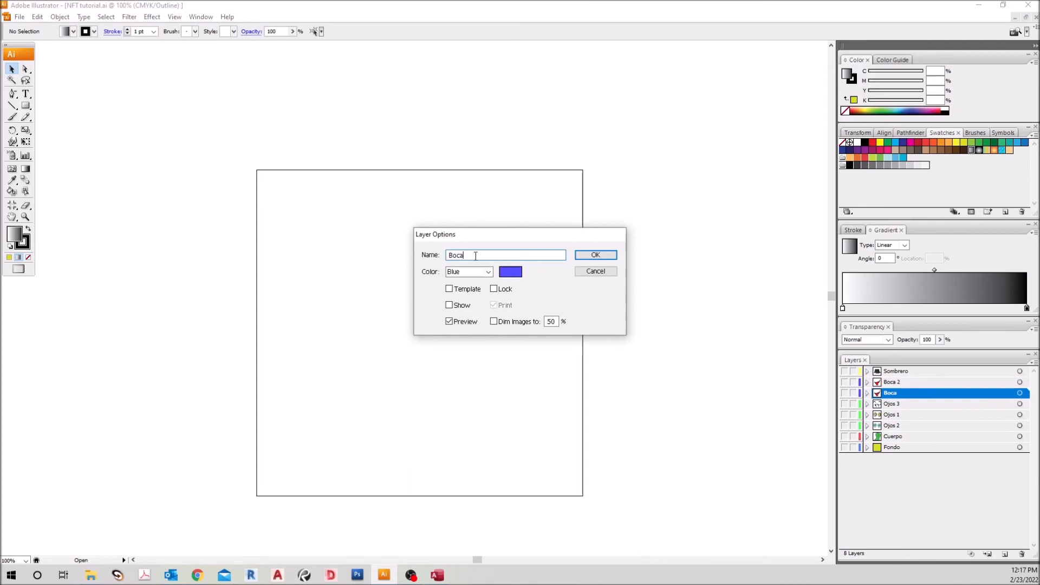
click(576, 256)
Show the Boca 1 layer in Preview mode and rotate its mouth image slightly clockwise so the smile sits more level.
click(844, 393)
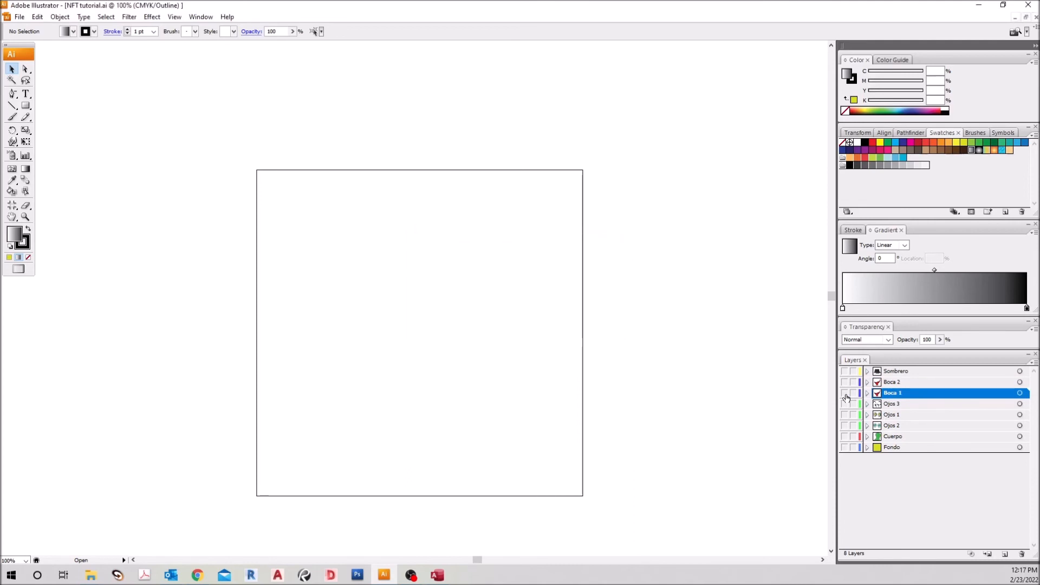
key(ctrl+y)
click(408, 378)
click(434, 382)
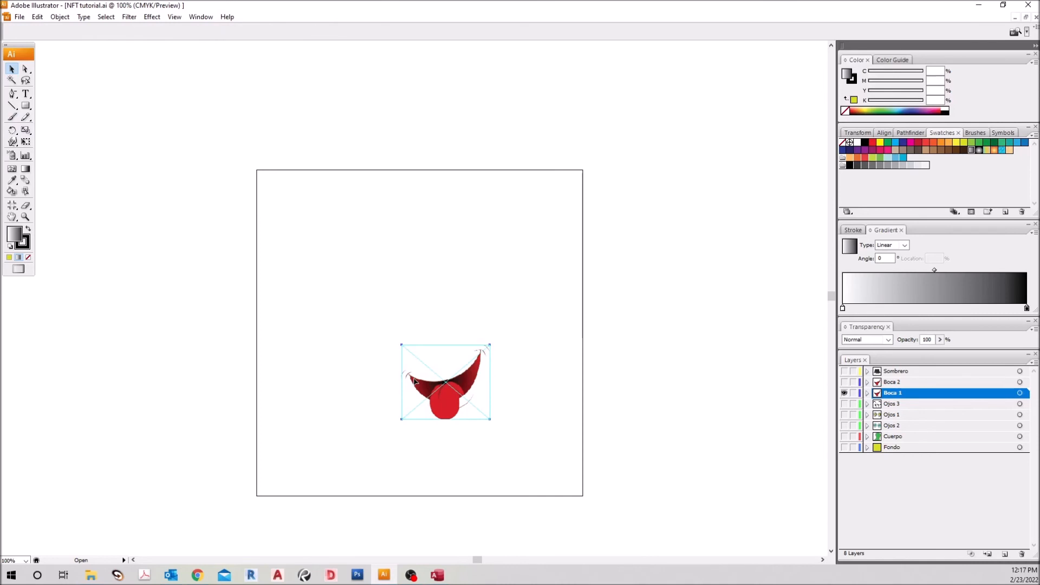
click(11, 131)
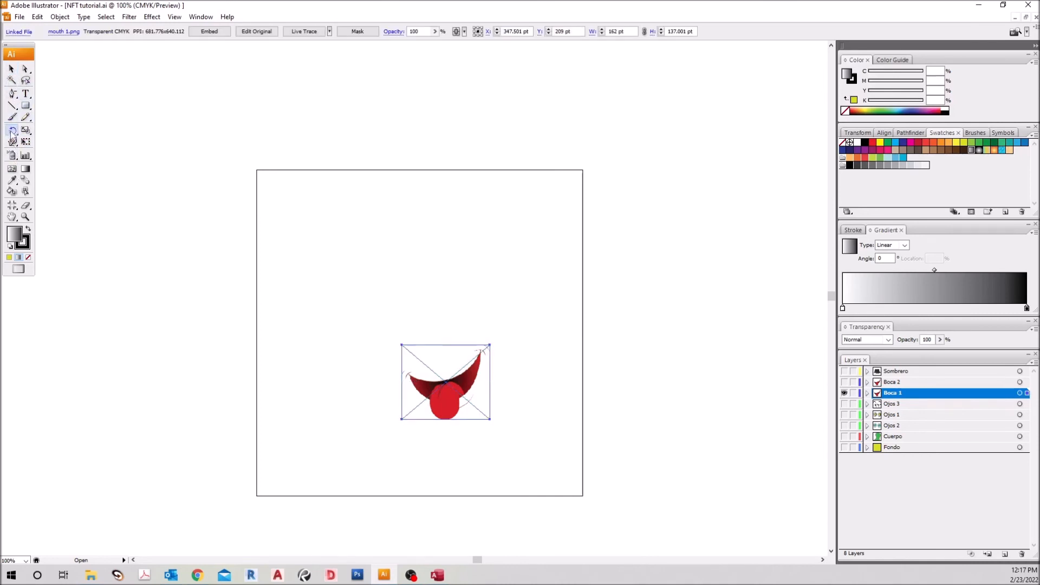
drag(403, 409, 406, 388)
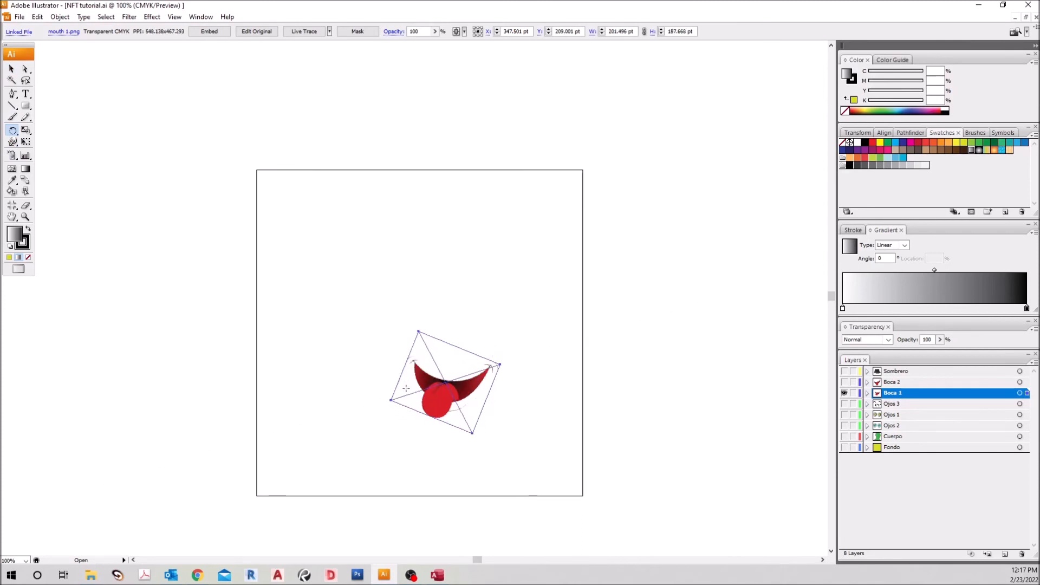
mouse_move(465, 403)
mouse_down()
mouse_move(472, 413)
mouse_move(479, 402)
mouse_up()
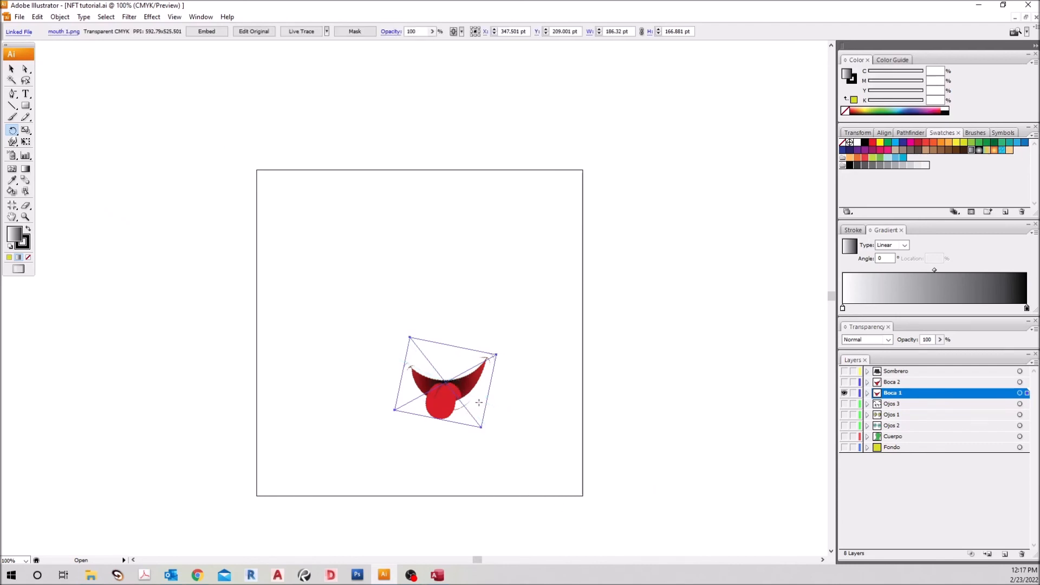
Deselect the mouth and show the Cuerpo, Ojos 3, Sombrero and Fondo layers to view the assembled character.
click(12, 69)
click(552, 418)
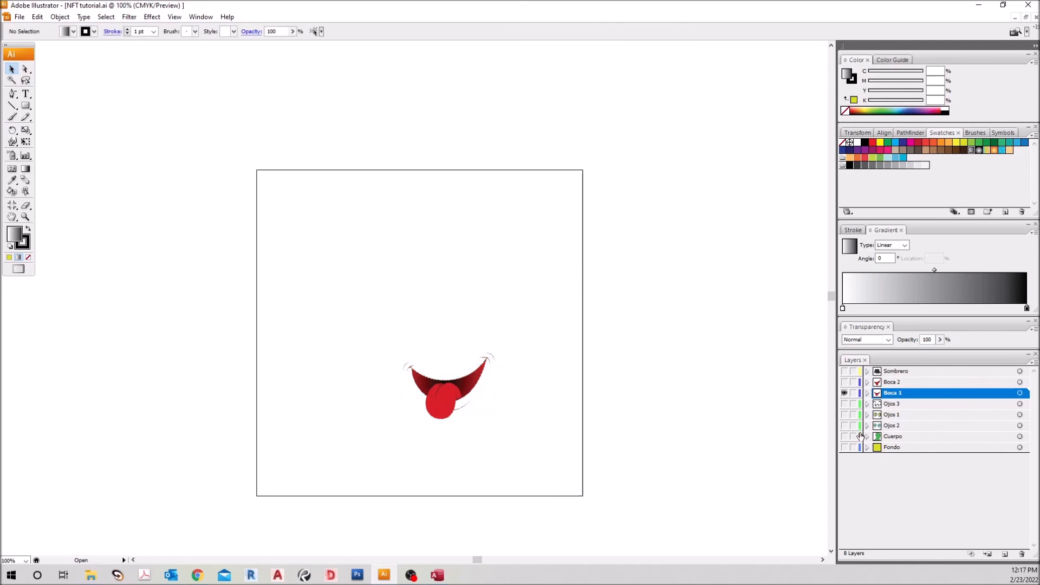
click(845, 437)
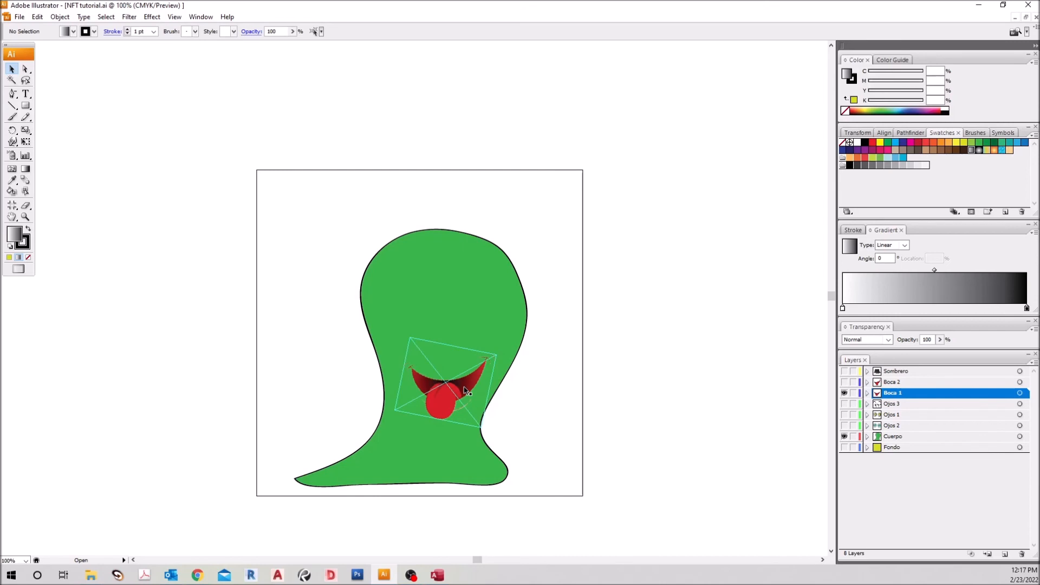
click(845, 404)
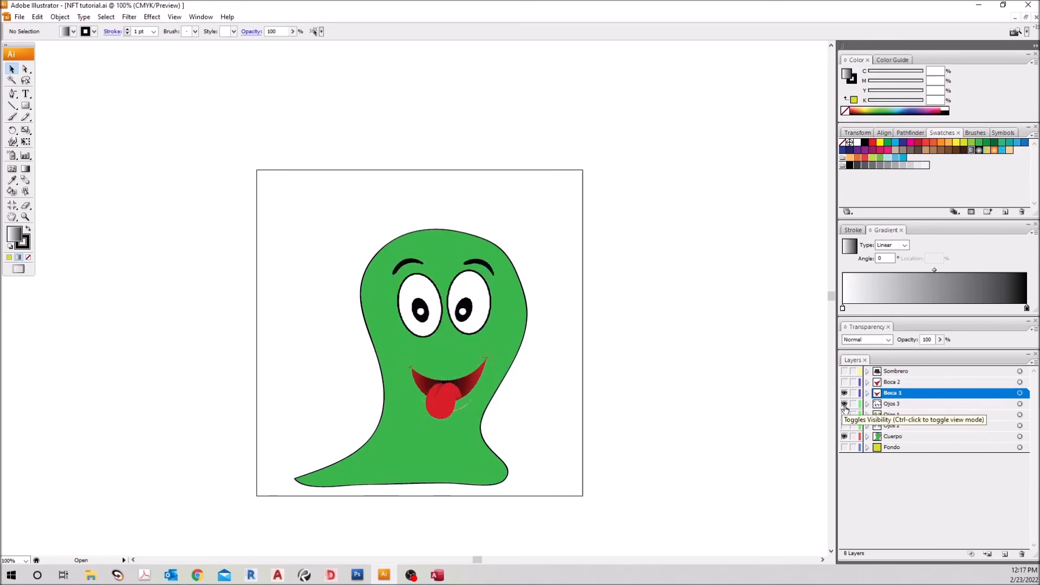
click(845, 371)
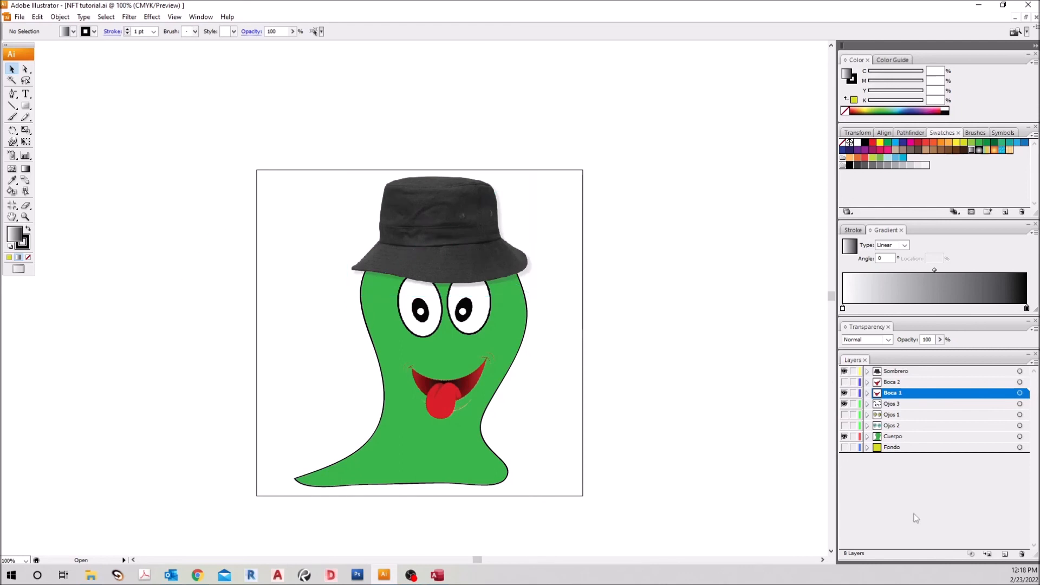
click(845, 447)
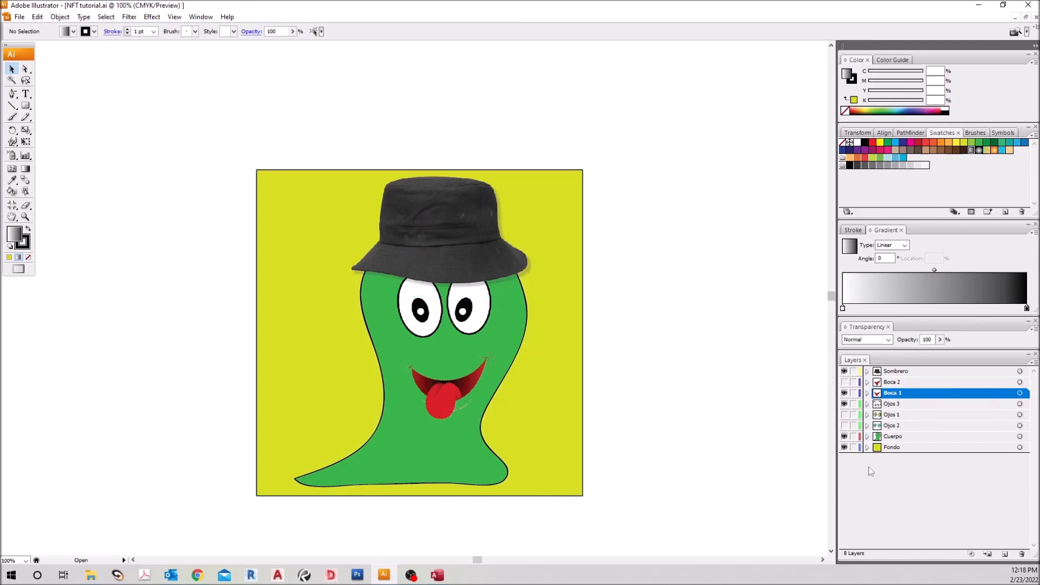
Hide the Cuerpo, Ojos 3, Boca 1 and Sombrero layers, leaving only Fondo shown.
click(845, 437)
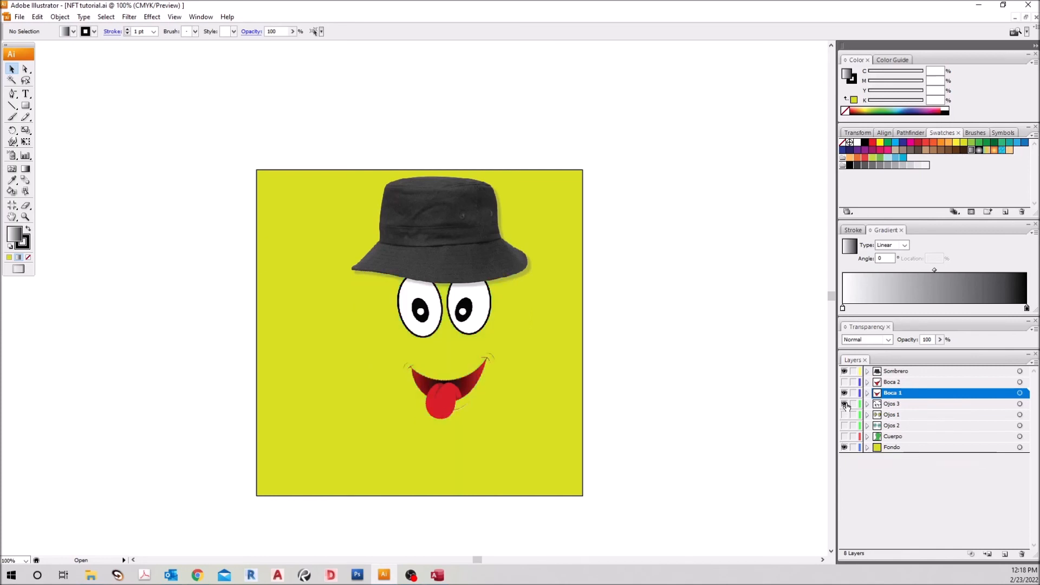
click(845, 403)
click(845, 393)
click(844, 371)
Duplicate the Fondo layer and rename the copy Fondo 2.
click(909, 449)
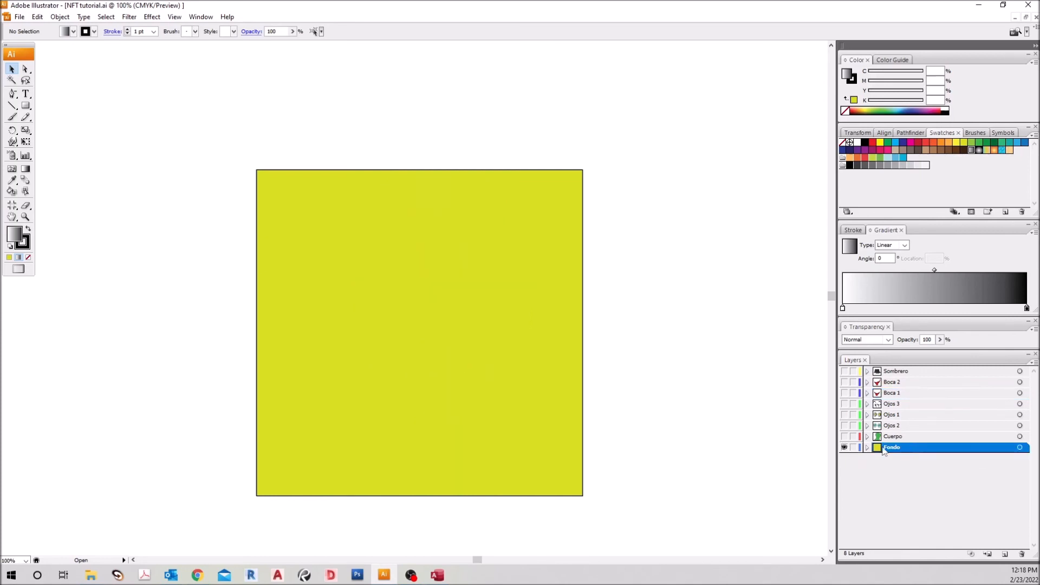
drag(908, 449, 1004, 558)
double_click(895, 449)
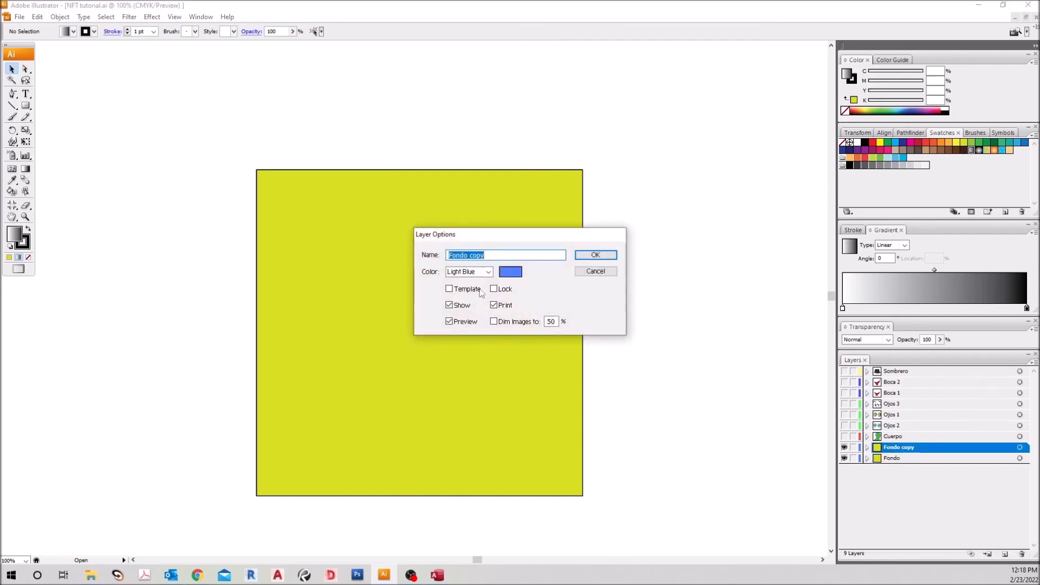
click(499, 259)
click(604, 255)
Rename the original Fondo layer as Fondo 1.
double_click(908, 459)
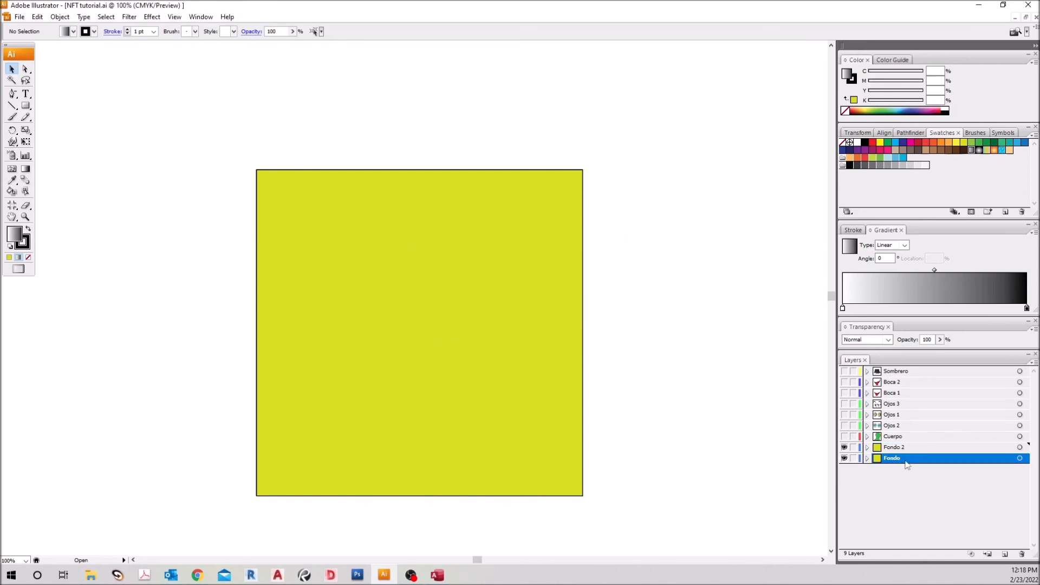
click(496, 258)
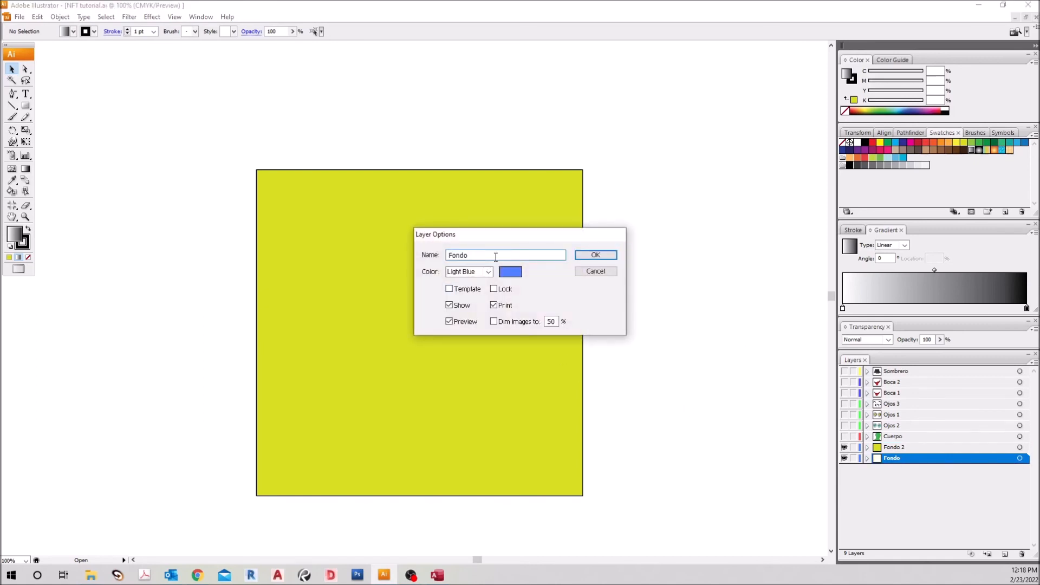
click(596, 255)
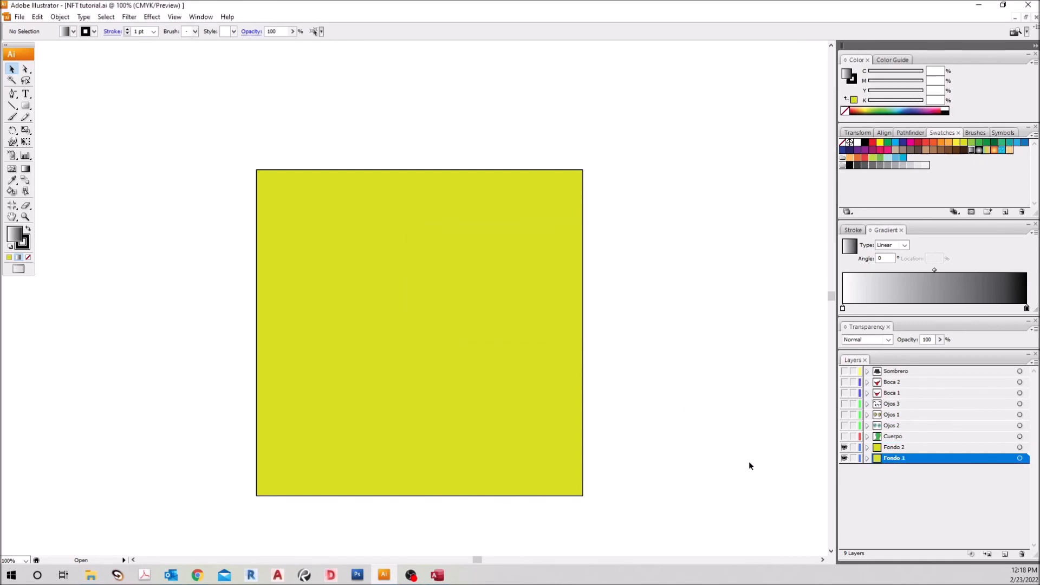
Fill the Fondo 2 background square with the Live Paint Bucket, trying cyan and settling on red (C 0, M 90, Y 85, K 0).
click(917, 448)
click(844, 458)
click(11, 192)
click(896, 142)
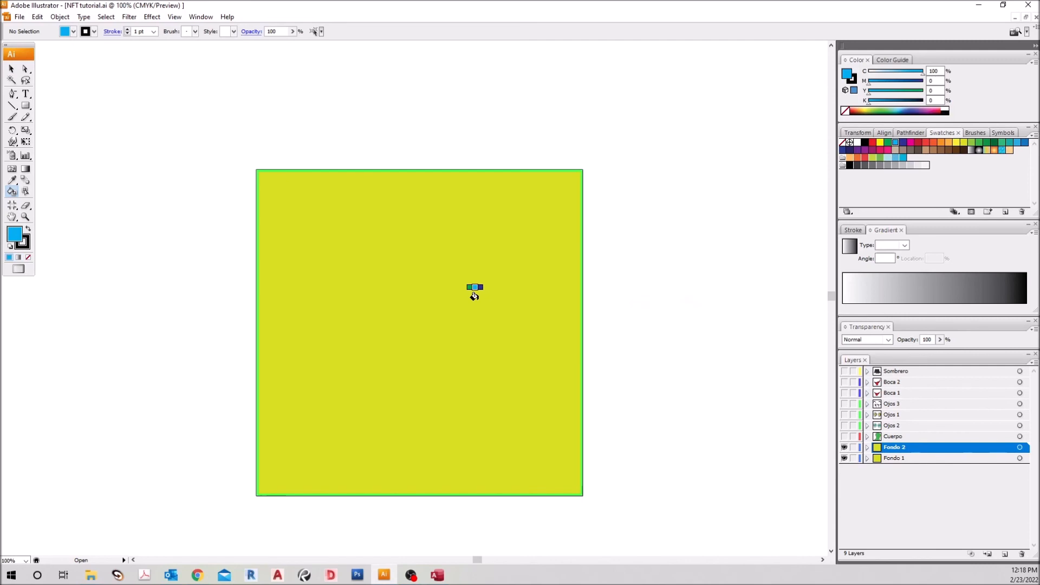
click(476, 292)
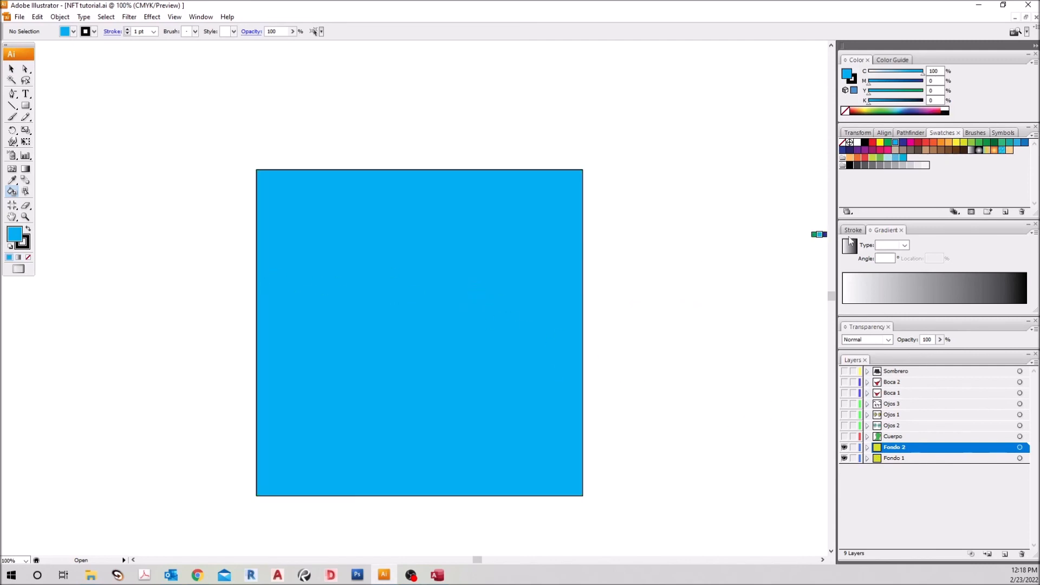
click(926, 144)
click(568, 325)
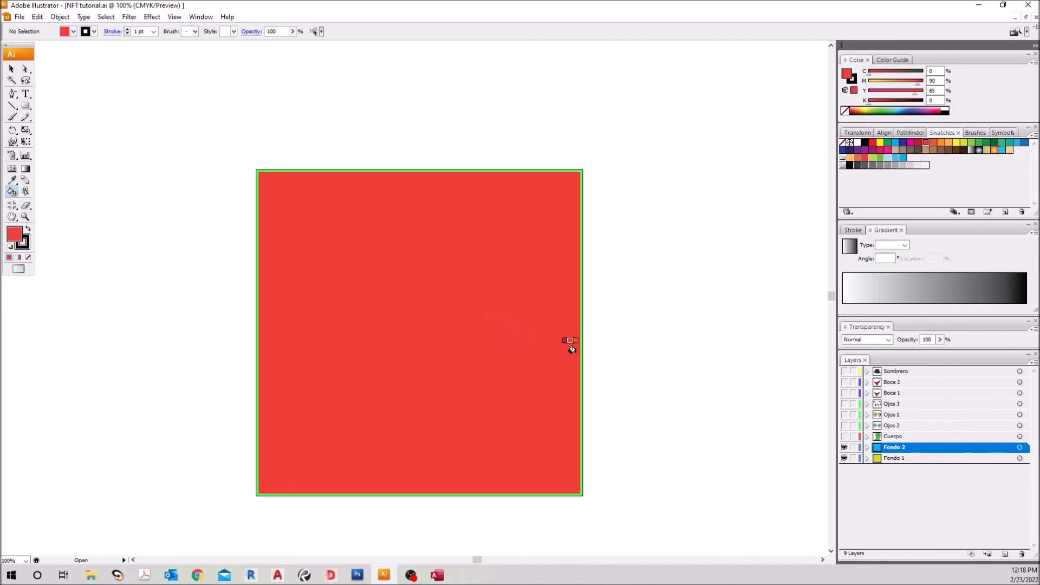
click(12, 69)
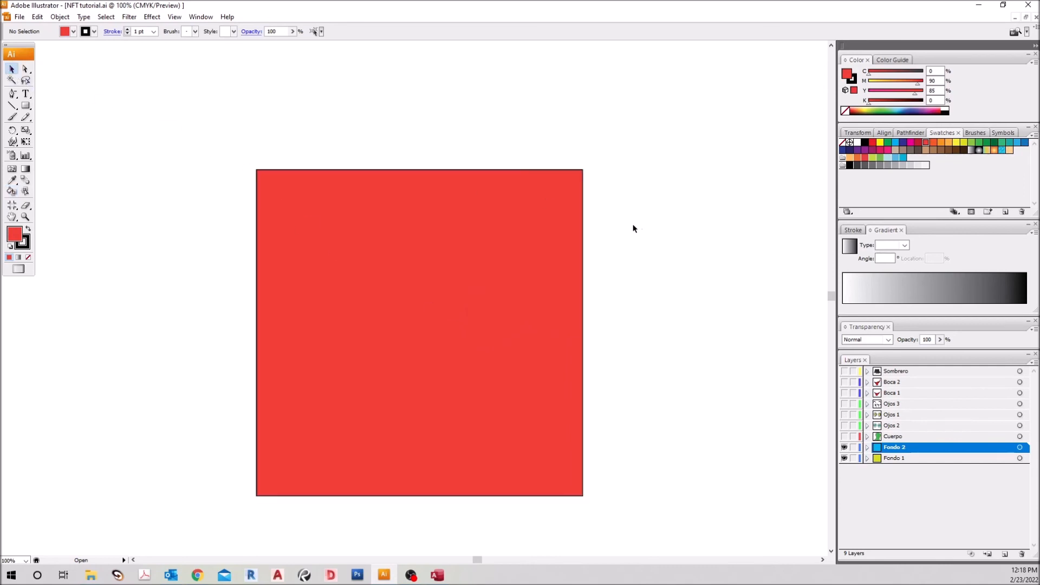
Show the Cuerpo layer without the two Fondo layers and duplicate it.
click(845, 437)
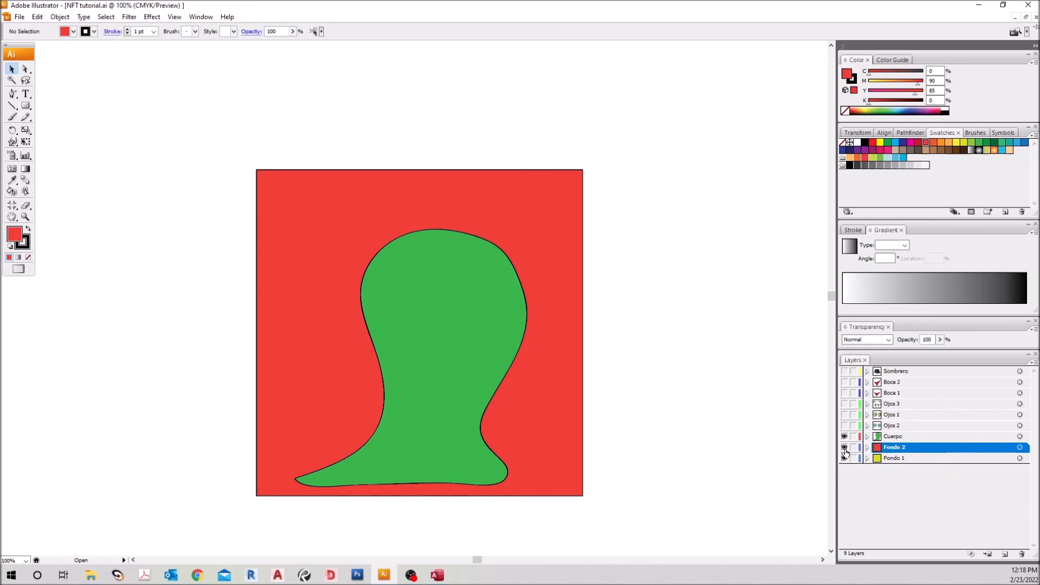
drag(845, 458, 844, 448)
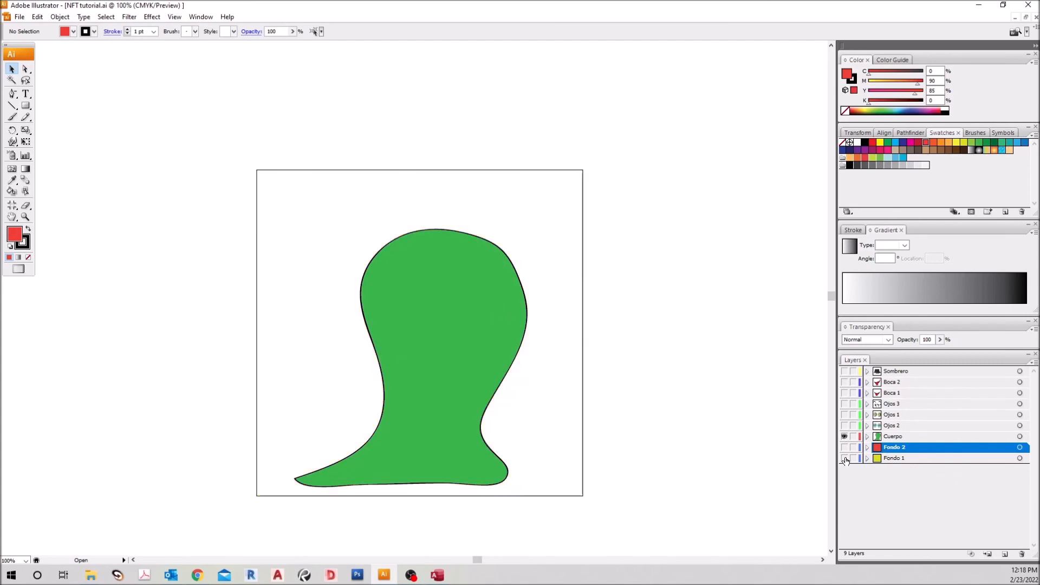
click(913, 438)
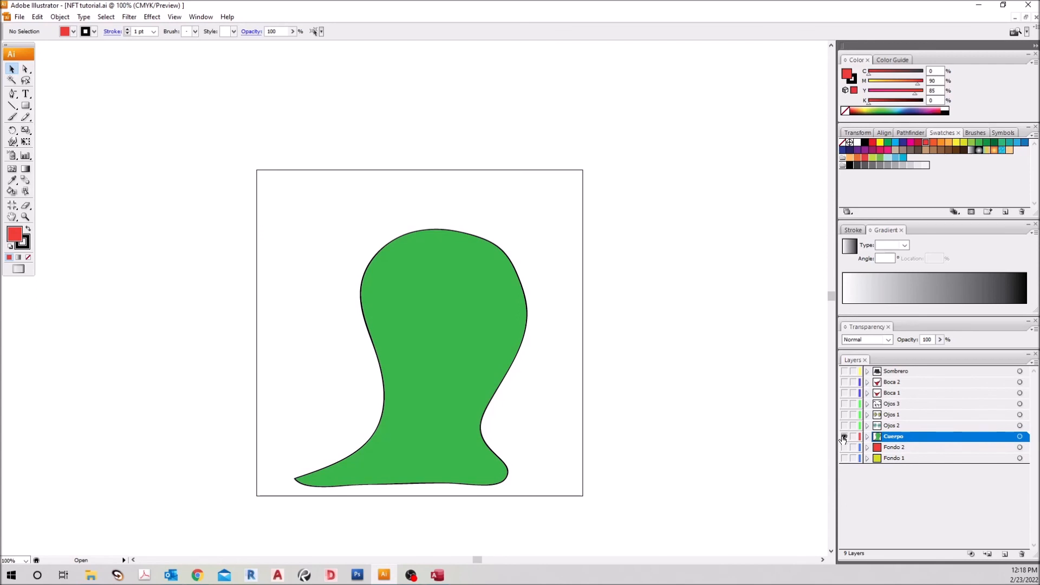
drag(913, 440, 1005, 554)
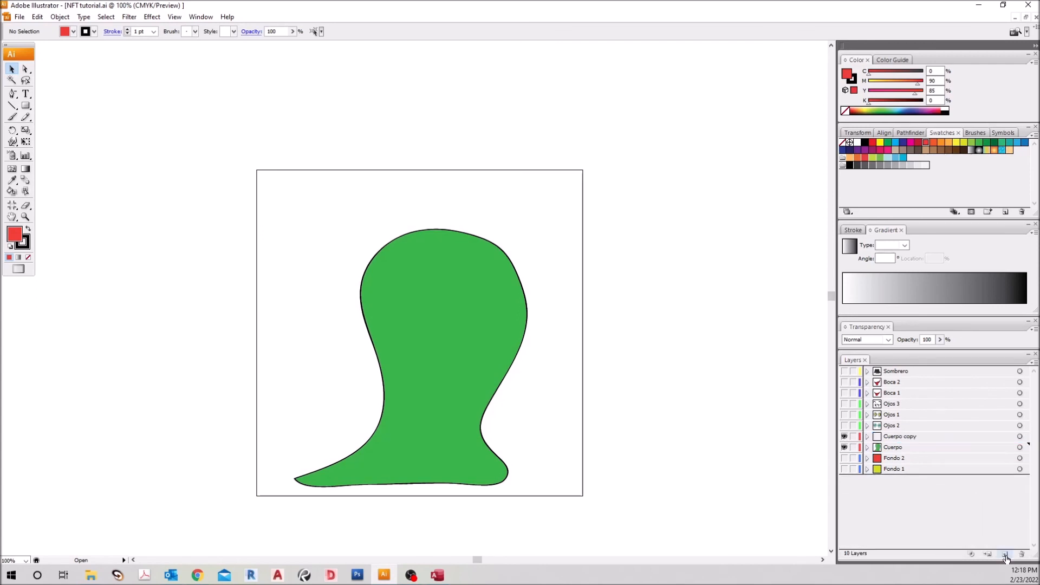
Rename the Cuerpo copy layer as Cuerpo 2.
double_click(935, 437)
click(492, 256)
key(BackSpace)
key(BackSpace)
key(BackSpace)
key(BackSpace)
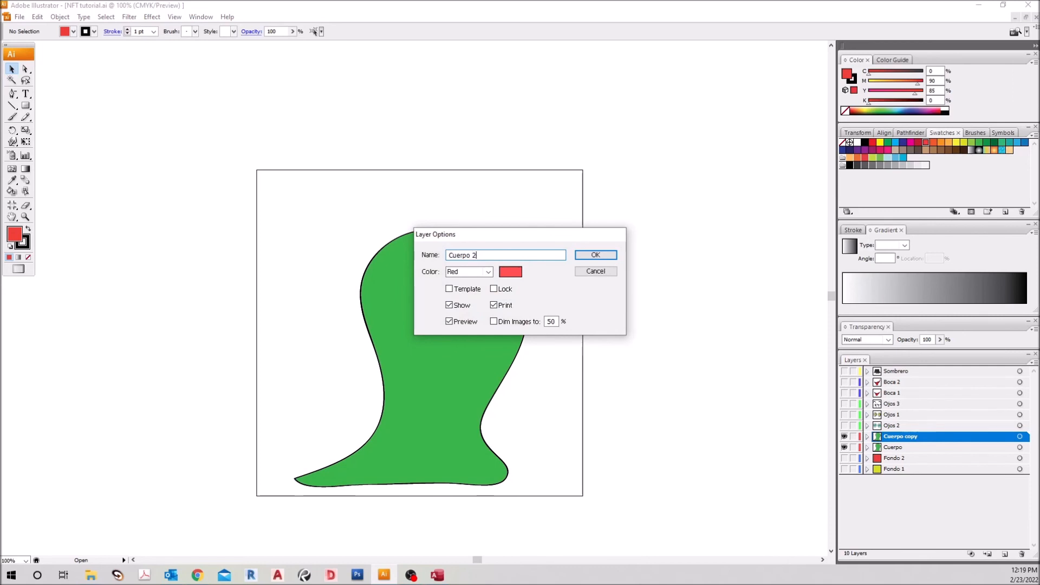
click(581, 253)
Rename the original Cuerpo layer as Cuerpo 1.
click(899, 448)
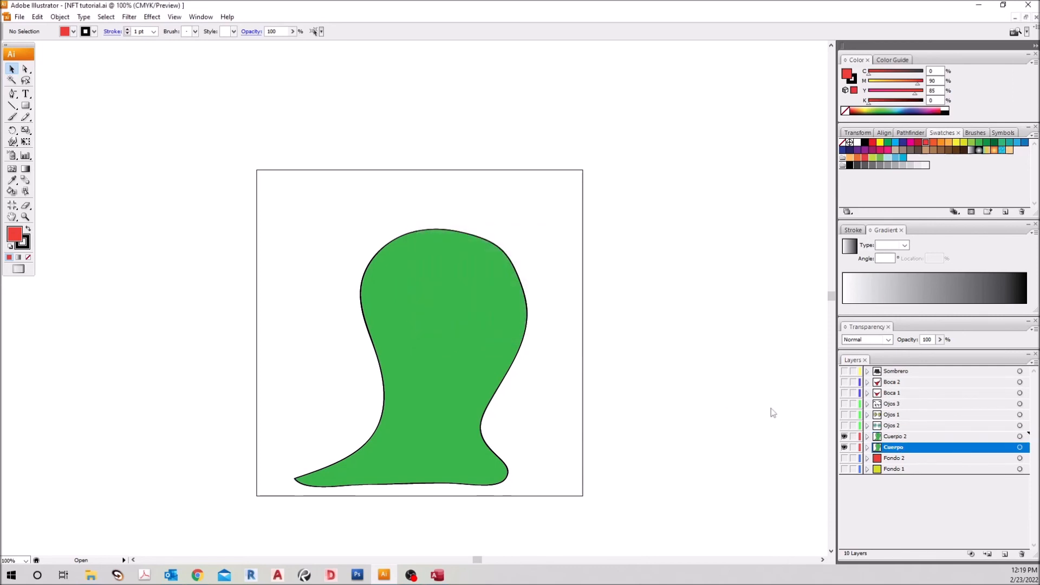
double_click(900, 447)
click(483, 256)
text(1)
key(Return)
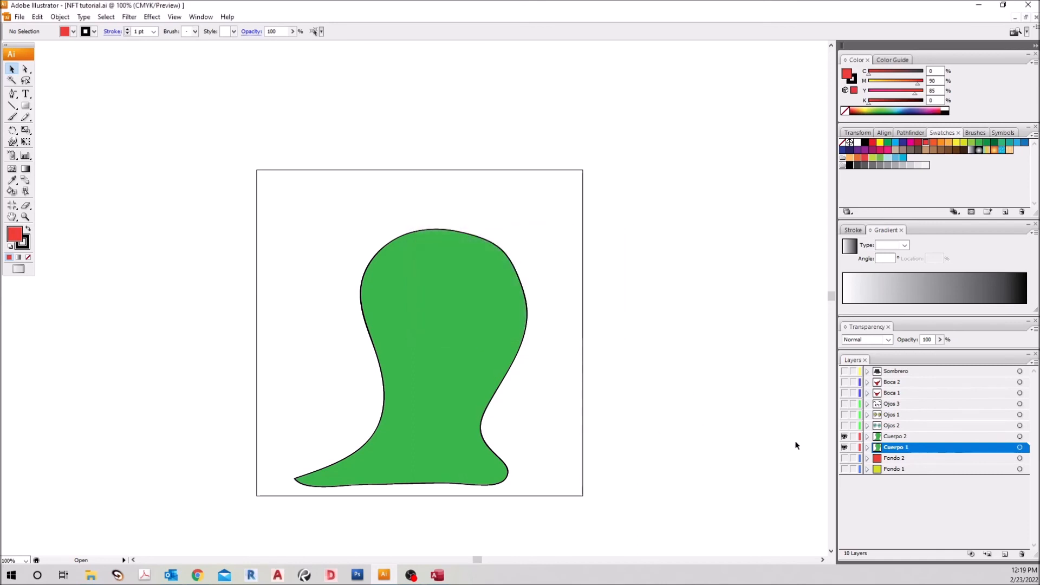
Hide the Cuerpo 1 layer and apply a linear white-to-black gradient fill to the Cuerpo 2 body path.
click(844, 447)
click(908, 436)
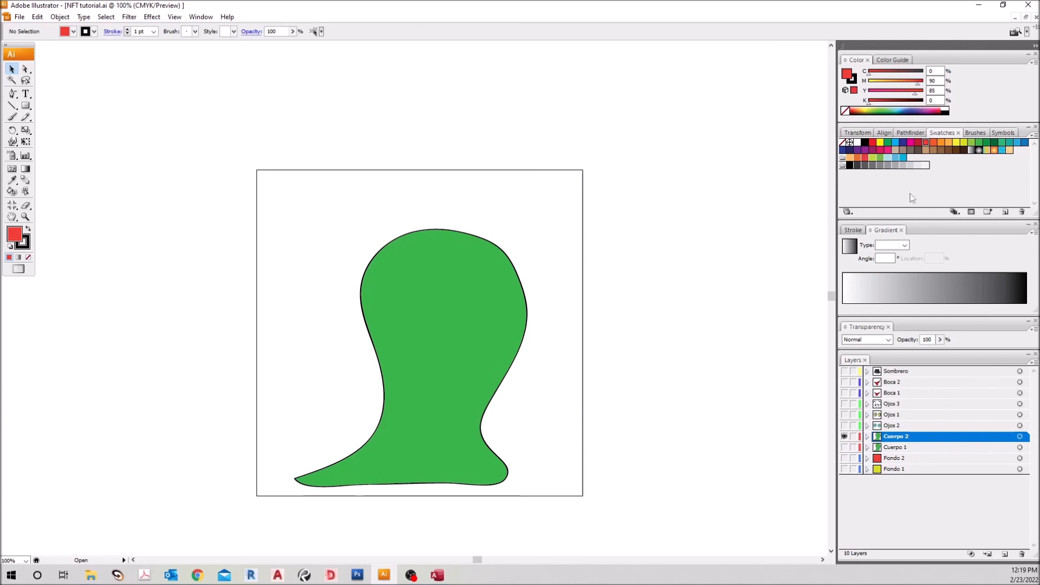
click(12, 191)
click(972, 150)
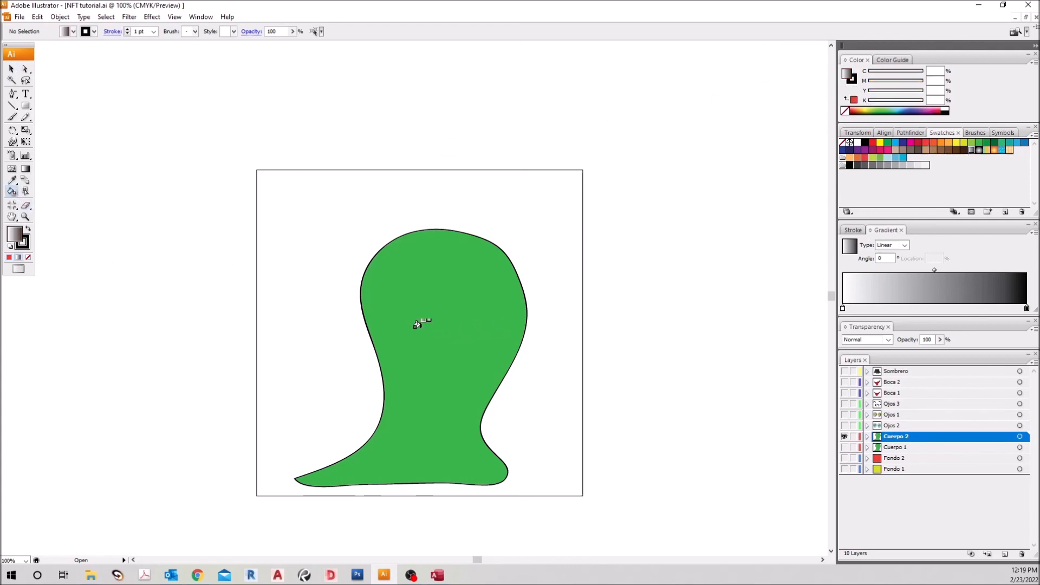
click(25, 69)
click(425, 233)
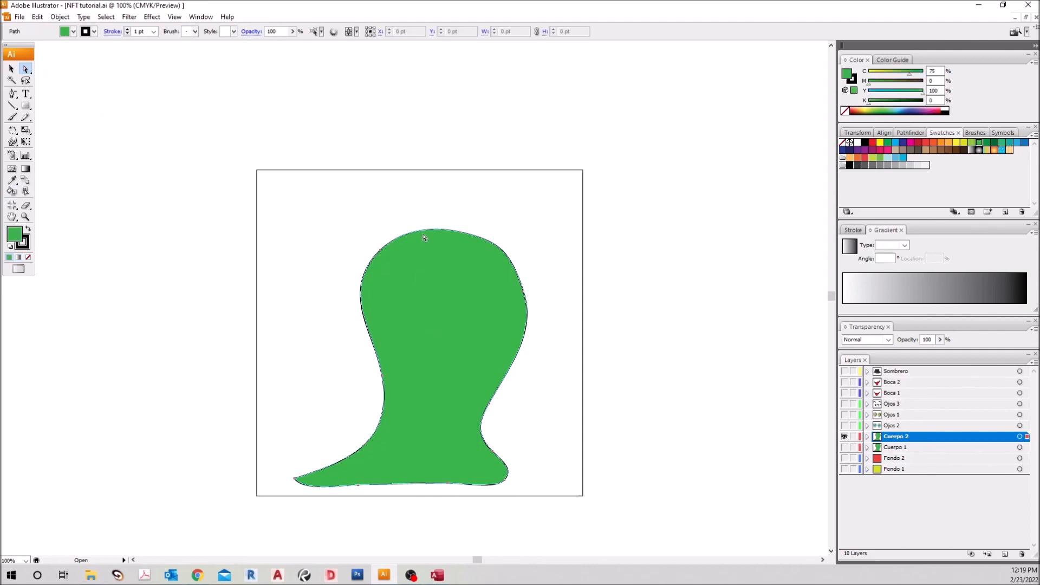
click(972, 150)
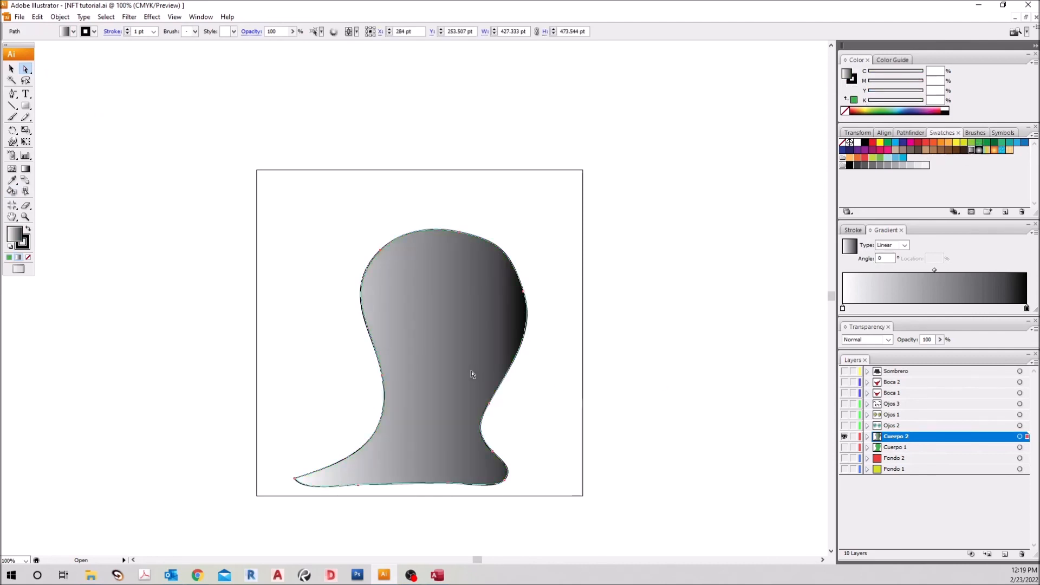
Recolour the Cuerpo 2 body, trying magenta and cyan and settling on yellow (Y 100), and deselect it.
click(912, 146)
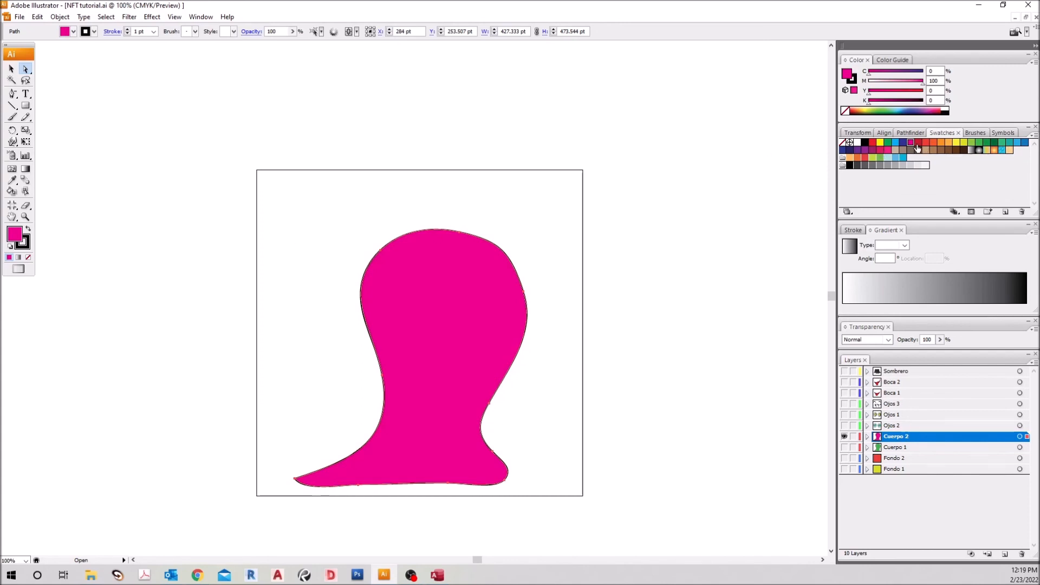
click(897, 143)
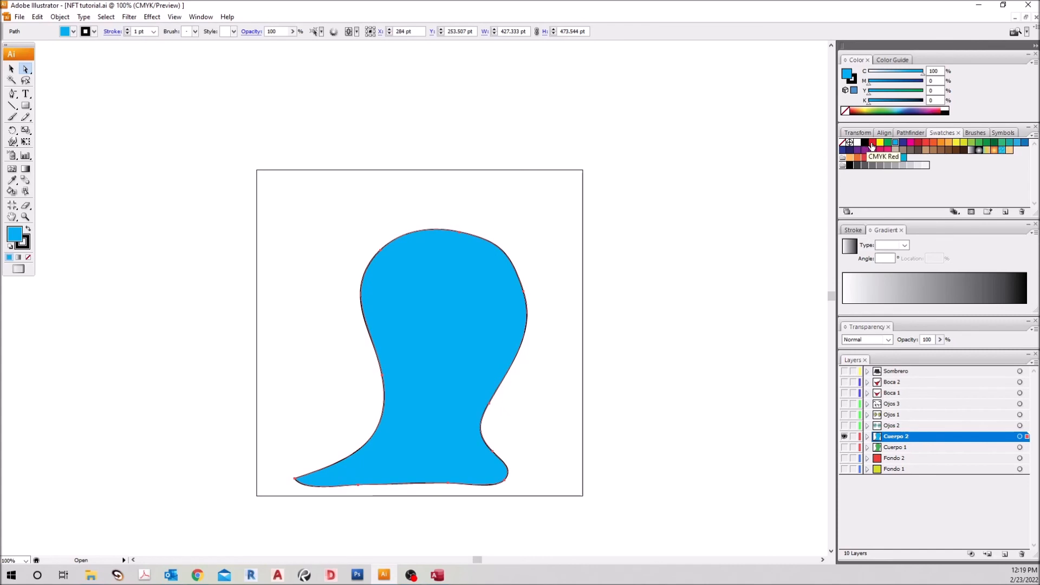
click(881, 143)
click(11, 69)
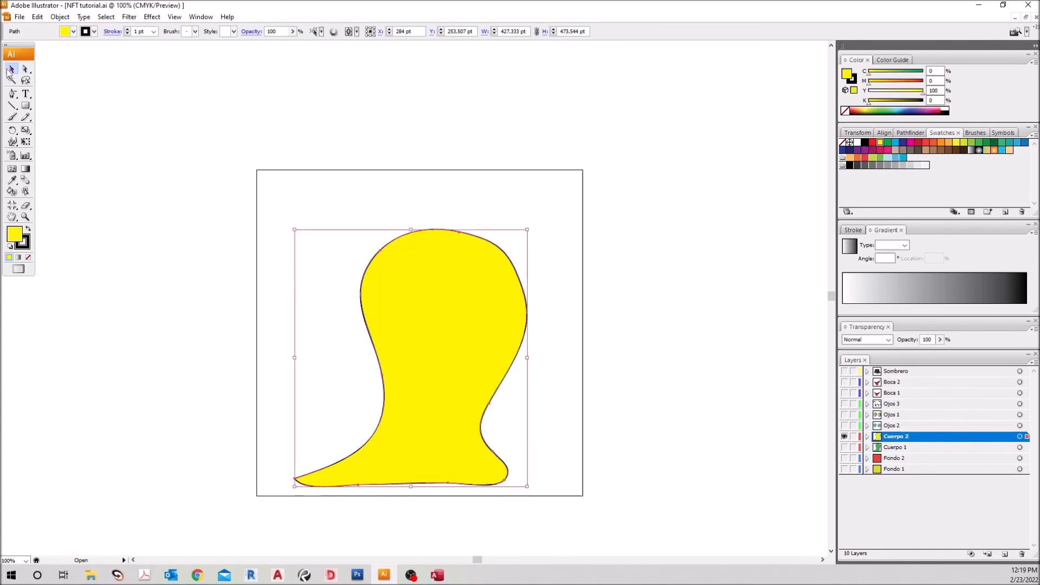
click(700, 340)
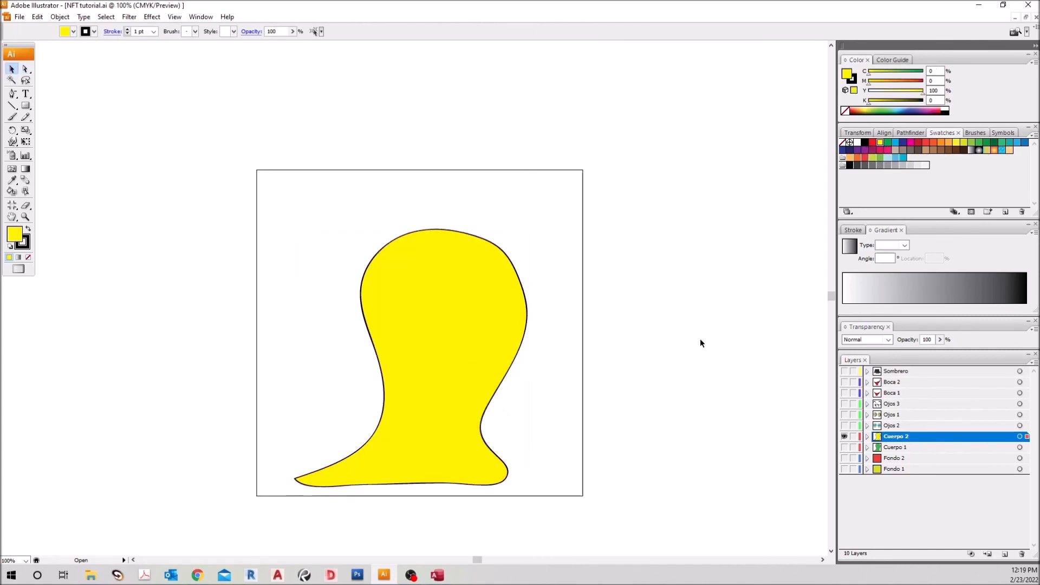
Hide the Cuerpo 2 layer and duplicate the Fondo 1 layer.
click(895, 472)
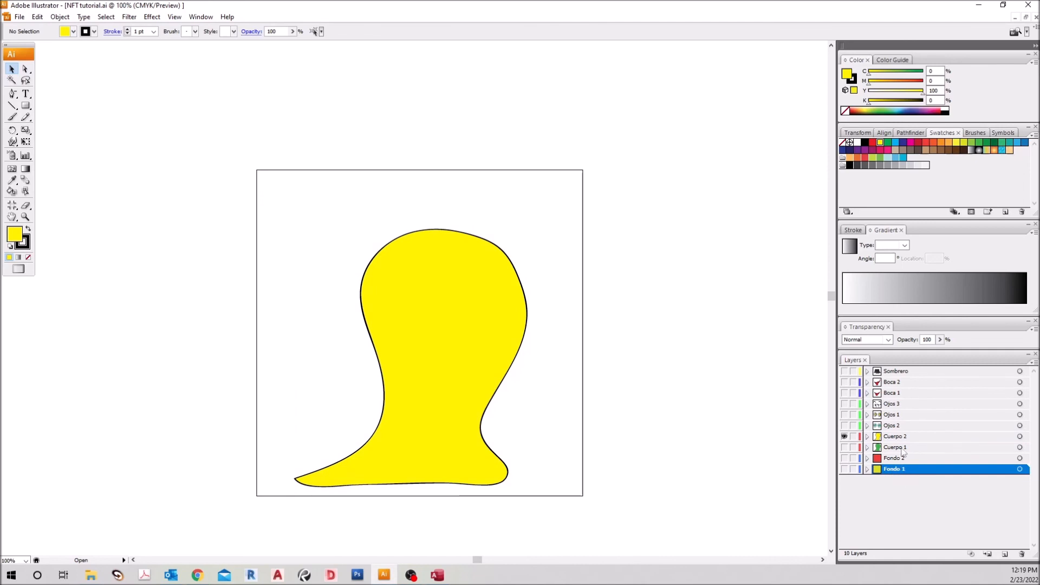
click(904, 437)
click(916, 470)
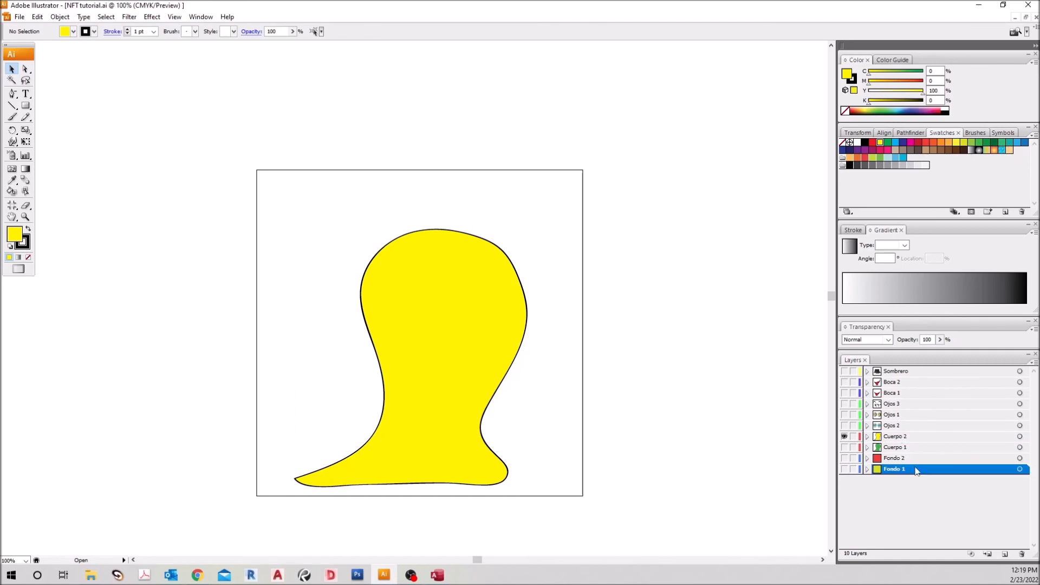
click(845, 437)
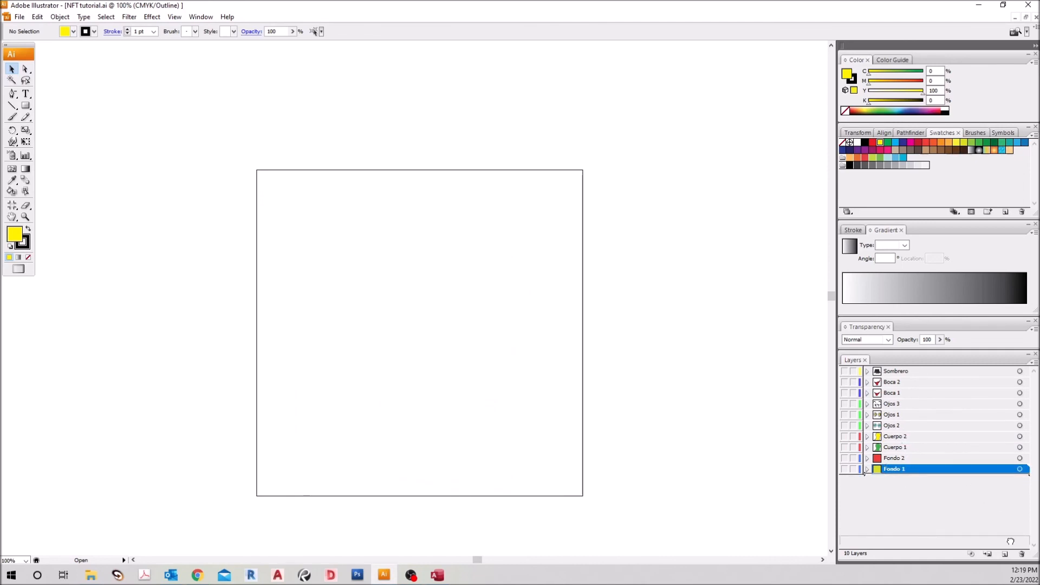
drag(1010, 558, 1010, 558)
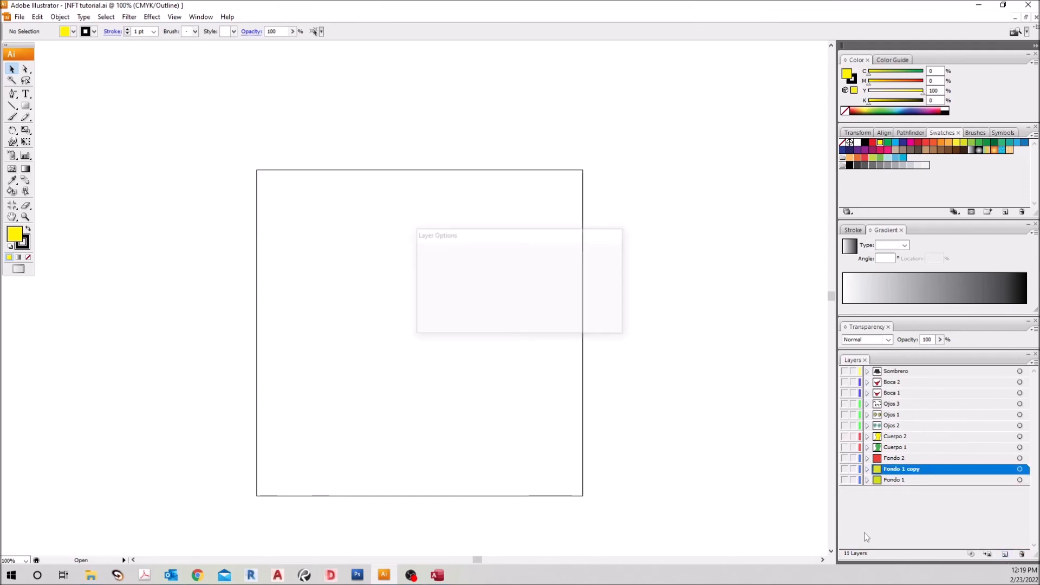
Rename the duplicated Fondo 1 copy layer as Fondo 3.
double_click(924, 470)
click(501, 255)
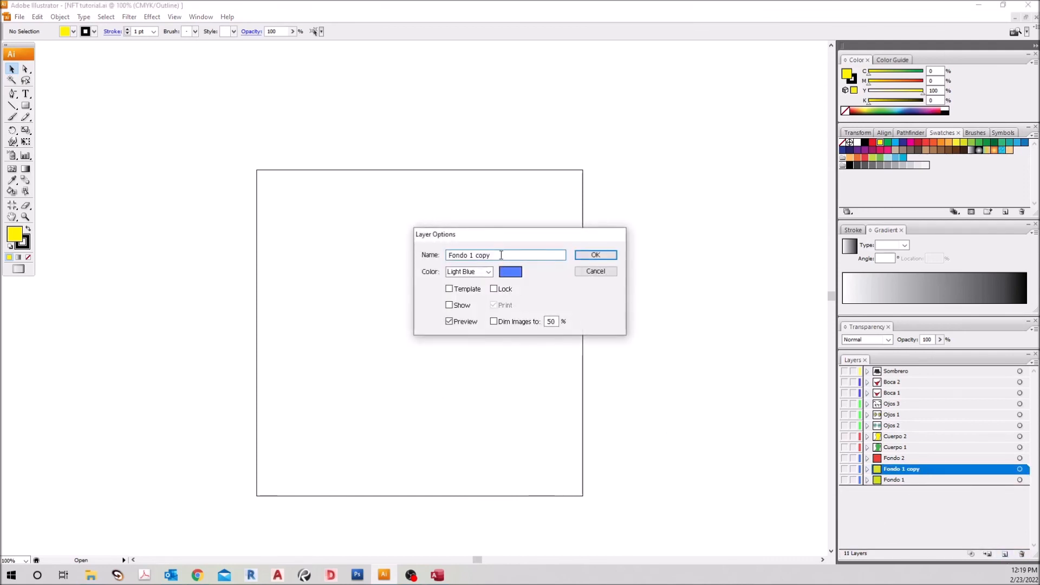
text(3)
key(Return)
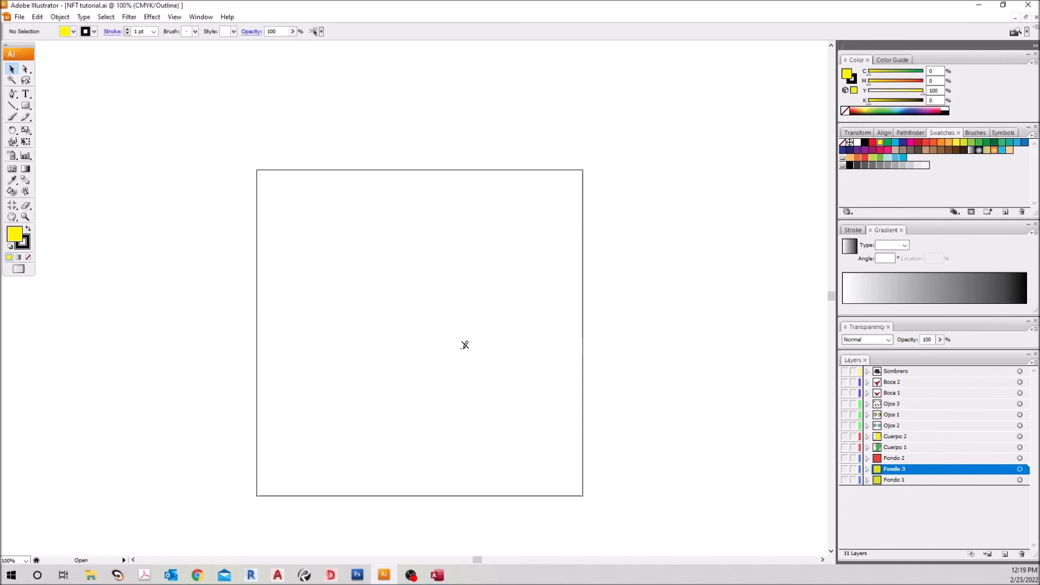
Show the Fondo 3 layer, fill its background square with black, and move the layer above Fondo 2.
click(844, 470)
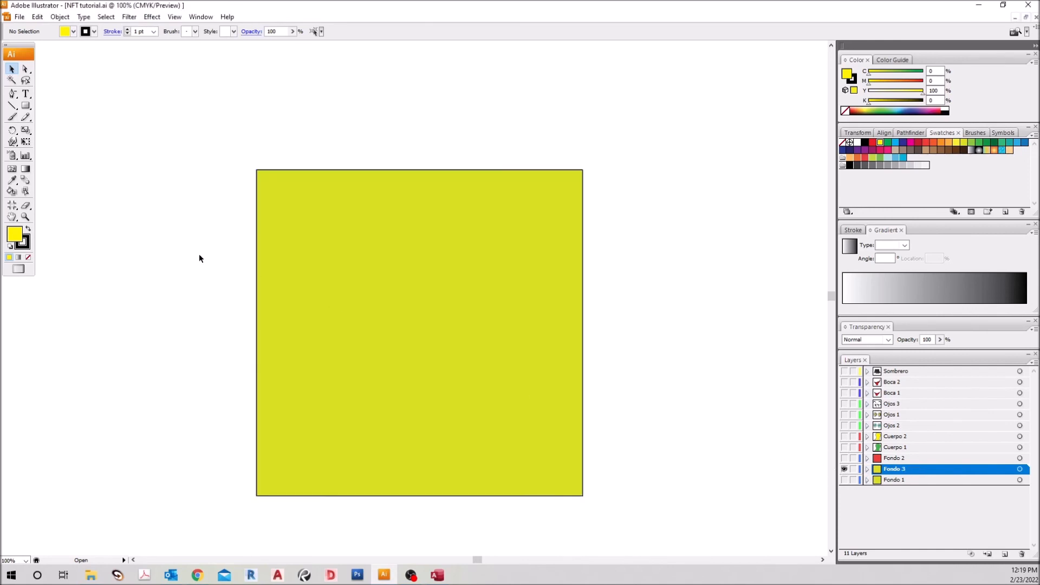
click(851, 165)
click(12, 190)
click(460, 375)
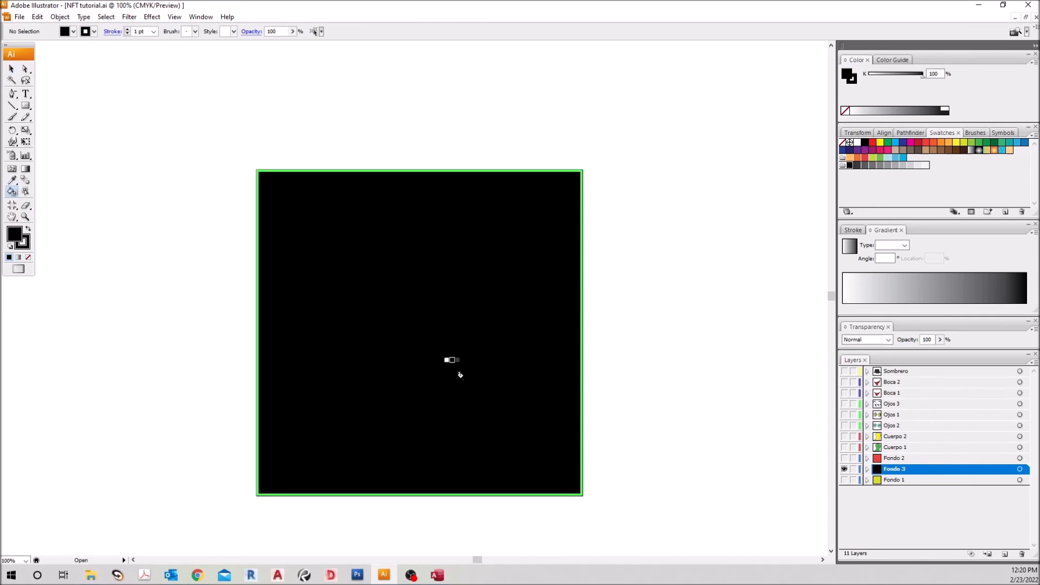
drag(910, 472, 908, 455)
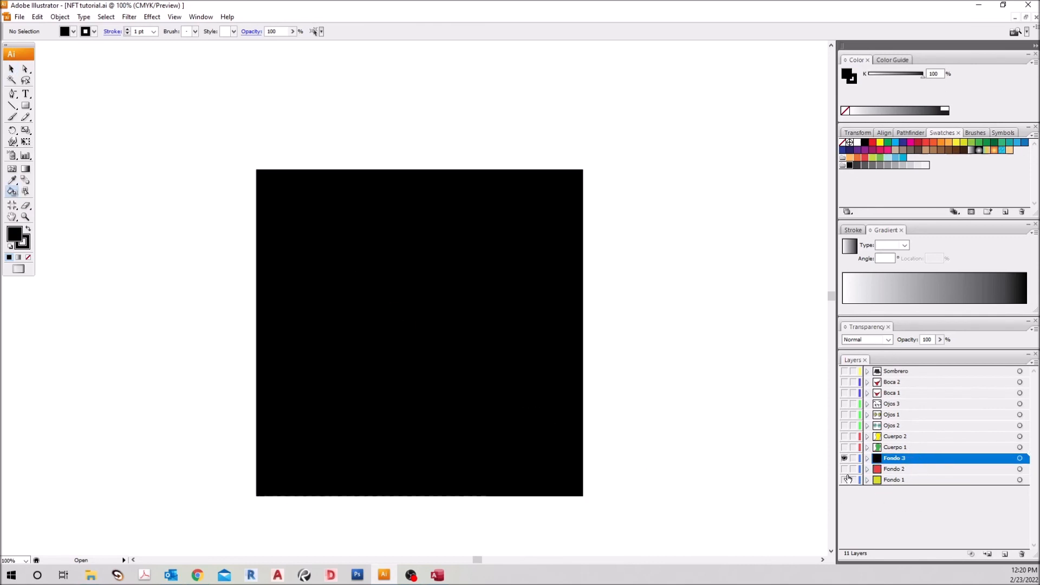
Show the Cuerpo 2, Boca 2, Ojos 3 and Sombrero layers to assemble a character over the black background.
click(844, 436)
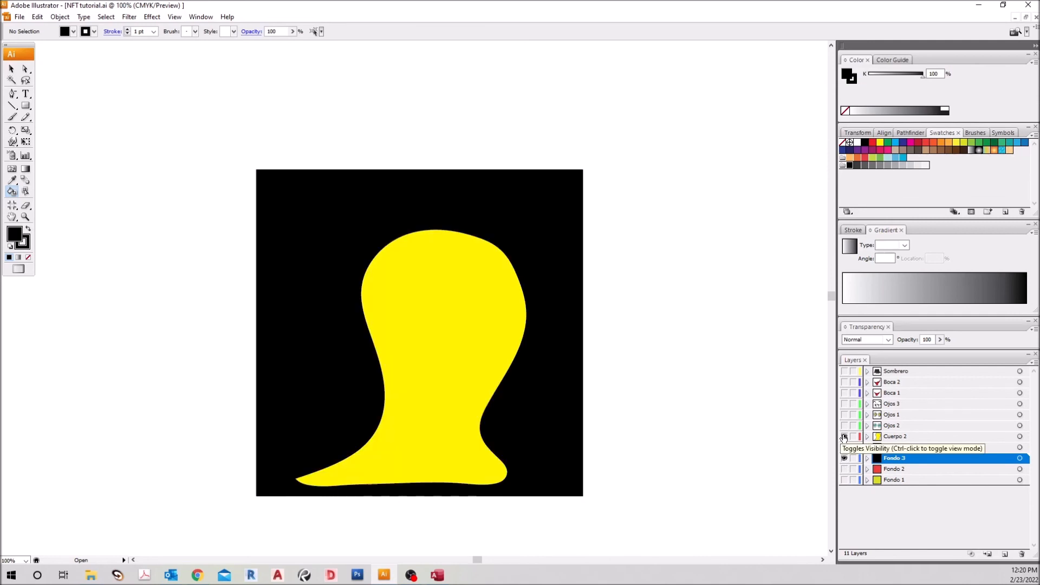
click(845, 382)
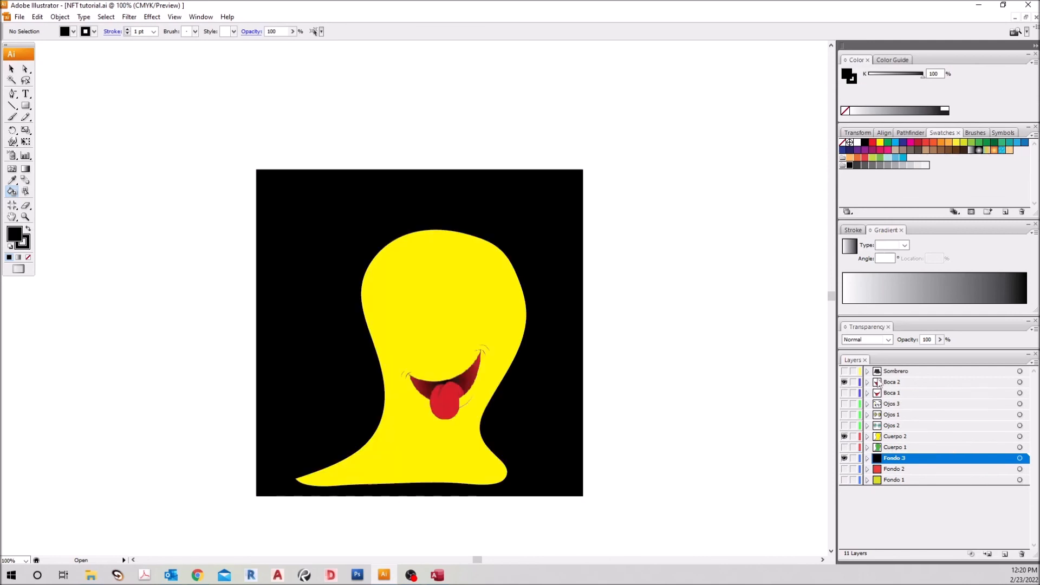
click(844, 404)
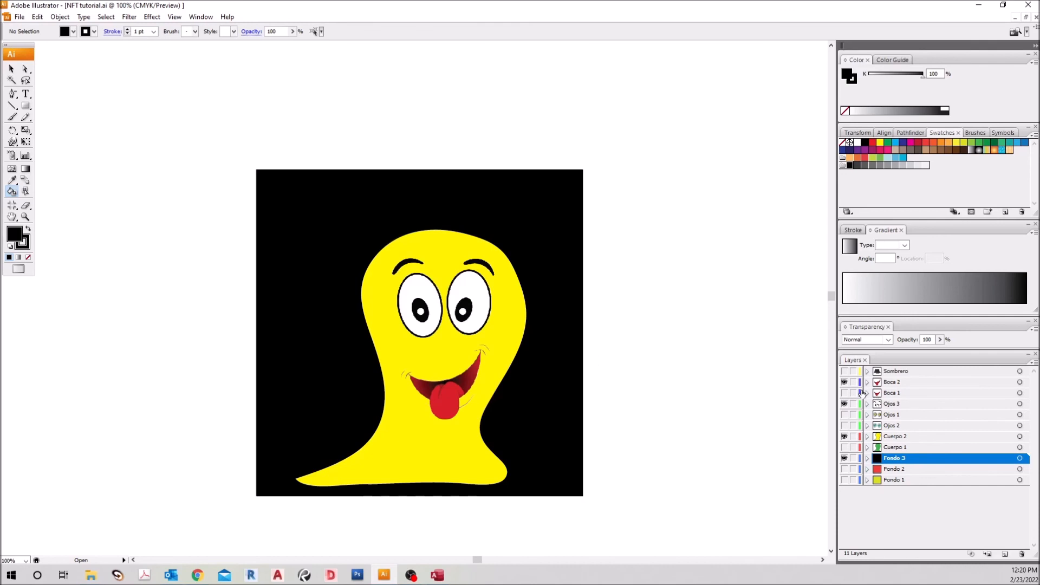
click(845, 371)
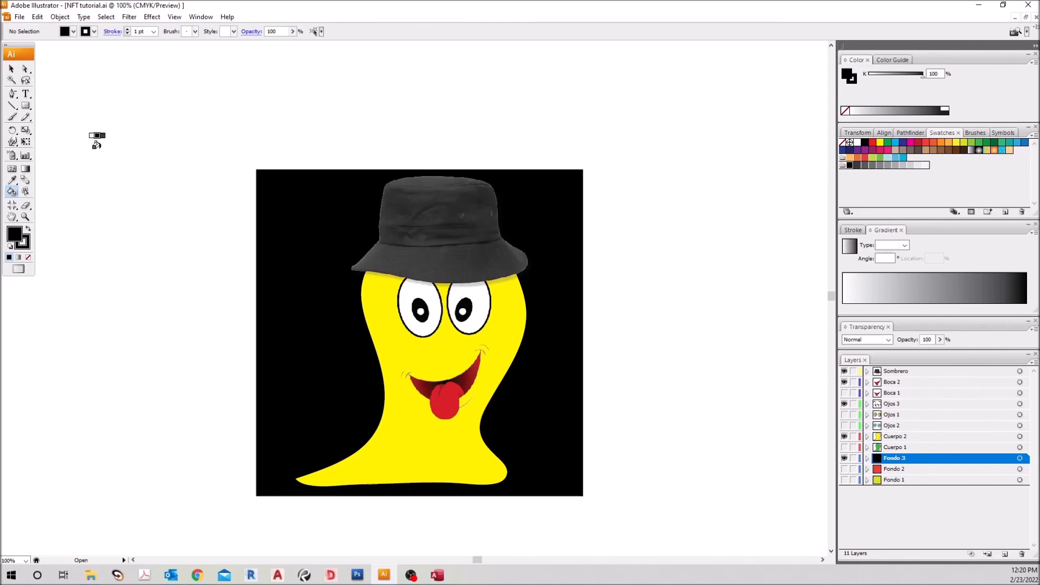
click(11, 69)
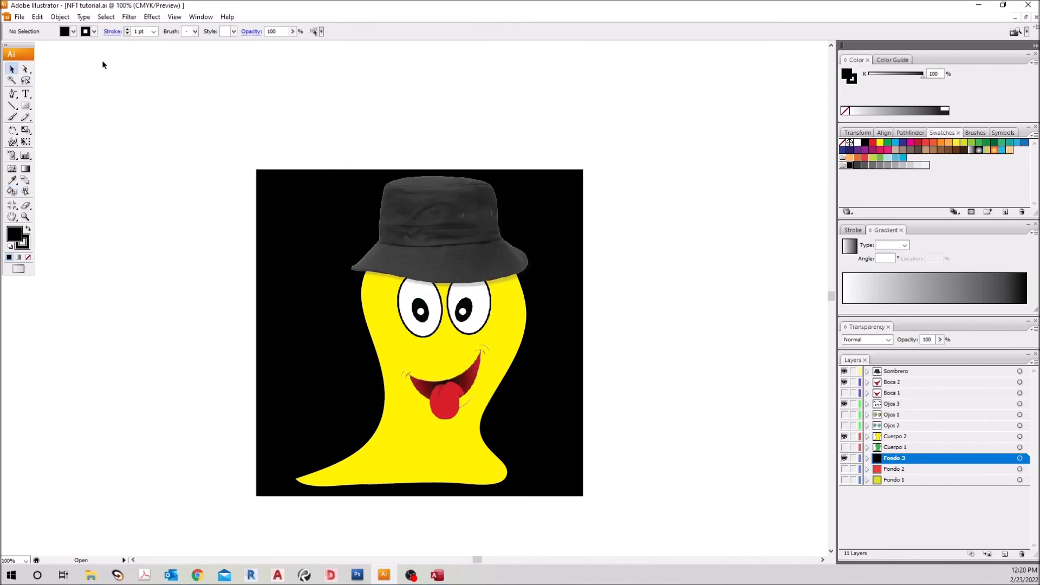
Save the NFT tutorial document.
click(20, 21)
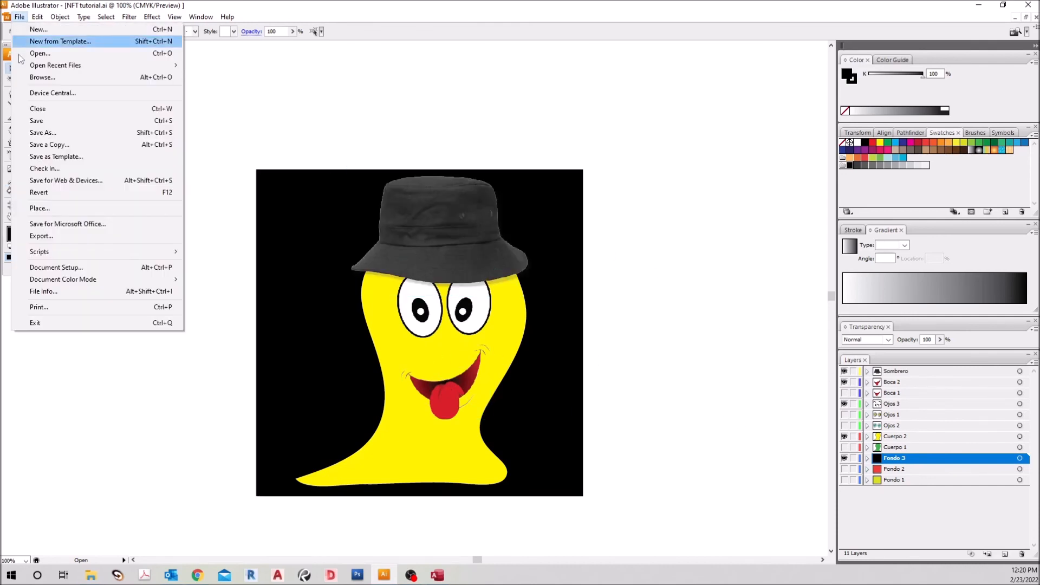
click(87, 121)
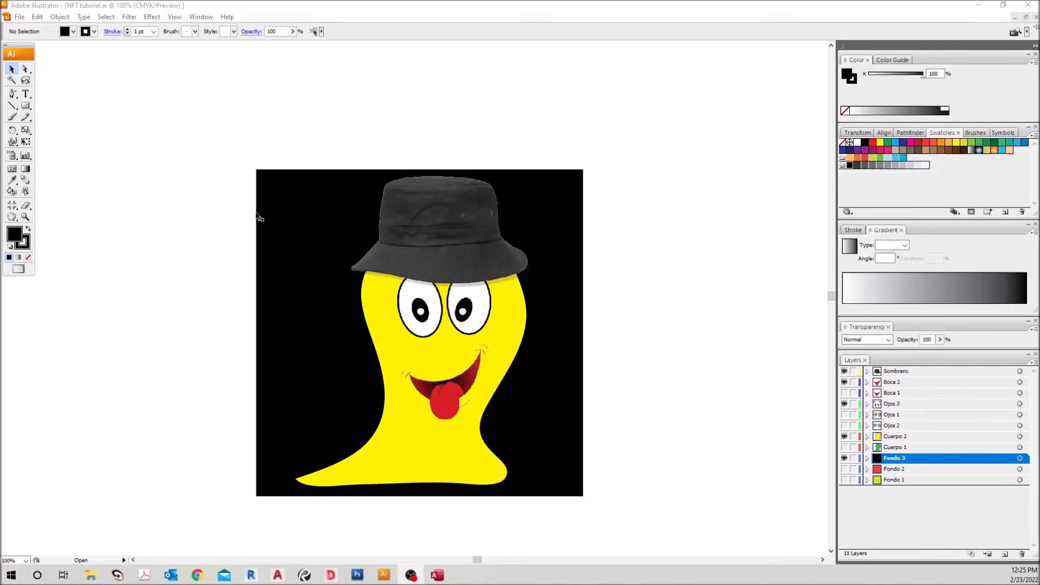
click(20, 17)
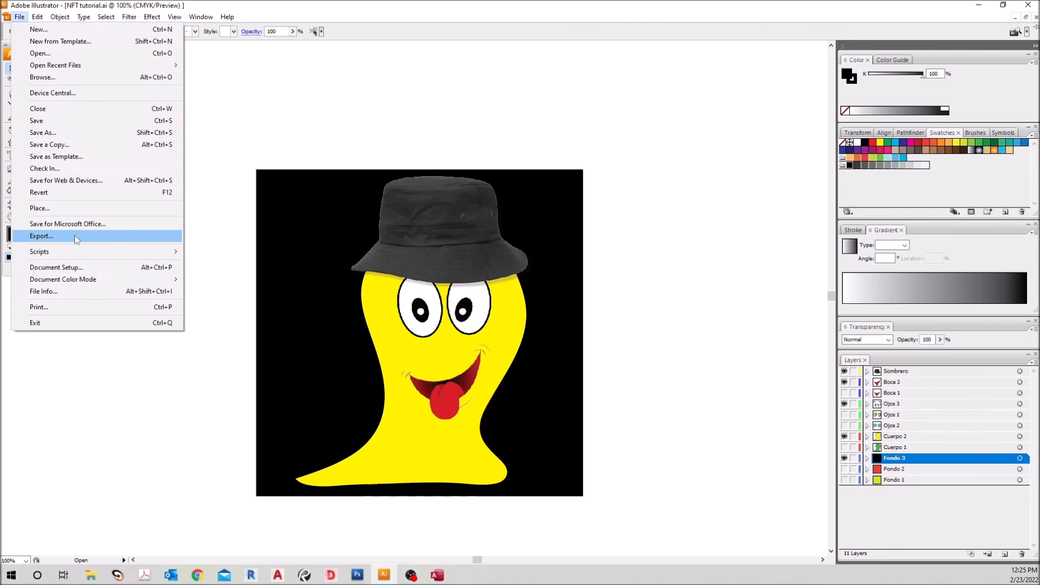
click(43, 121)
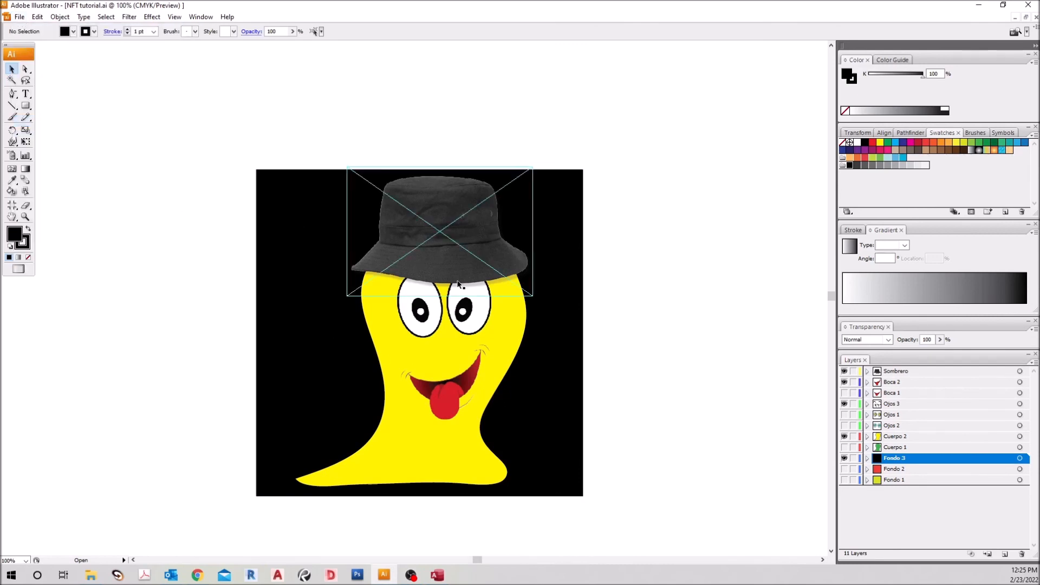
Export the assembled character as a PNG named NFT 1 in the youtube tutorial folder, at Screen (72 ppi) resolution with a transparent background.
click(20, 17)
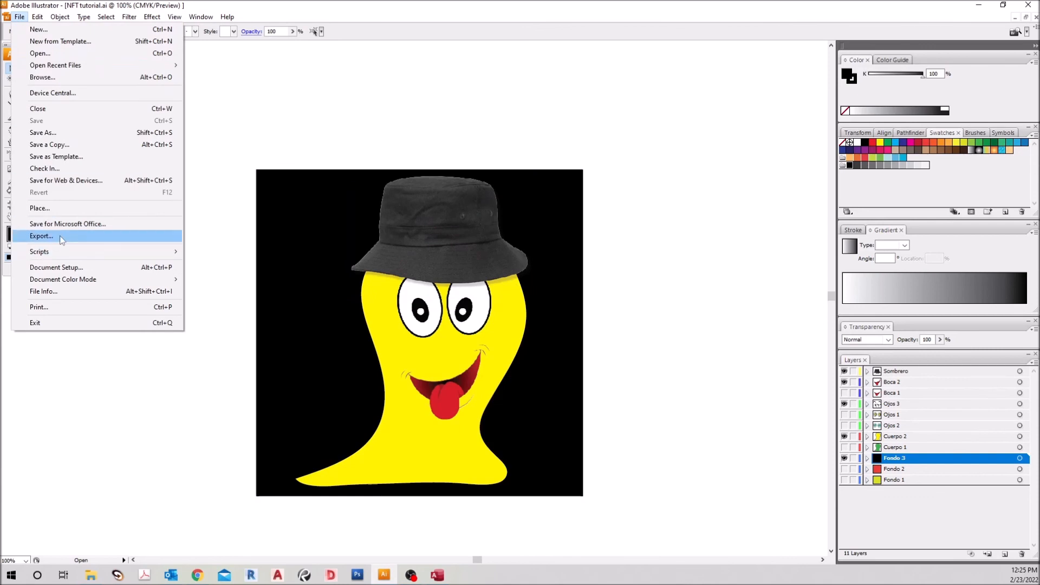
click(44, 236)
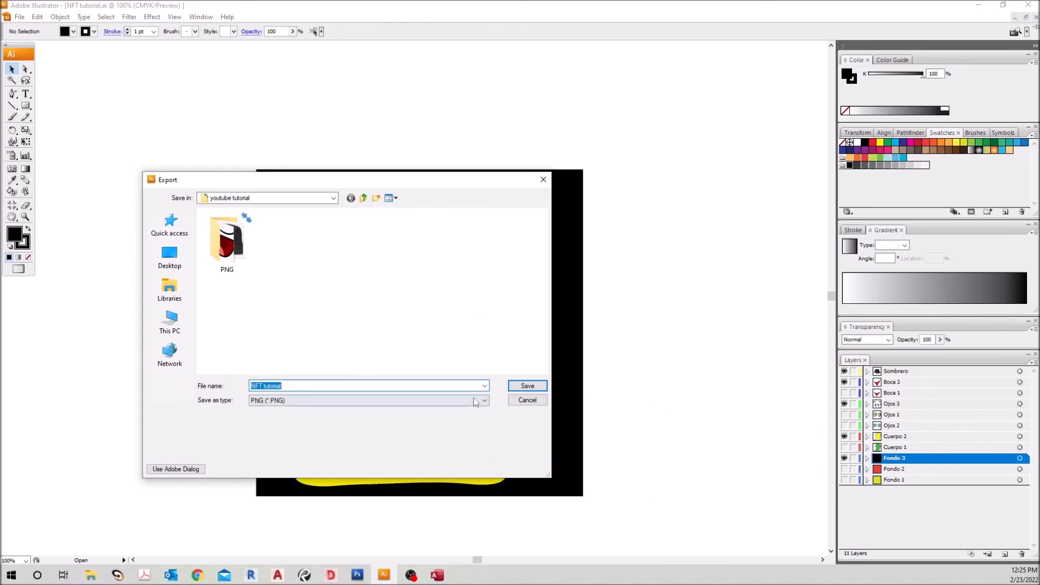
click(474, 402)
click(282, 472)
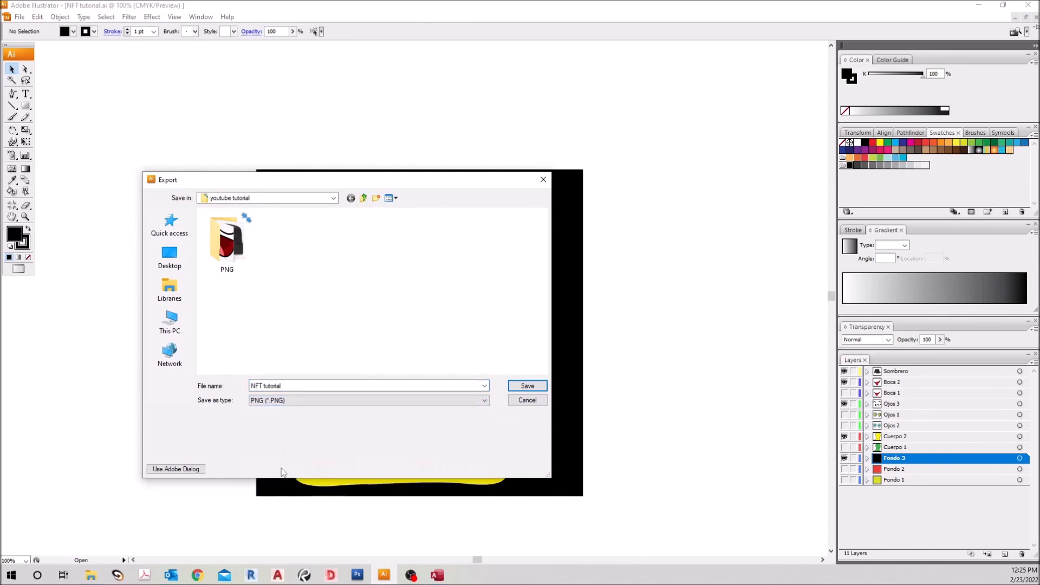
click(297, 386)
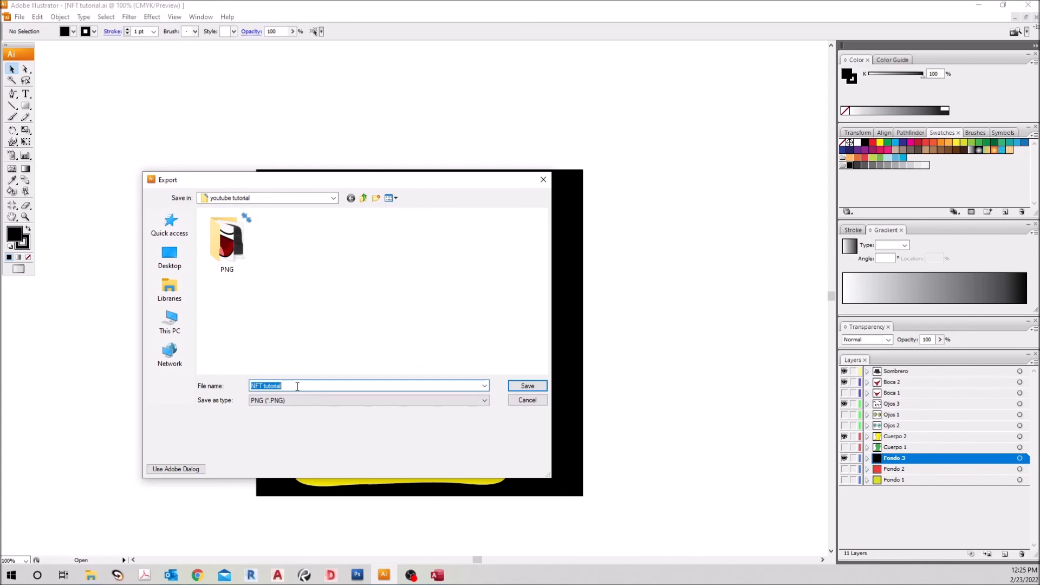
text(NFT)
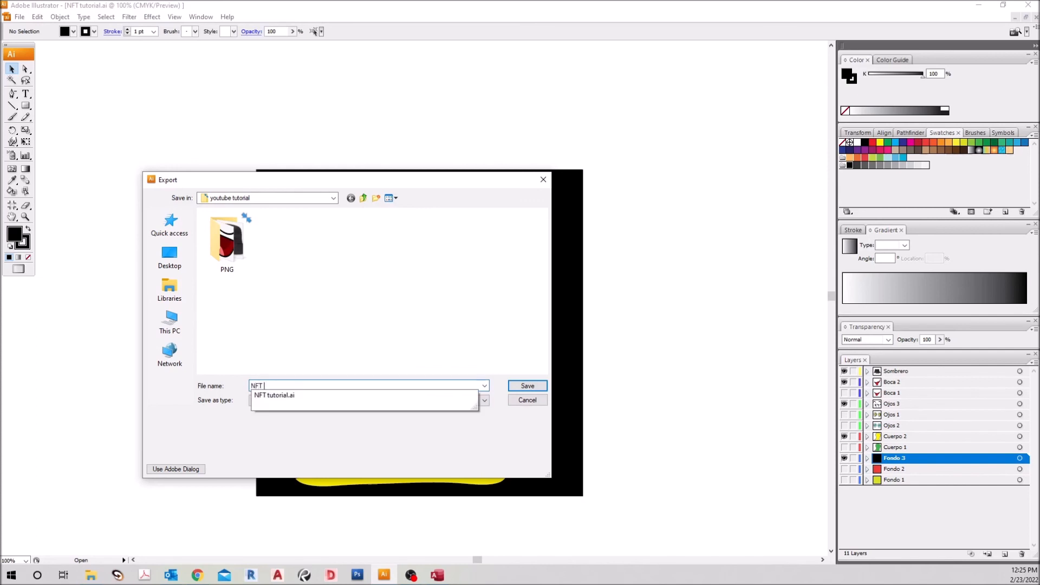
text( 1)
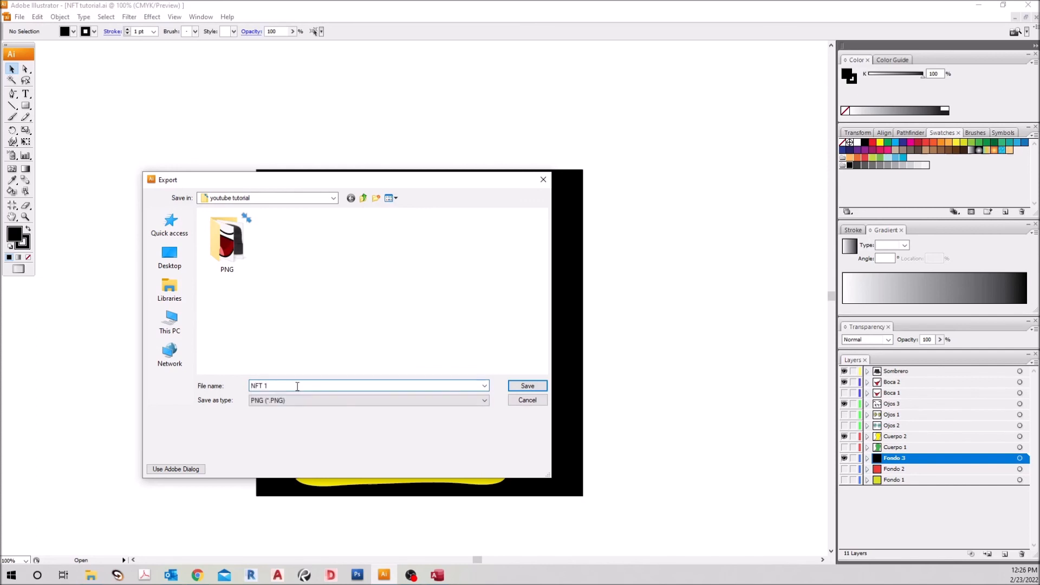
click(525, 387)
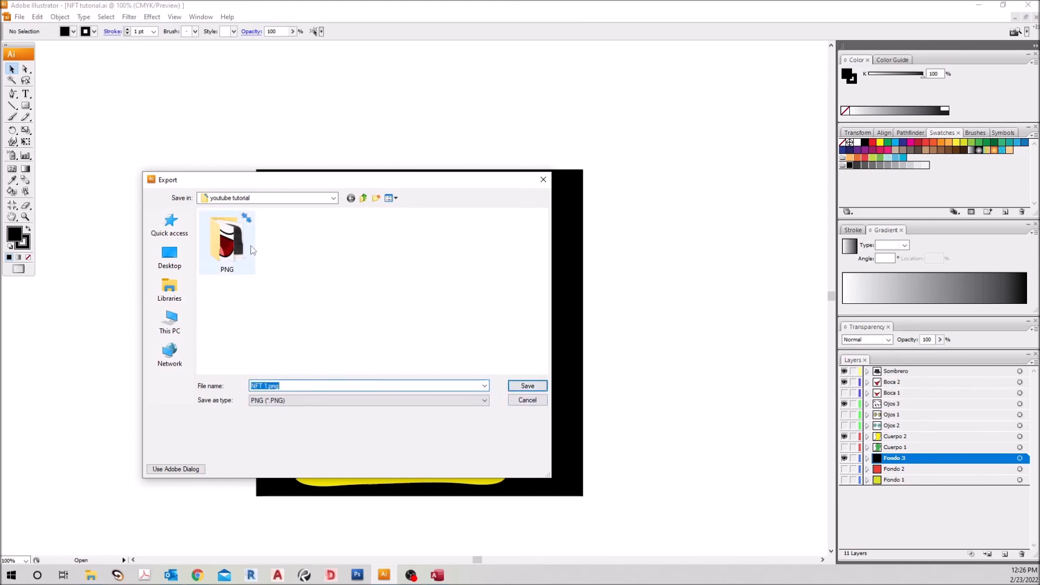
click(509, 388)
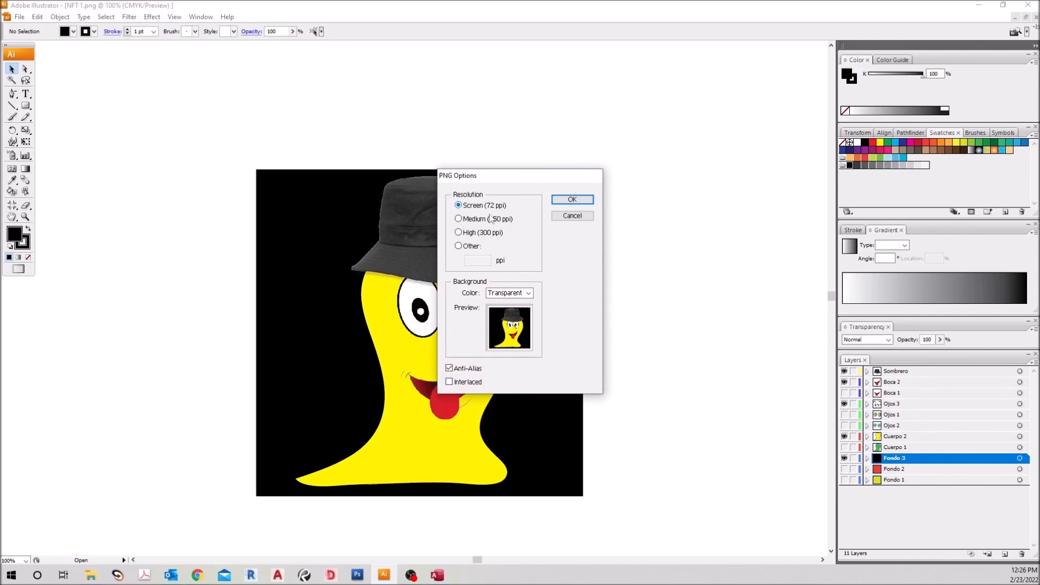
click(567, 201)
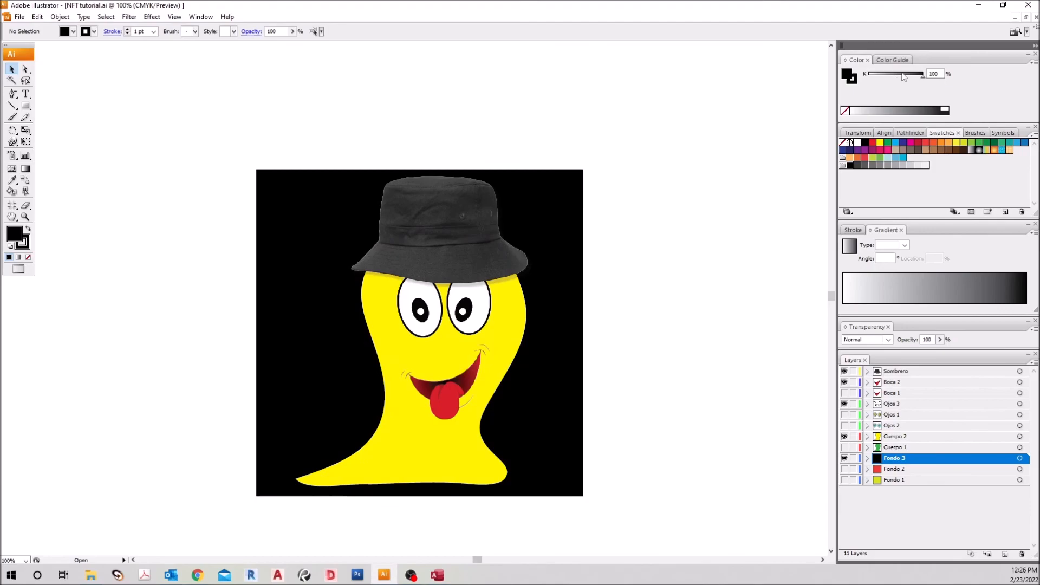
Switch to File Explorer and open the exported NFT 1 image from the youtube tutorial folder.
click(977, 6)
double_click(928, 20)
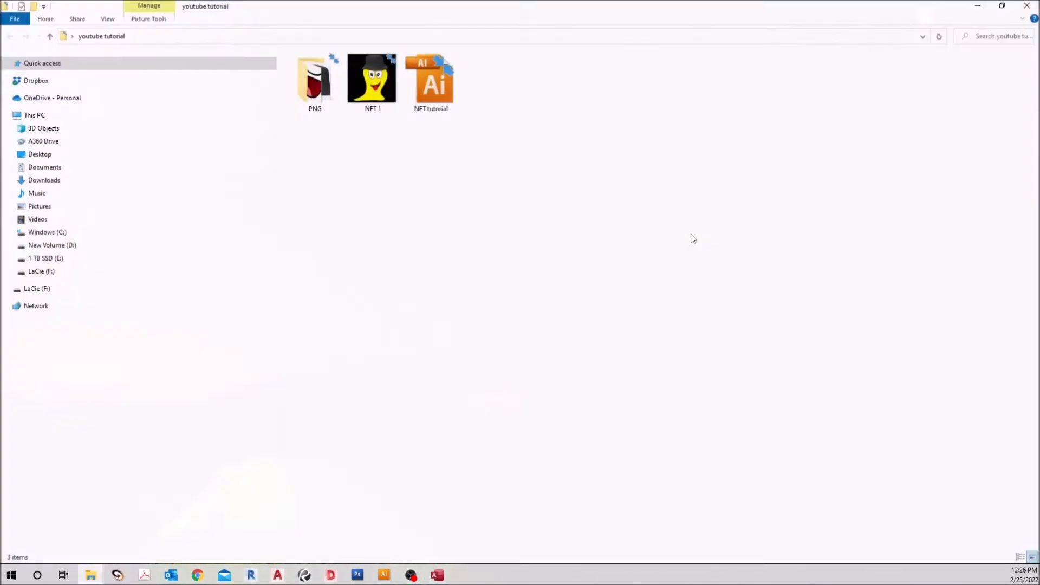
double_click(371, 81)
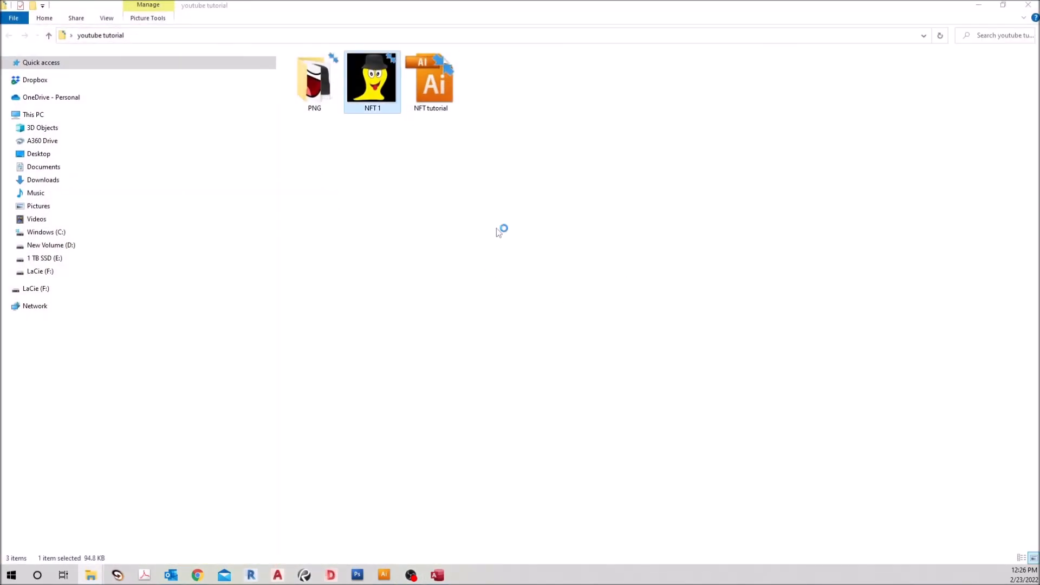